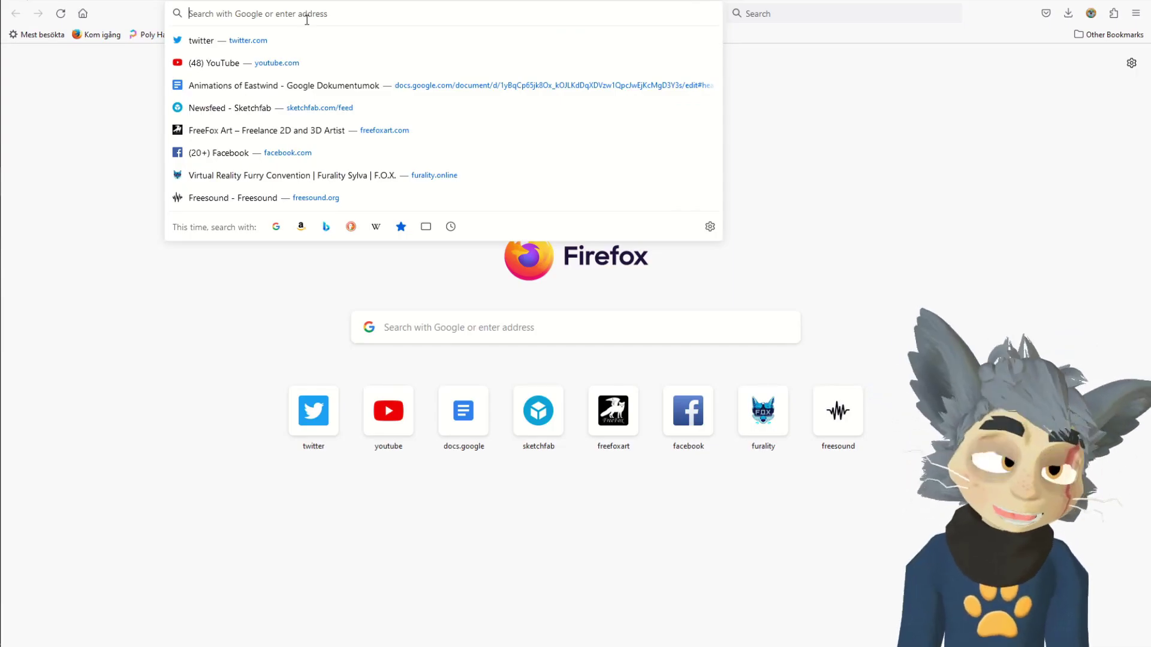
Search the web for "poiyomi shader" and open the poiyomi/PoiyomiToonShader GitHub repository
type("poiyomi")
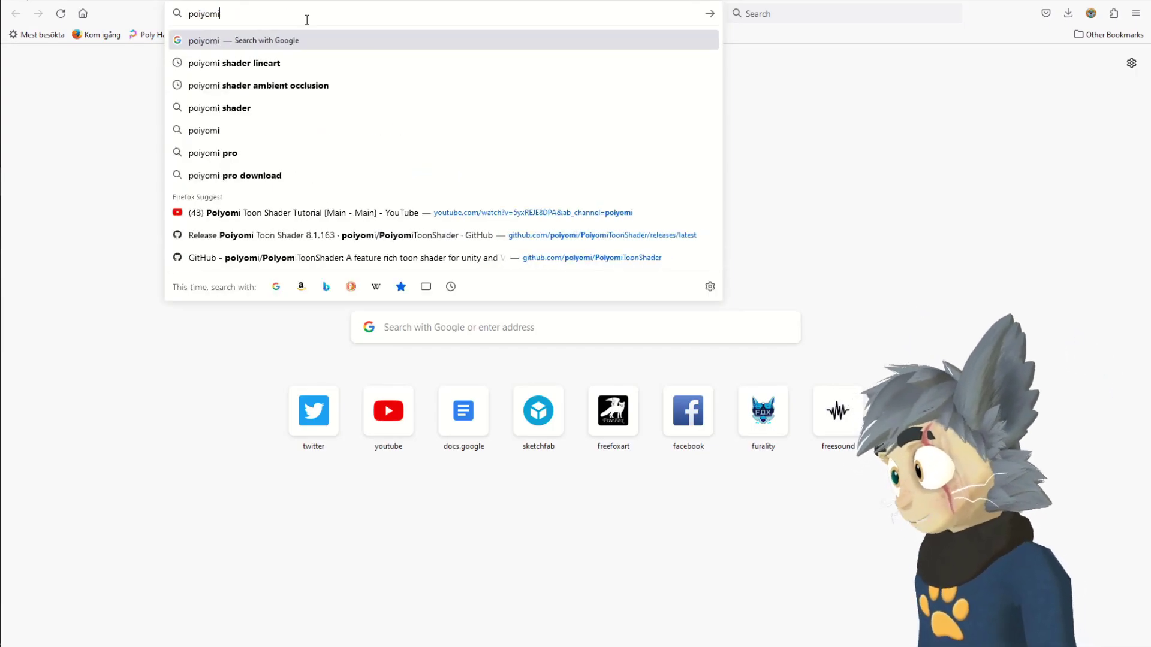
type(" shader")
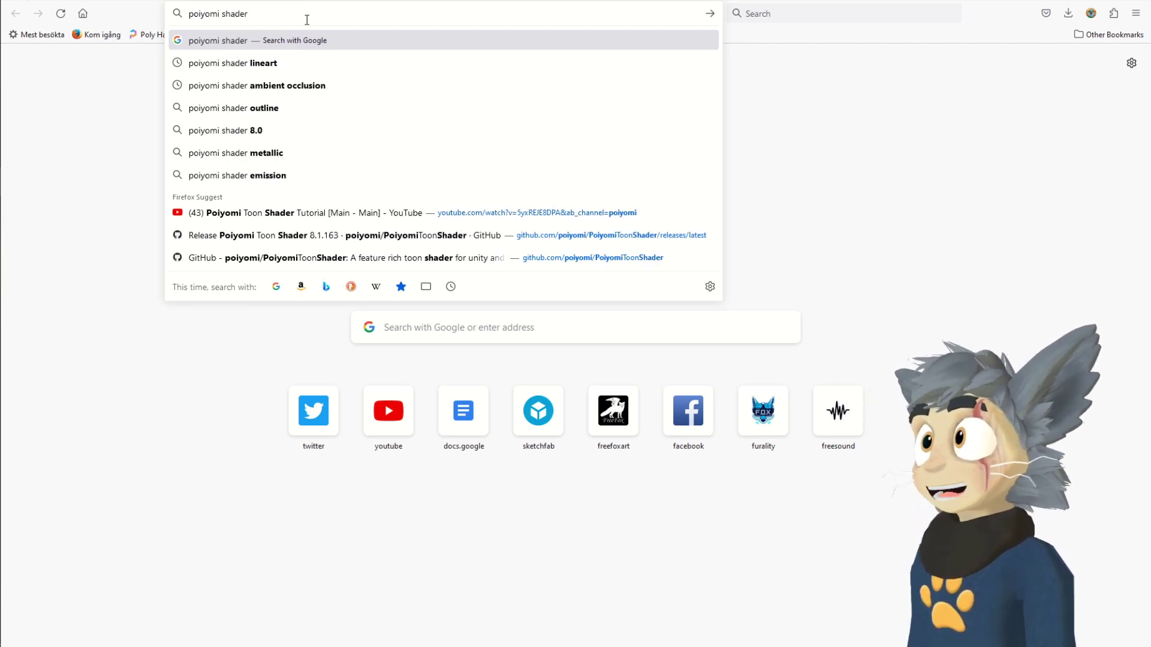
key("Return")
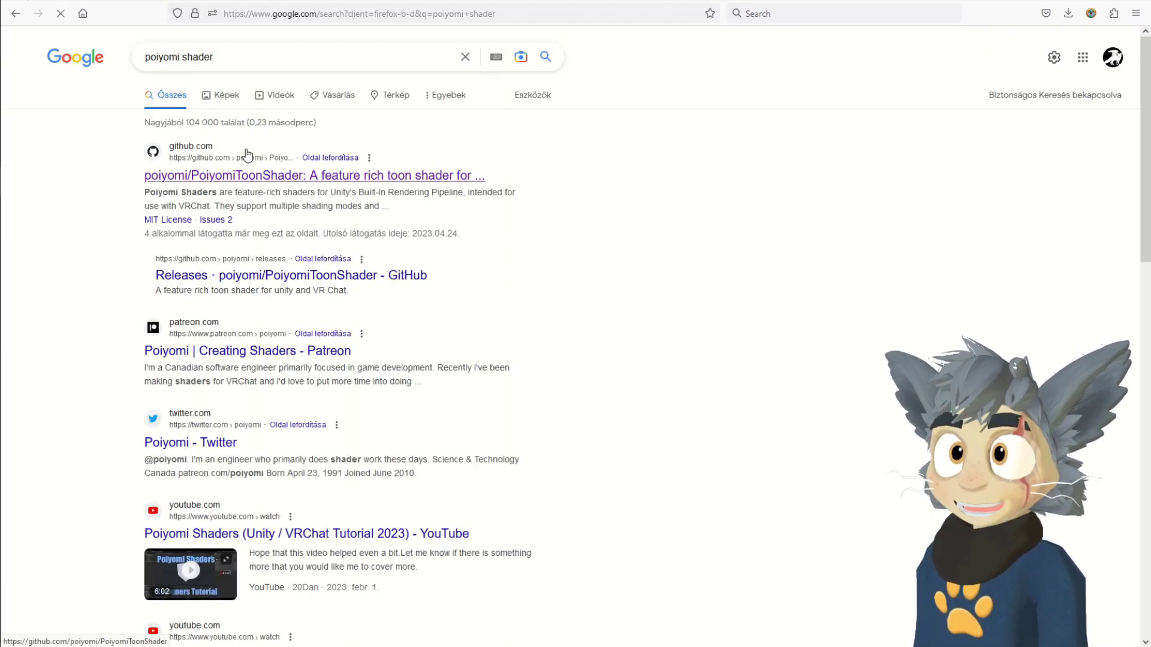
left_click(264, 176)
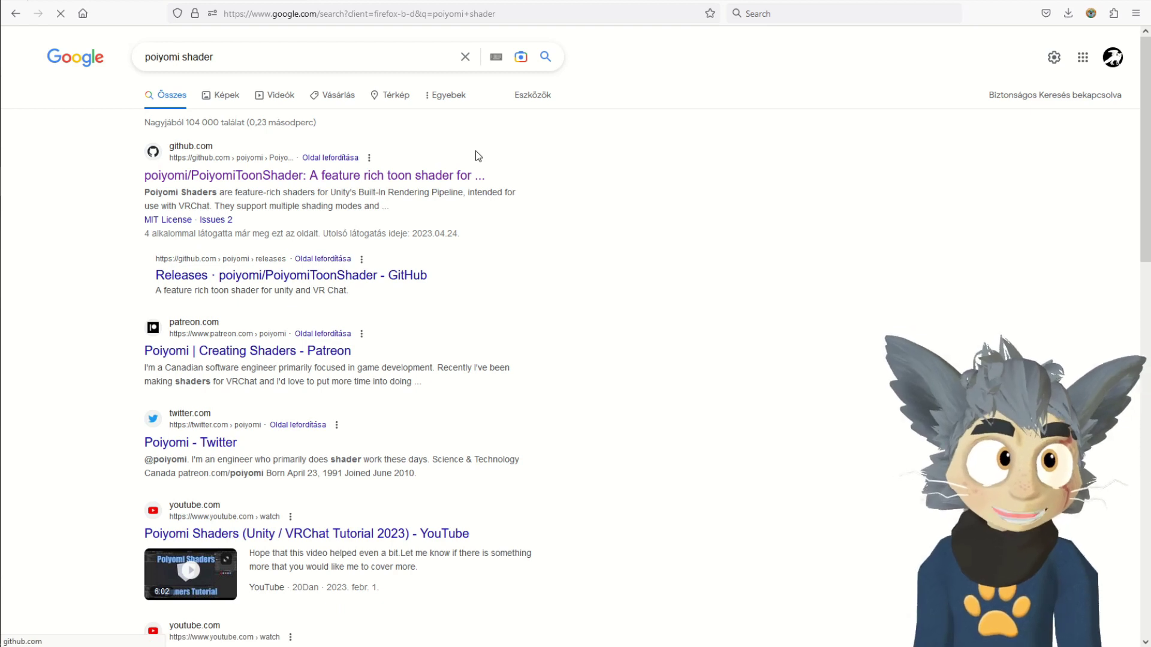
Go to the latest Unity package release and download poi.Toon.7.3.50.To.8.1.163.unitypackage
scroll(504, 330, "down", 5)
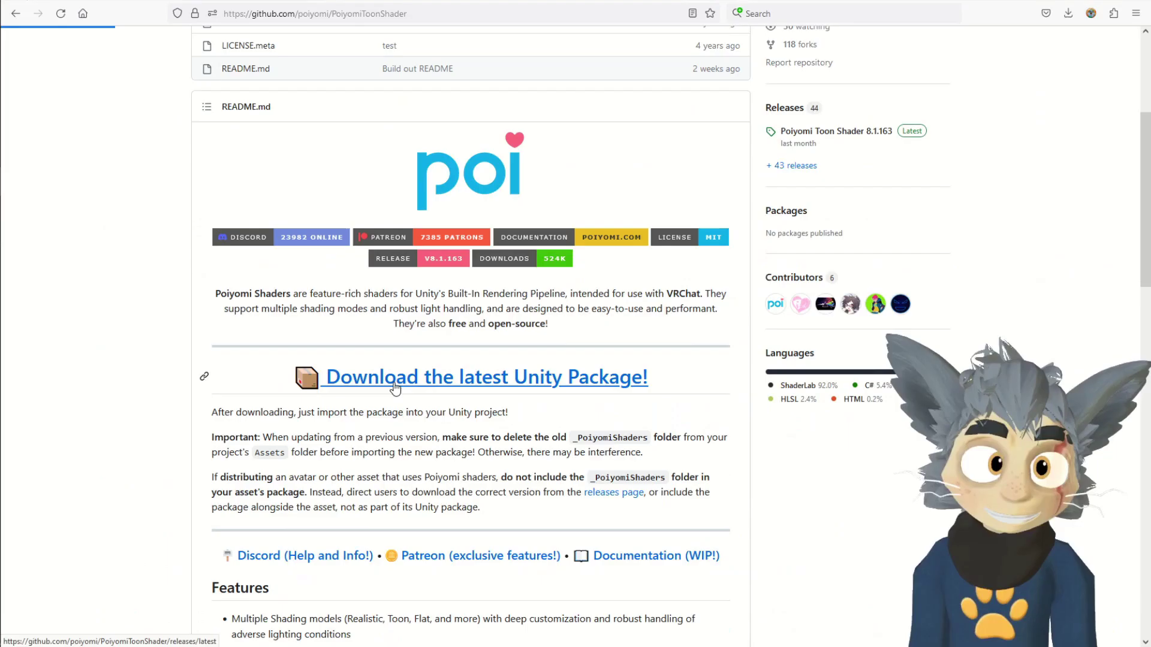
left_click(394, 383)
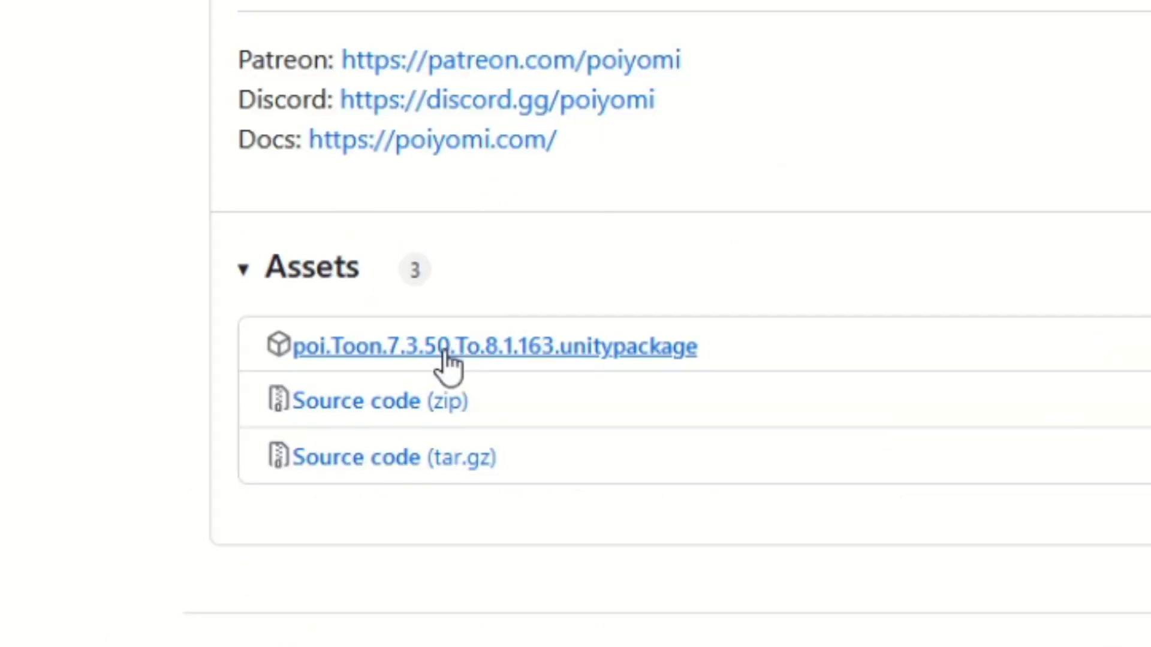
left_click(503, 358)
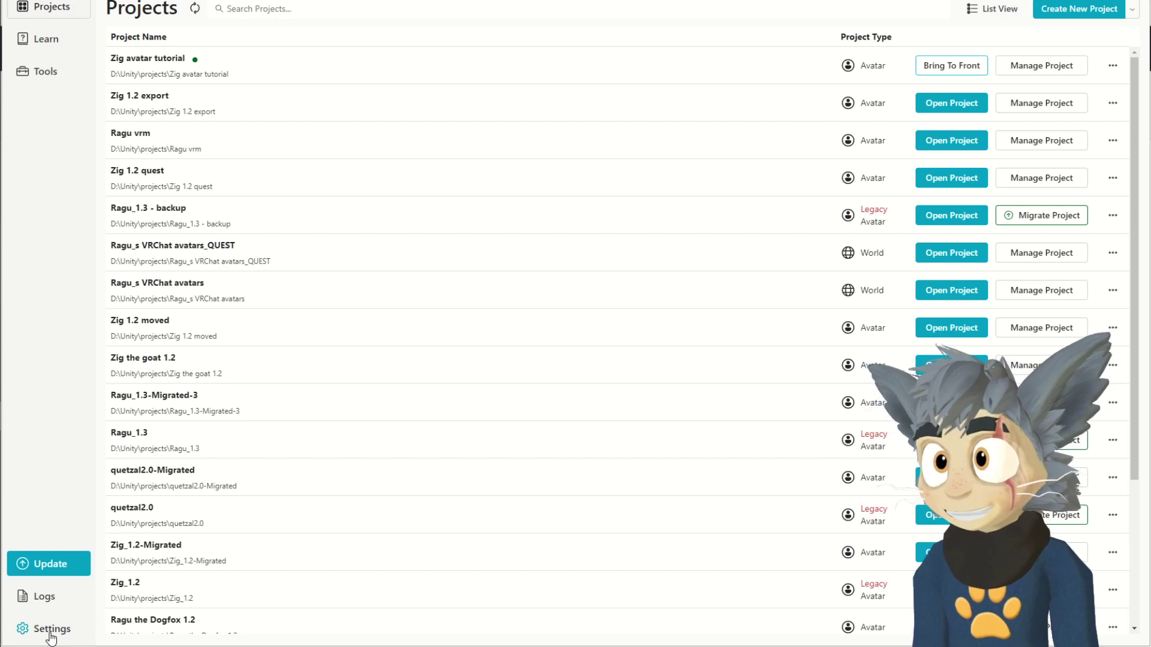
Switch to VRChat Creator Companion and examine the Unity Editors path in its general settings
left_click(24, 629)
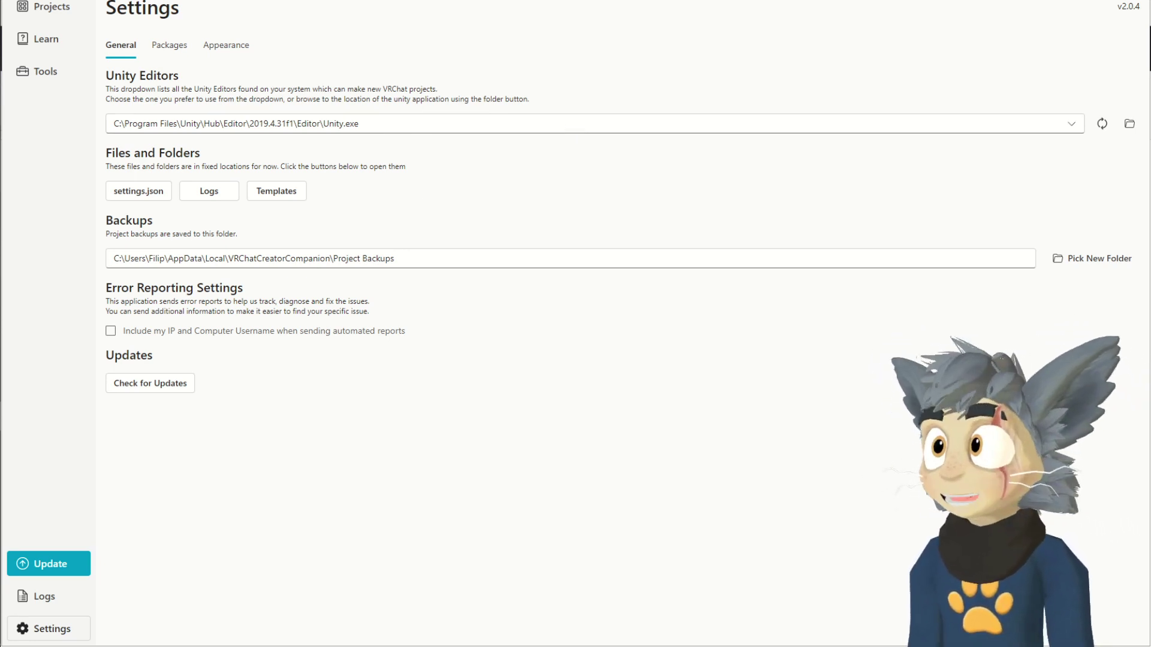
left_click(51, 202)
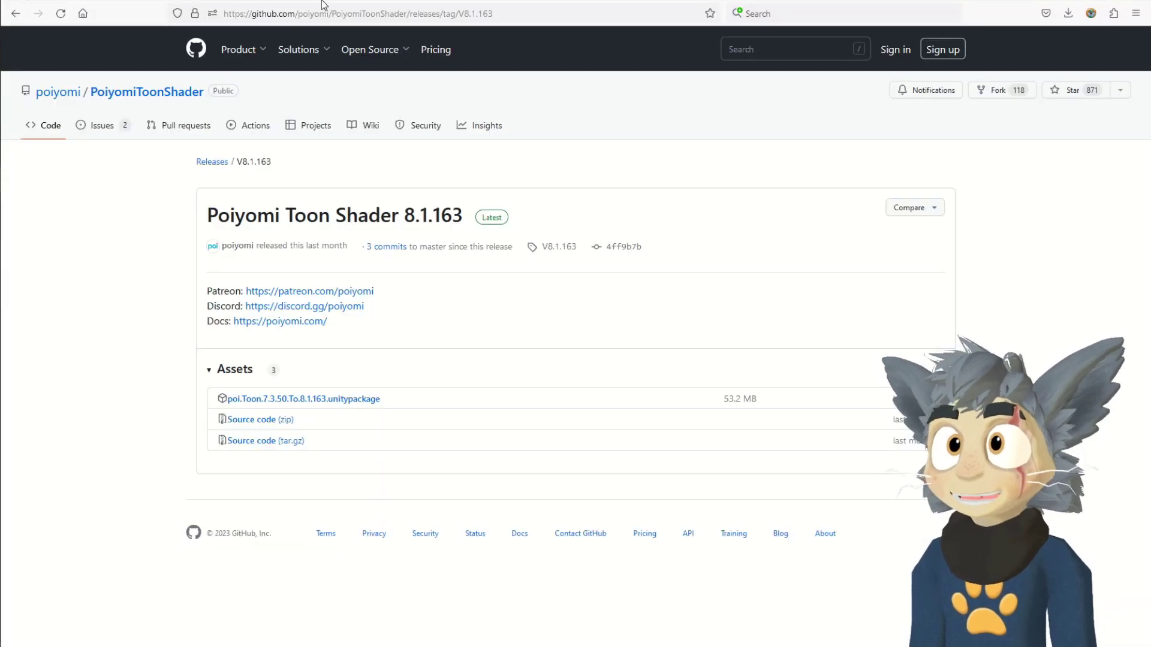
Switch to the browser, search for "vrchat unity" in a new tab, and open VRChat's Currently Supported Unity Version page
key("ctrl+t")
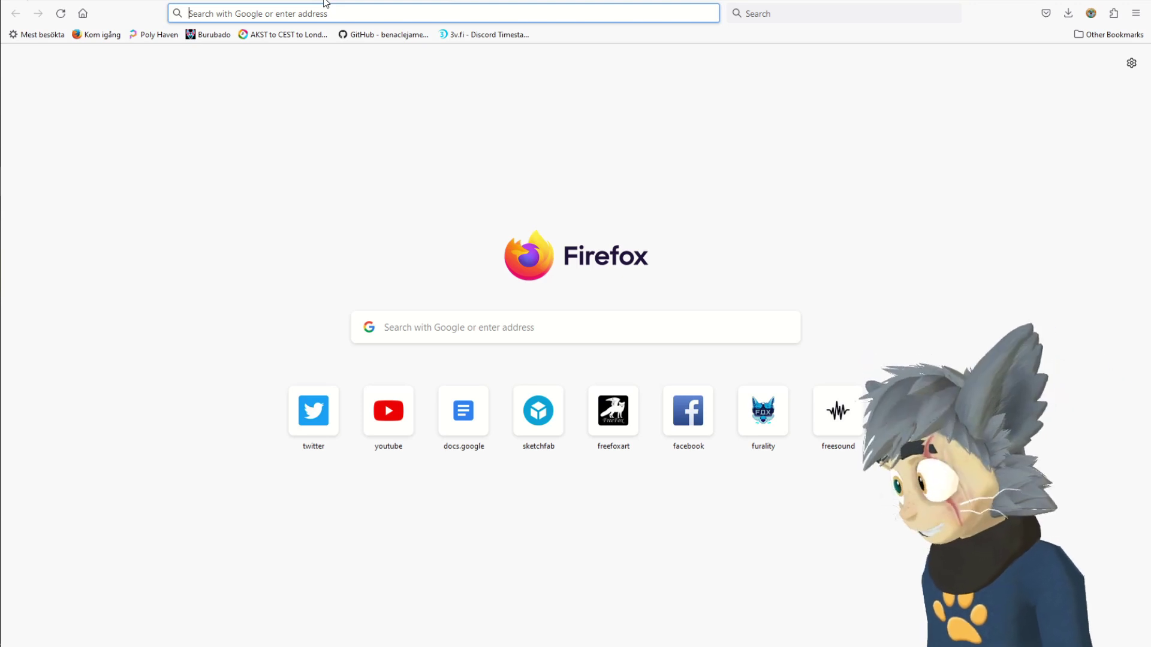
type("vrxch")
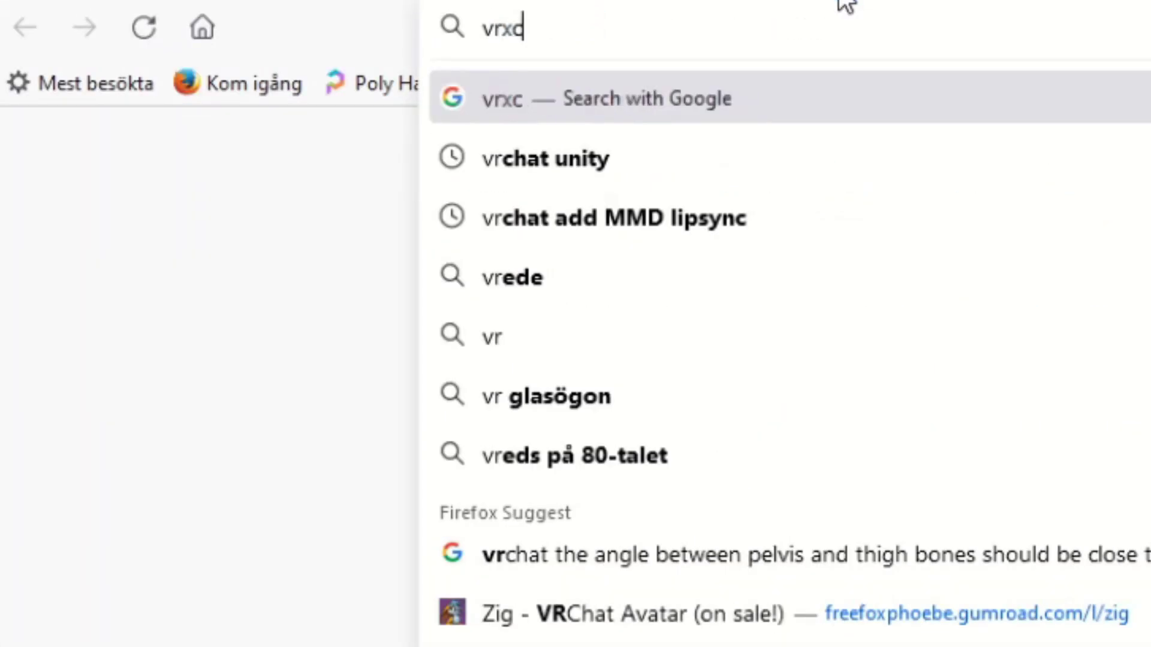
key("BackSpace")
key("BackSpace")
key("BackSpace")
type("chat")
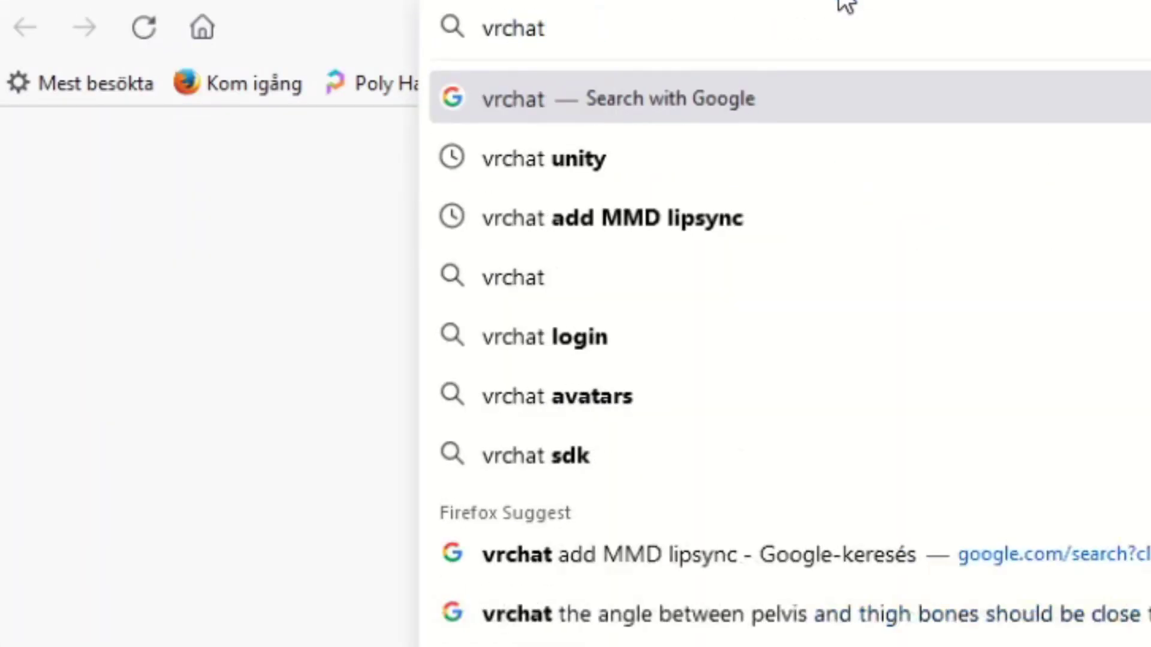
type(" unity")
key("Return")
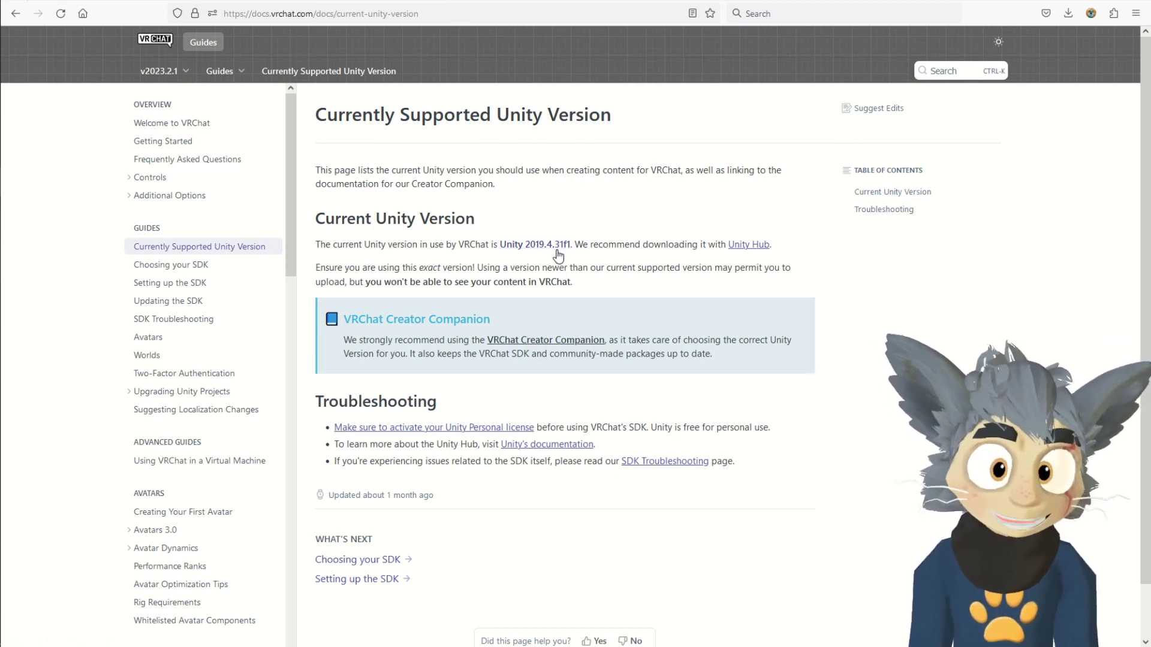
Open the Unity 2019.4.31 release page from the VRChat documentation and review its Windows editor and component downloads
left_click(556, 246)
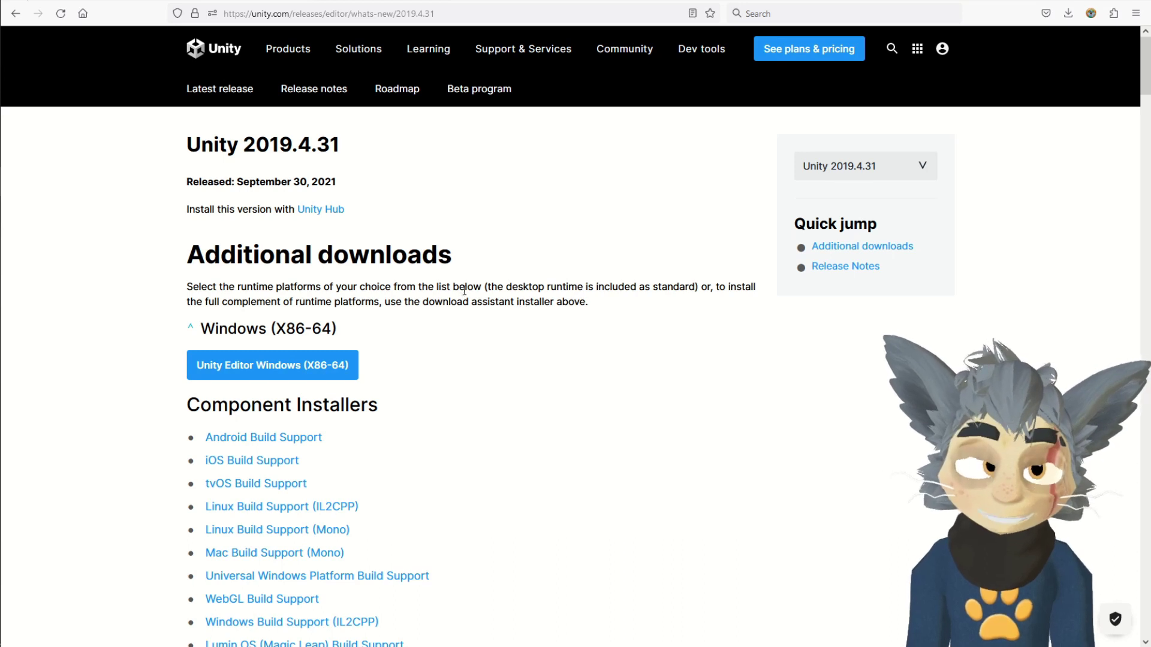
scroll(353, 317, "down", 10)
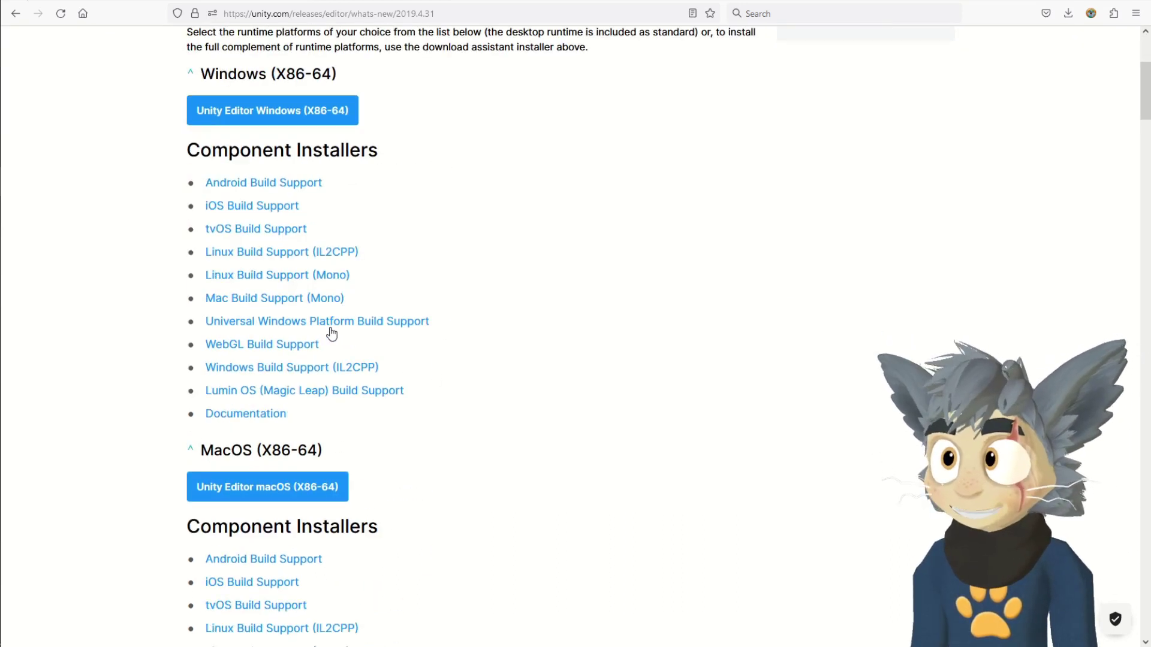
scroll(552, 368, "up", 10)
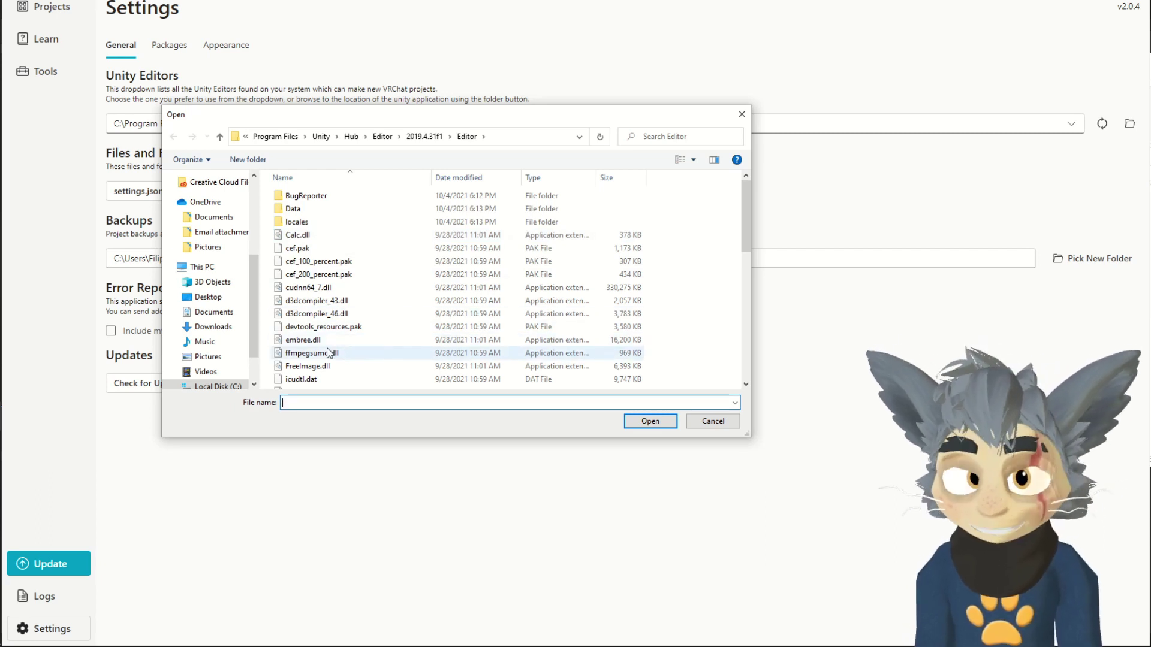
Dismiss the Unity editor file picker and create a new Avatar project named "Zig tutorial" in D:\Unity\projects
left_click(733, 424)
left_click(39, 12)
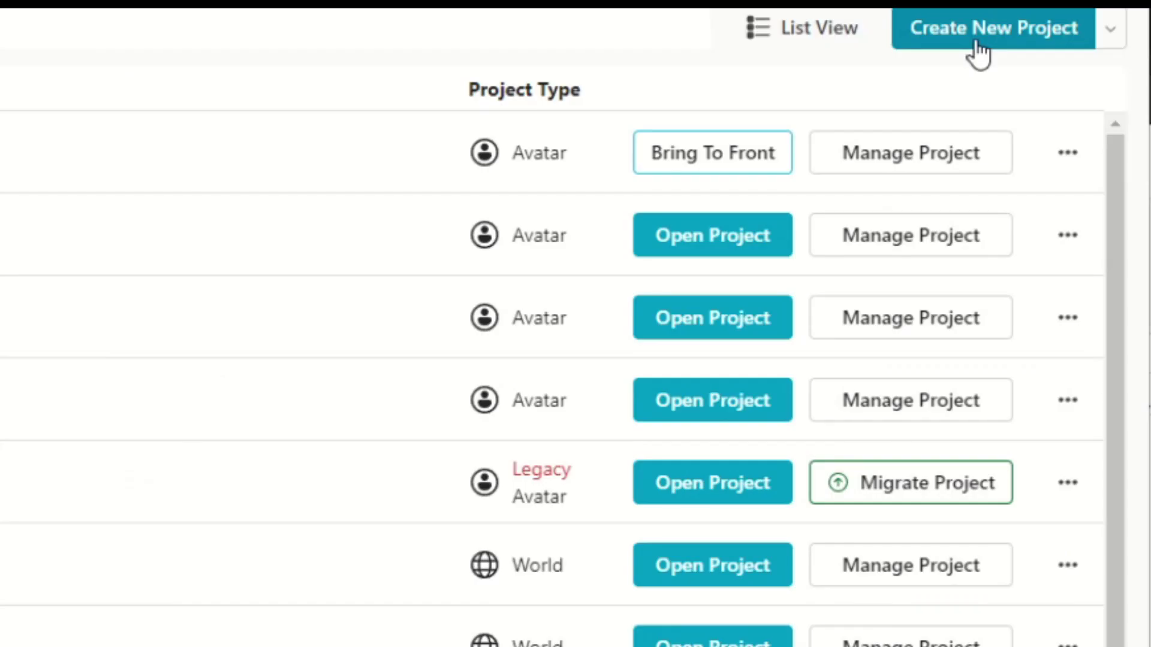
left_click(977, 36)
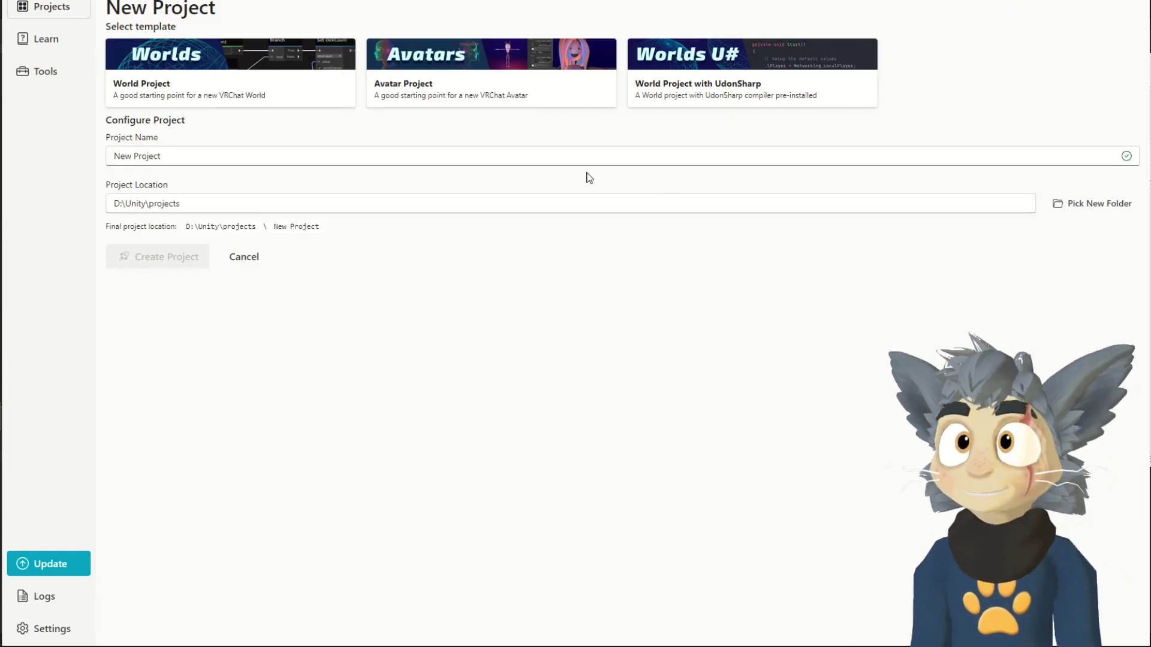
left_click(487, 92)
left_click_drag(180, 155, 96, 150)
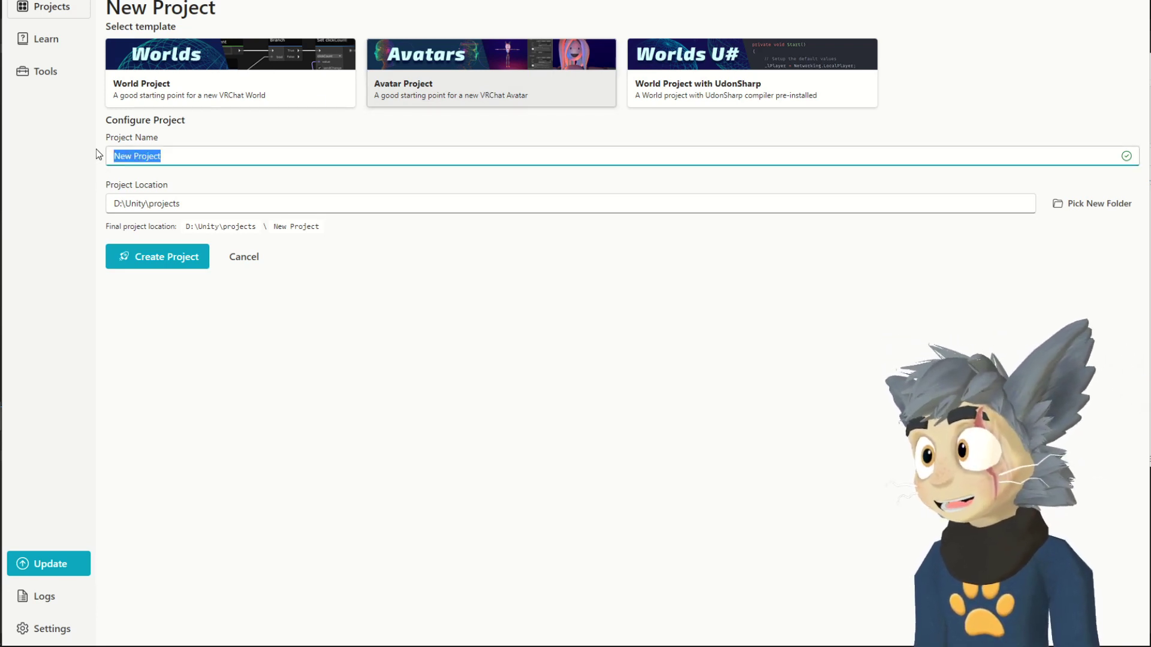
key("BackSpace")
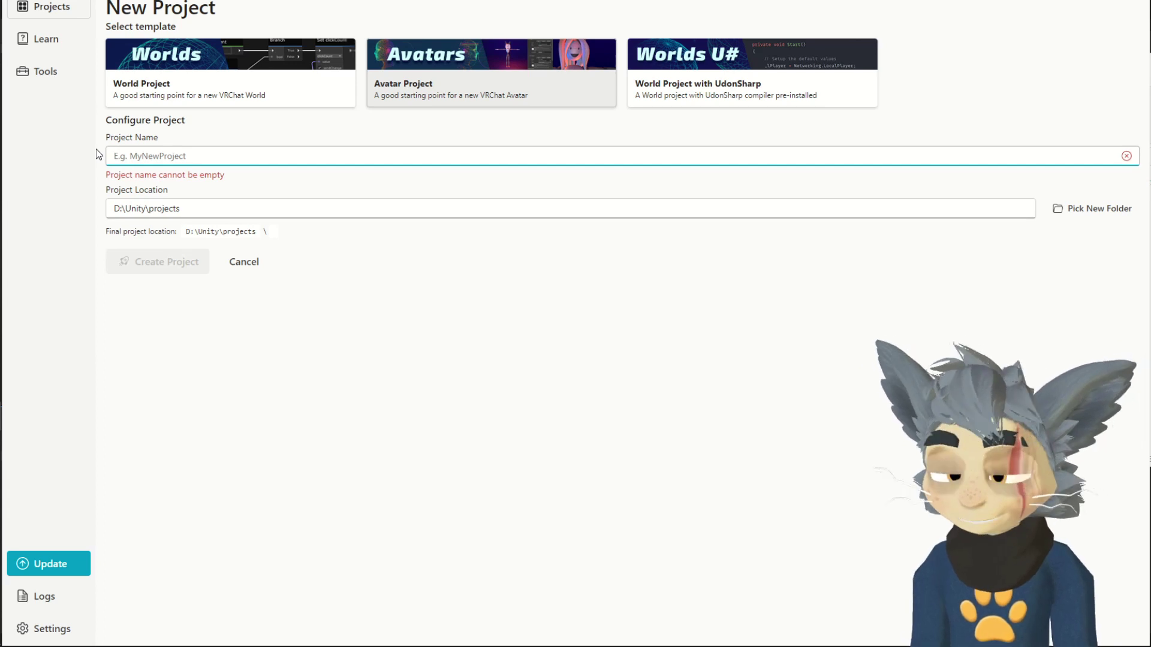
type("Zig tutorial")
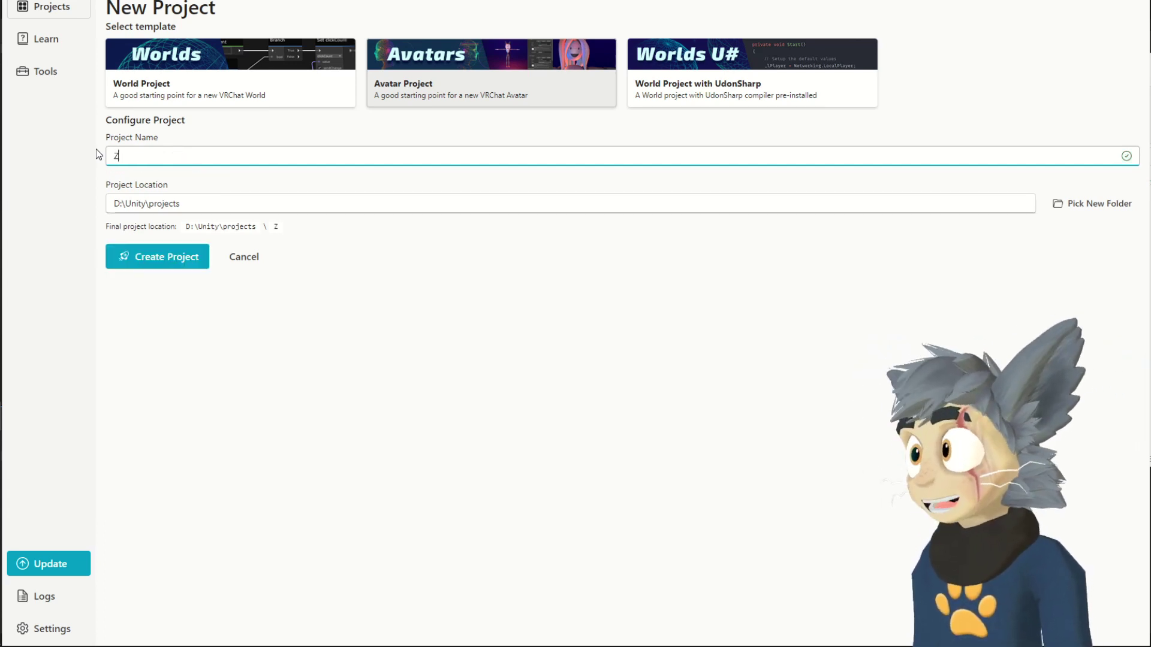
left_click(183, 267)
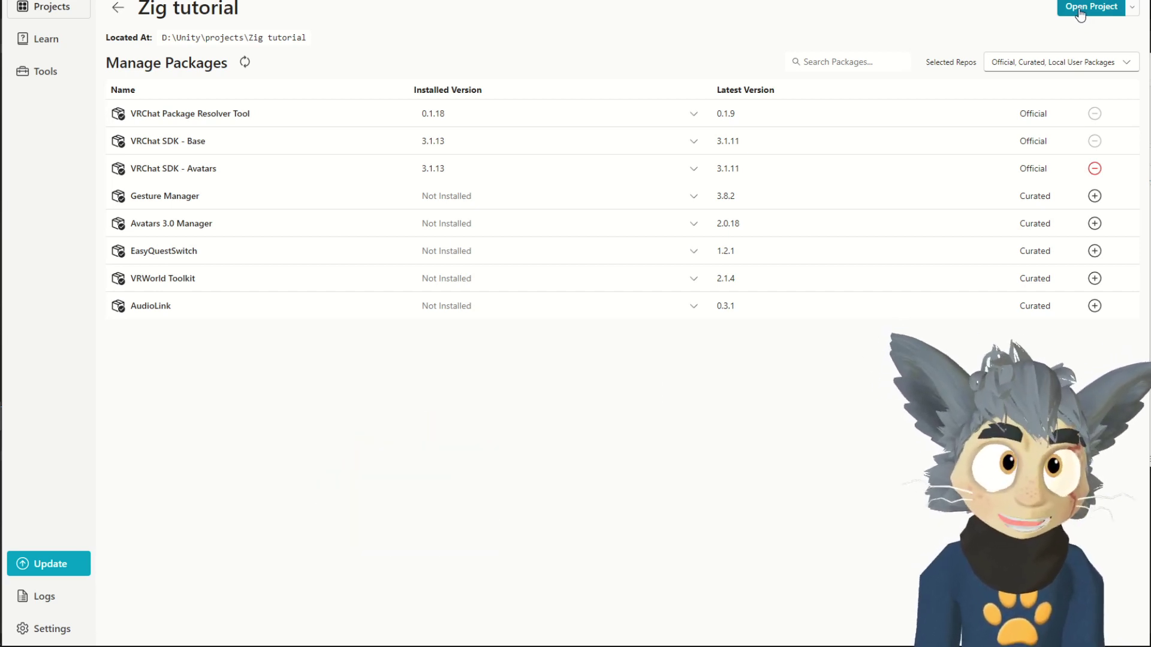
Open the Zig tutorial project in Unity and check that the VRChat SDK commands are available
left_click(1091, 6)
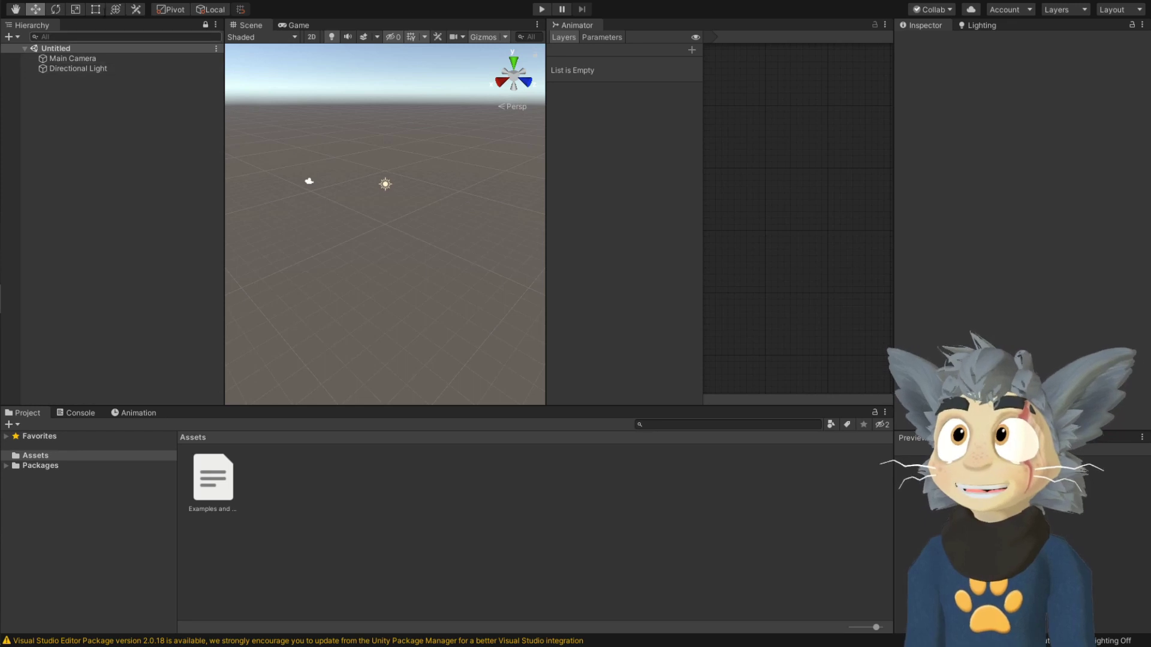
left_click(196, 1)
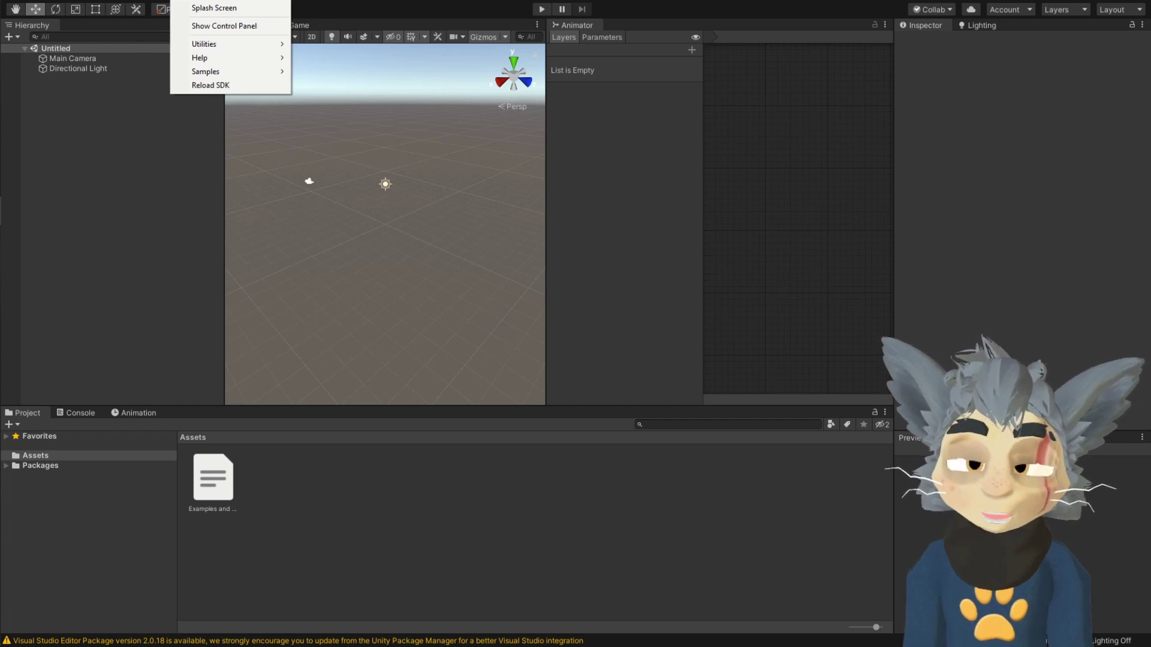
Import all contents of the poi.Toon.7.3.50.To.8.1.163 package into the project's Assets
left_click(271, 644)
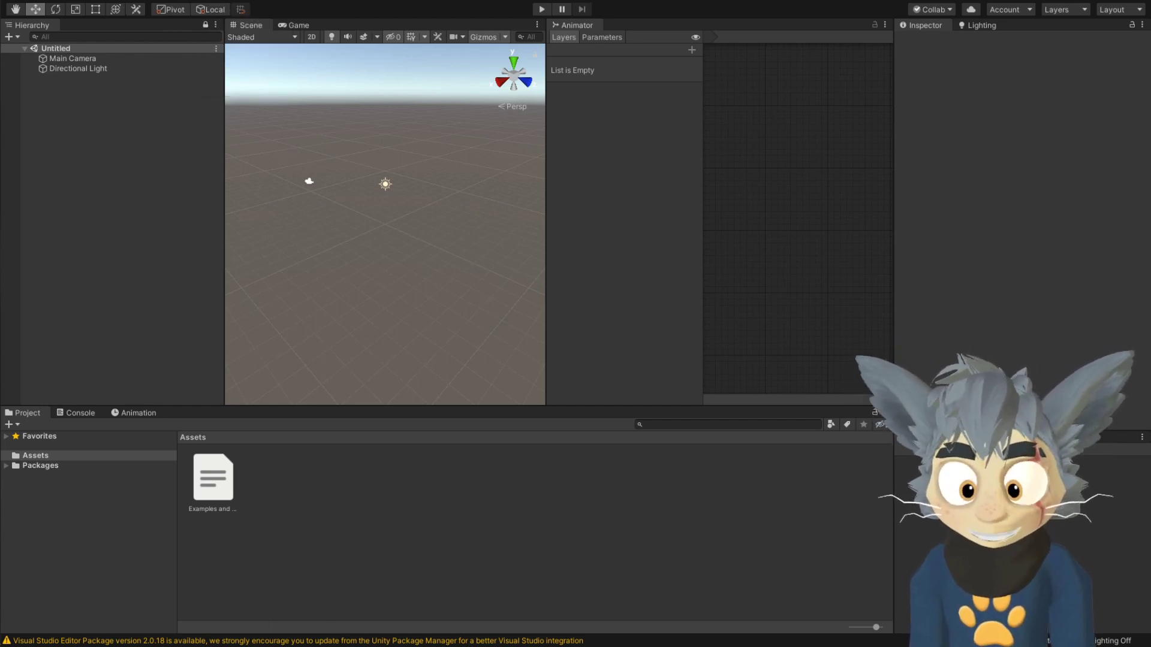
left_click_drag(444, 646, 784, 65)
left_click_drag(652, 236, 316, 503)
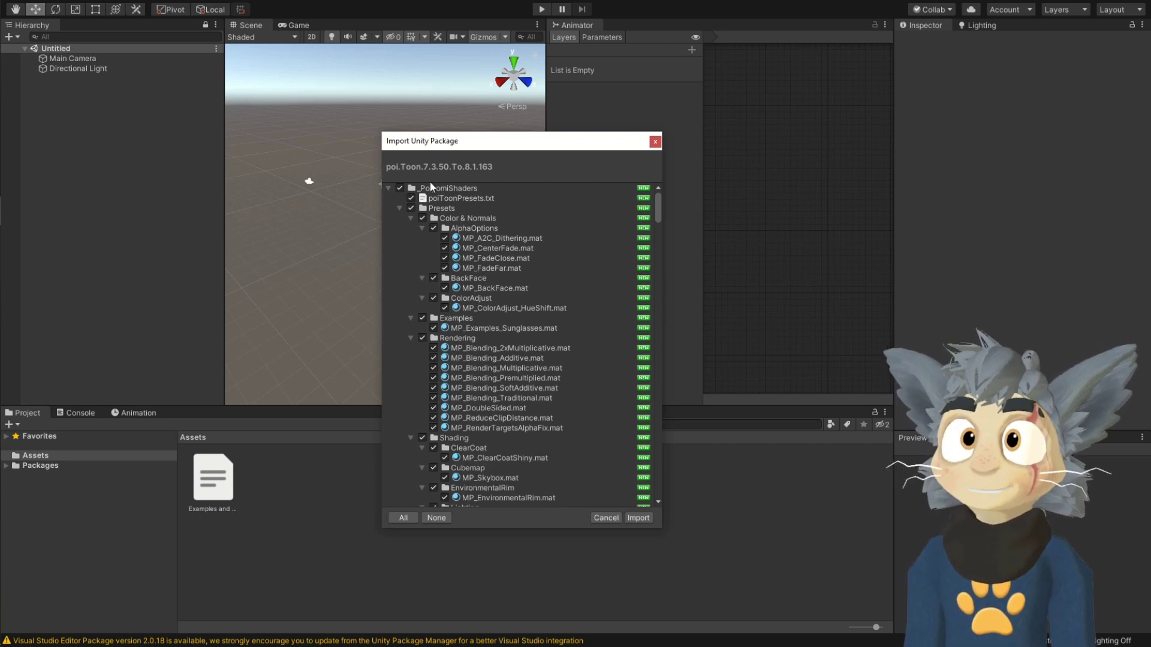
left_click(389, 187)
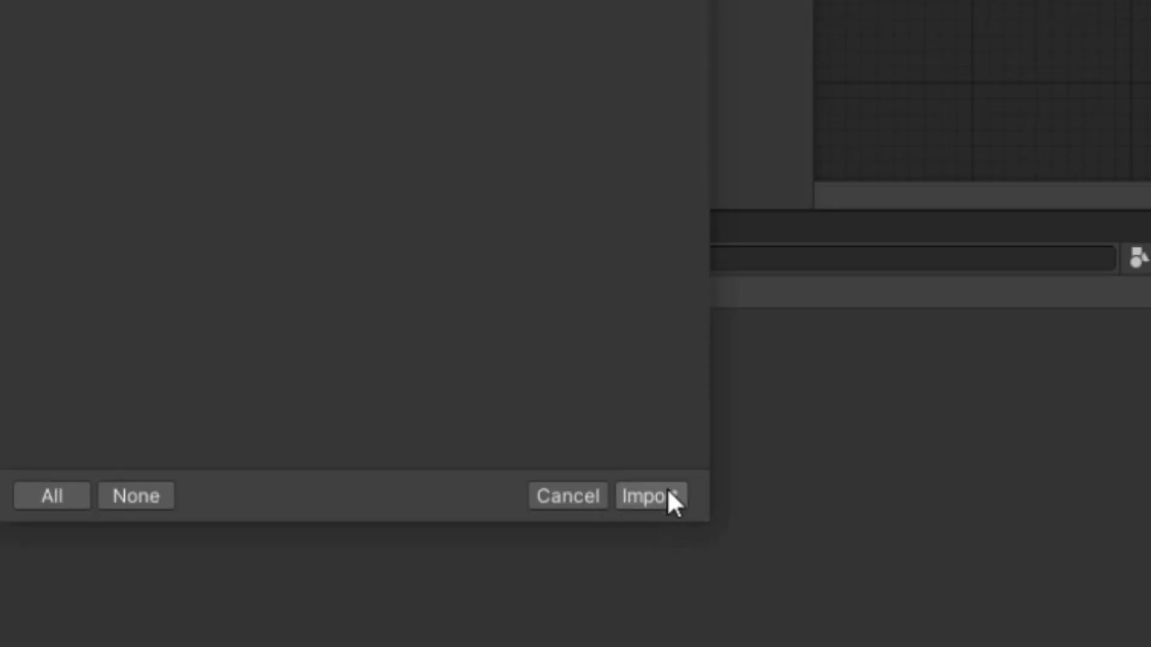
left_click(667, 492)
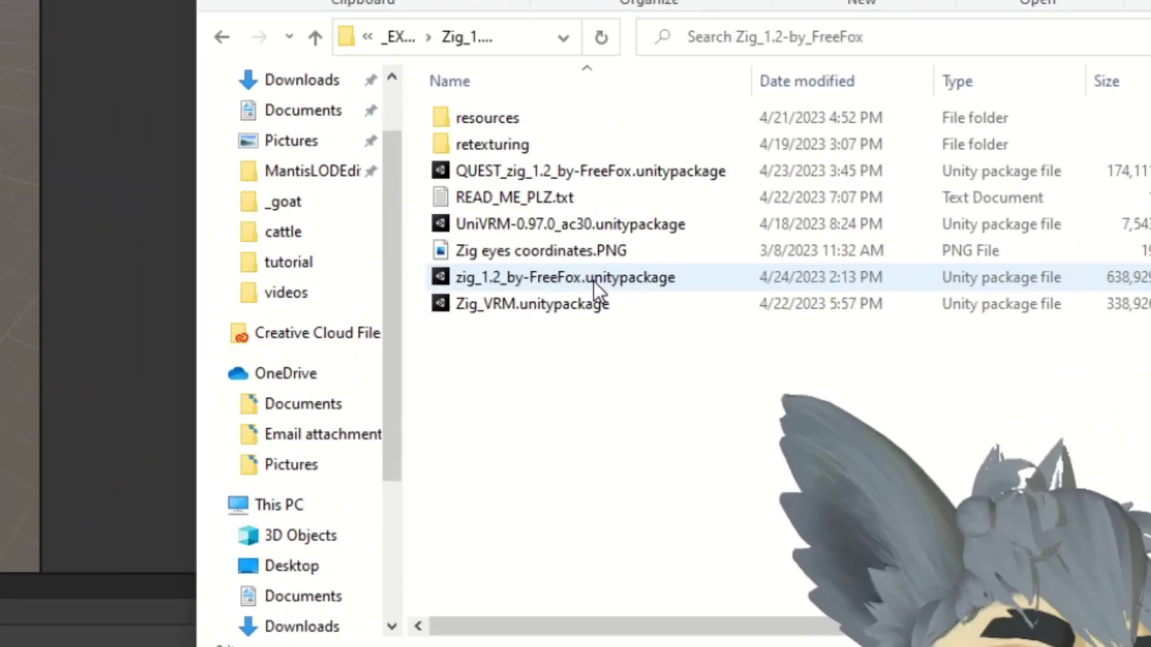
Import all contents of zig_1.2_by-FreeFox.unitypackage from the Zig_1.2-by_FreeFox folder into the project's Assets
left_click(593, 282)
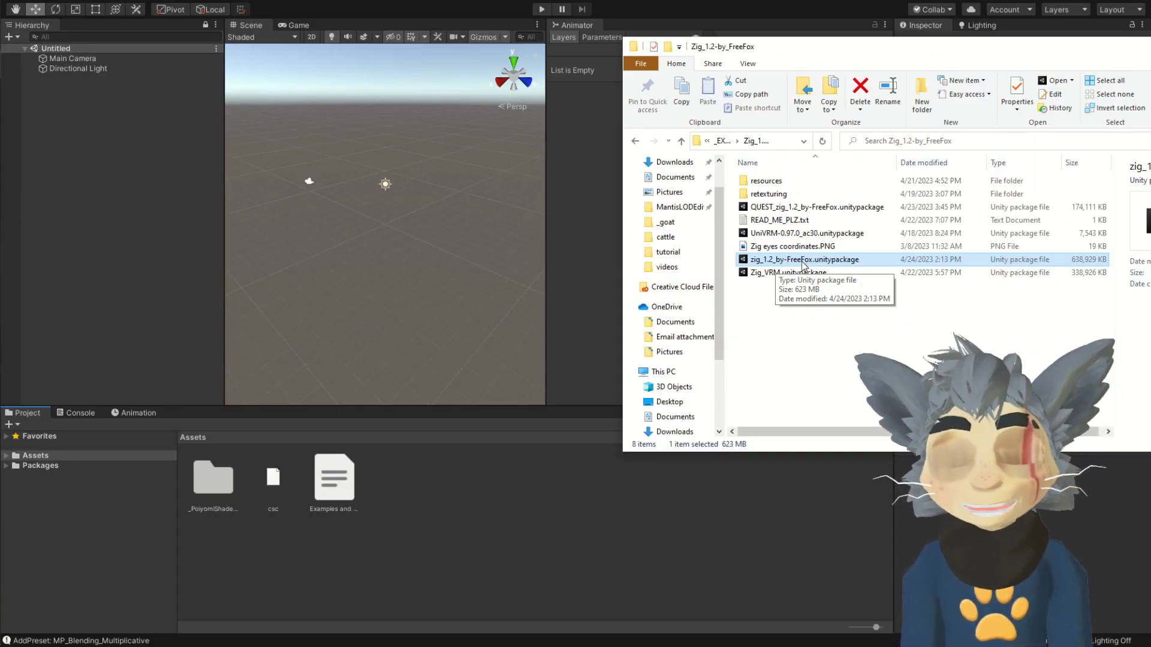
left_click_drag(803, 264, 517, 506)
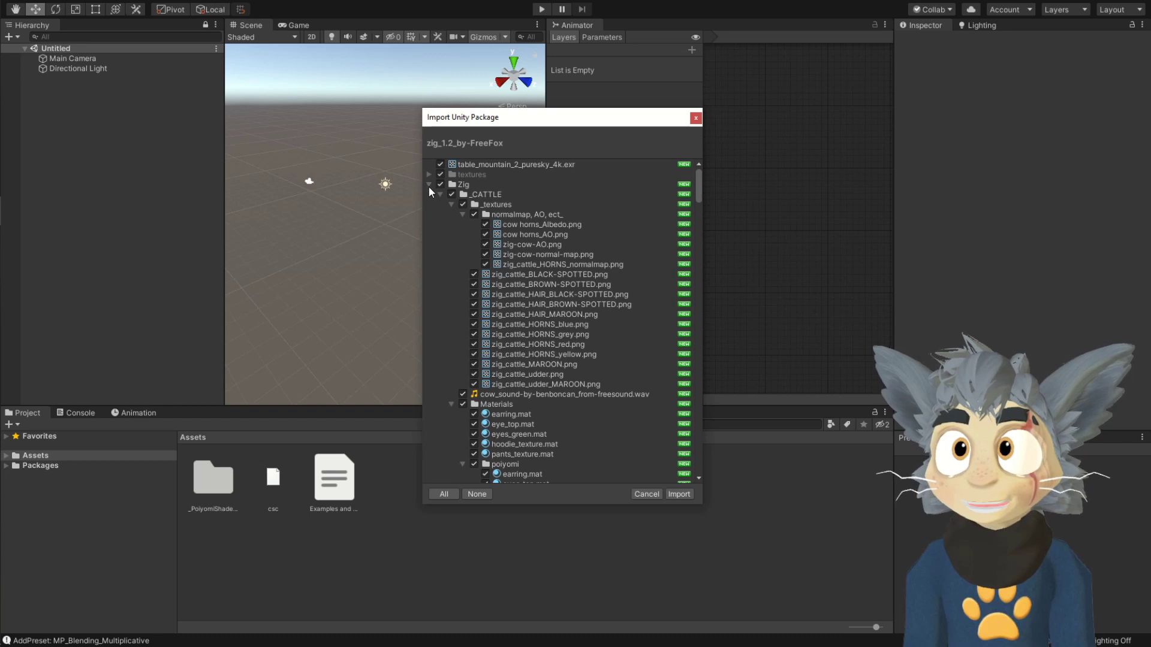
left_click(429, 186)
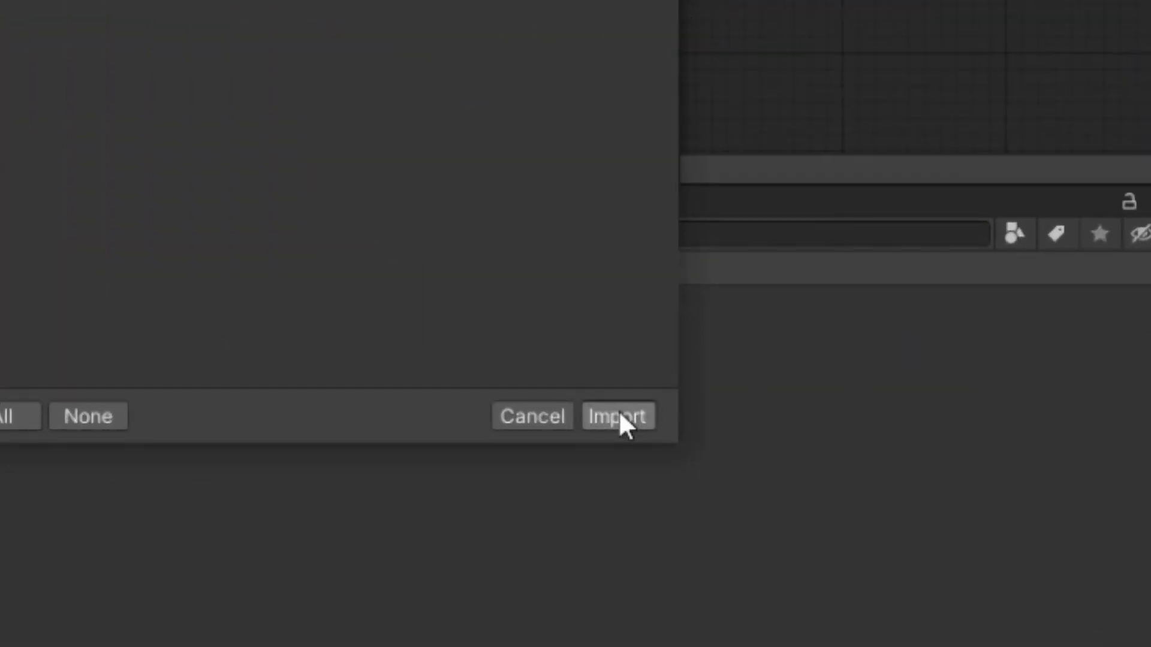
left_click(619, 411)
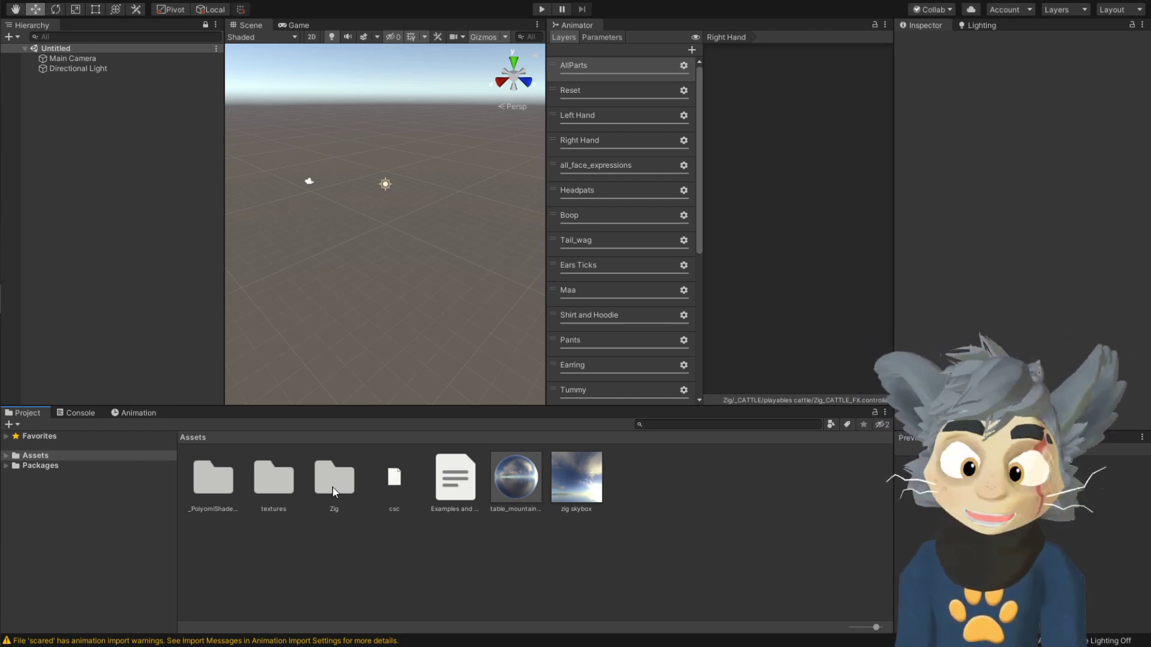
Open the Zig_1.2 scene from the Zig assets folder and bring its avatars into view
double_click(335, 492)
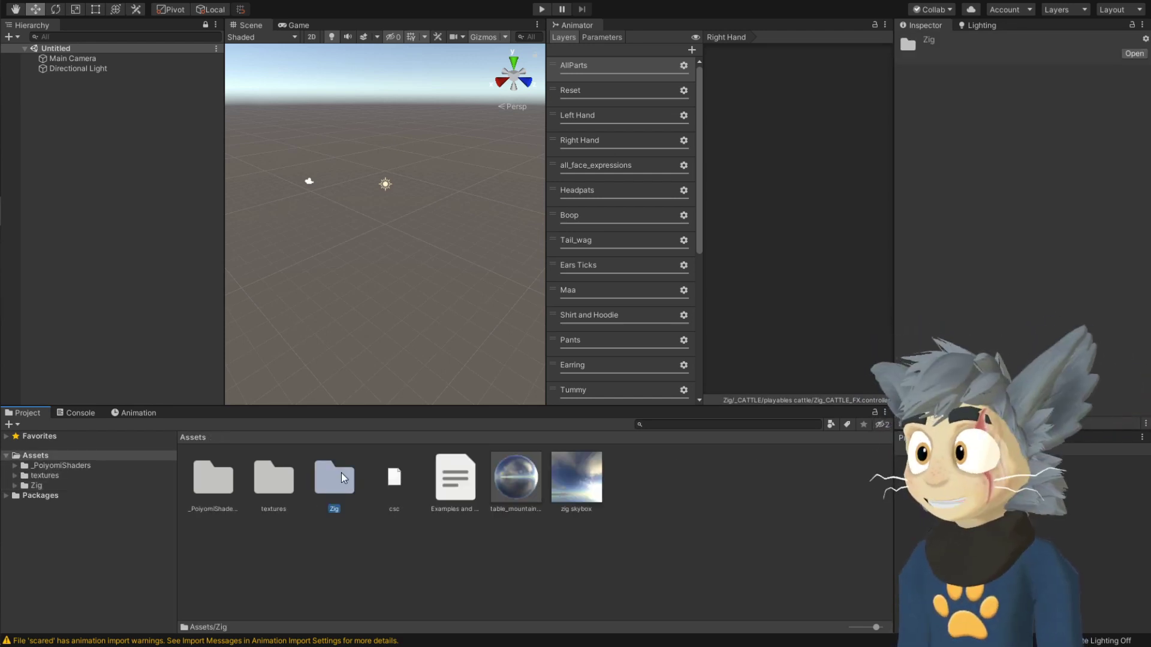
double_click(336, 480)
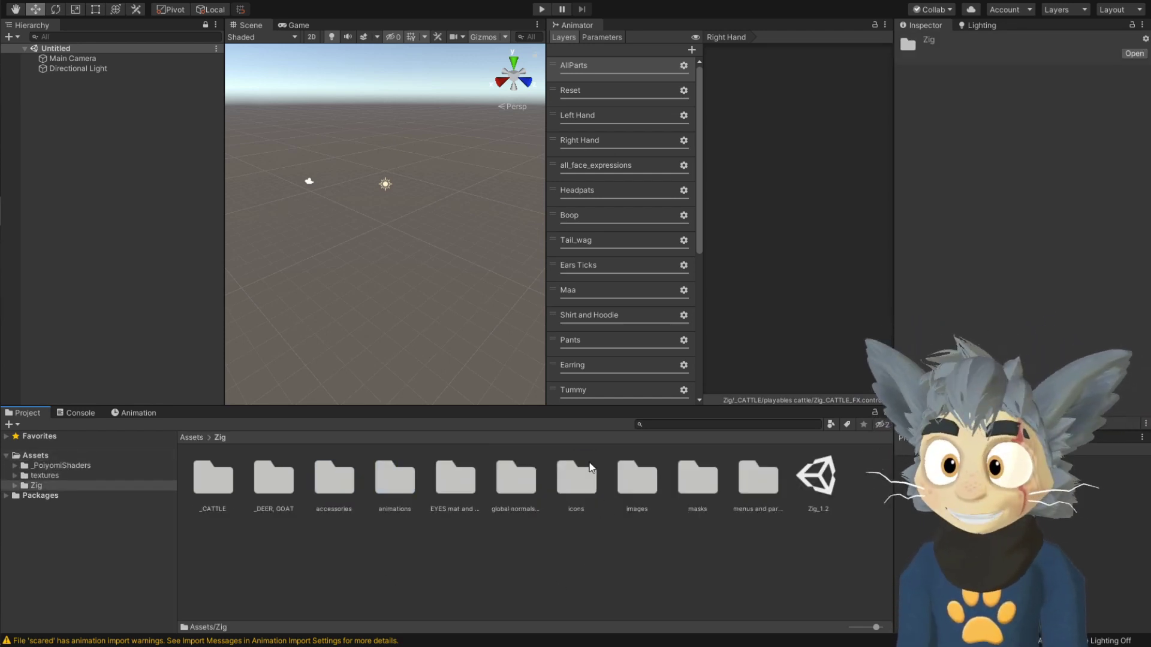
left_click(544, 560)
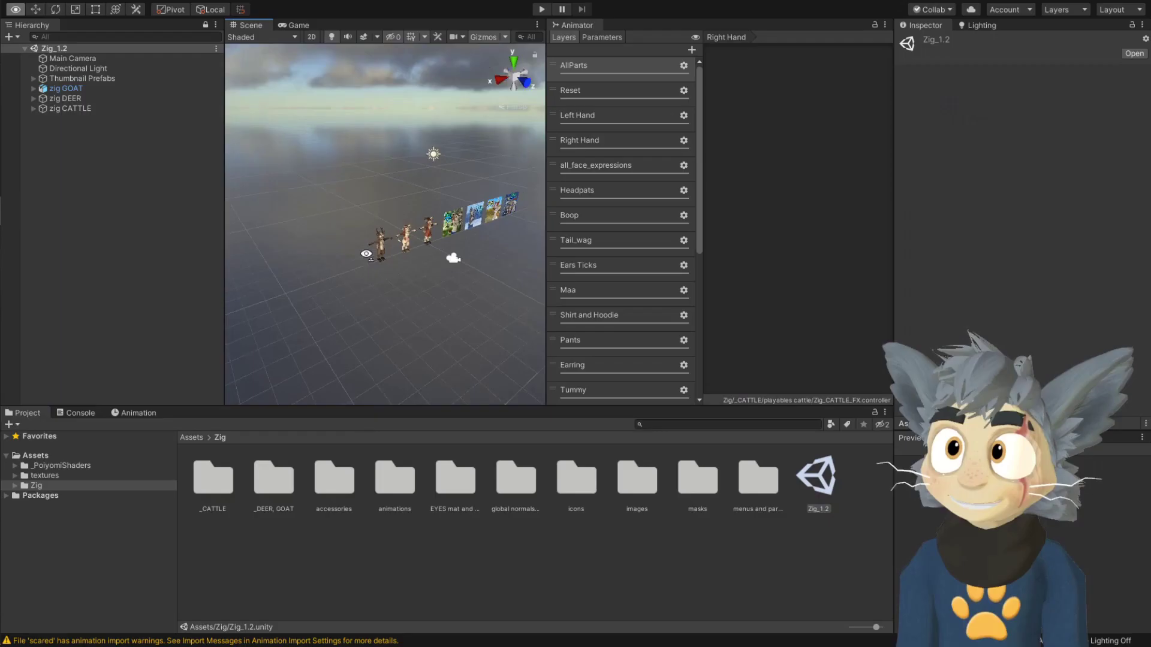
right_click_drag(365, 254, 404, 272)
scroll(404, 272, "up", 4)
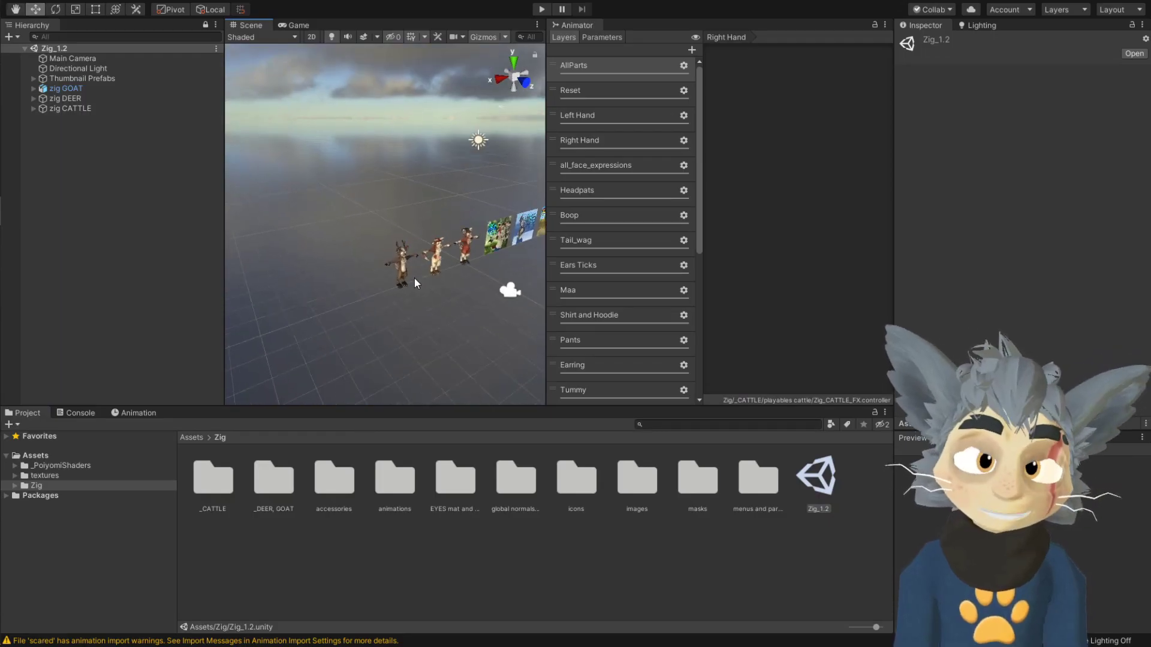
Look inside the _DEER, GOAT folder of the Zig assets and return to the Zig folder
middle_click_drag(429, 283, 360, 282)
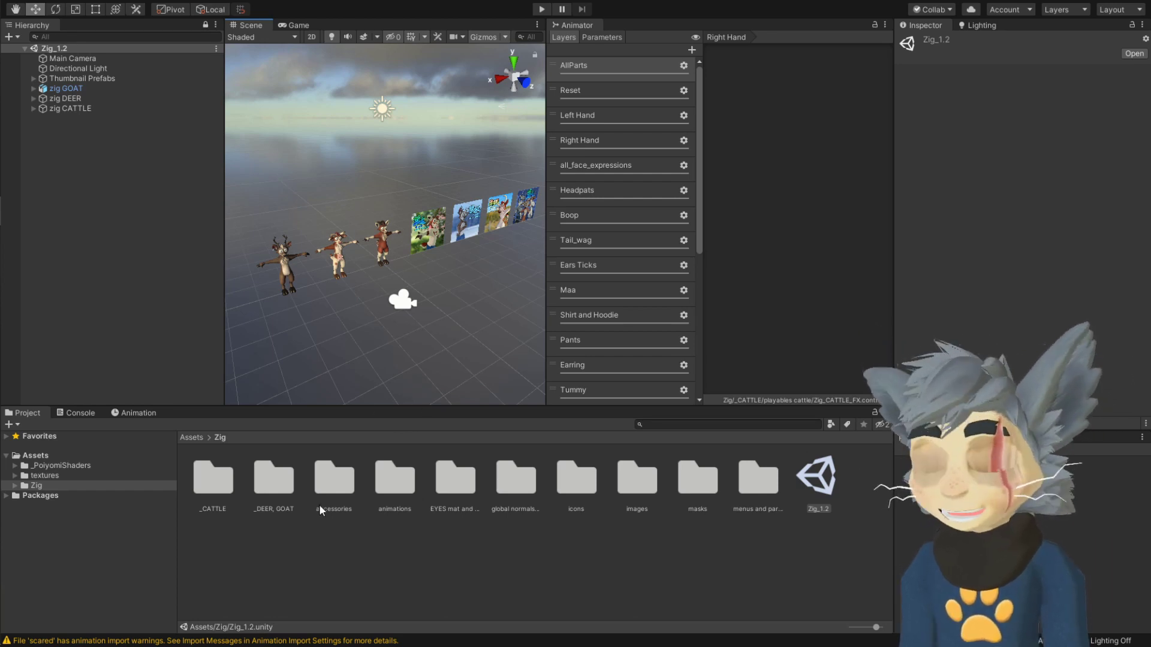
double_click(282, 470)
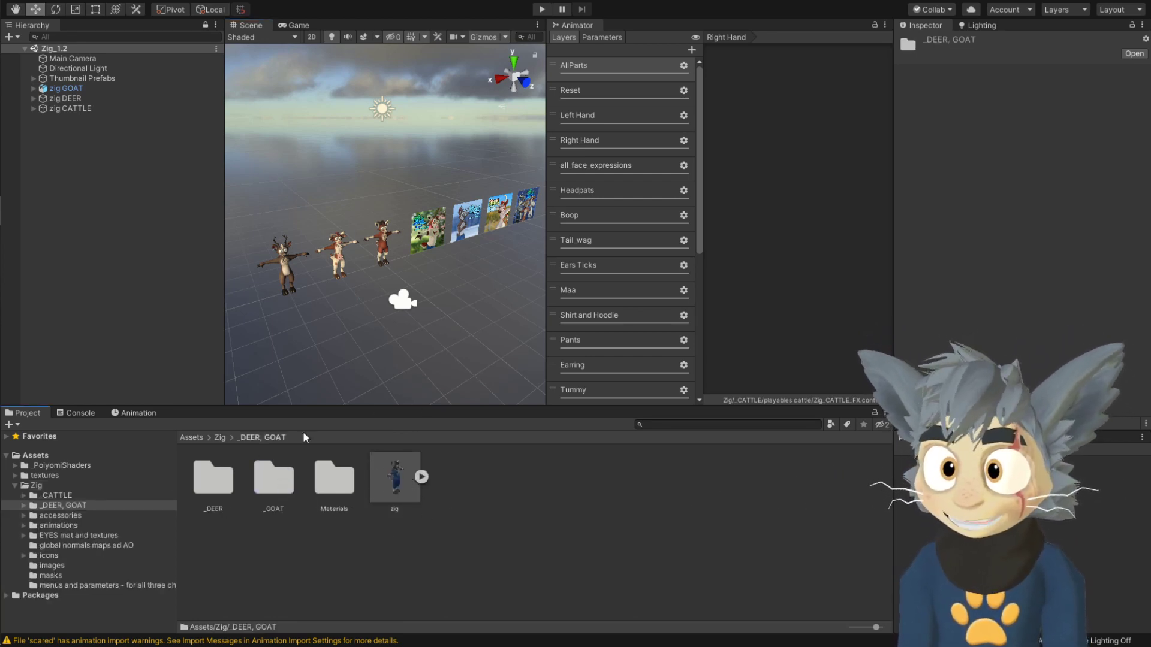
left_click(220, 438)
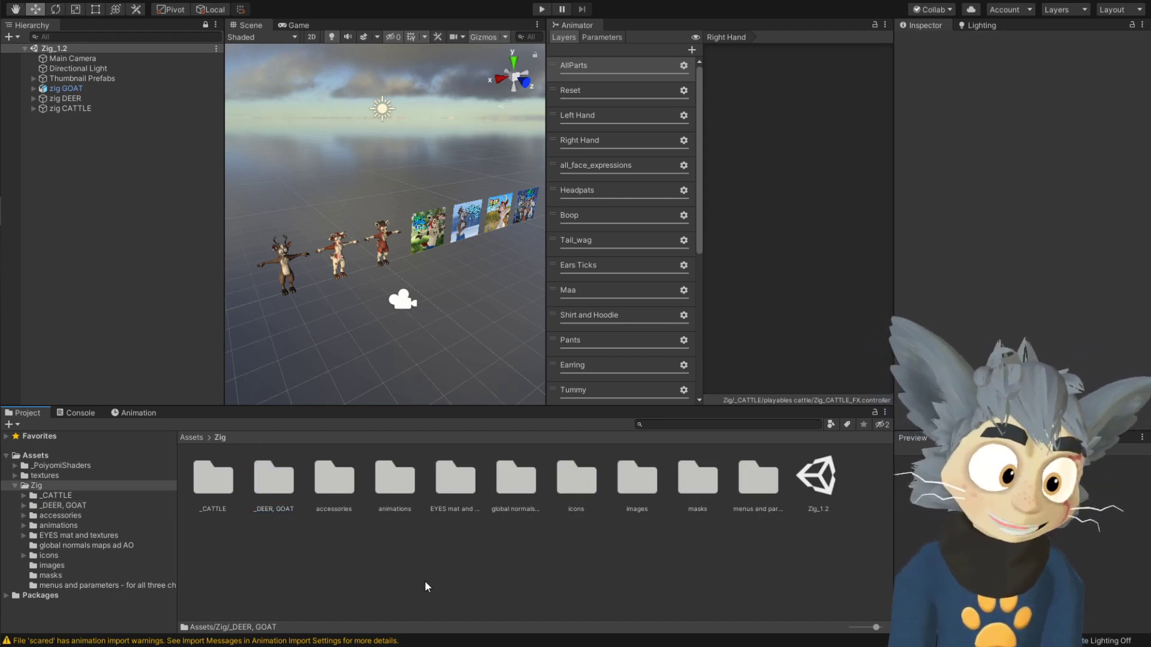
Widen the Scene view and frame the goat avatar from the front beside its thumbnail image
left_click_drag(547, 306, 620, 307)
right_click_drag(509, 307, 480, 305)
middle_click_drag(480, 305, 376, 276)
scroll(376, 281, "down", 3)
mouse_move(383, 285)
right_mouse_down()
mouse_move(412, 301)
mouse_move(389, 295)
right_mouse_up()
middle_click_drag(390, 295, 433, 289)
scroll(433, 289, "up", 6)
scroll(445, 317, "up", 4)
middle_click_drag(480, 333, 408, 287)
right_click_drag(408, 287, 374, 281)
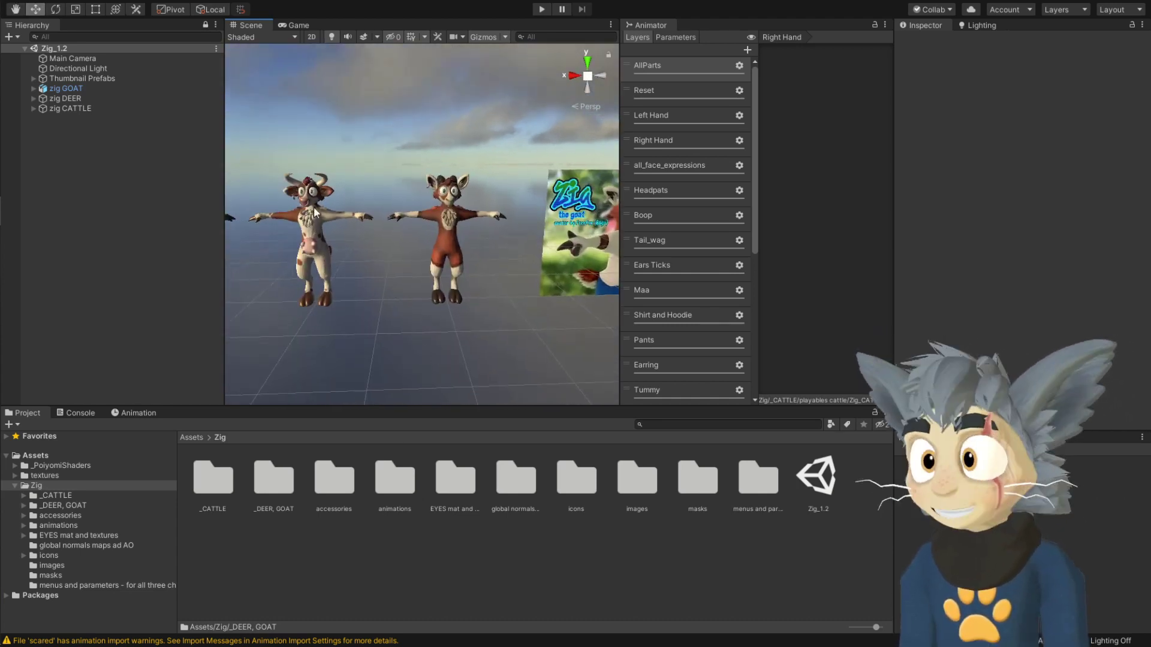
left_click_drag(314, 206, 380, 303, "alt")
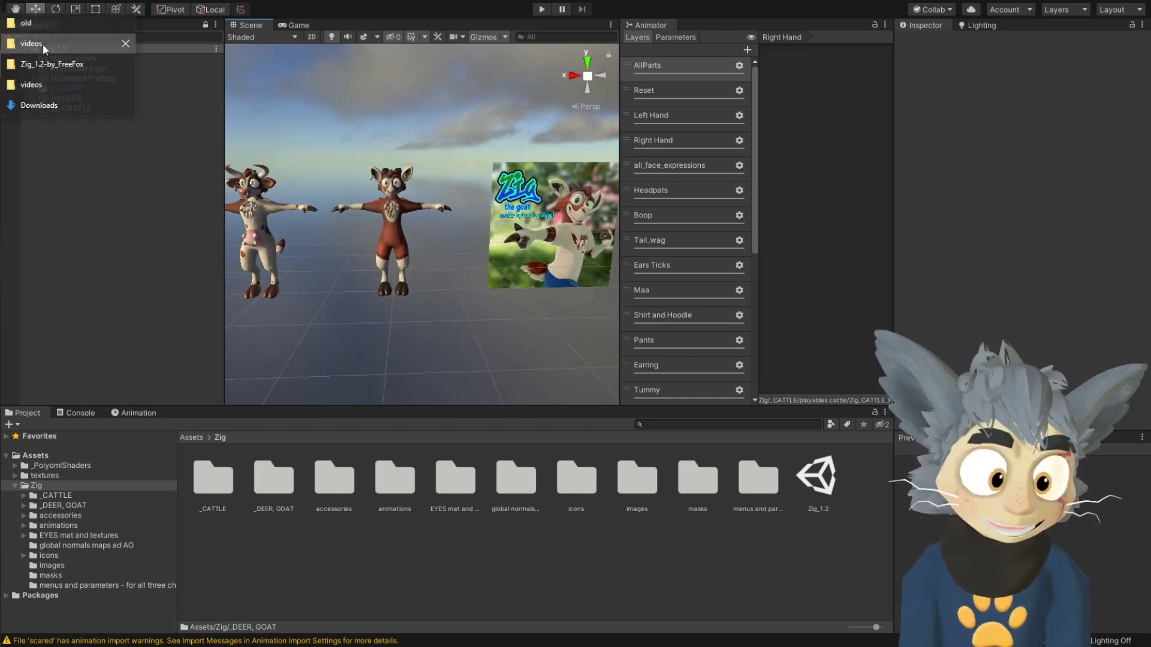
Import GOAT_original-retexture_export.png from Downloads into the _textures folder under Zig/_DEER, GOAT/_GOAT
left_click(31, 107)
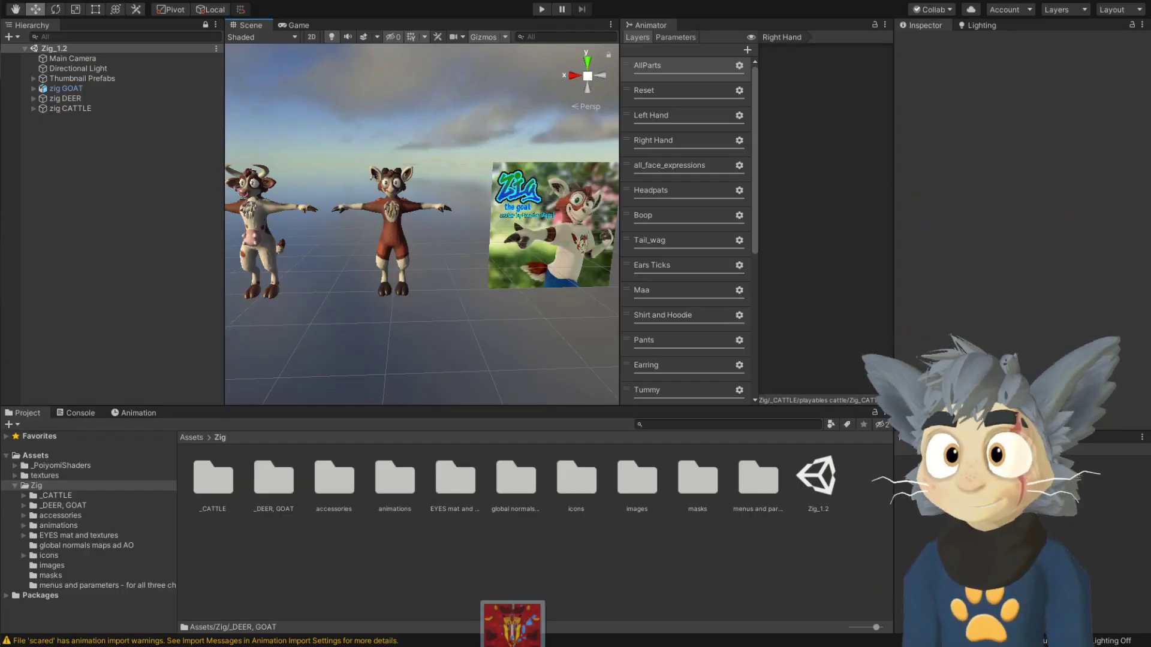
left_click_drag(513, 646, 541, 565)
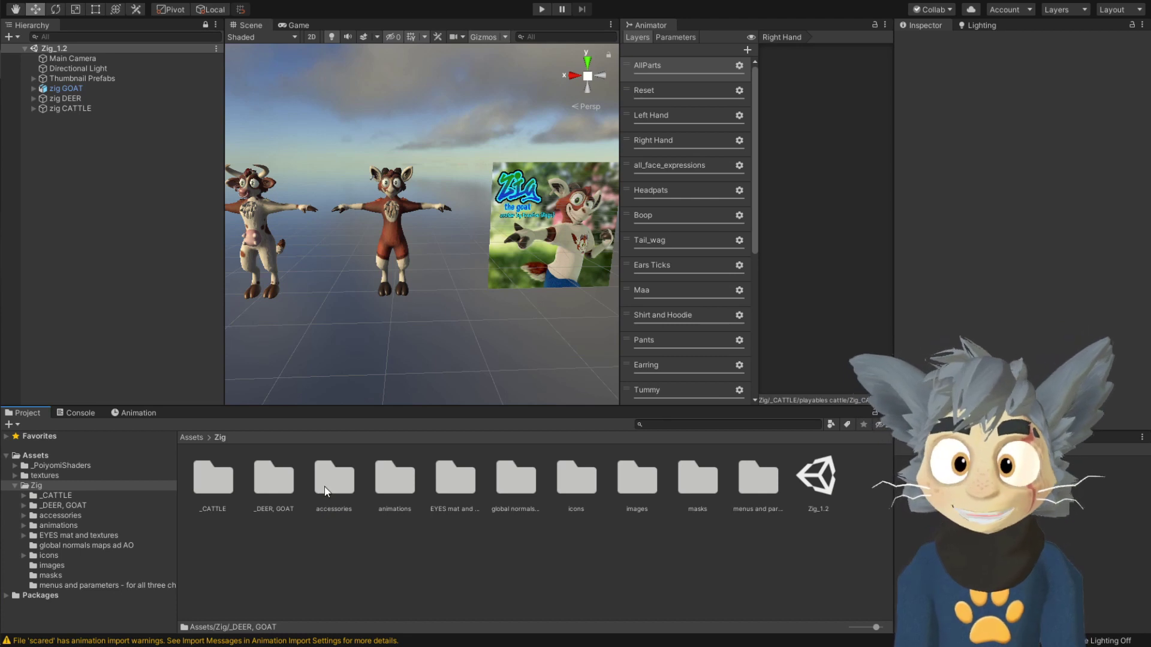
double_click(273, 479)
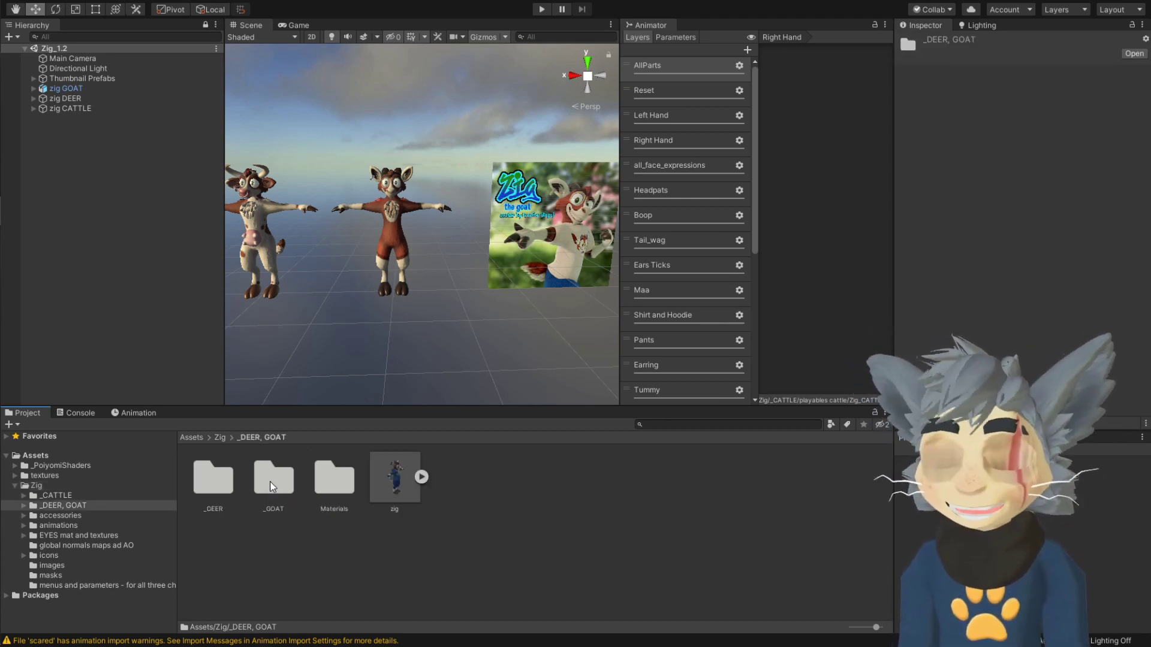
double_click(272, 480)
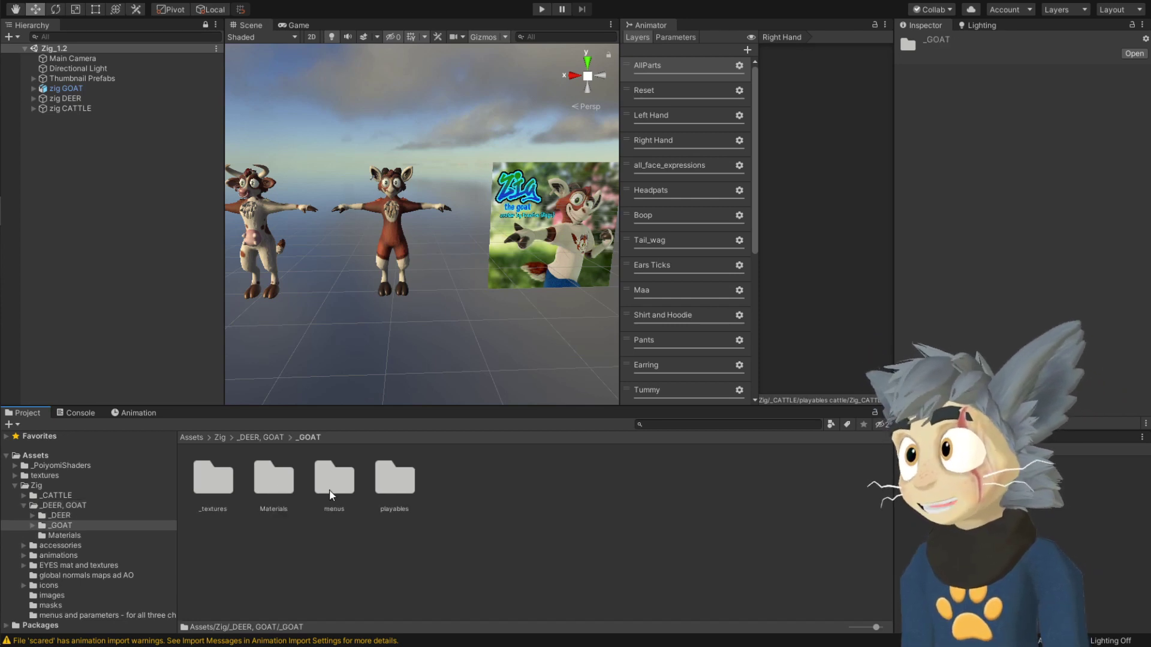
double_click(224, 480)
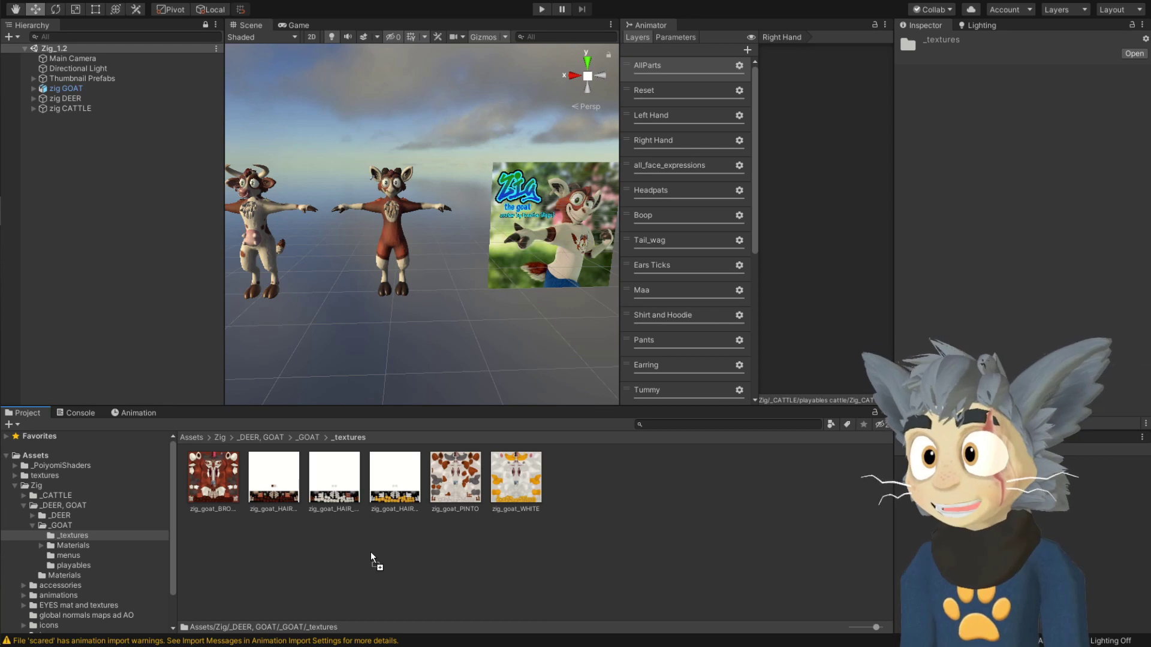
left_click_drag(372, 552, 379, 547)
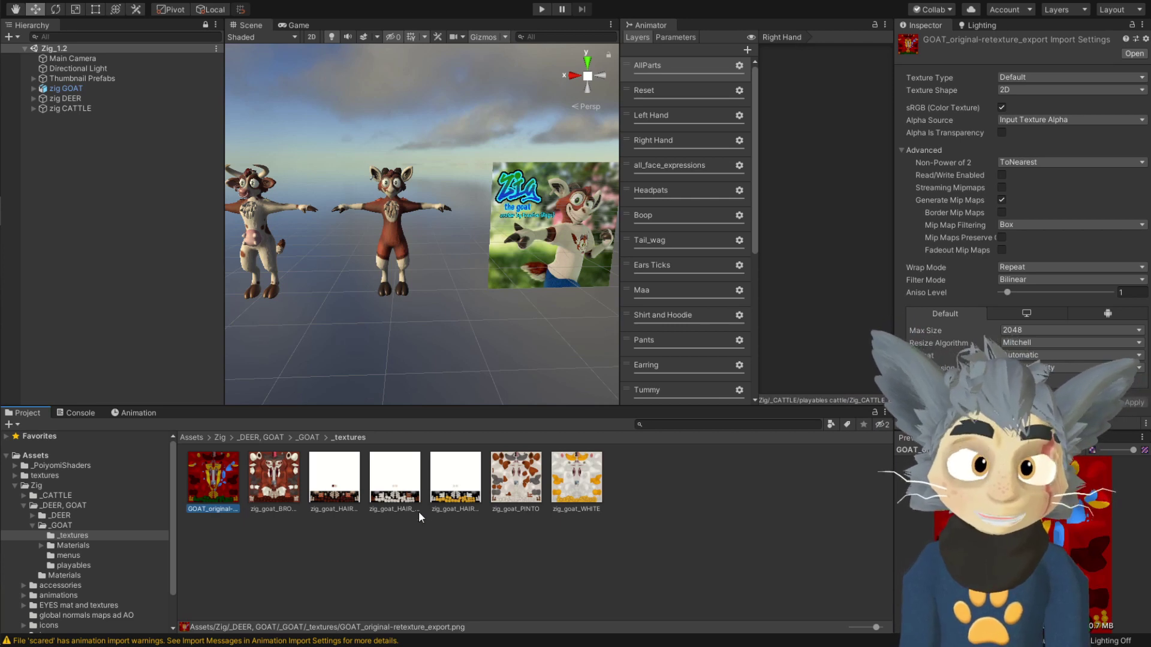
Import the GOAT_original hair texture into the same goat _textures folder and select GOAT_original-retexture_export
middle_click_drag(435, 274, 444, 285)
right_click_drag(437, 301, 452, 318)
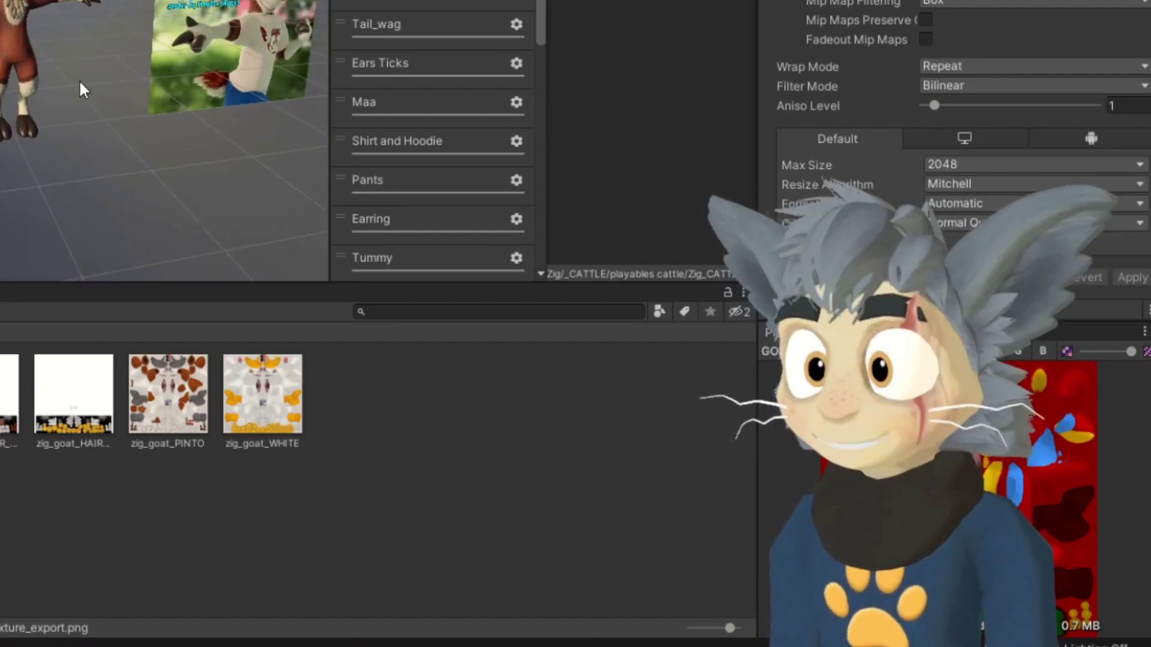
left_click(246, 470)
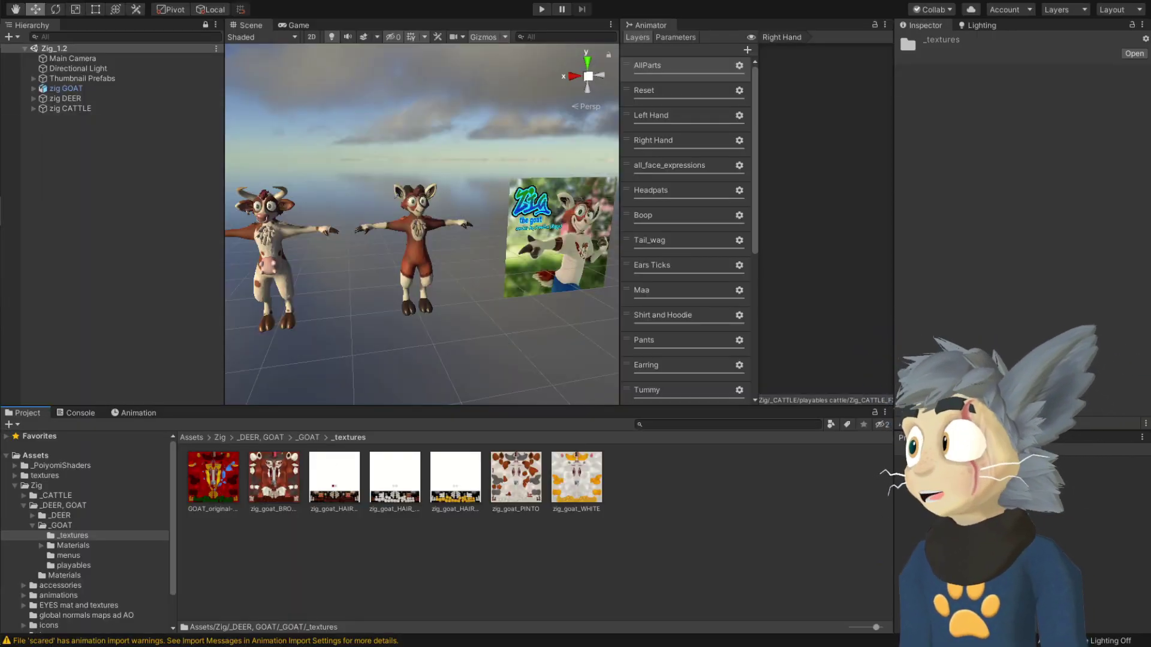
mouse_move(1, 63)
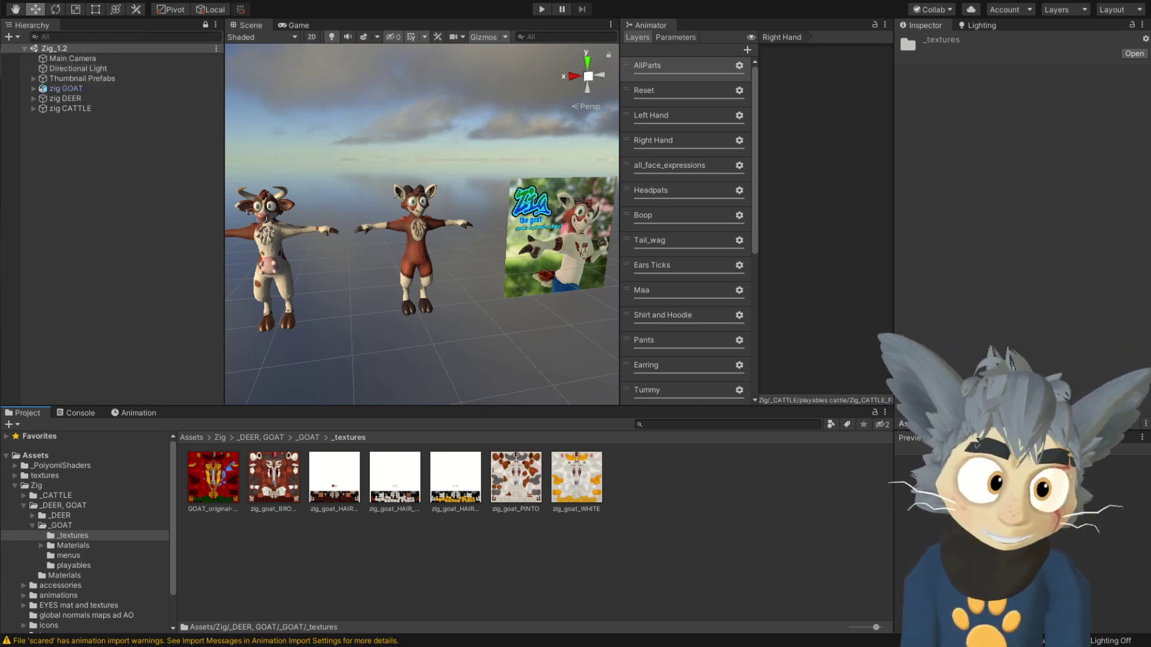
left_click_drag(277, 489, 294, 547)
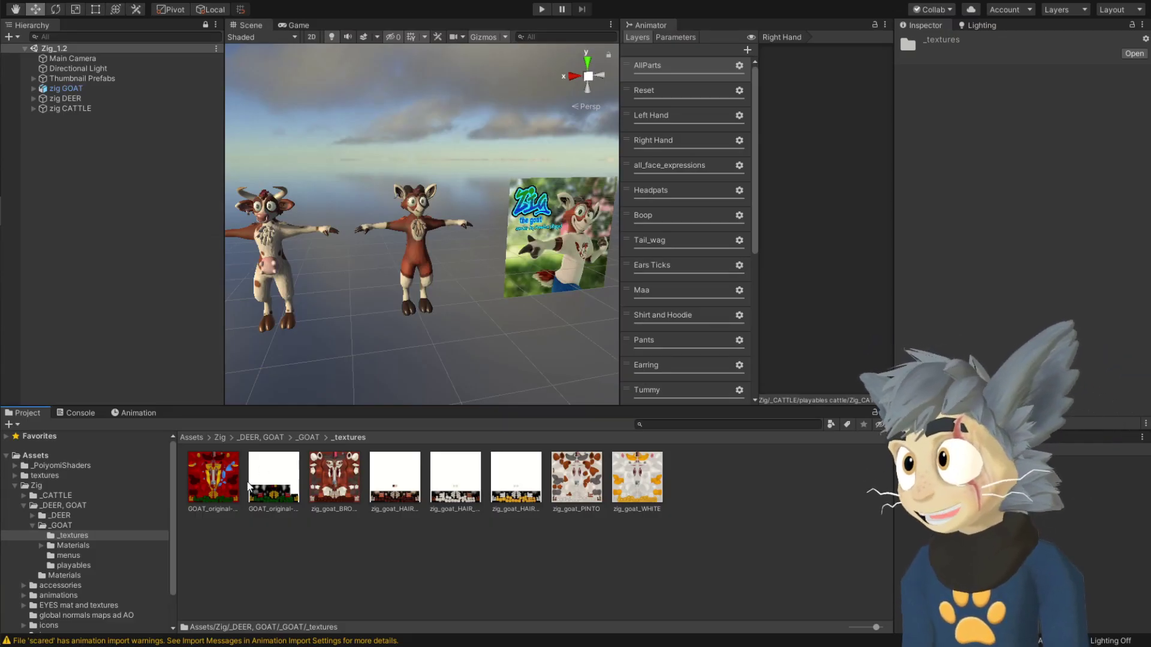
left_click(254, 488)
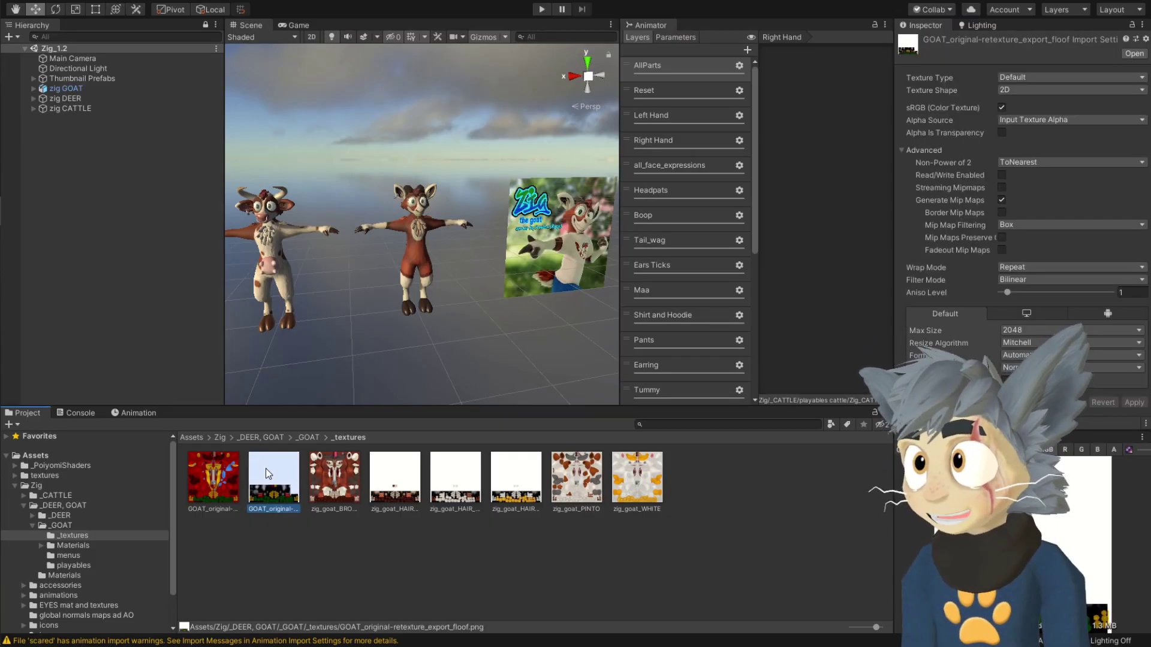
Open the goat's poiyomi materials folder at Zig/_DEER, GOAT/_GOAT/Materials/poiyomi
left_click(307, 438)
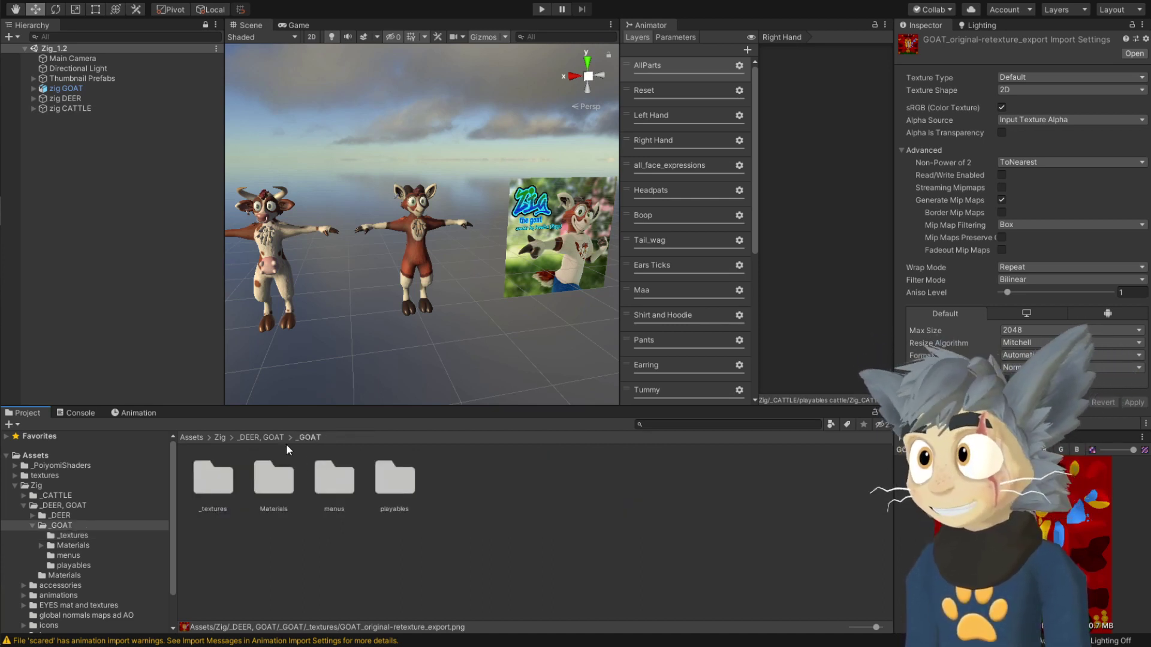
left_click(261, 437)
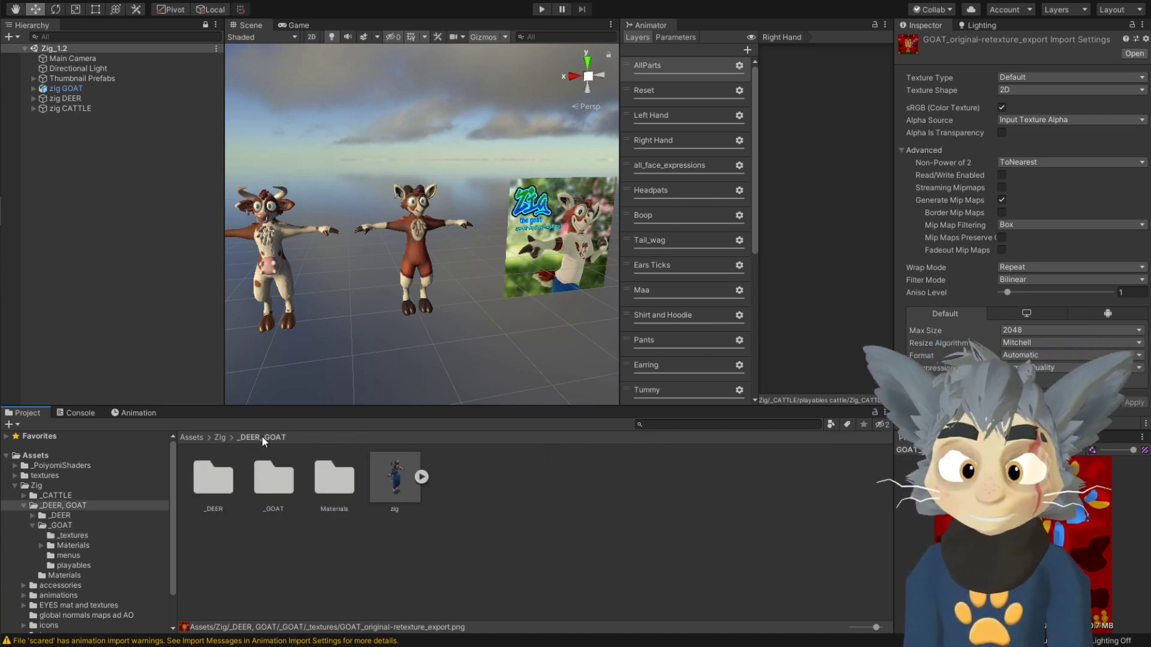
left_click(260, 484)
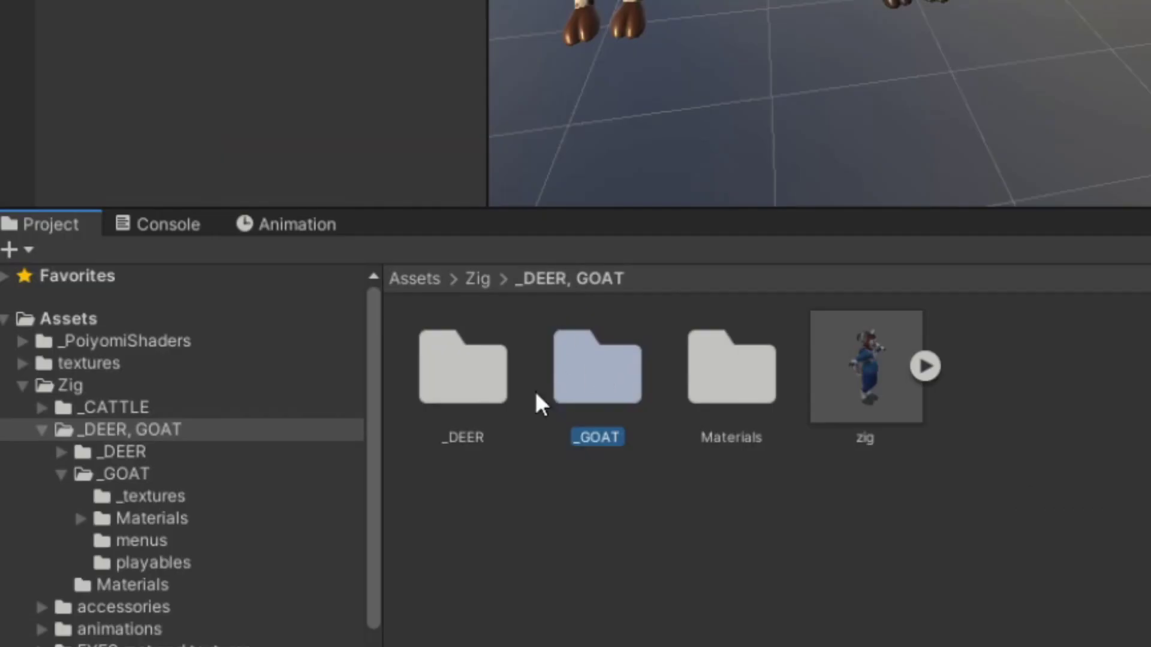
double_click(456, 397)
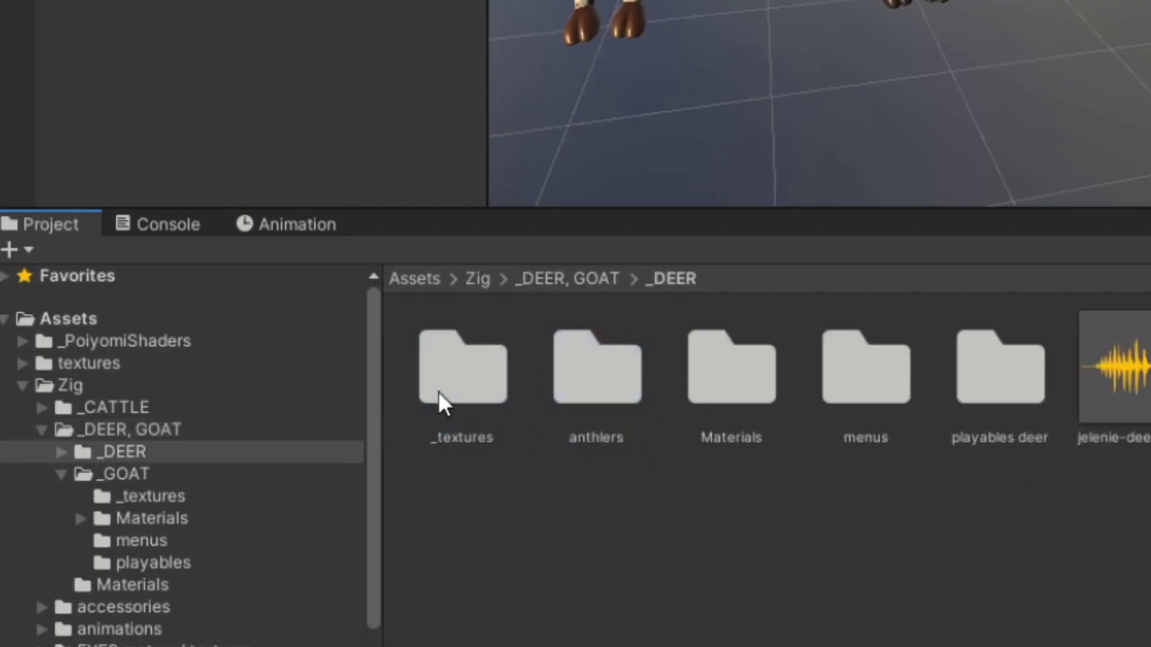
left_click(584, 281)
double_click(617, 381)
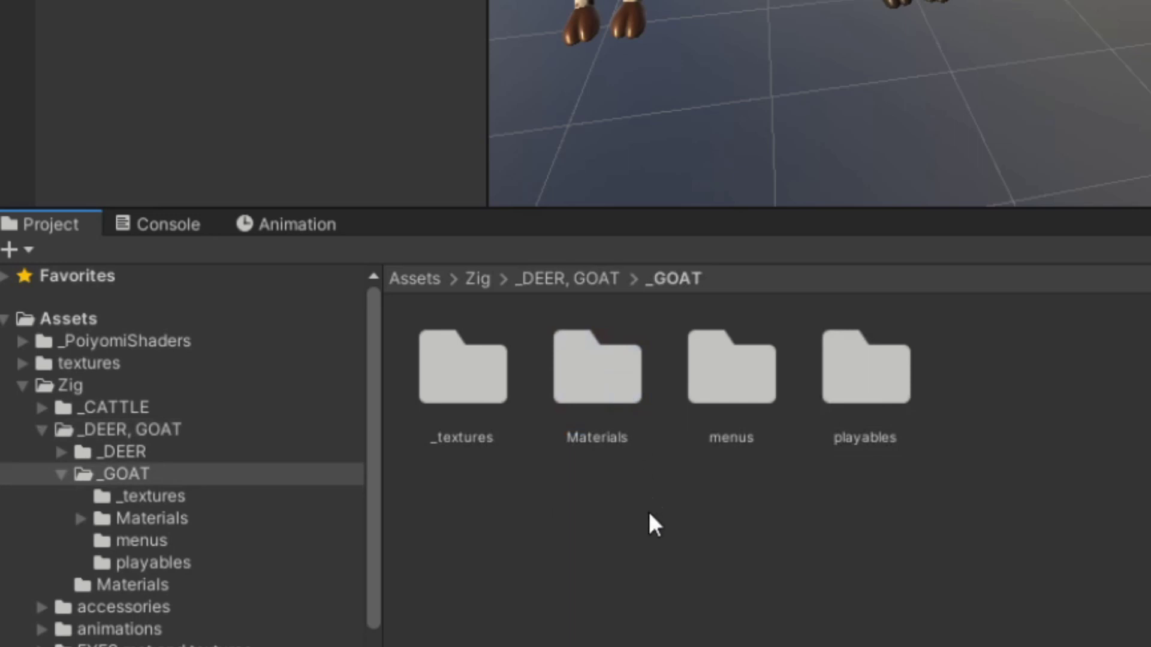
double_click(602, 379)
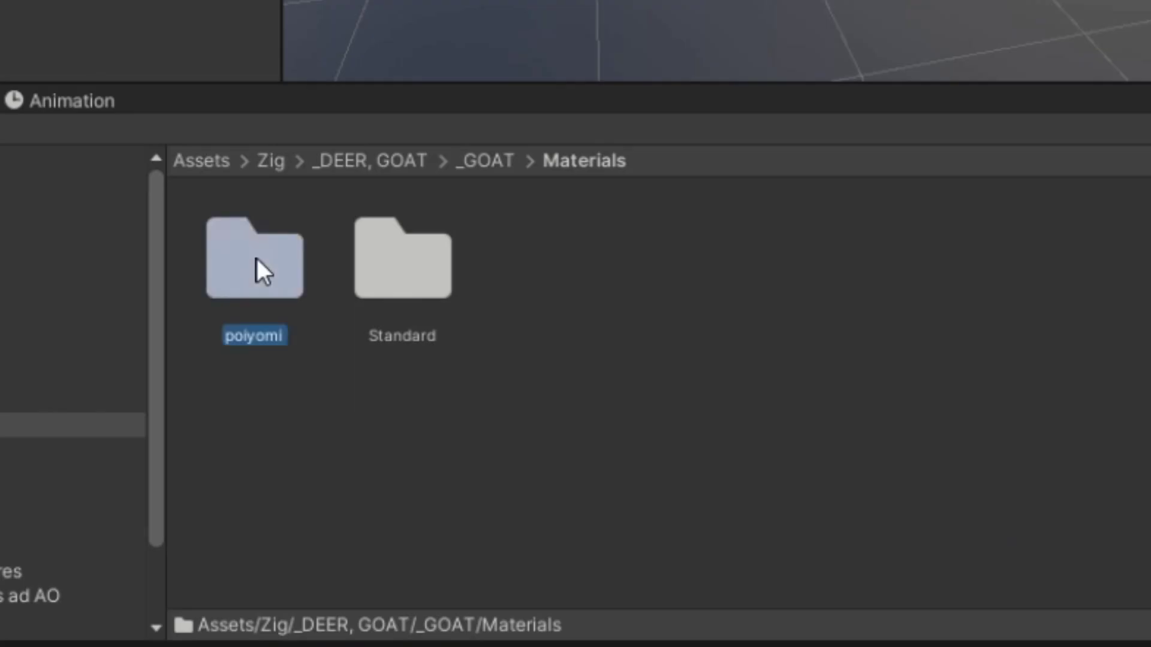
double_click(220, 479)
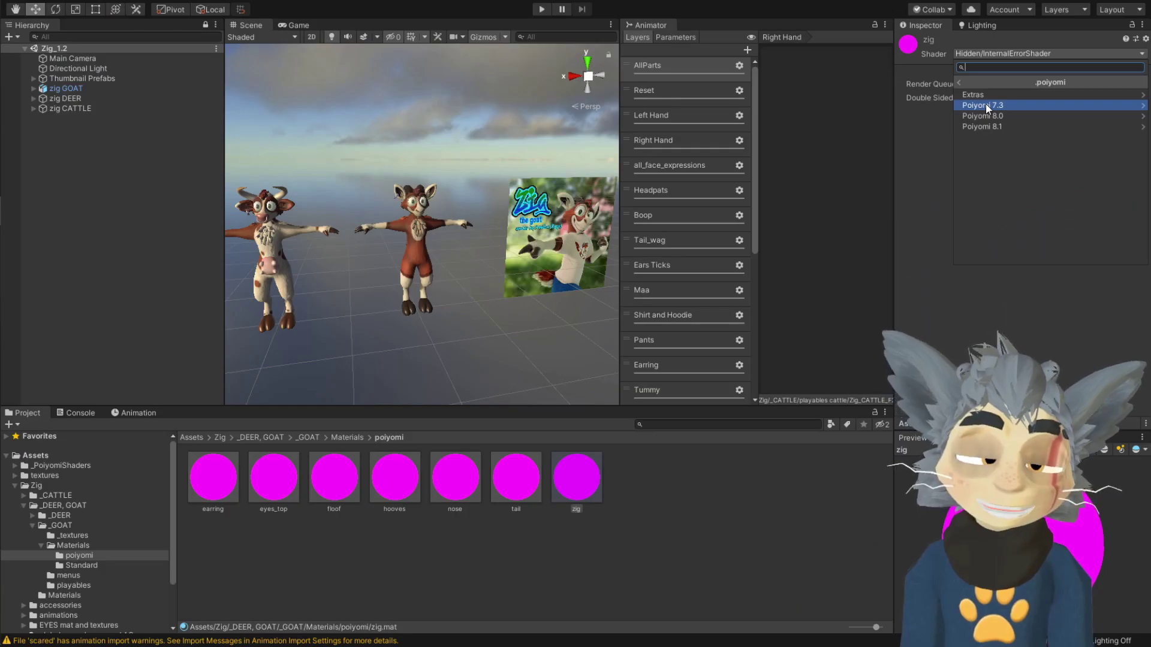
Set the shader of the goat's zig material to Poiyomi Toon from .poiyomi/Poiyomi 7.3
left_click(653, 531)
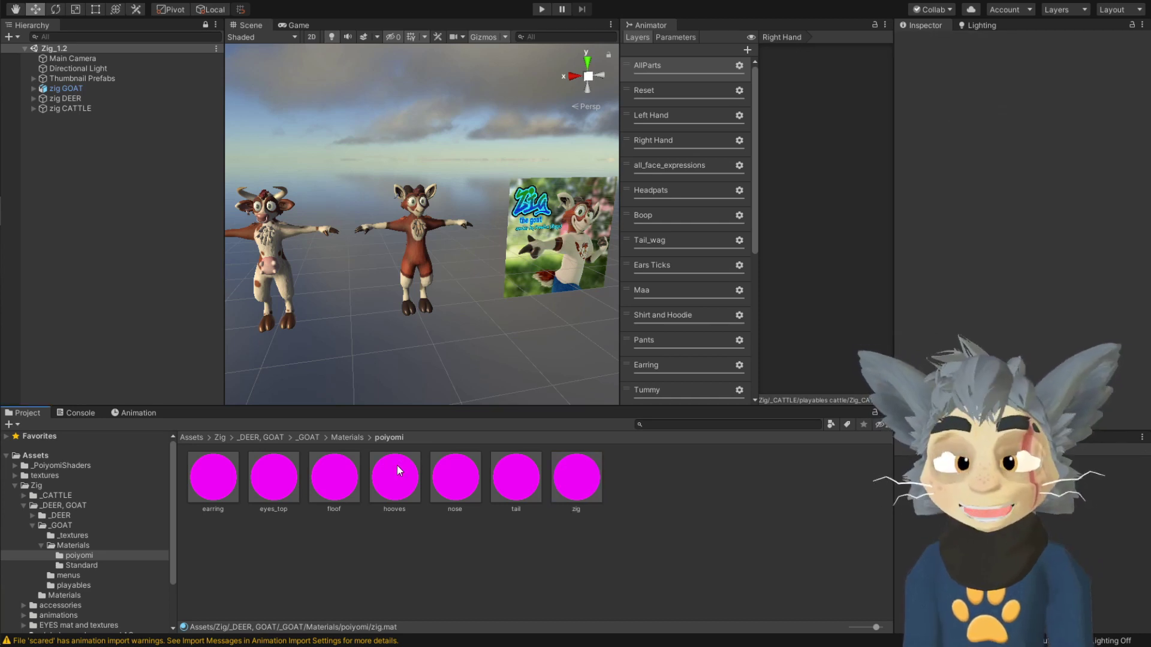
left_click(571, 491)
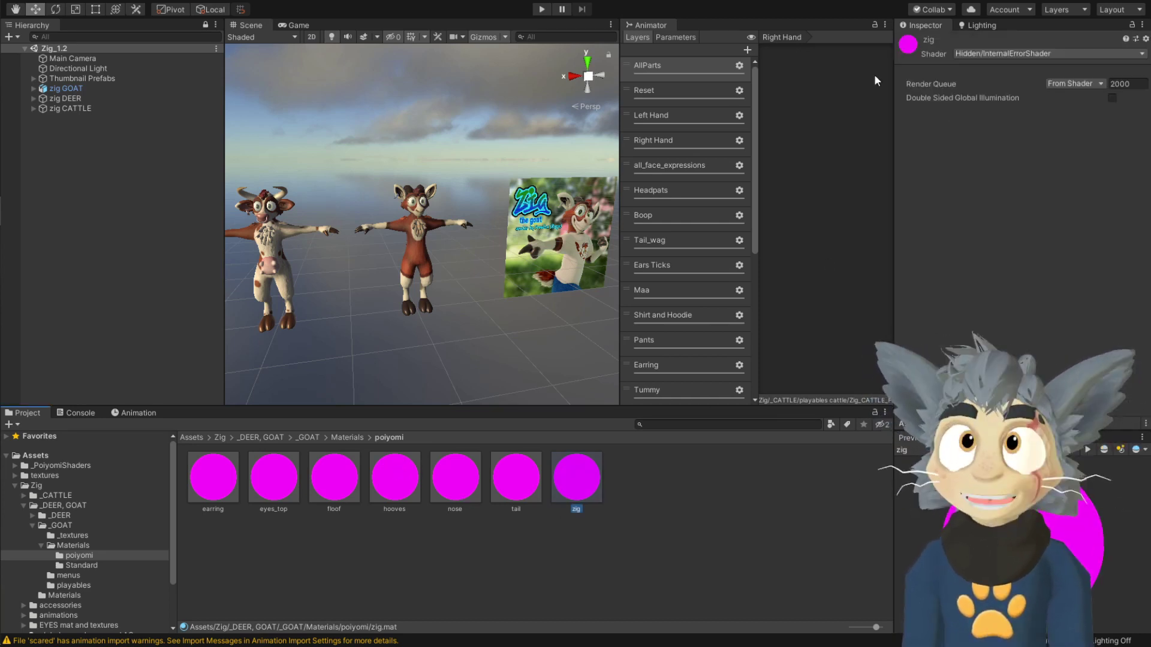
left_click(983, 54)
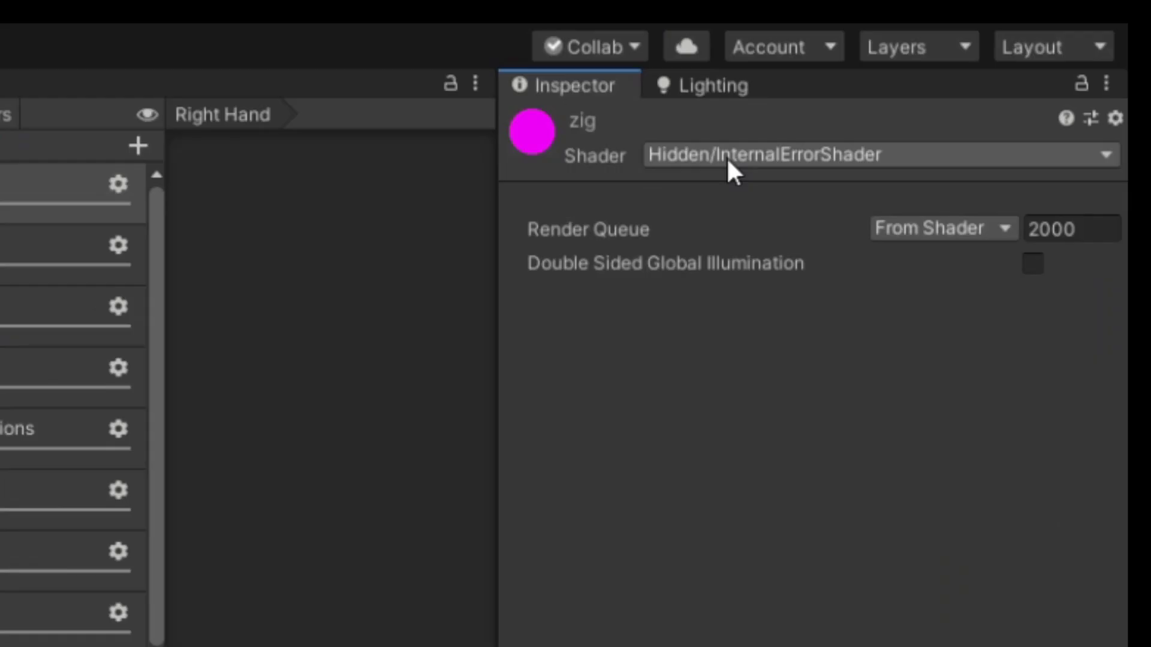
left_click(727, 156)
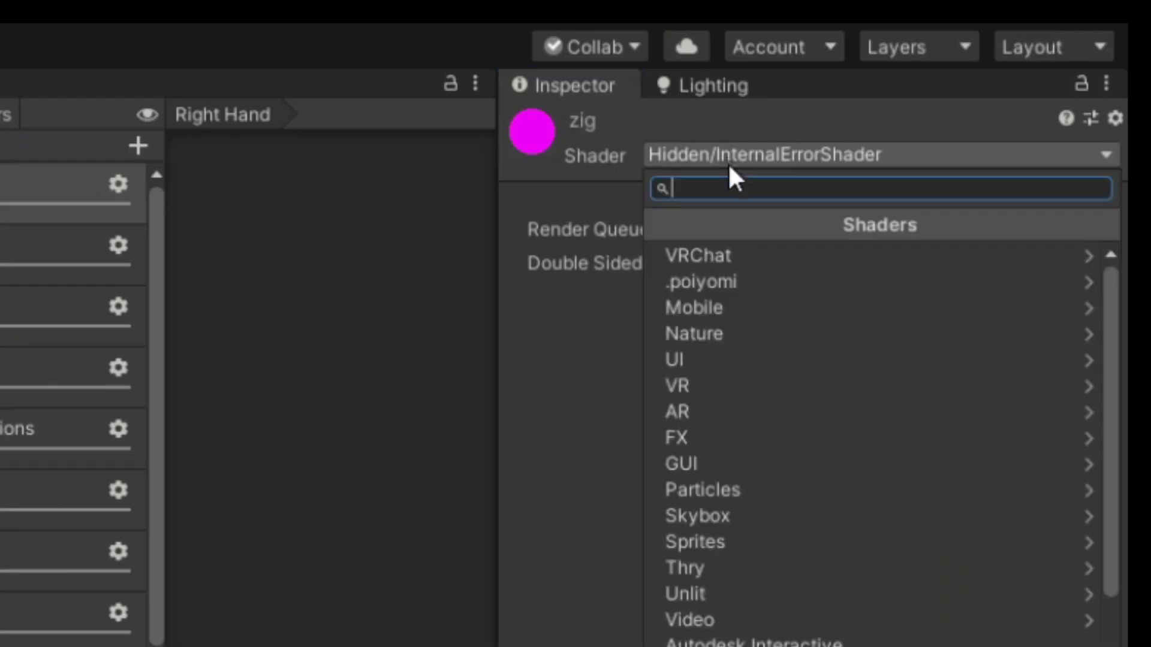
left_click(726, 283)
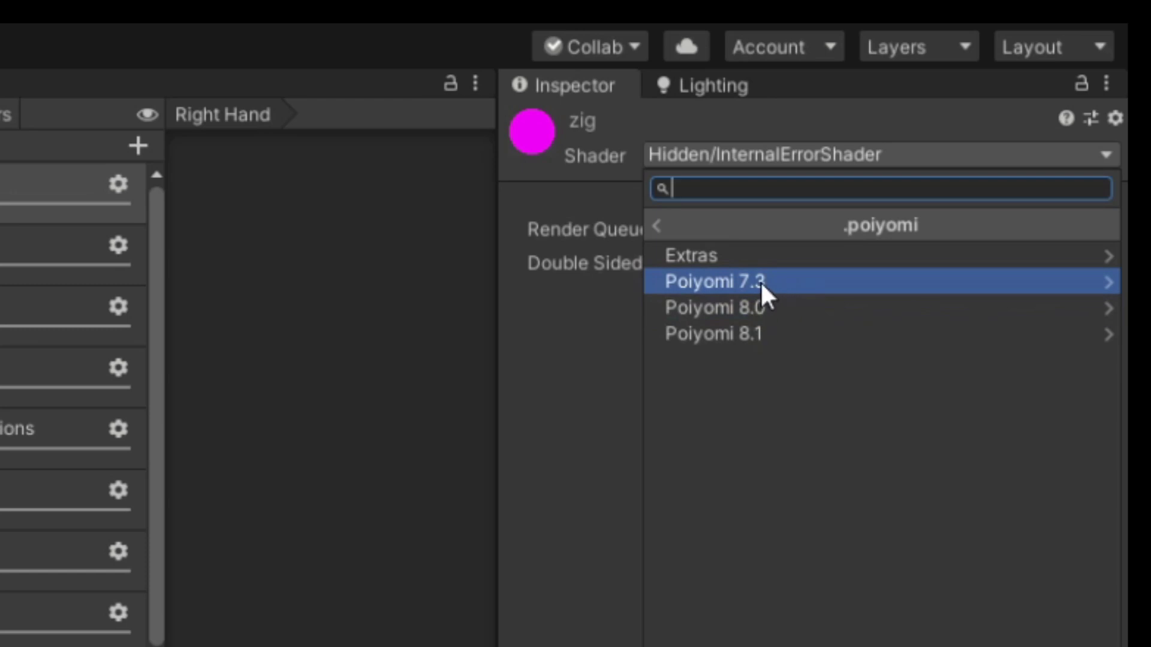
left_click(760, 282)
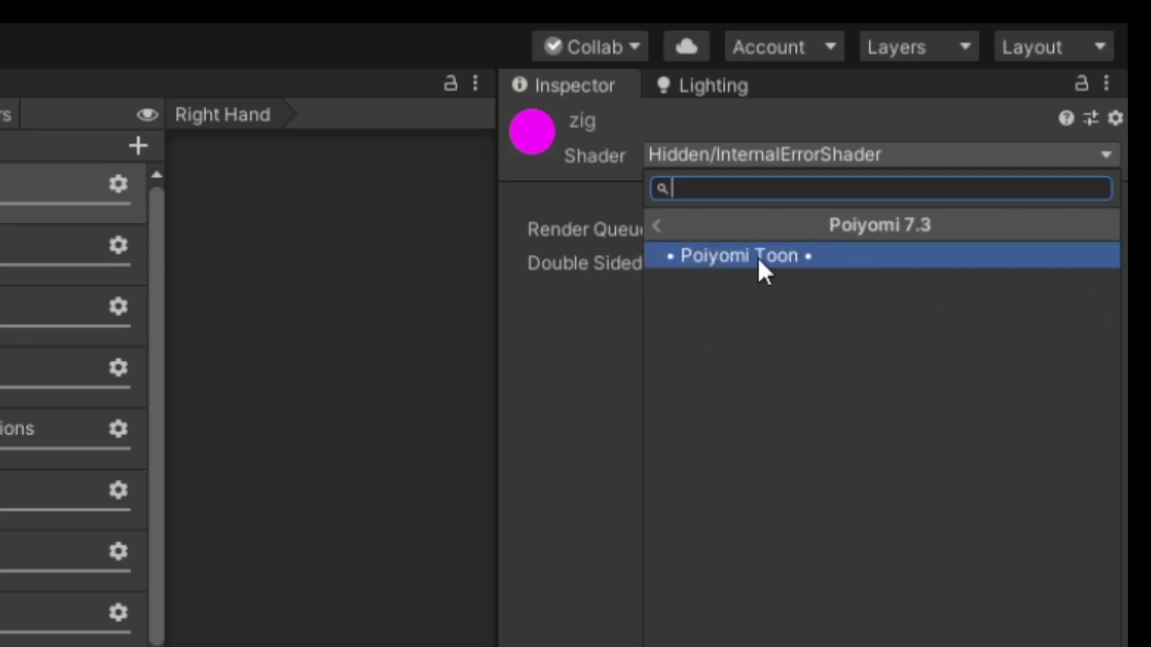
key("Return")
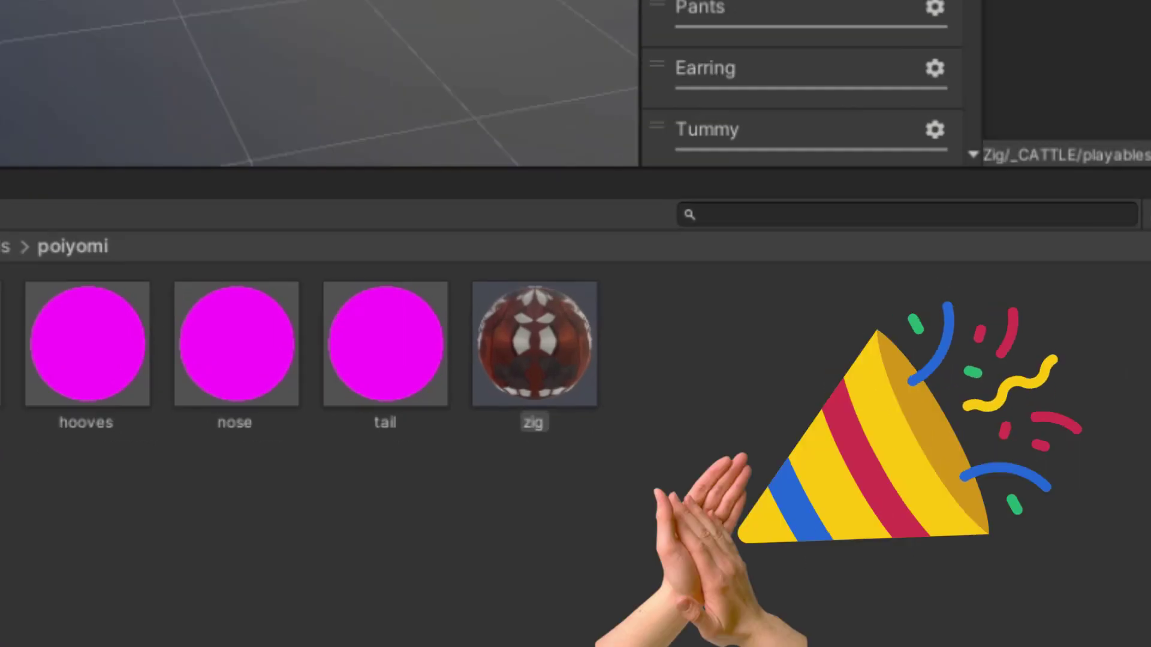
Assign the Poiyomi 7.3 Poiyomi Toon shader to the goat's tail, nose and hooves materials
left_click(383, 355)
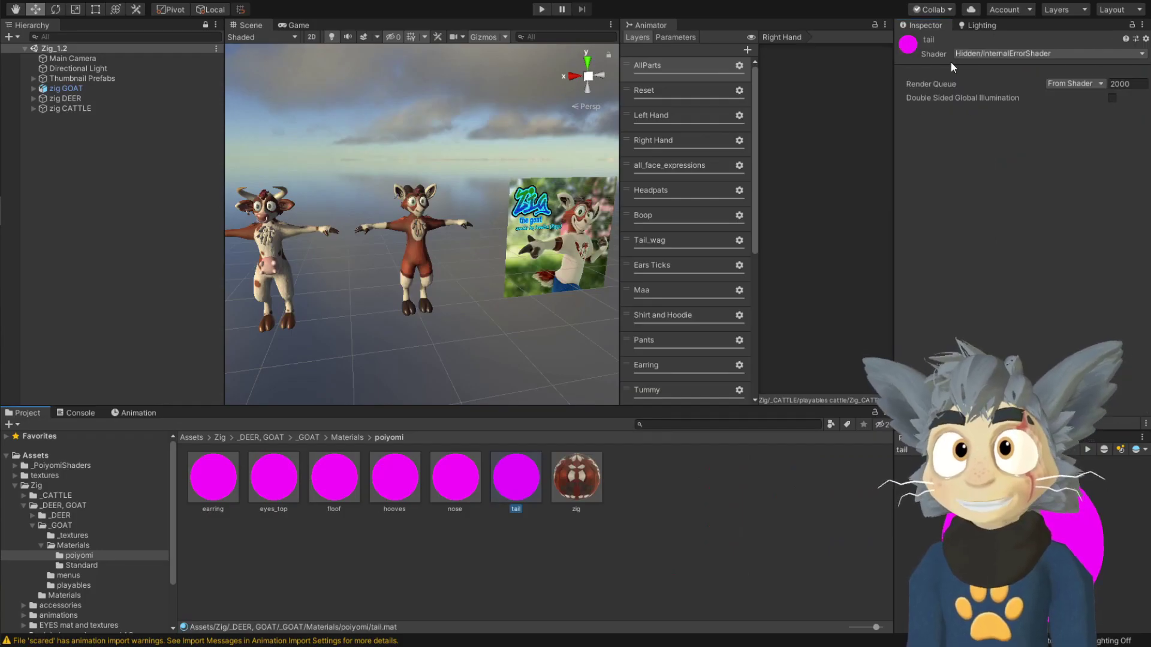
left_click(972, 53)
left_click(991, 100)
left_click(991, 105)
left_click(456, 477)
left_click(995, 54)
left_click(397, 472)
left_click(995, 54)
Assign the Poiyomi 7.3 Poiyomi Toon shader to the goat's floof, eyes_top and earring materials
left_click(334, 477)
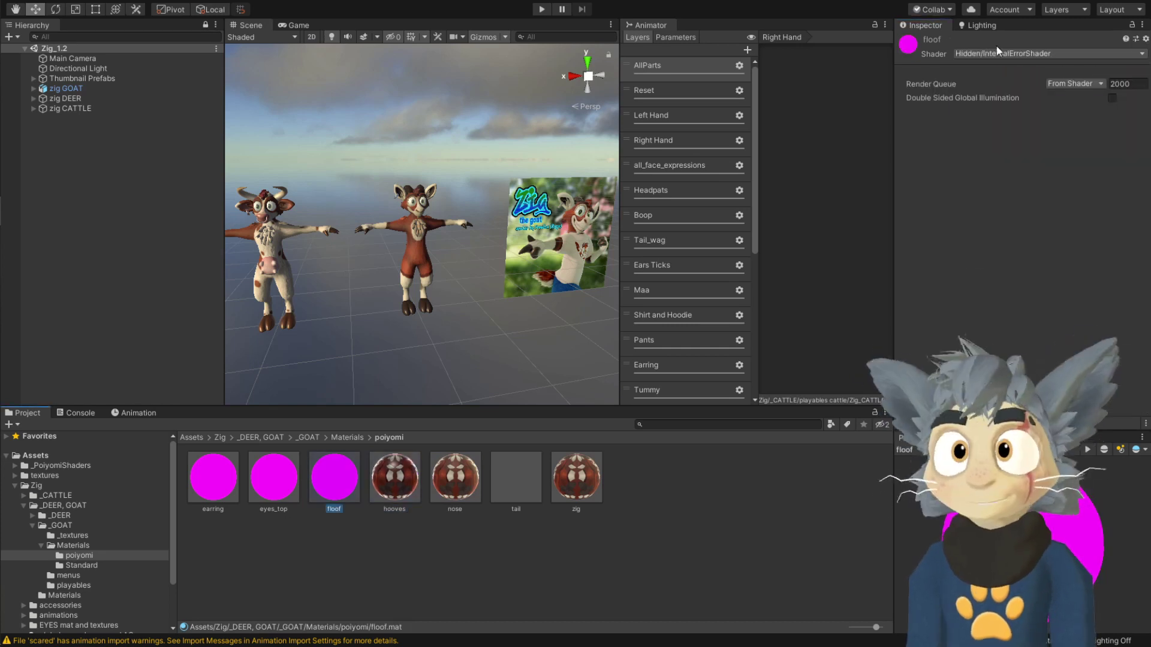
left_click(996, 55)
left_click(274, 477)
left_click(995, 54)
left_click(993, 98)
left_click(993, 106)
left_click(993, 100)
left_click(213, 477)
left_click(995, 54)
left_click(993, 99)
left_click(993, 106)
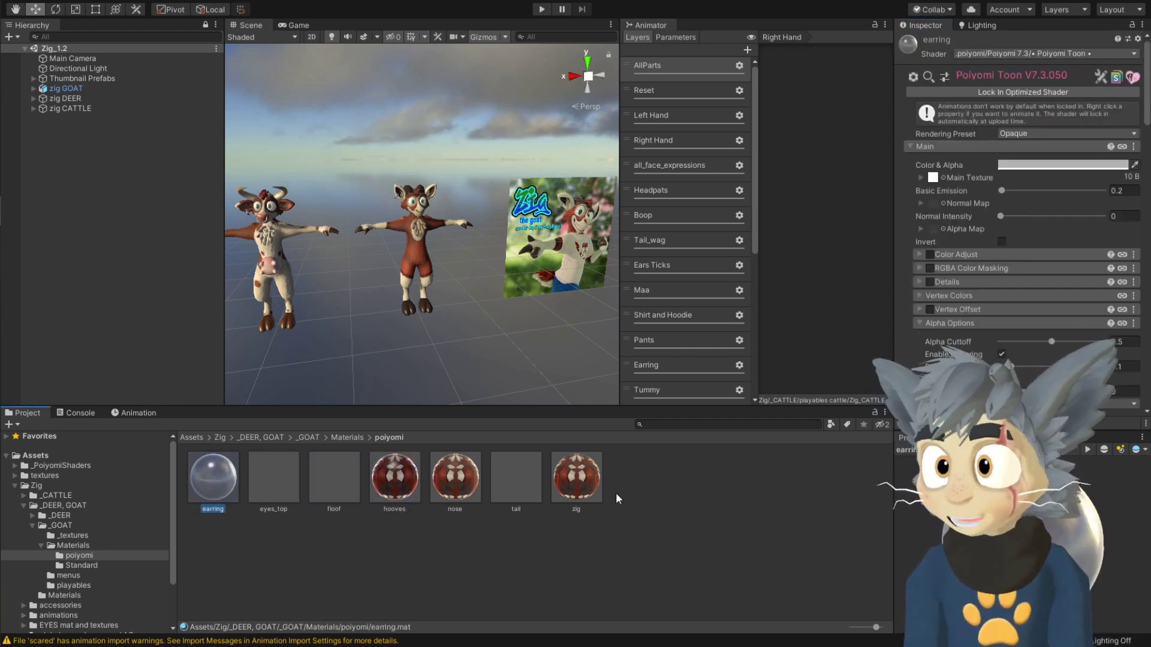
Set the red GOAT_original body texture from _textures as the Main Texture of the goat's poiyomi zig material
left_click(588, 478)
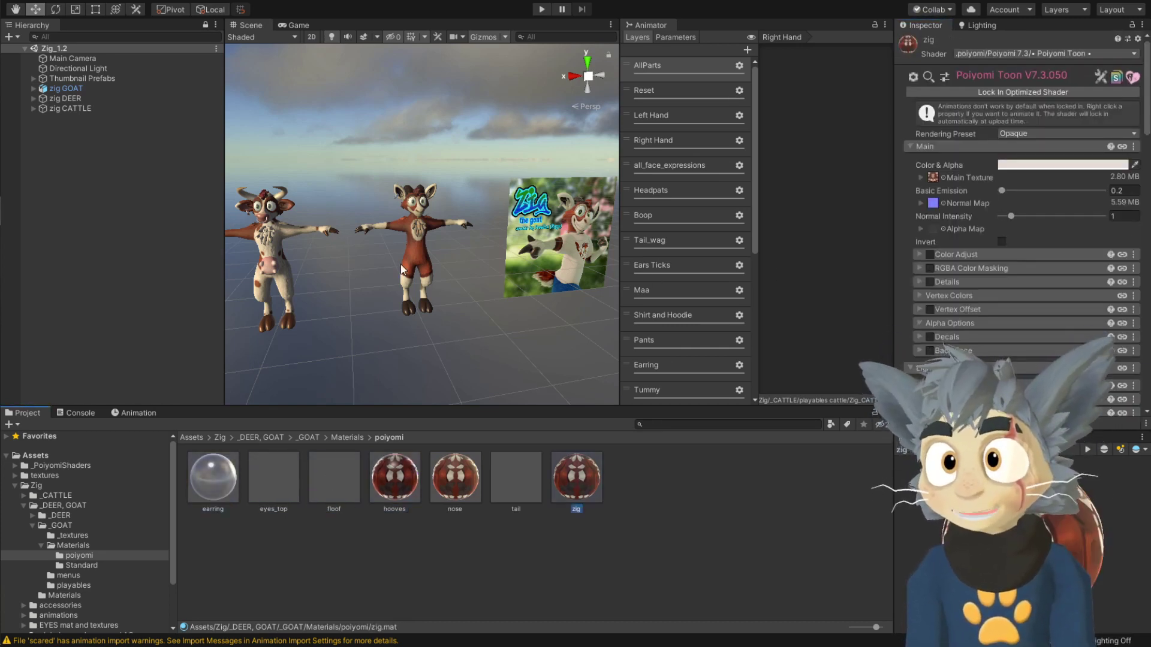
scroll(401, 268, "up", 5)
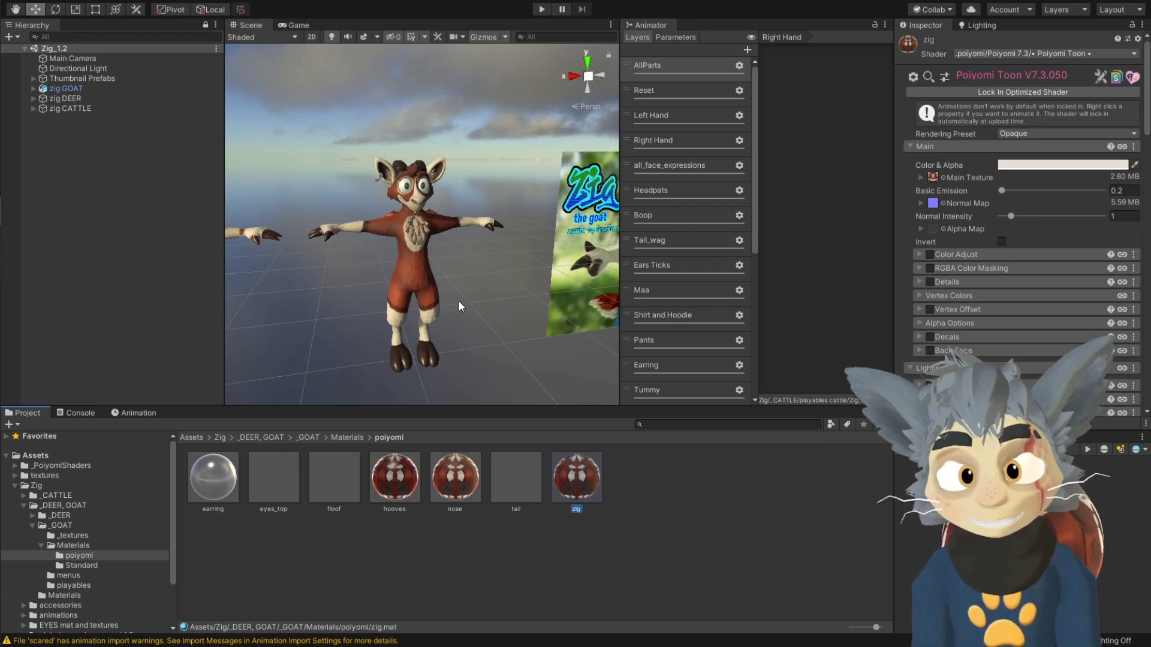
right_click_drag(456, 298, 450, 292)
middle_click_drag(451, 293, 412, 268)
right_click_drag(425, 283, 443, 302)
middle_click_drag(443, 301, 472, 326)
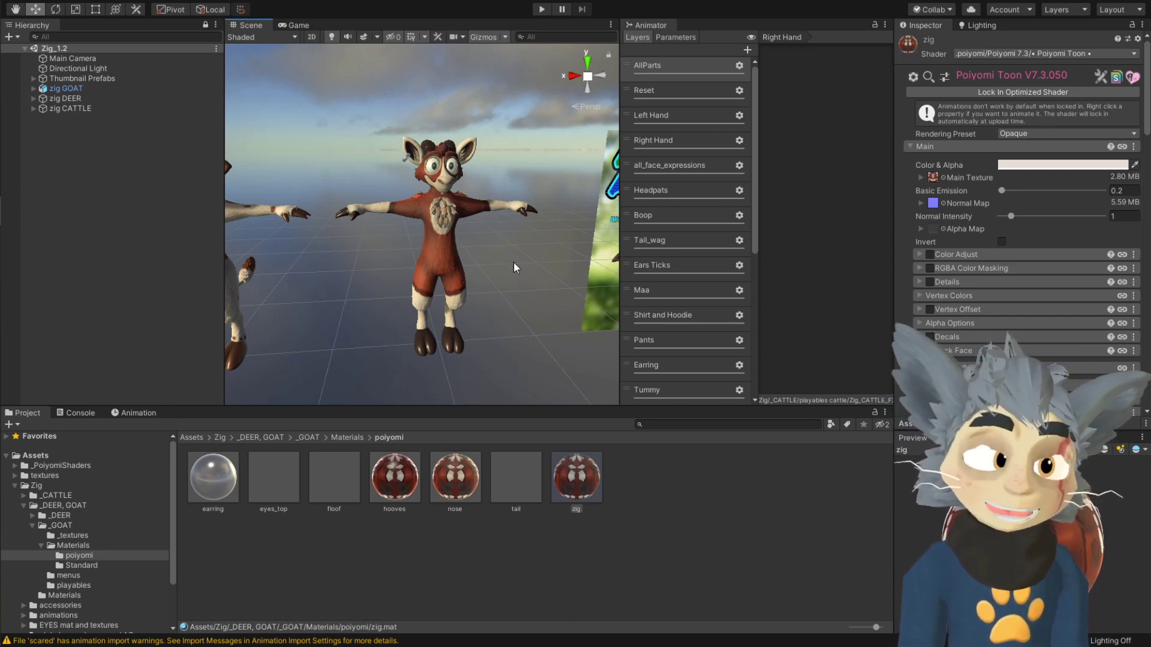
left_click(580, 484)
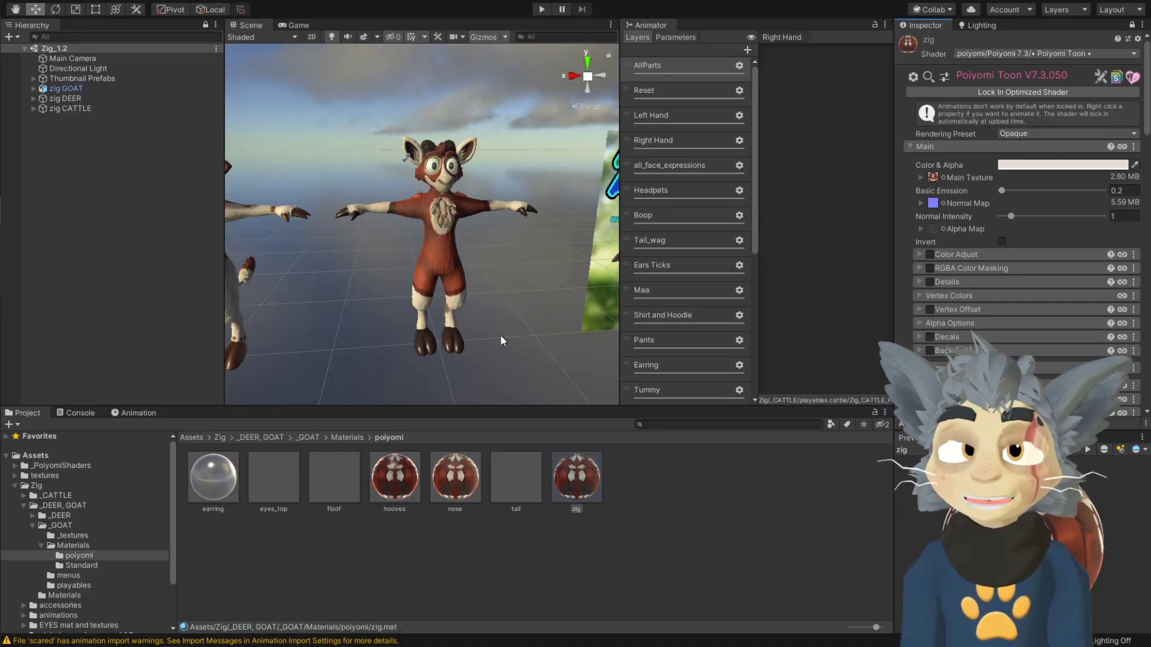
left_click(663, 504)
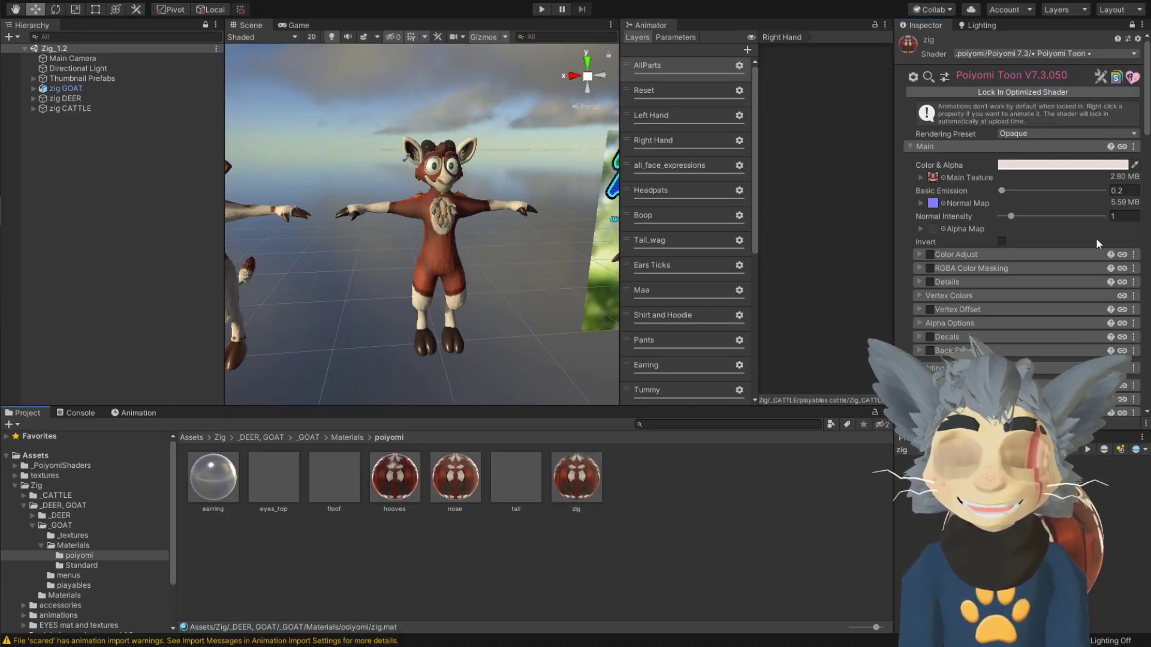
left_click(73, 536)
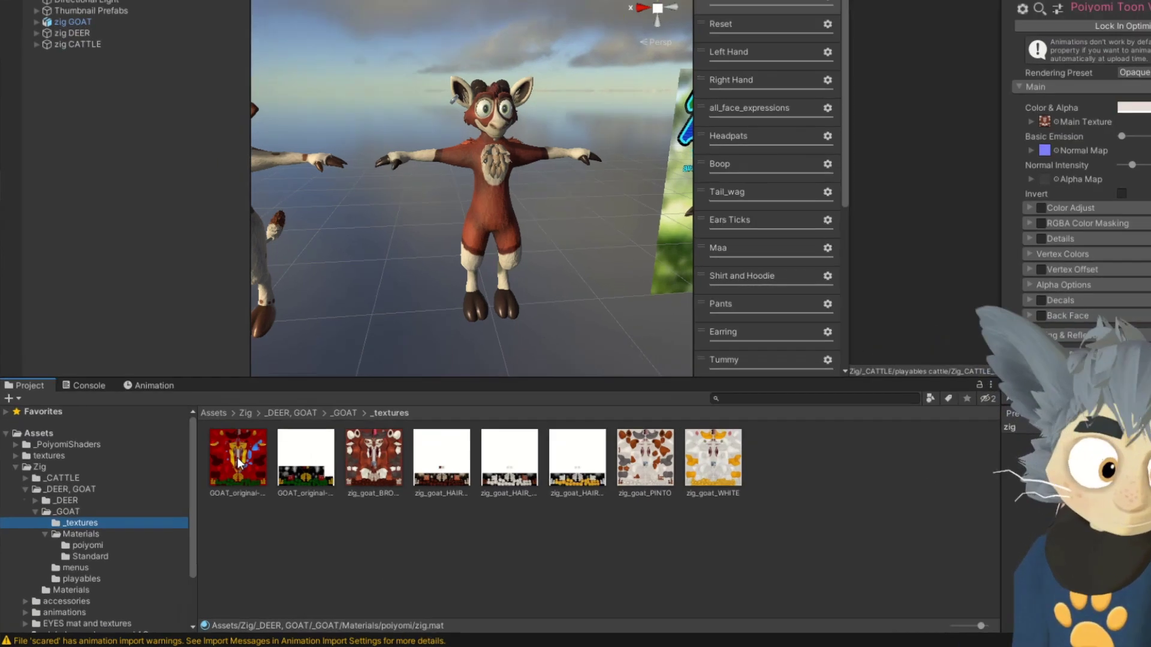
left_click_drag(213, 483, 223, 500)
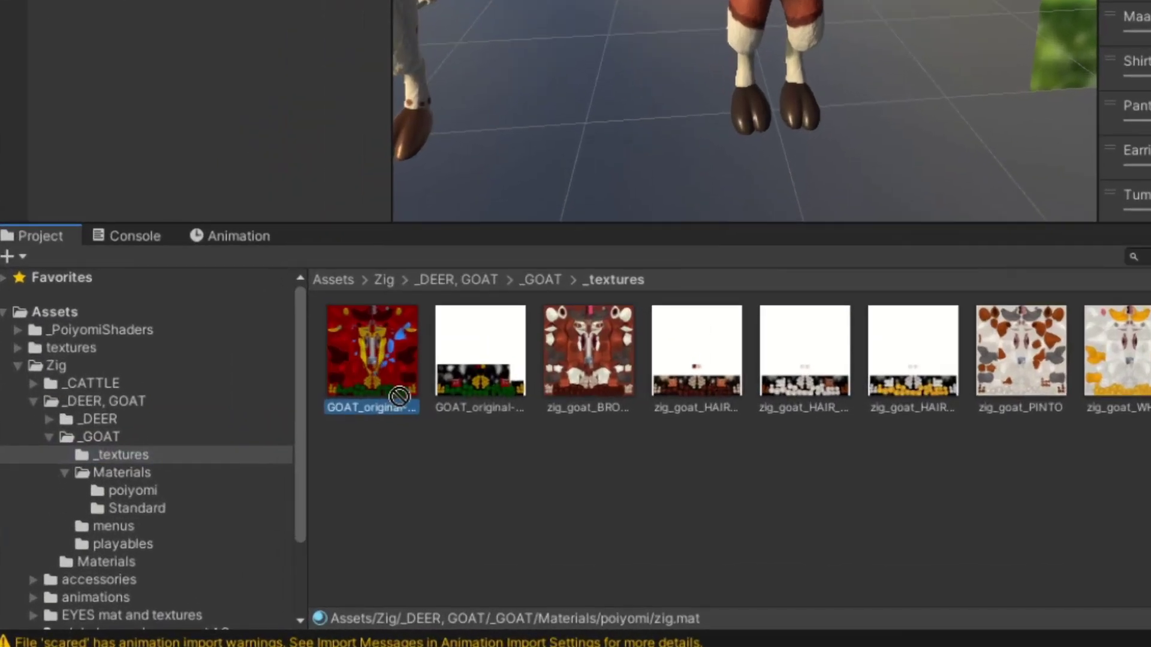
left_click_drag(467, 365, 768, 281)
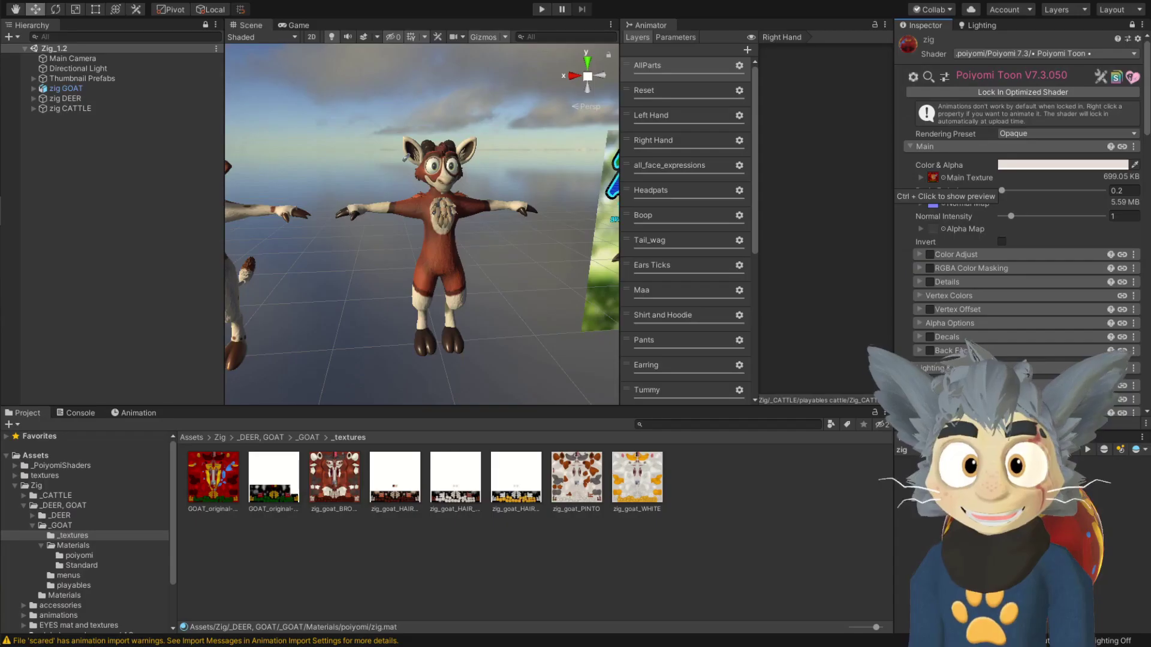
scroll(868, 443, "down", 10)
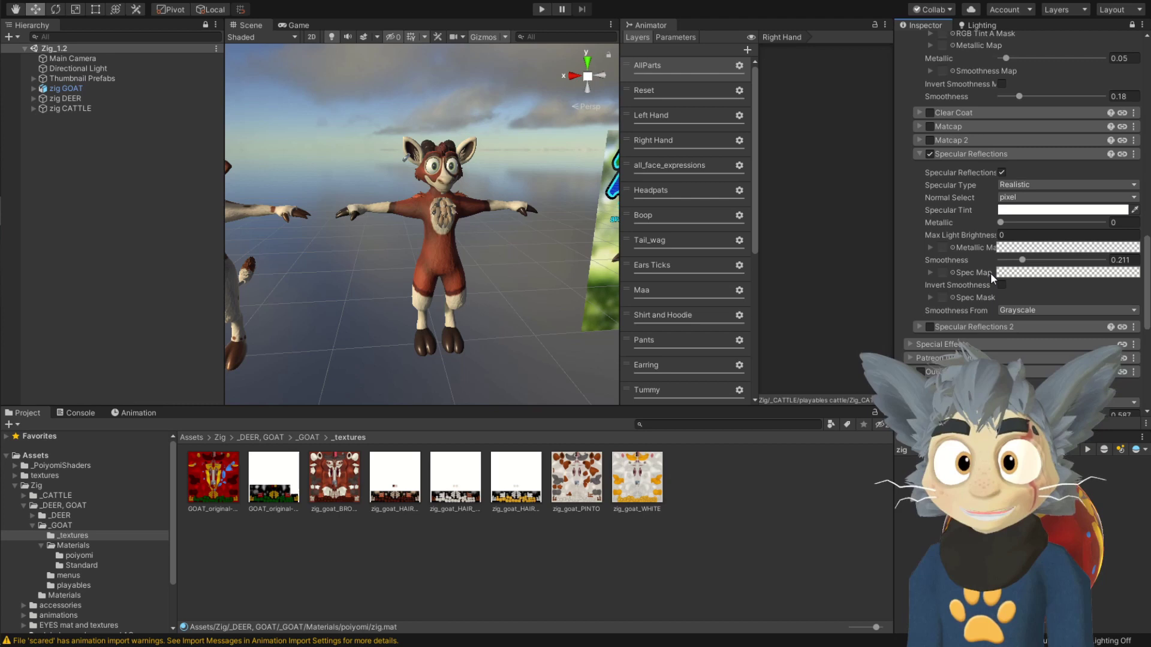
scroll(990, 272, "up", 15)
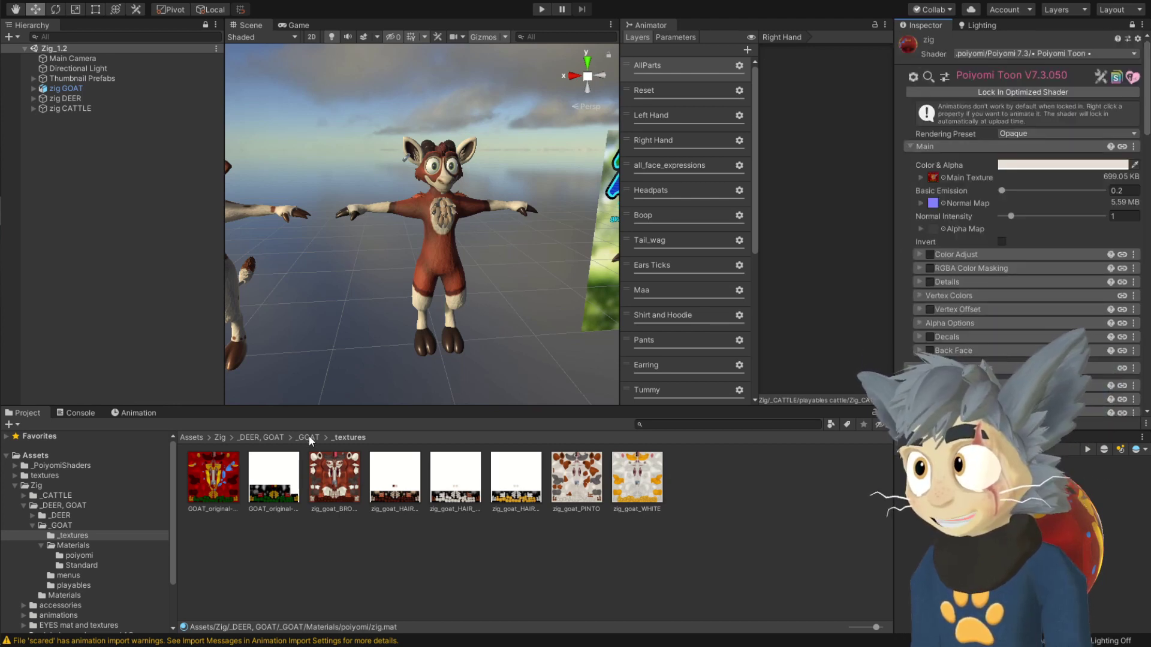
Unlock the Inspector, select the zig material in the goat's Materials/Standard folder and lock the Inspector on it
left_click(308, 437)
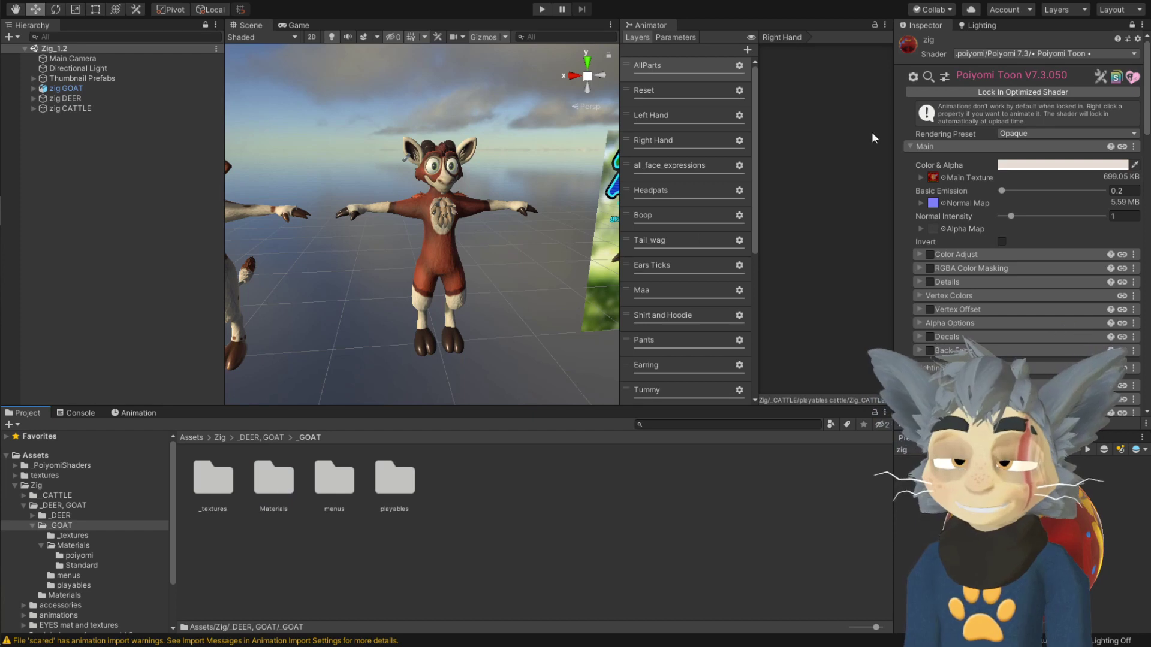
left_click(1132, 24)
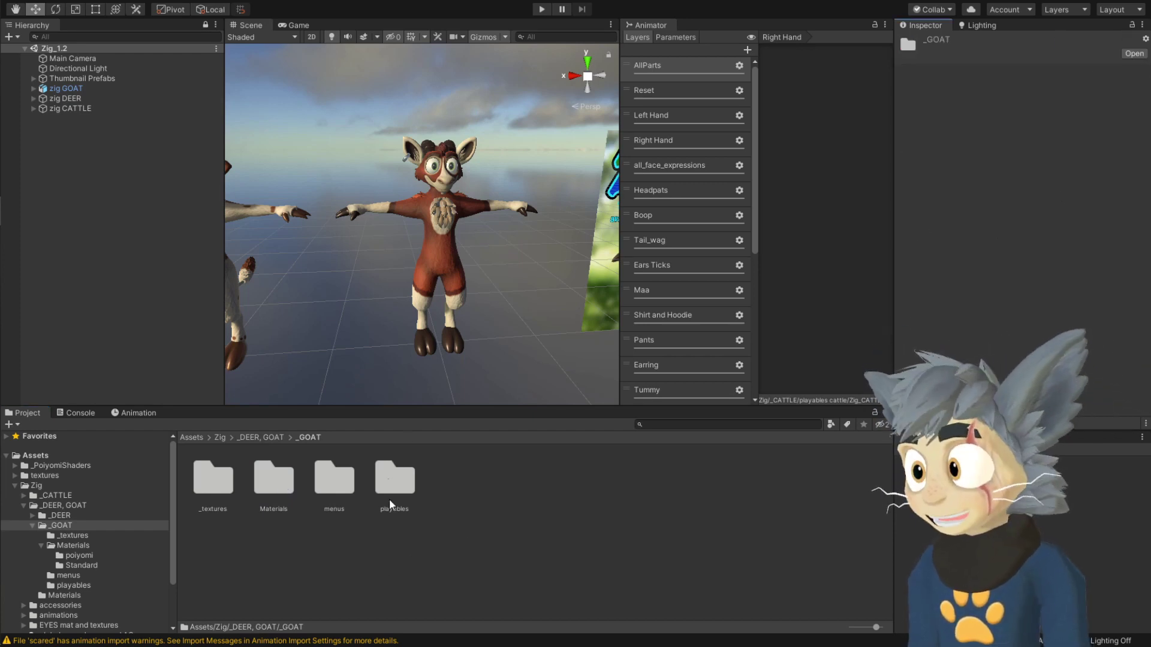
double_click(268, 490)
double_click(269, 490)
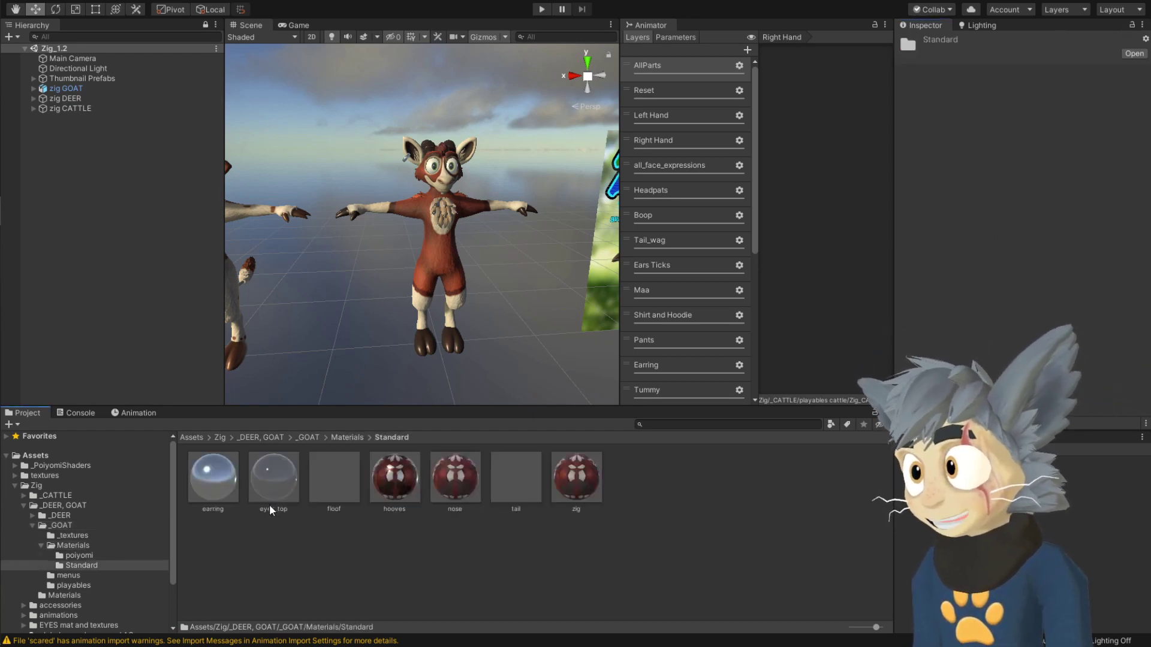
left_click(577, 480)
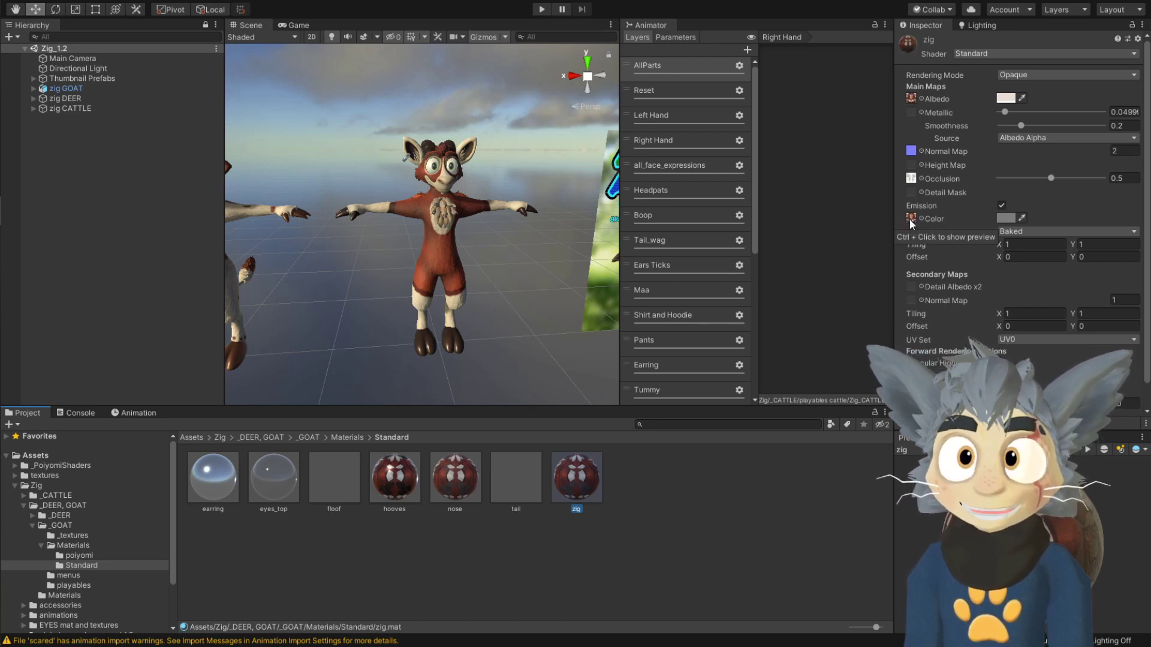
left_click(1132, 26)
Assign the red GOAT_original body texture to both the Albedo and the Emission Color of the Standard zig material
left_click(73, 535)
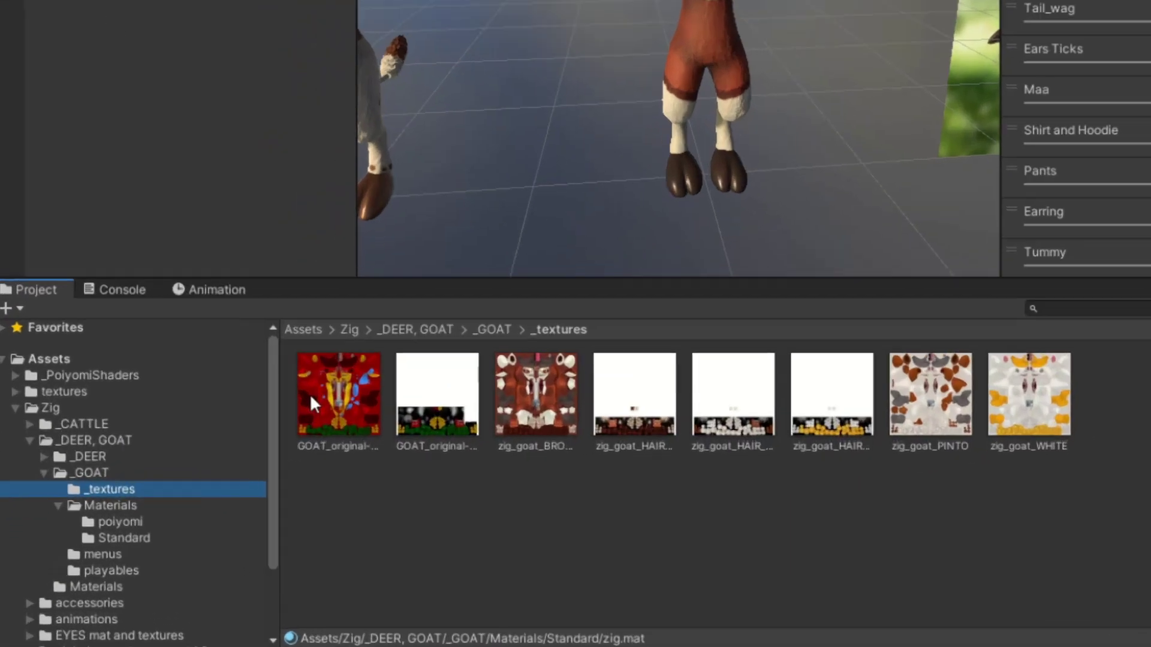
left_click_drag(199, 481, 913, 99)
left_click_drag(922, 55, 917, 50)
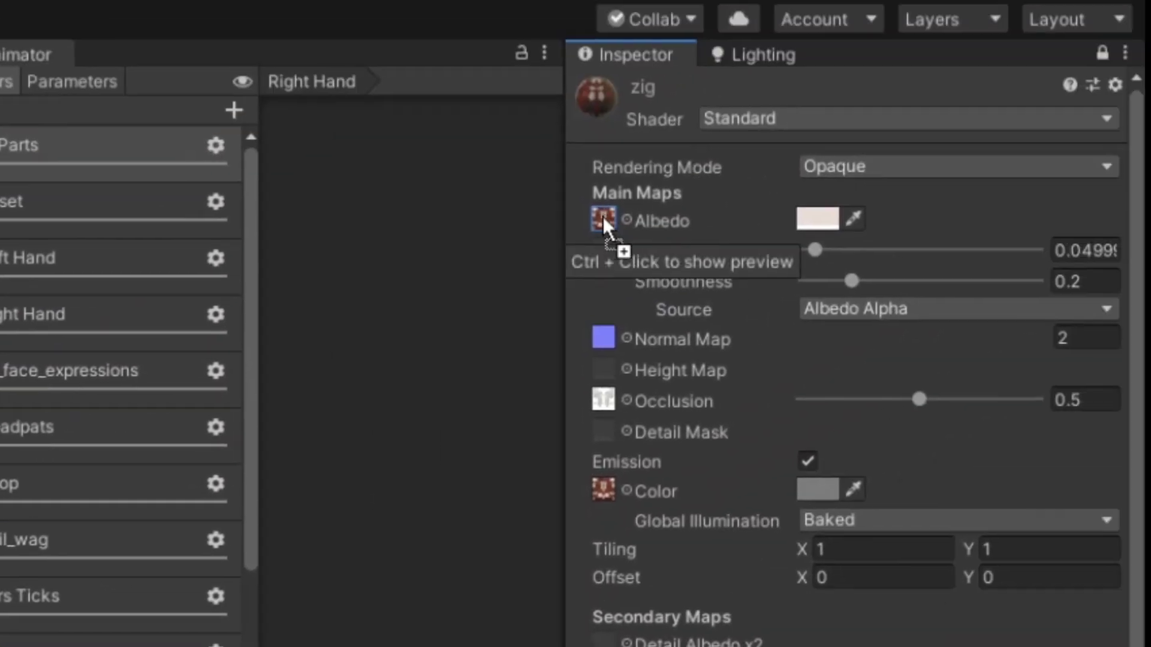
left_click_drag(602, 215, 602, 216)
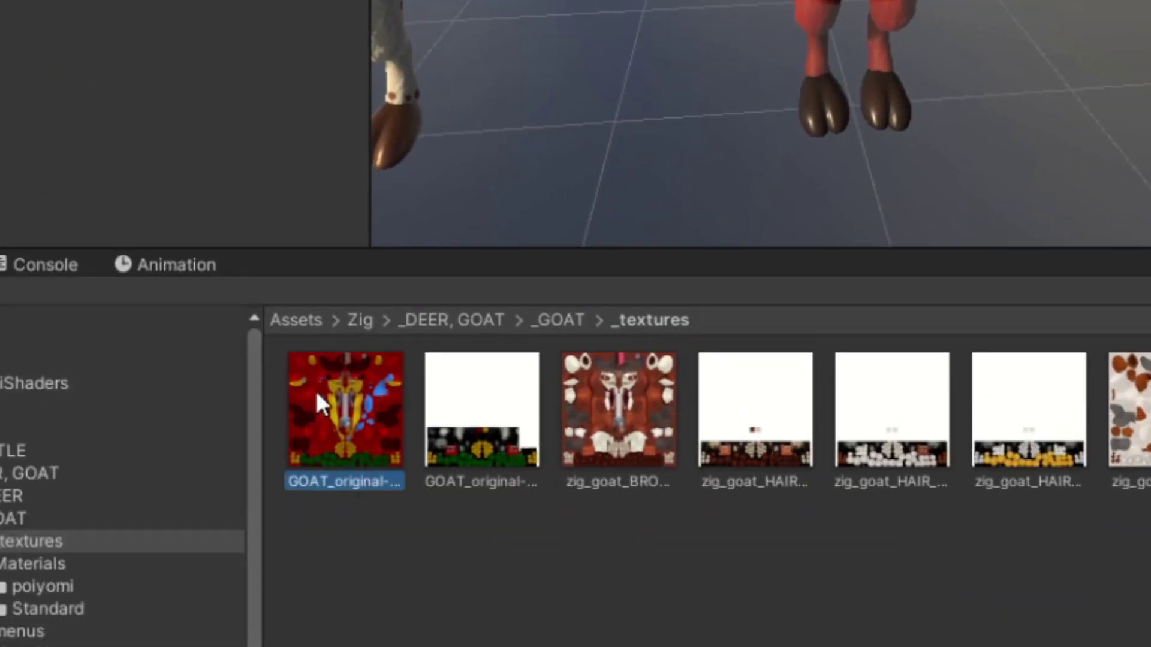
left_click_drag(315, 393, 599, 316)
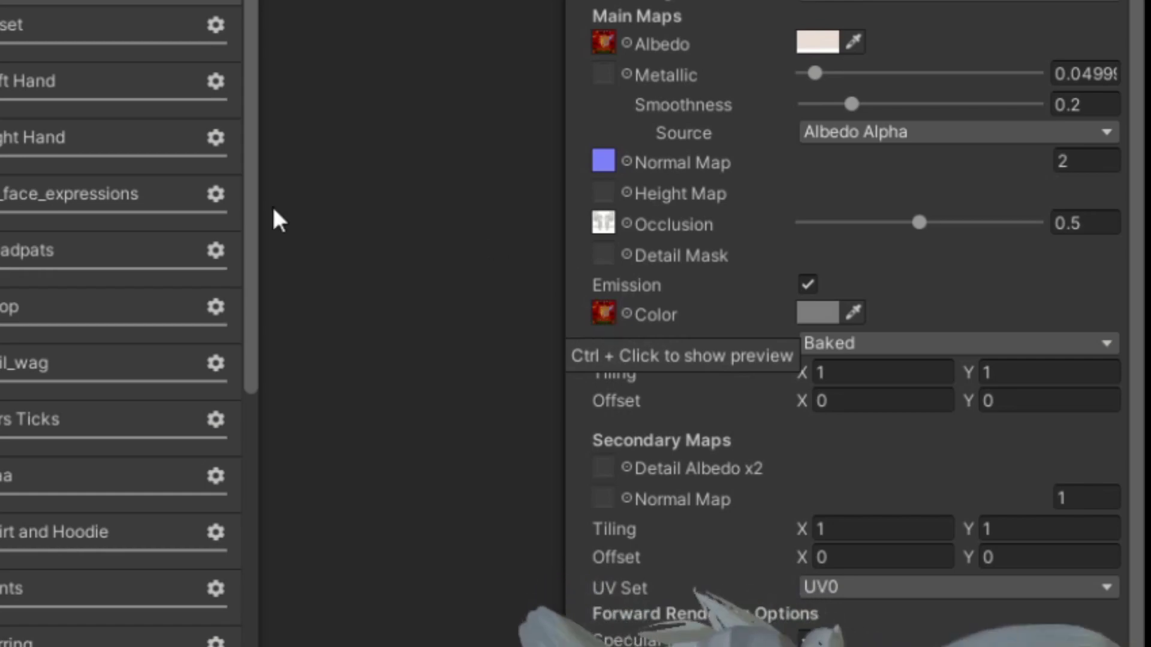
scroll(446, 297, "down", 4)
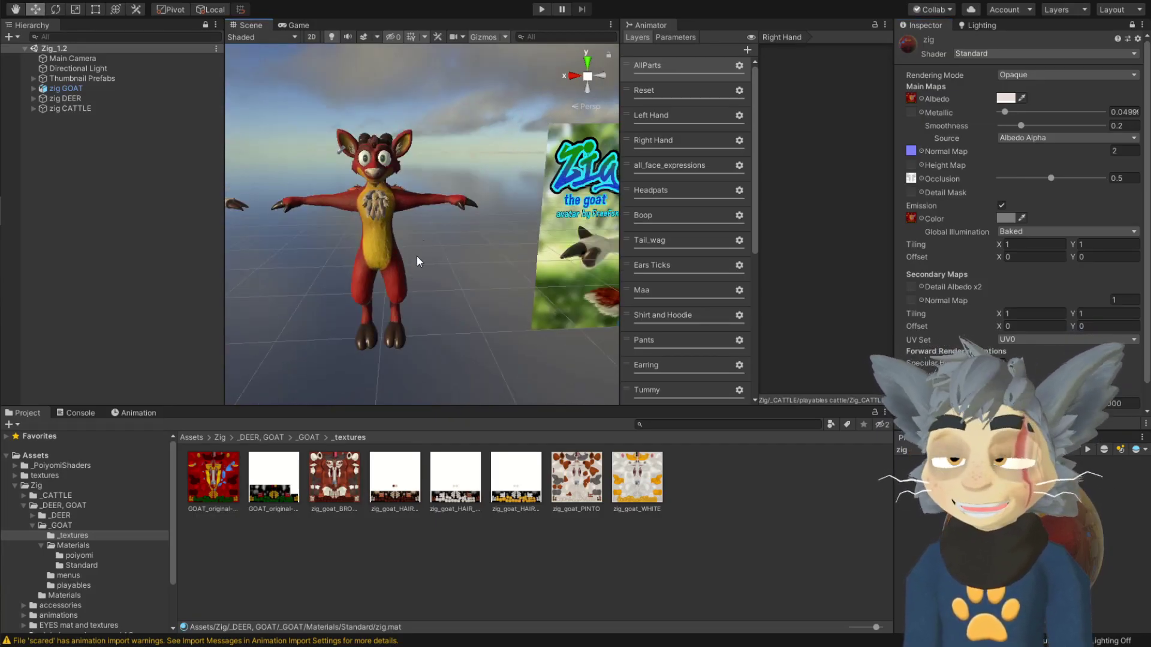
Set the GOAT_original hair texture with the white background as the Main Texture of the goat's poiyomi tail material
left_click(77, 556)
left_click(576, 478)
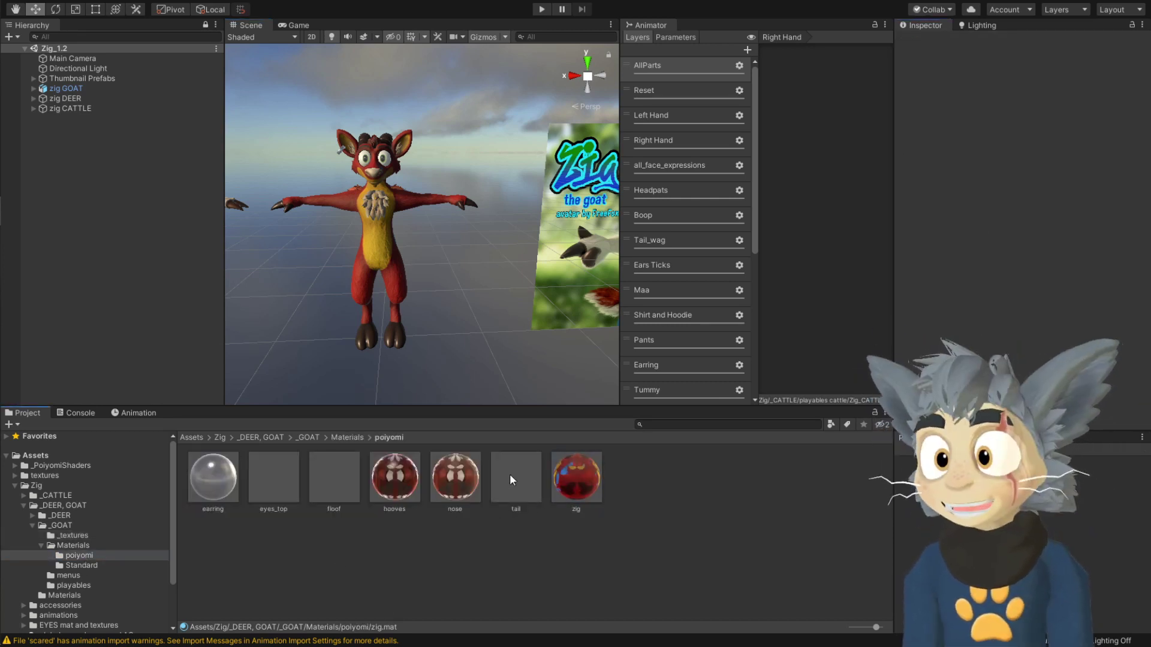
left_click(510, 473)
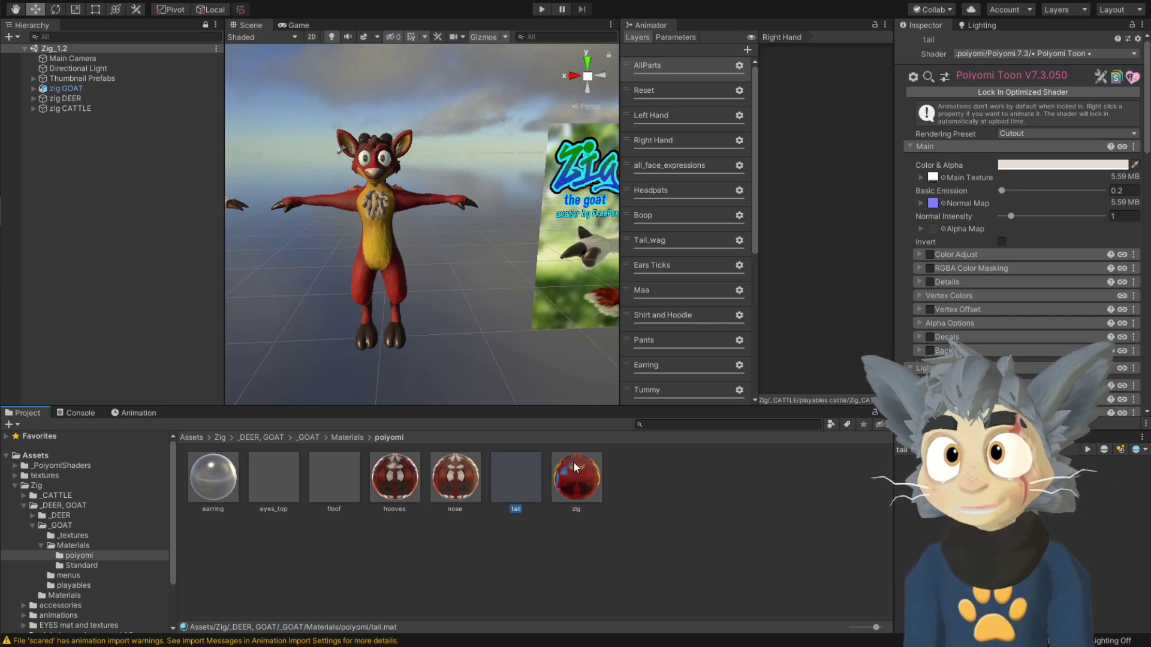
left_click(573, 472)
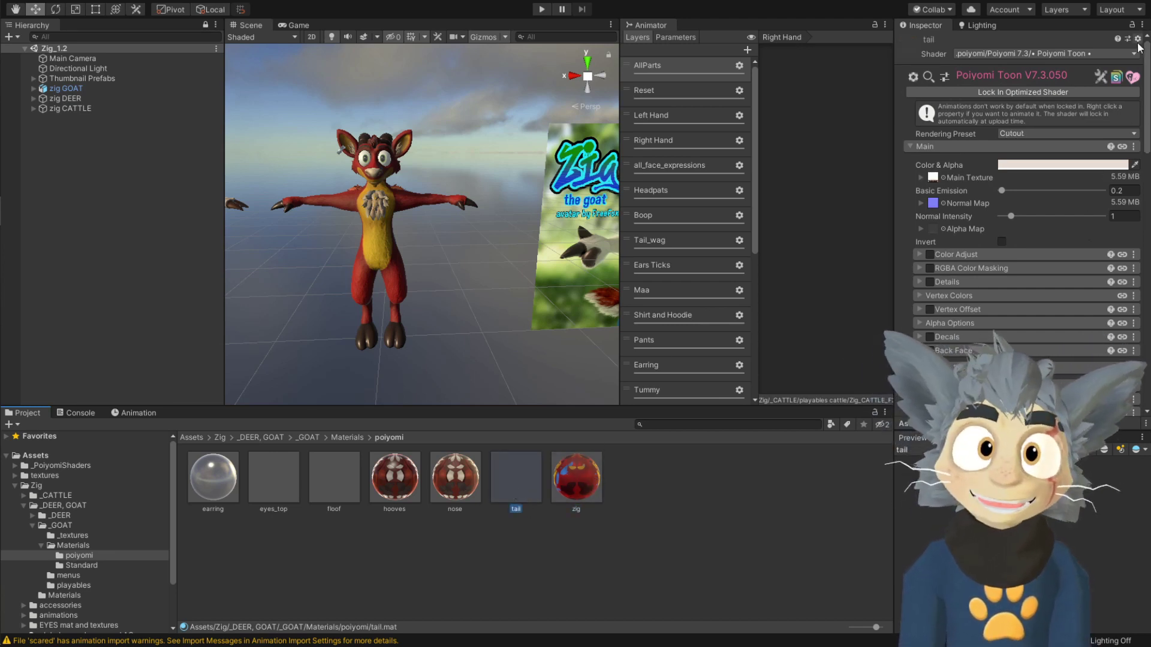
left_click(89, 535)
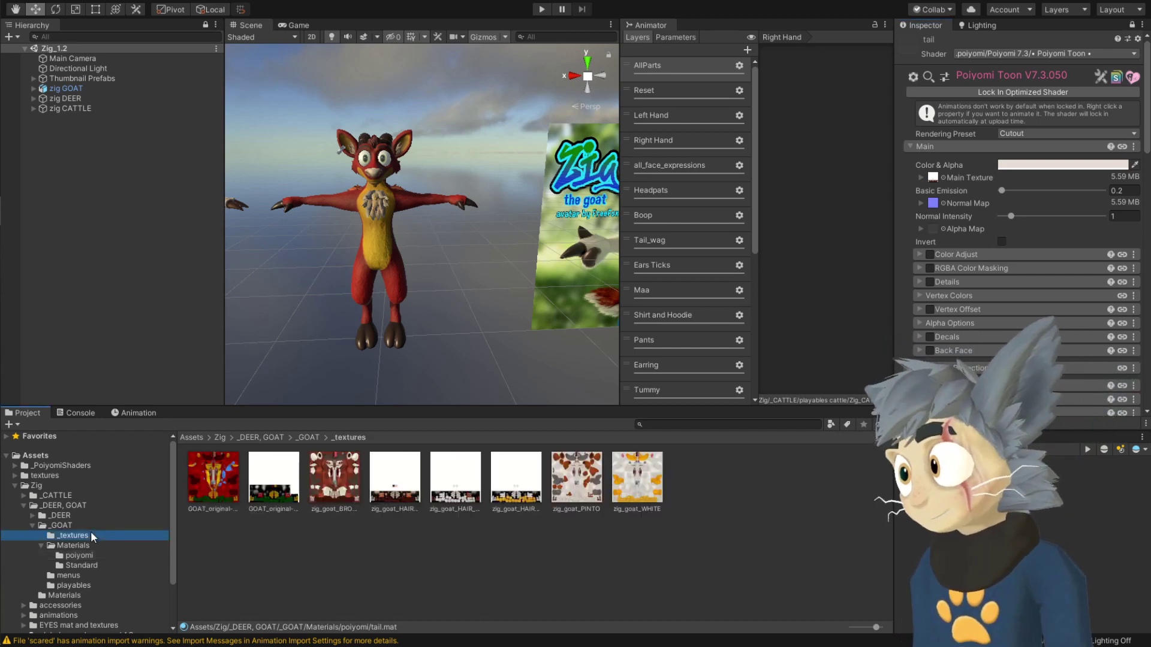
left_click_drag(534, 335, 1022, 154)
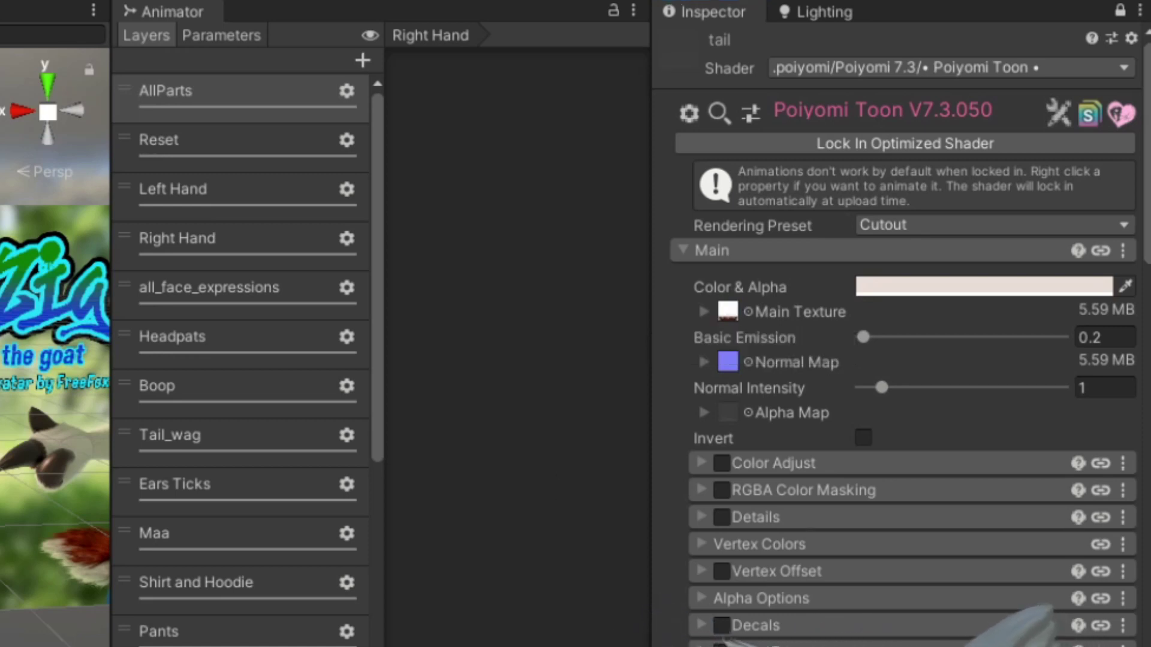
left_click_drag(683, 307, 722, 310)
scroll(393, 297, "up", 5)
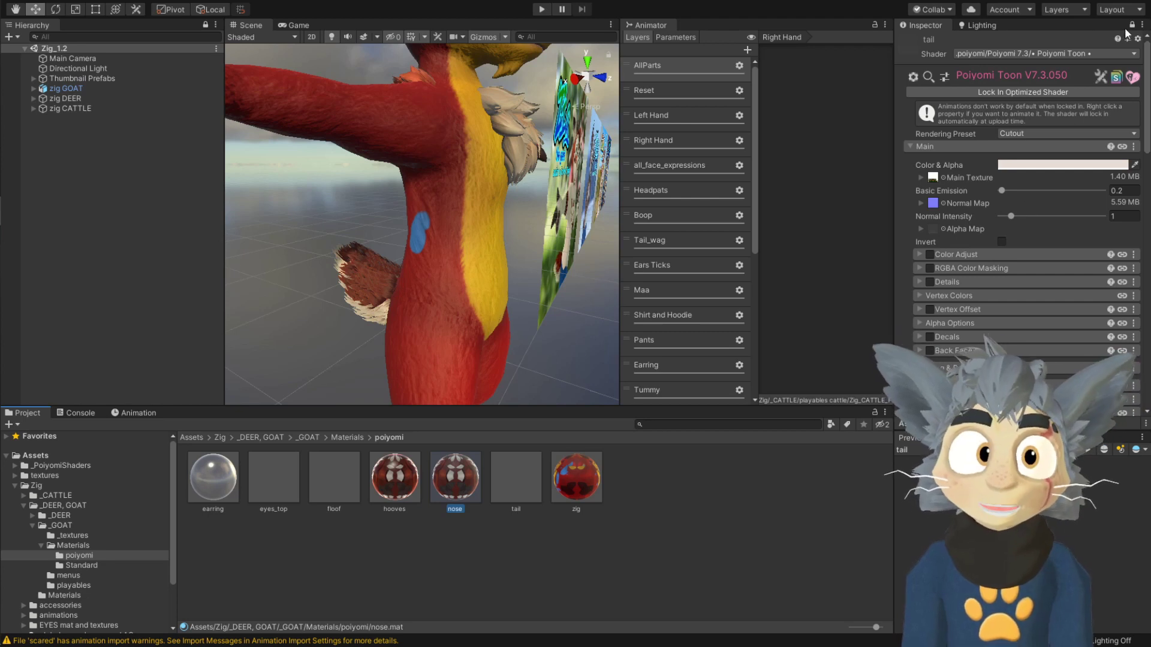
Apply the GOAT_original hair texture to the poiyomi floof material and the body texture to the poiyomi nose and hooves materials
left_click(72, 535)
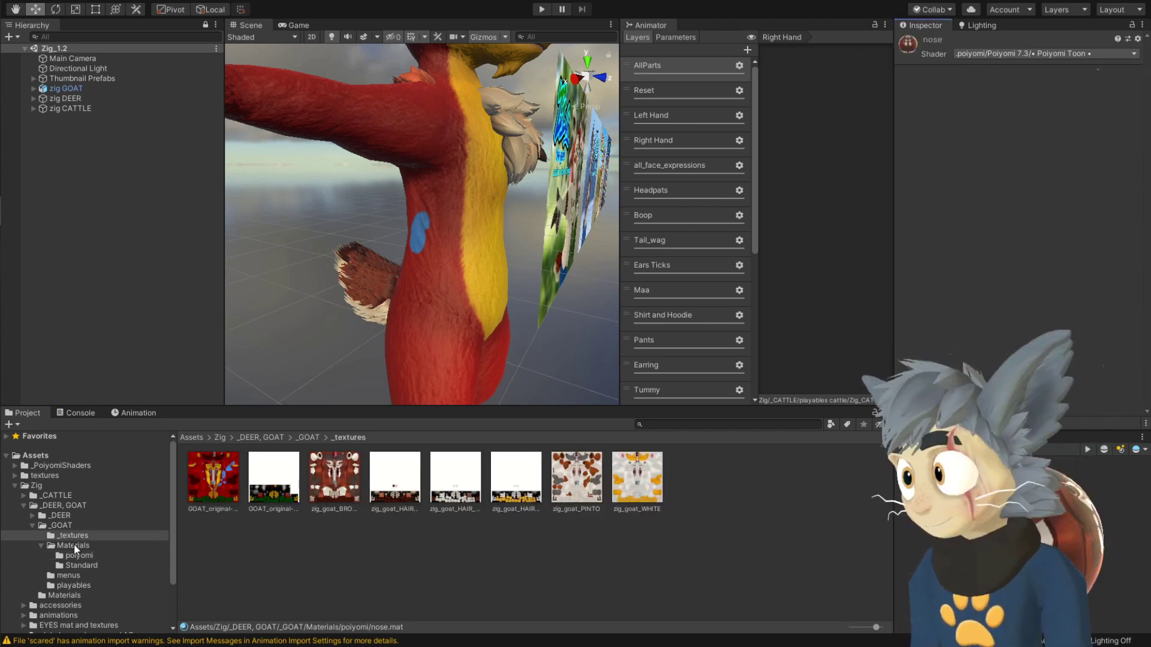
left_click(75, 555)
left_click(72, 535)
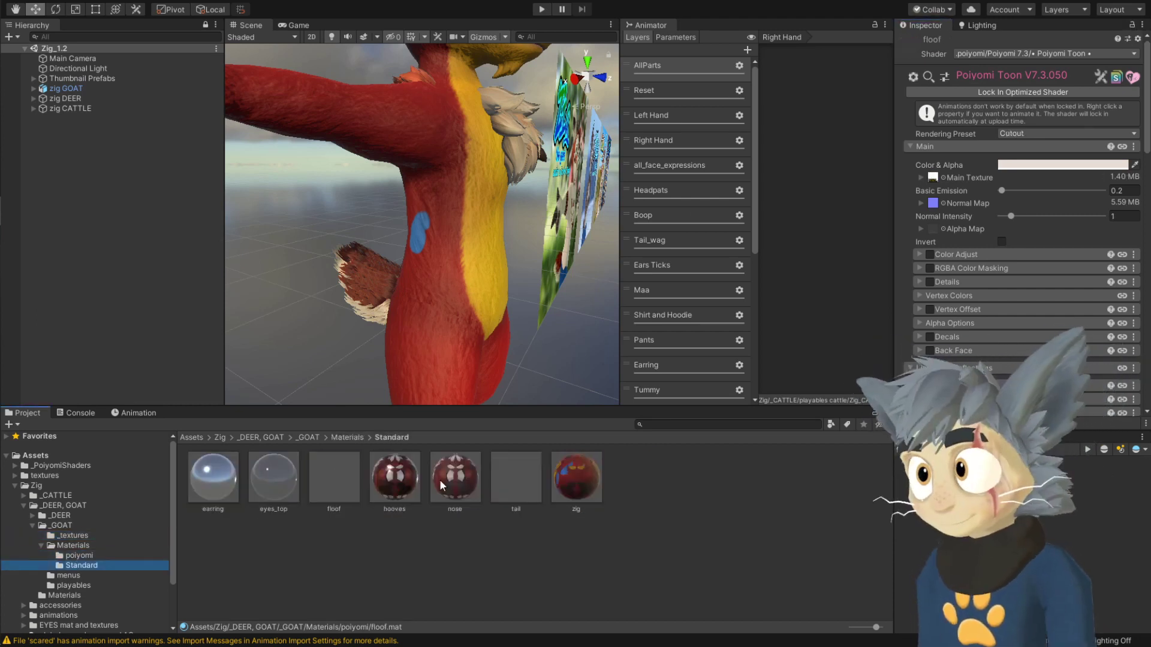
left_click(213, 479)
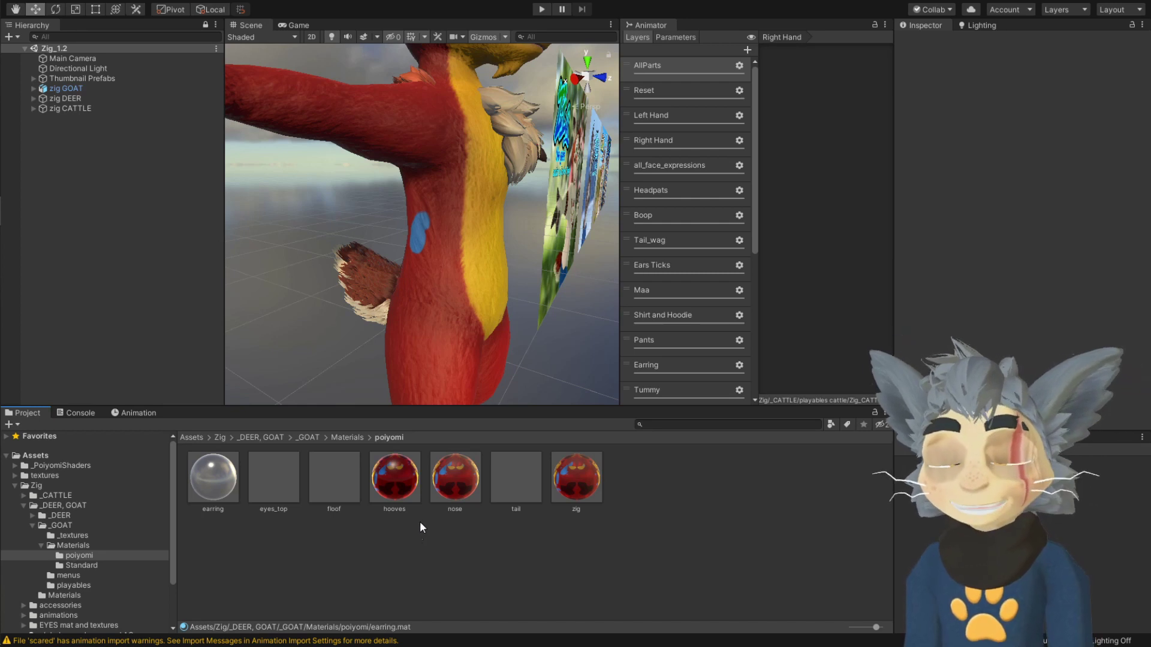
Set the Color & Alpha of the goat's poiyomi earring material to dark red
left_click(272, 484)
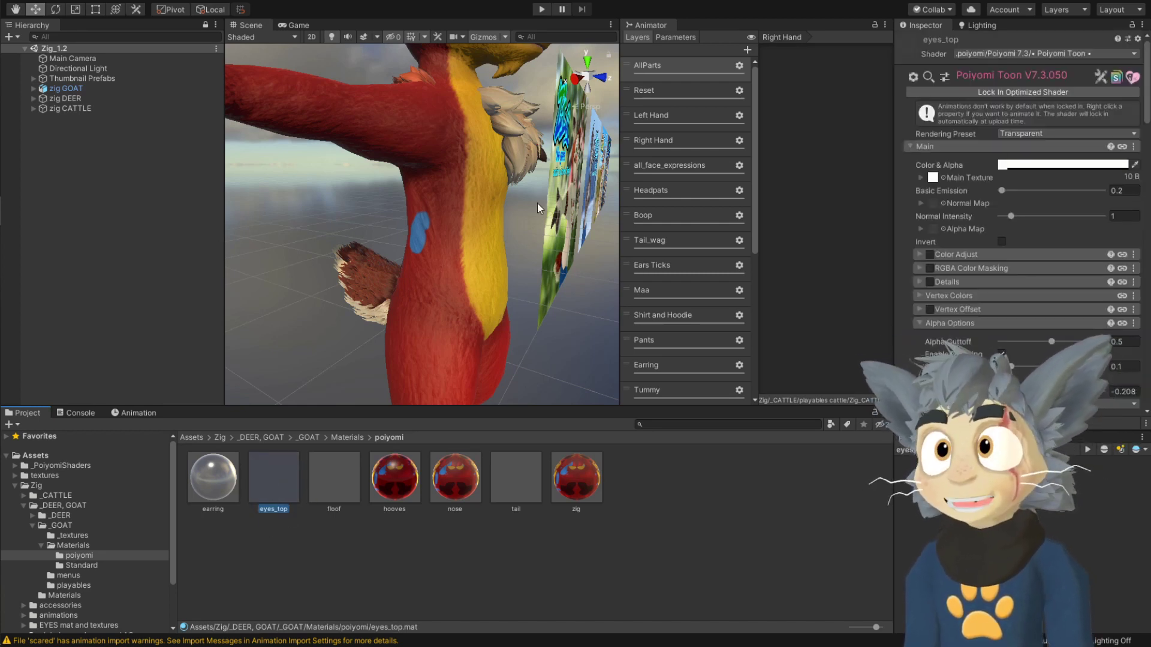
left_click_drag(539, 200, 354, 216, "alt")
middle_click_drag(354, 216, 270, 449)
left_click(225, 484)
middle_click_drag(240, 257, 270, 274)
right_click_drag(327, 278, 294, 258)
left_click(1035, 166)
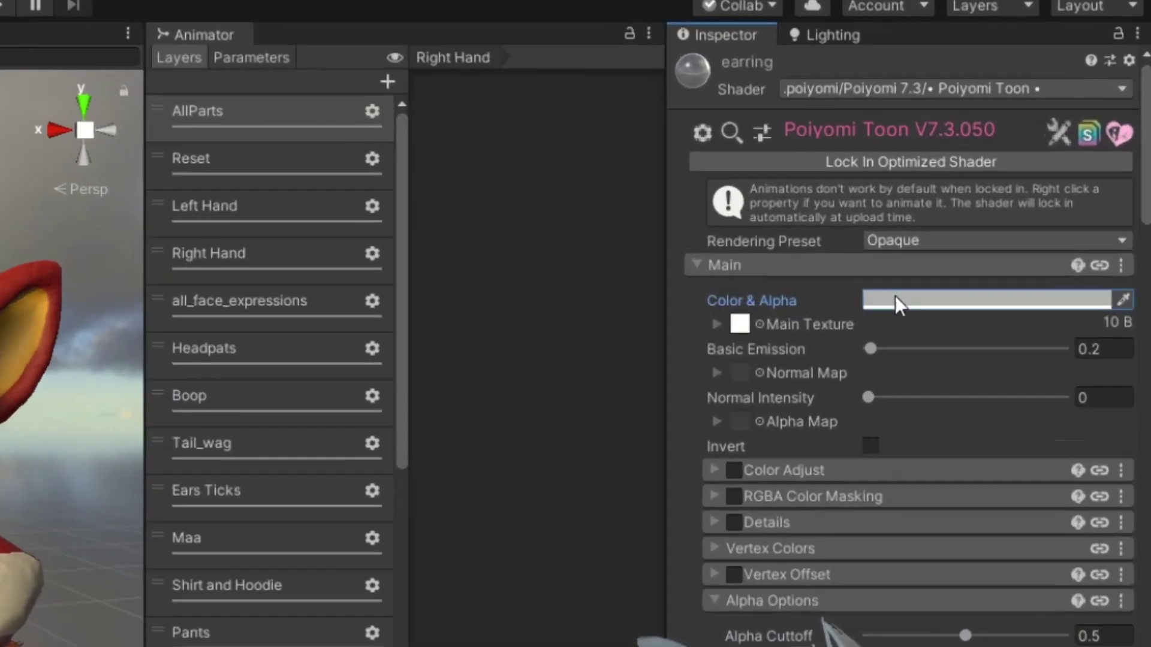
left_click(1019, 165)
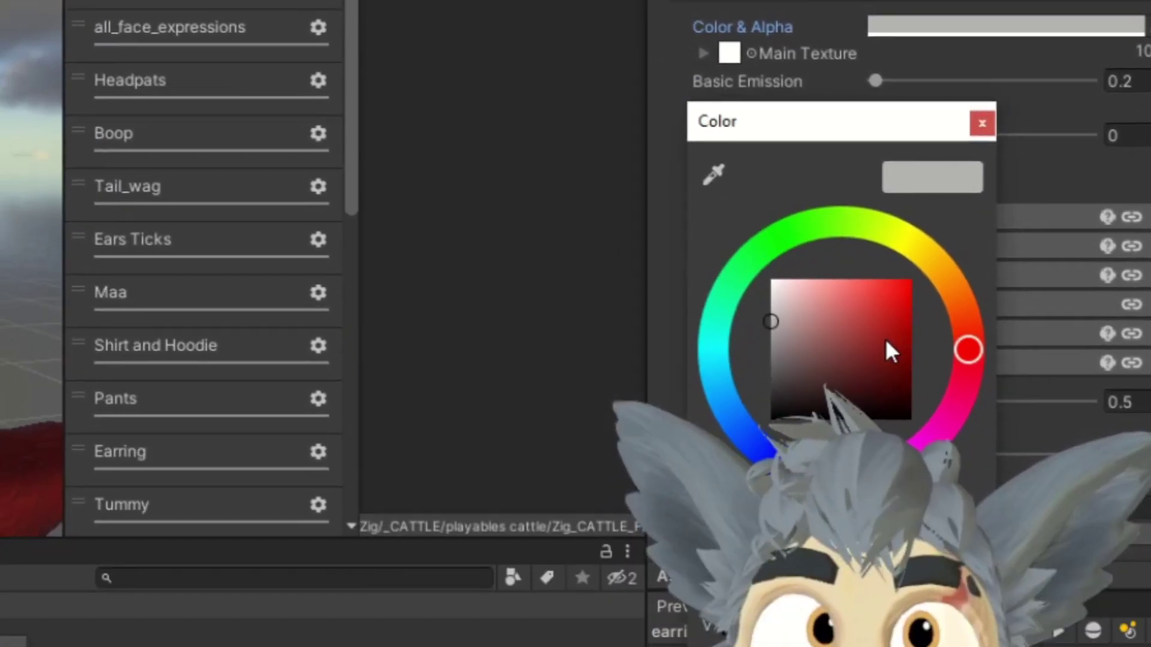
left_click(869, 520)
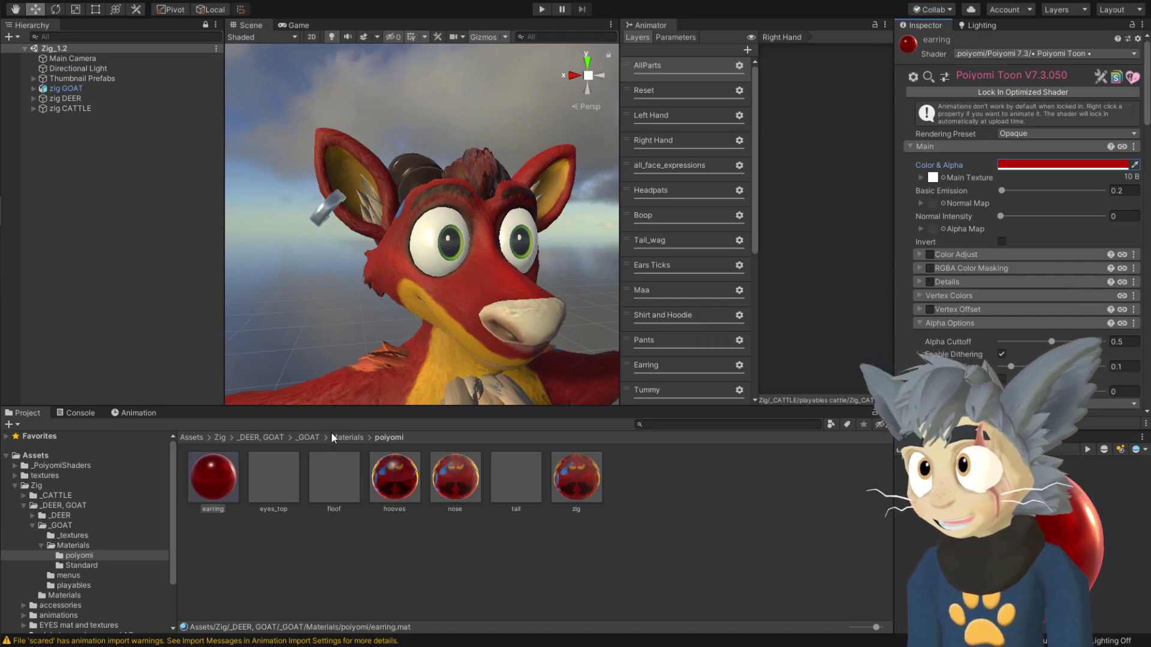
Set the Albedo and Emission Color of the goat's Standard earring material to red and check the recoloured goat
left_click(340, 437)
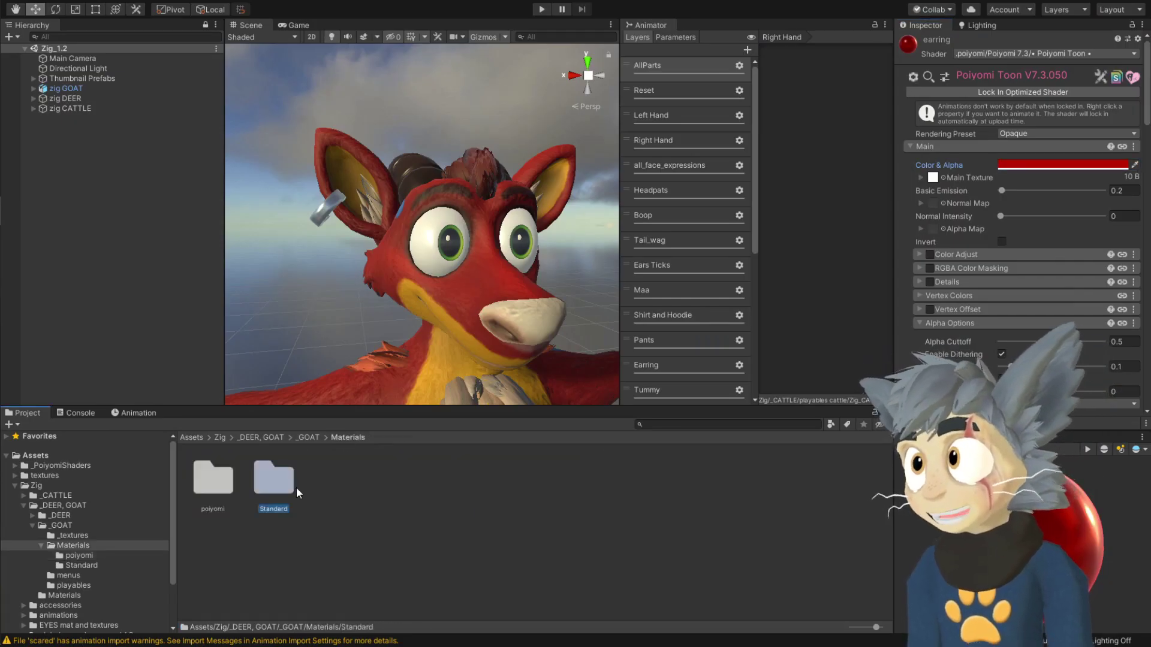
double_click(277, 481)
left_click(211, 504)
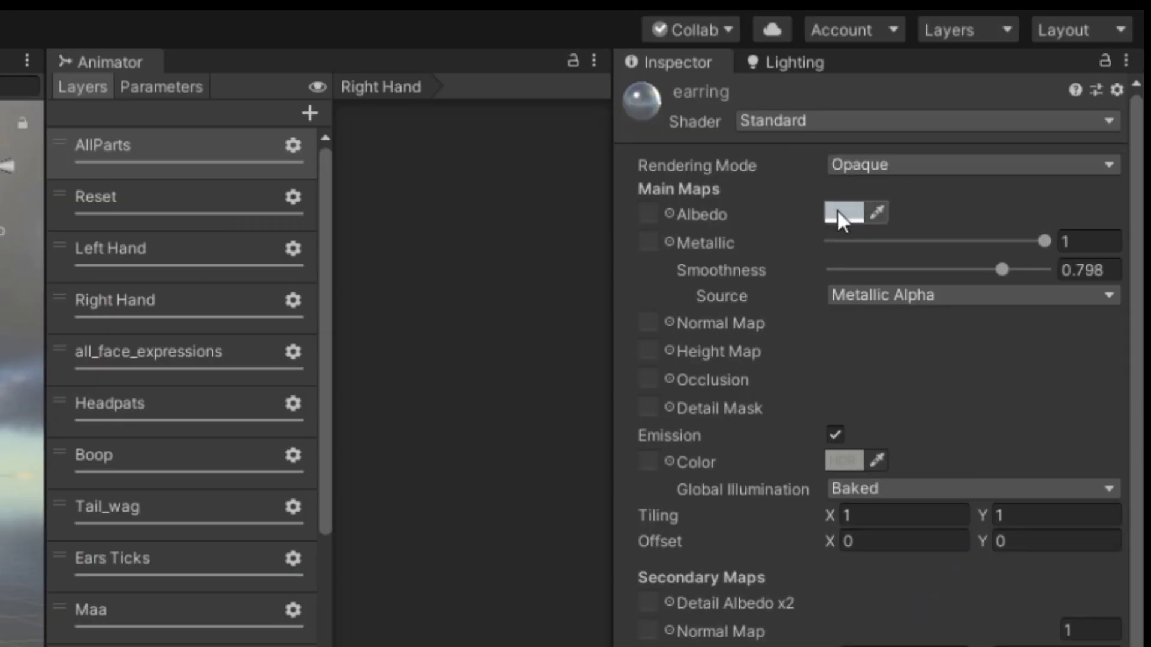
left_click(838, 211)
left_click(952, 269)
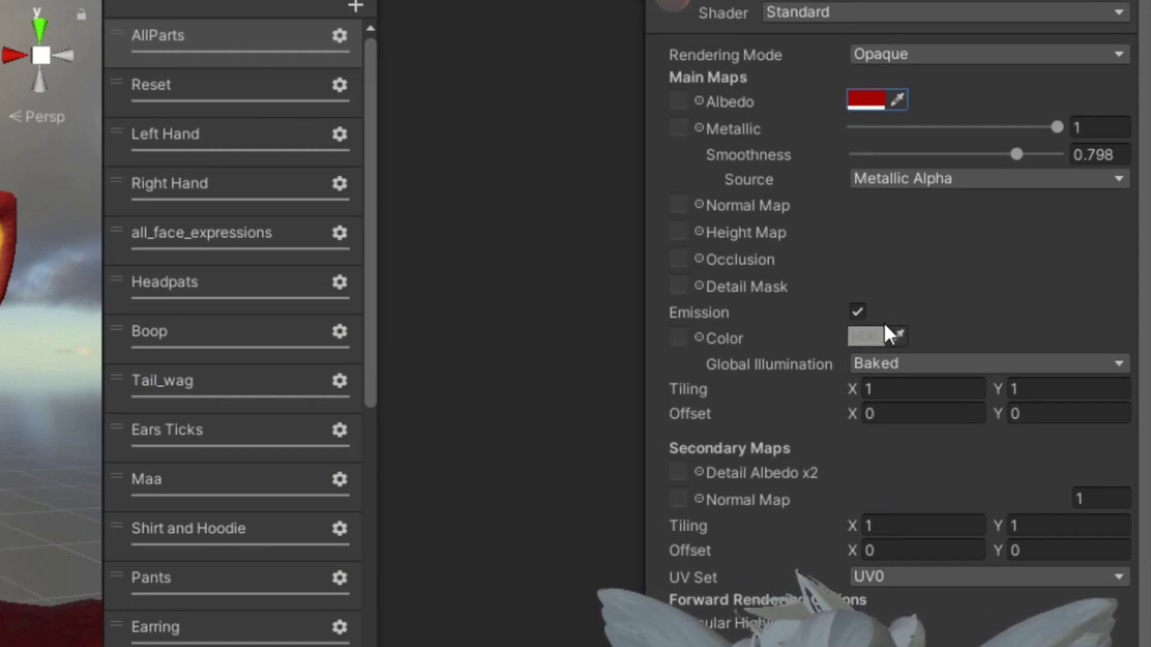
left_click(1010, 217)
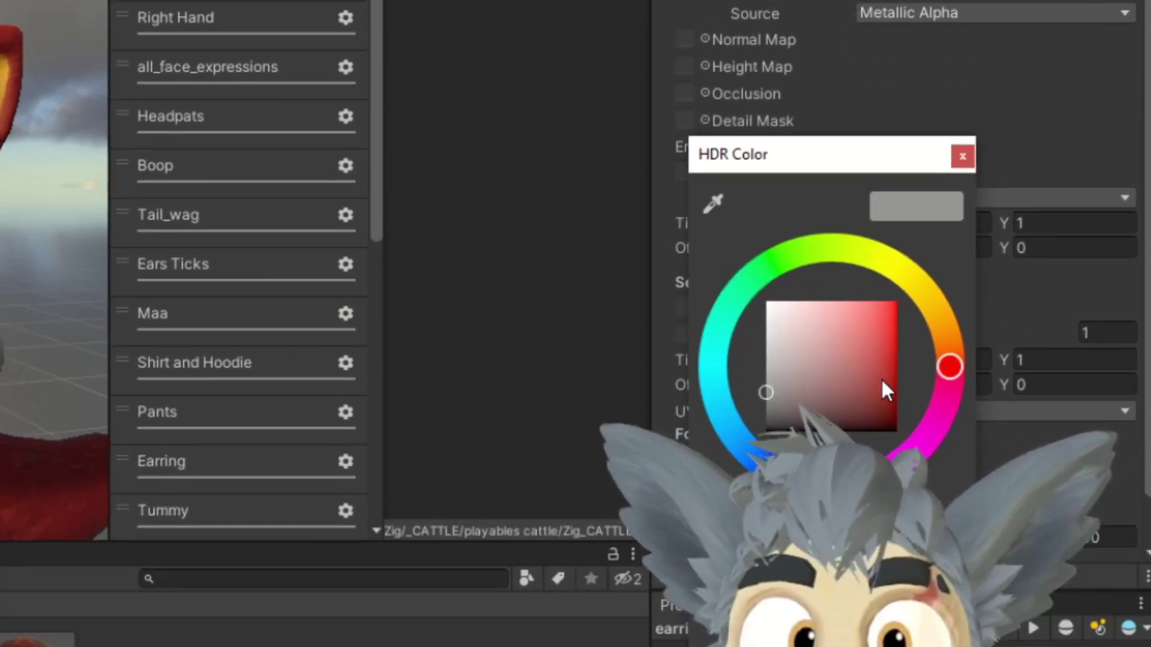
left_click(891, 537)
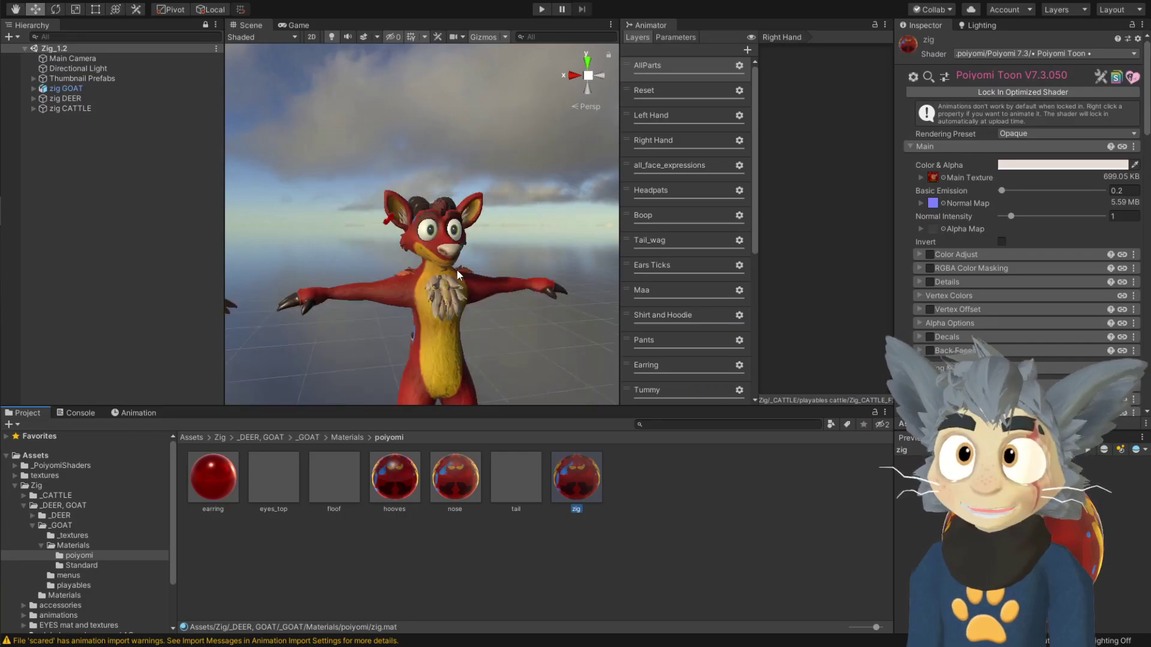
left_click_drag(371, 282, 429, 316, "alt")
scroll(394, 265, "up", 3)
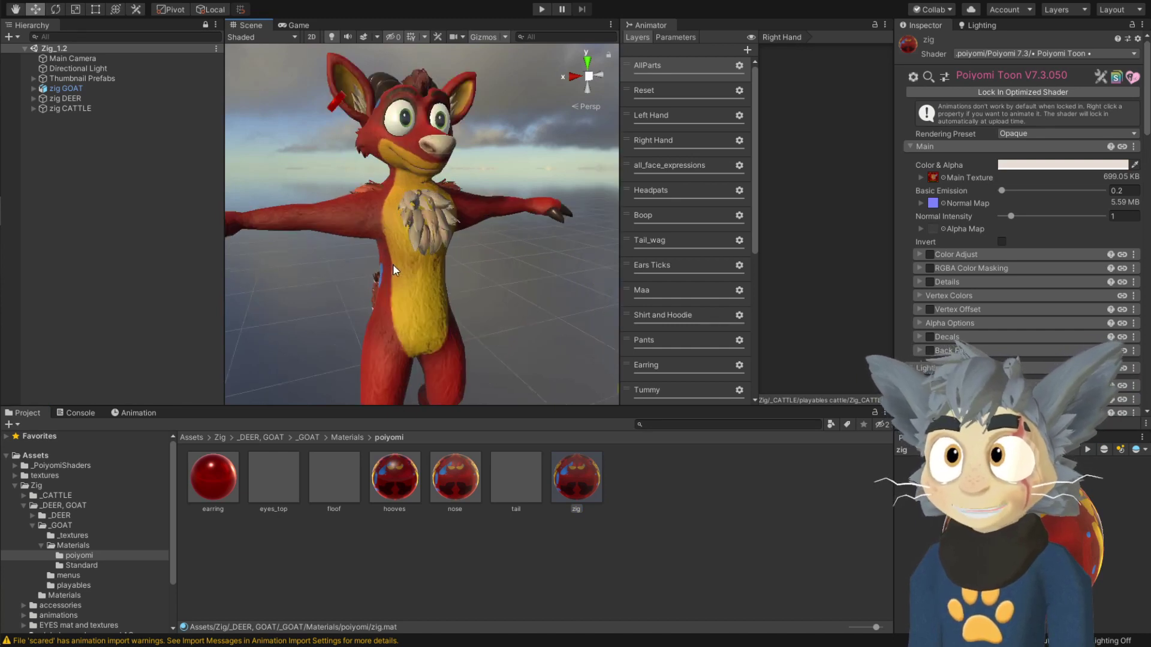
Apply the poiyomi zig, tail and nose materials to the goat's body, tail and nose in the scene
middle_click_drag(445, 272, 431, 304)
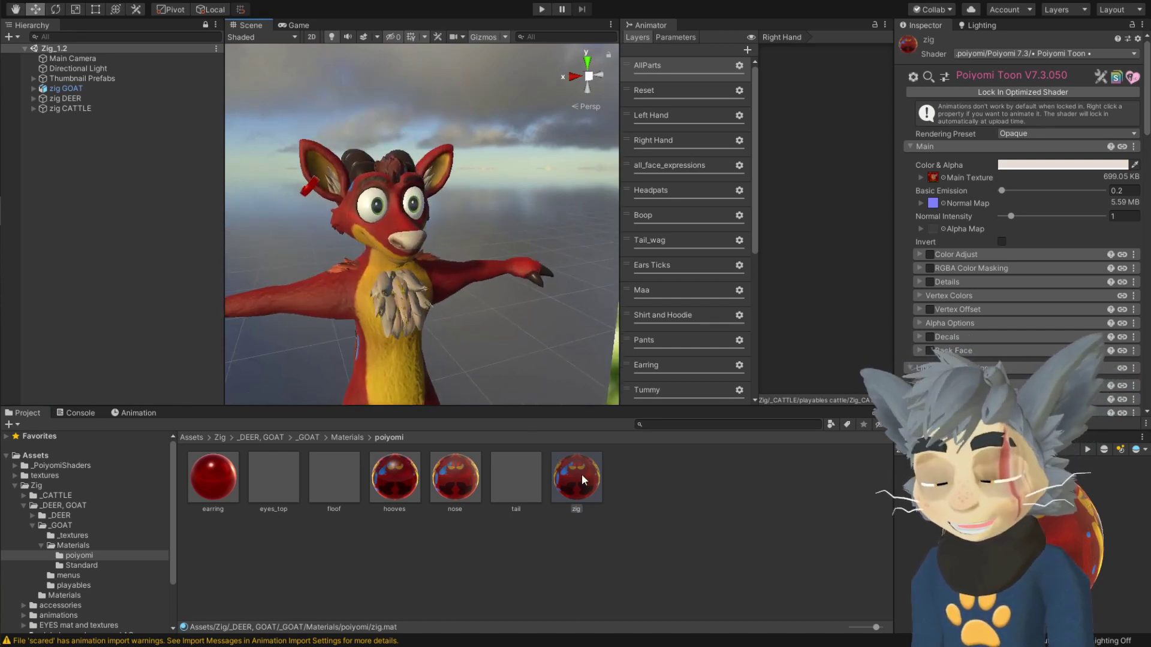
left_click_drag(580, 482, 408, 369)
middle_click_drag(414, 369, 460, 350)
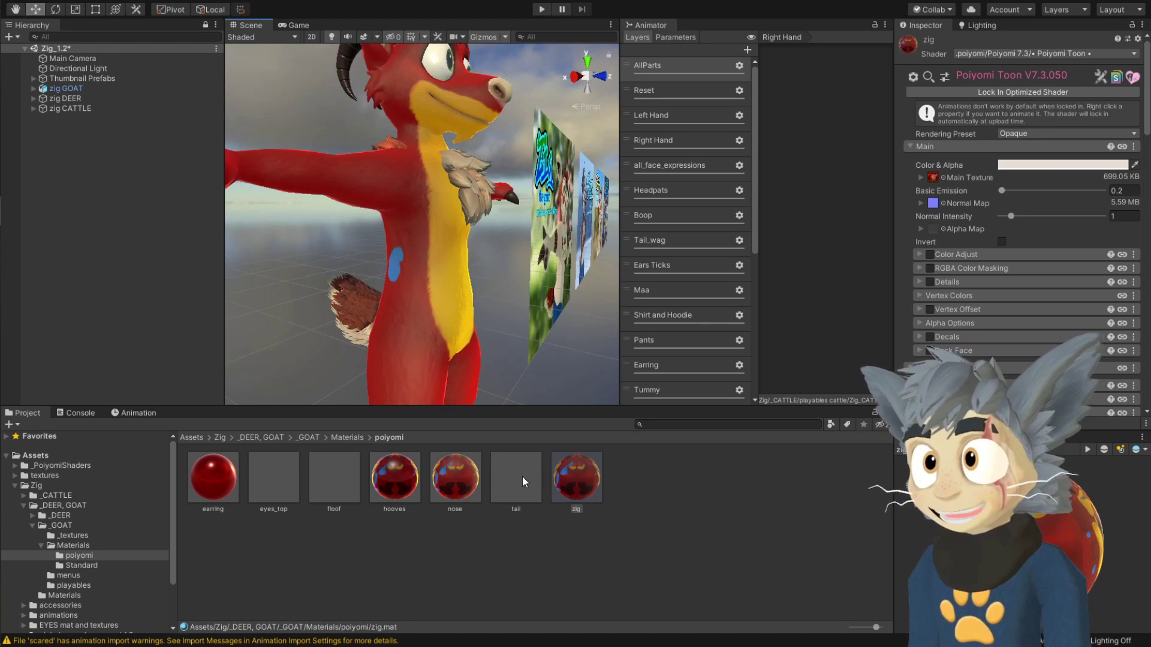
left_click_drag(522, 476, 343, 320)
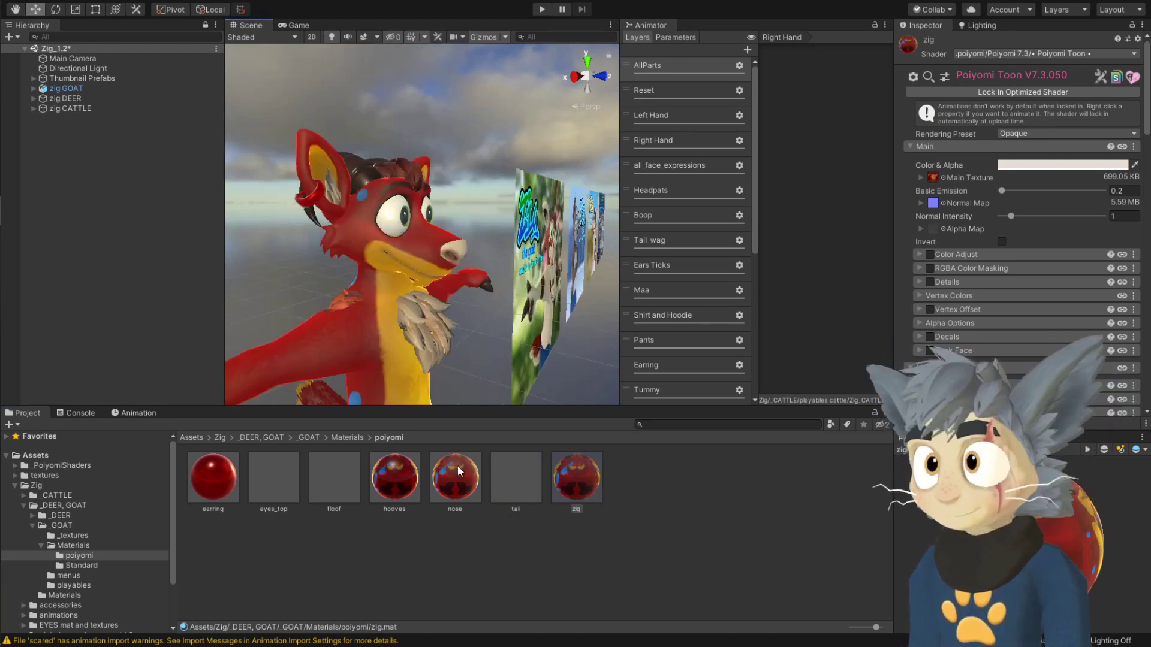
left_click_drag(457, 466, 451, 264)
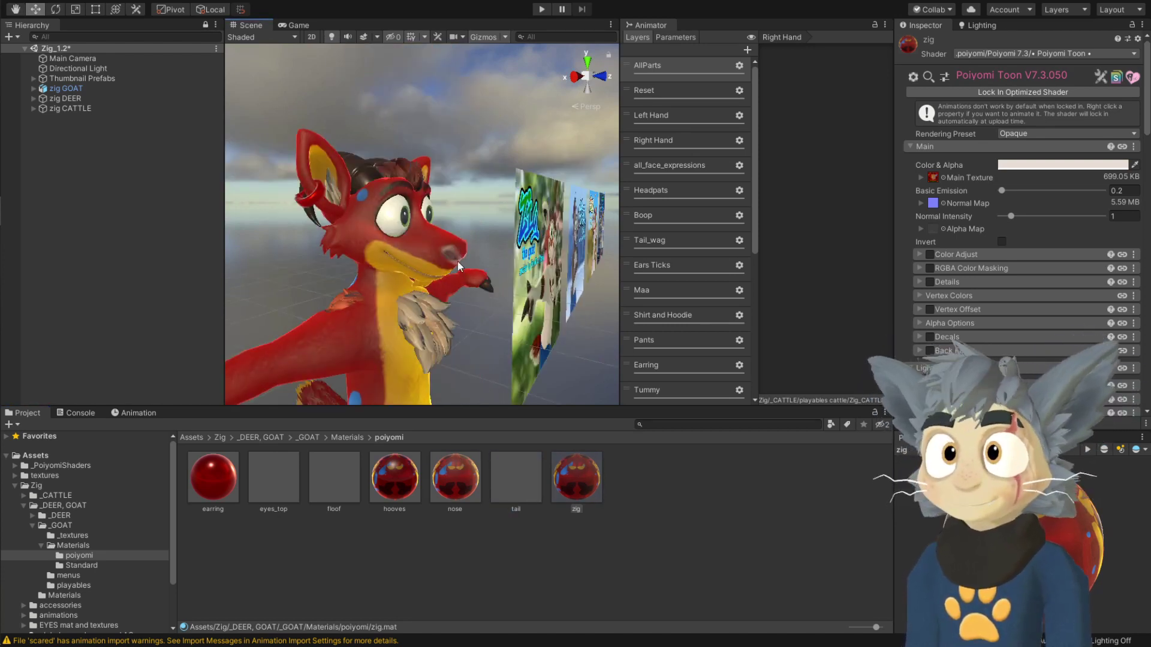
Apply the poiyomi floof material to the goat's chest fluff and the hooves material to its horns, and check the whole avatar
left_click_drag(525, 329, 494, 382, "alt")
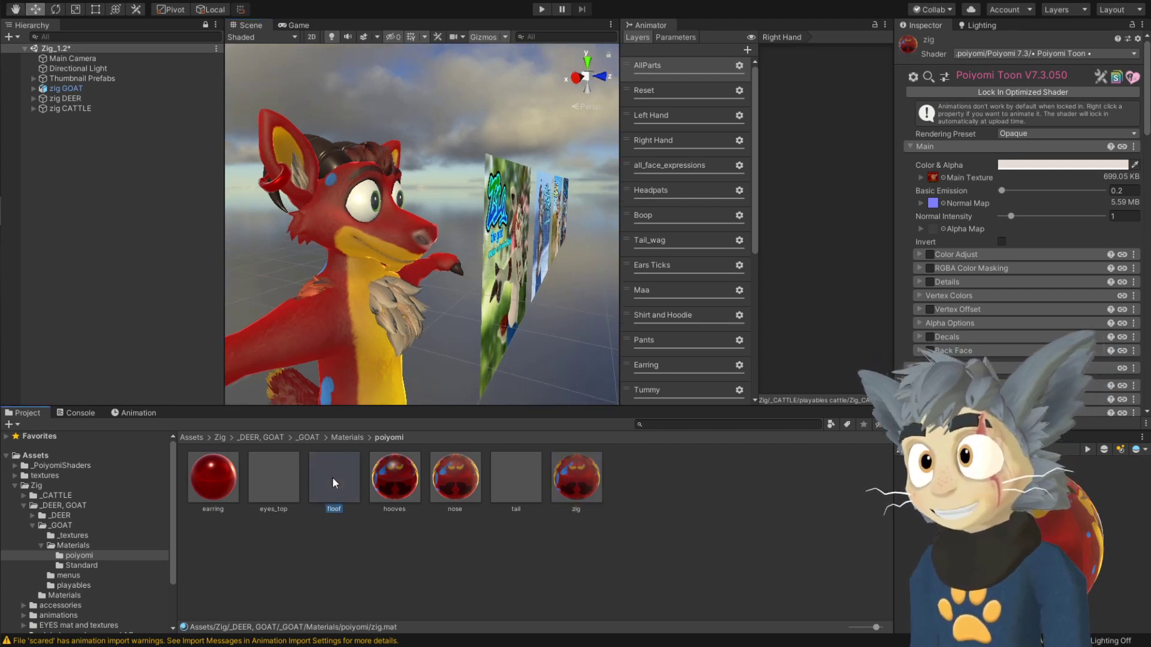
left_click_drag(345, 454, 413, 322)
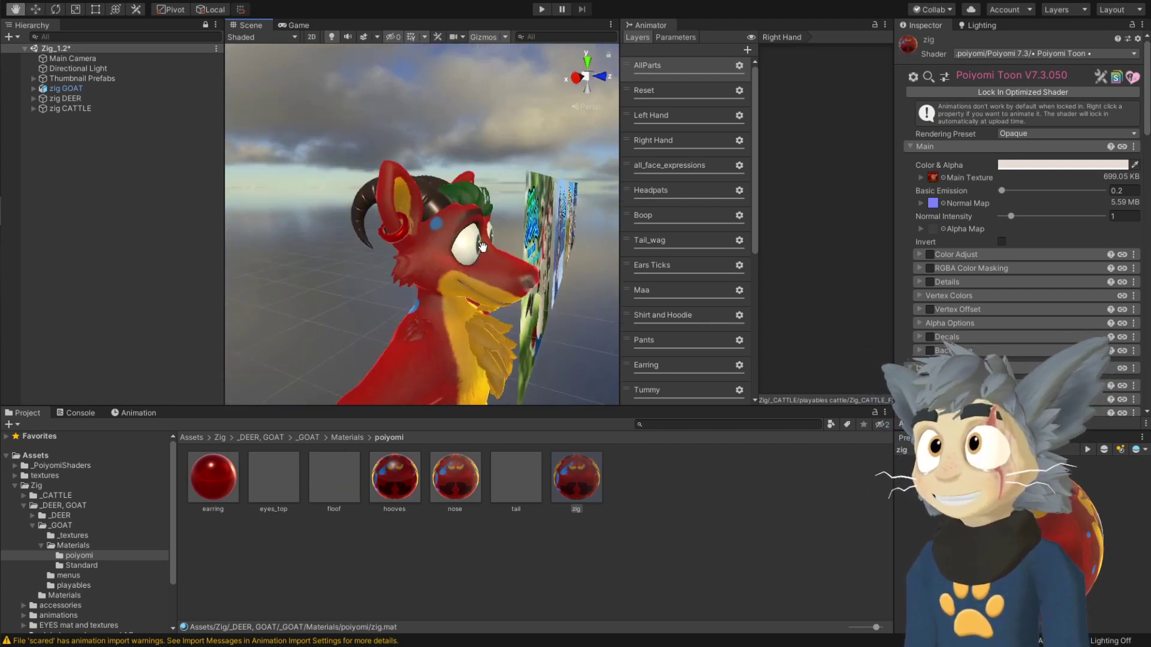
middle_click_drag(493, 209, 478, 266)
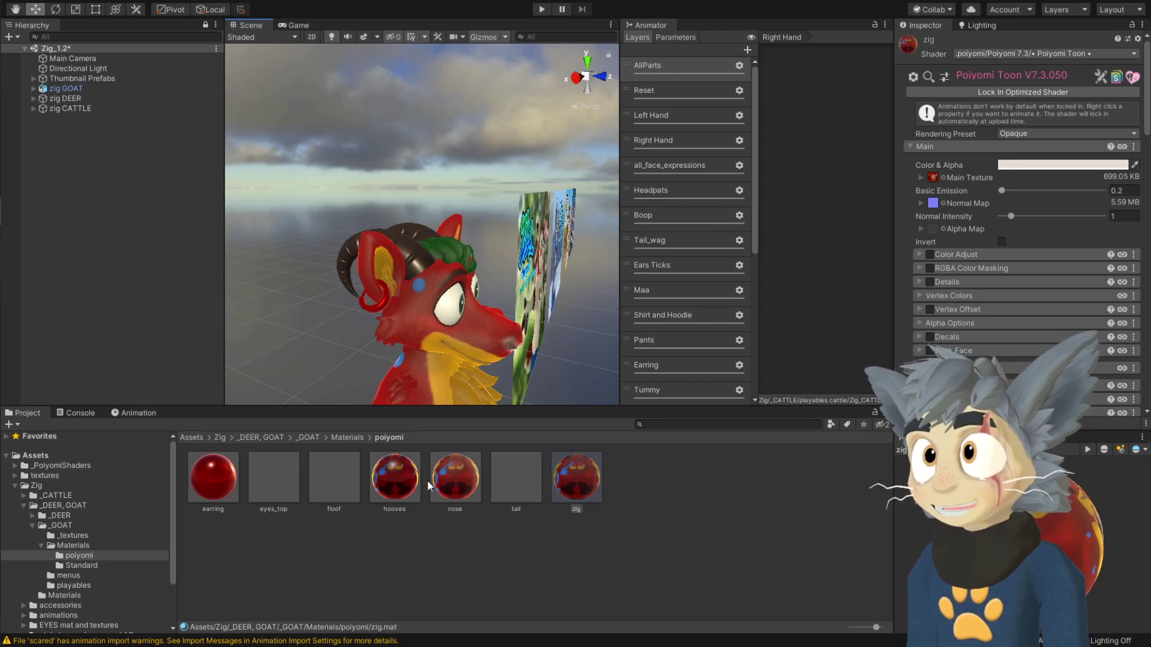
left_click_drag(395, 480, 414, 264)
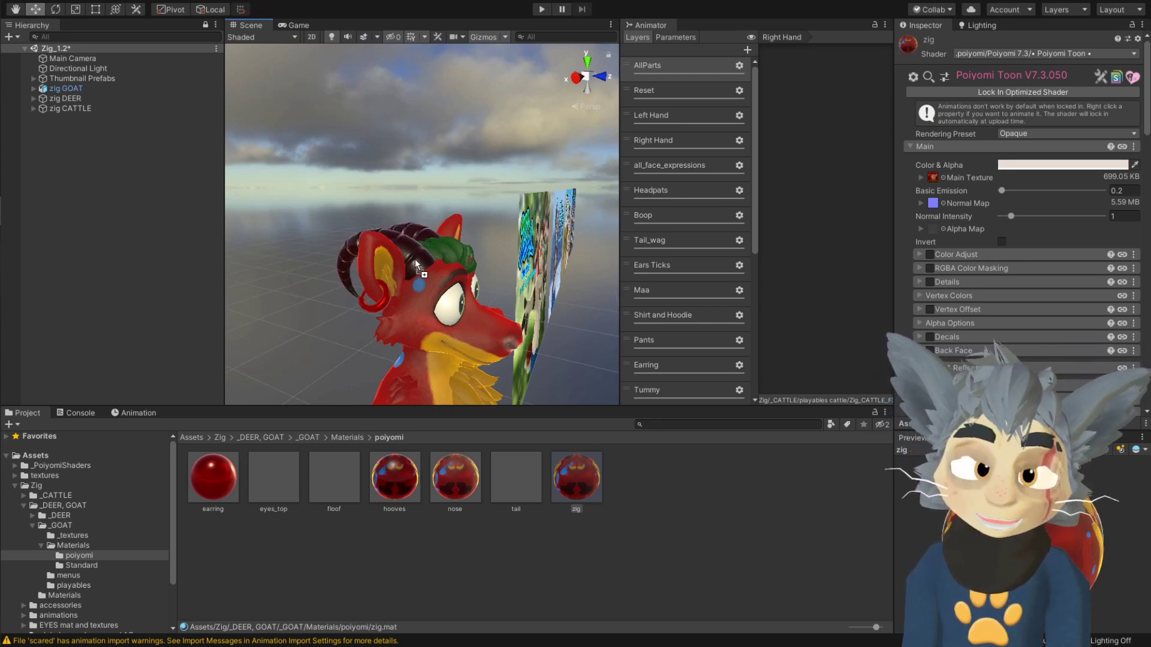
right_click_drag(526, 260, 463, 289)
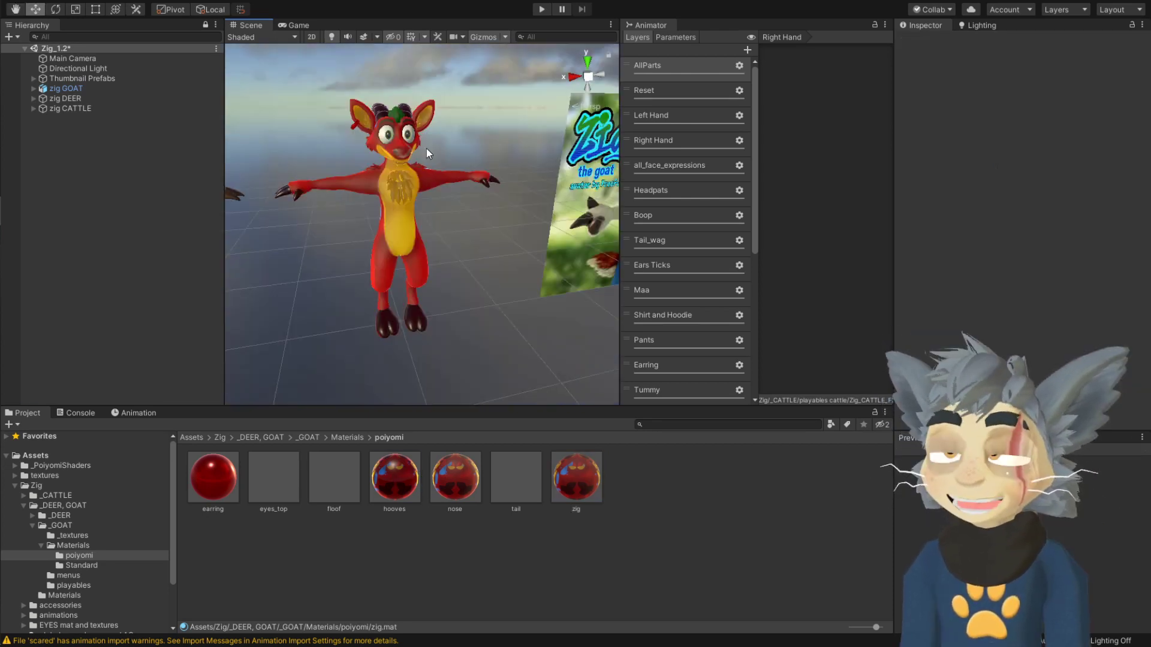
right_click_drag(441, 225, 476, 284)
left_click_drag(399, 300, 422, 314, "alt")
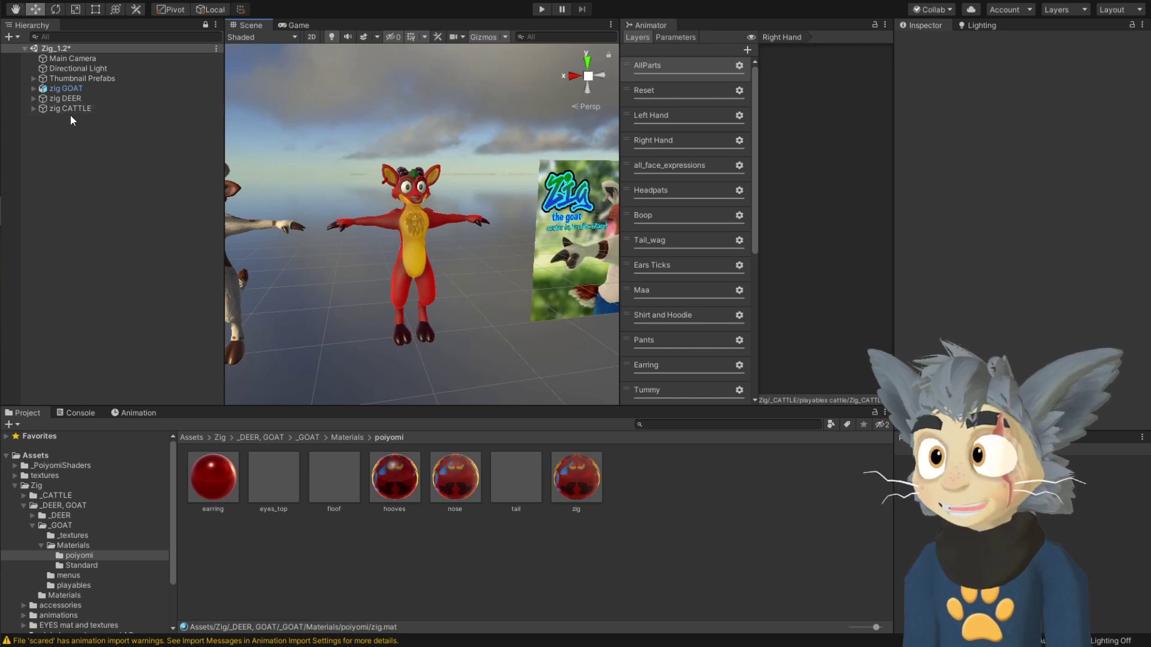
Select the Body mesh inside zig GOAT and inspect the goat up close from the side
left_click(33, 89)
left_click(79, 108)
right_click_drag(372, 229, 455, 235)
left_click_drag(456, 236, 467, 239, "alt")
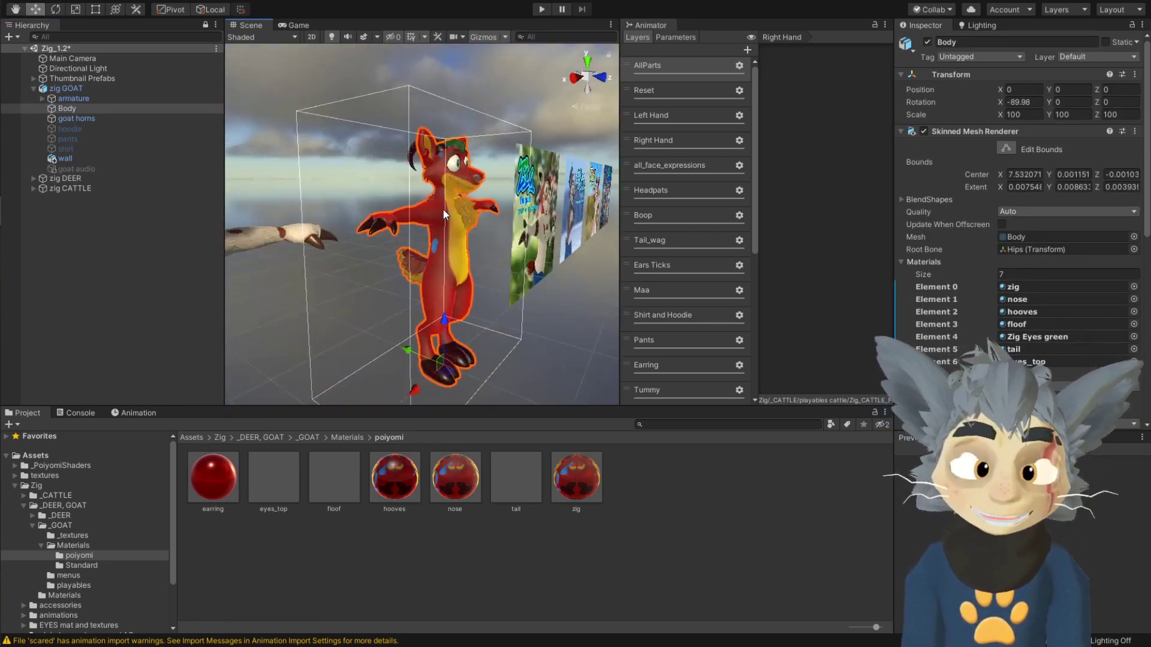
scroll(443, 212, "up", 2)
scroll(443, 213, "up", 3)
middle_click_drag(475, 234, 453, 257)
left_click_drag(372, 234, 404, 270, "alt")
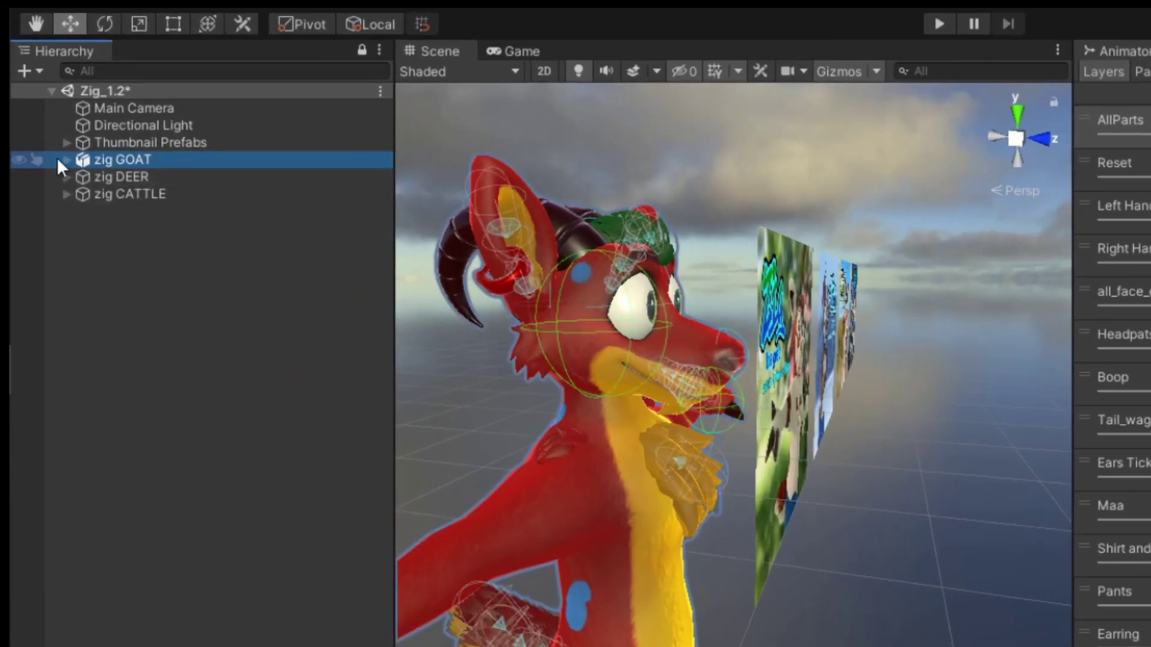
Expand the BlendShapes of zig GOAT's Body mesh and review the expression, clothing and BODY CHANGES shapes
left_click(67, 159)
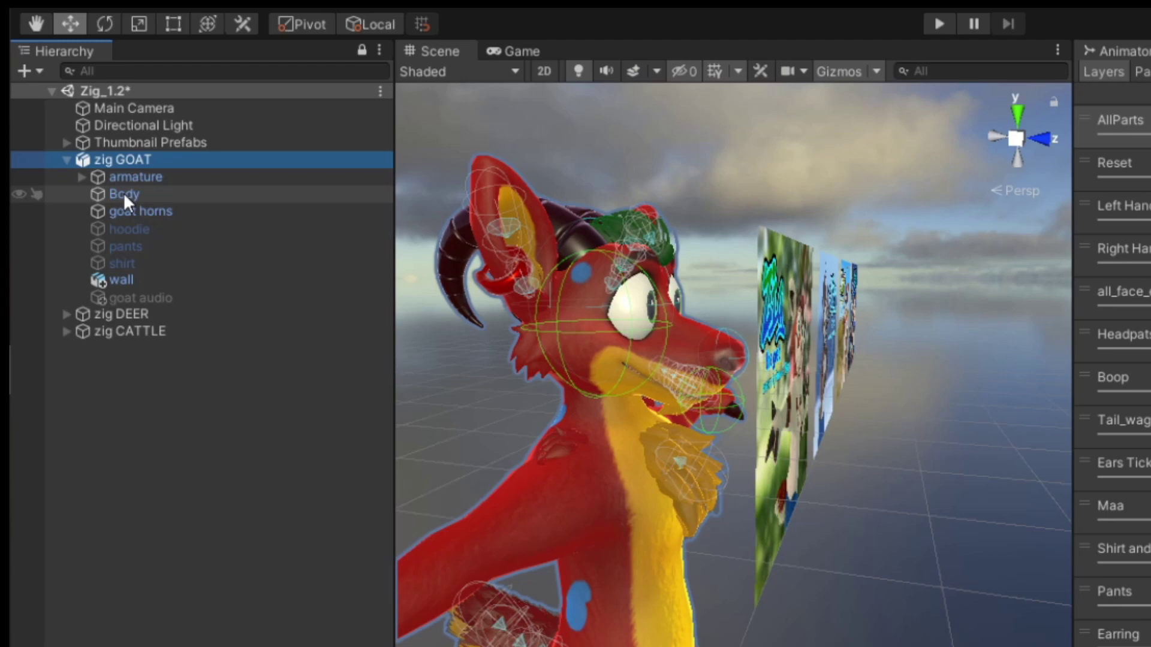
left_click(123, 192)
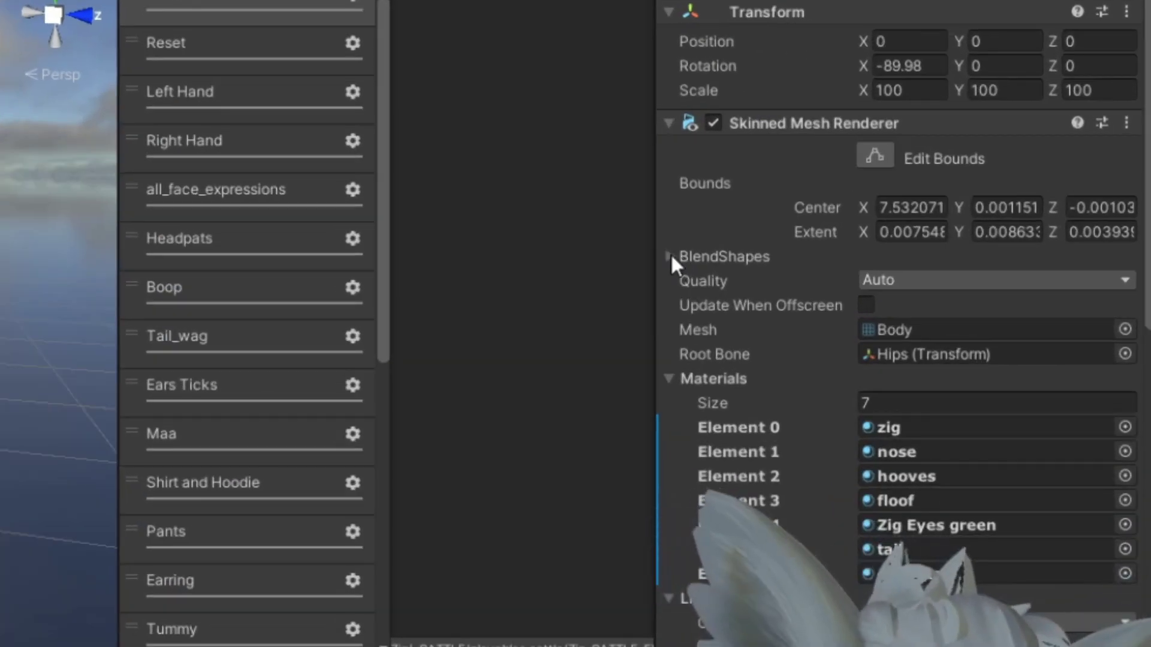
left_click(902, 199)
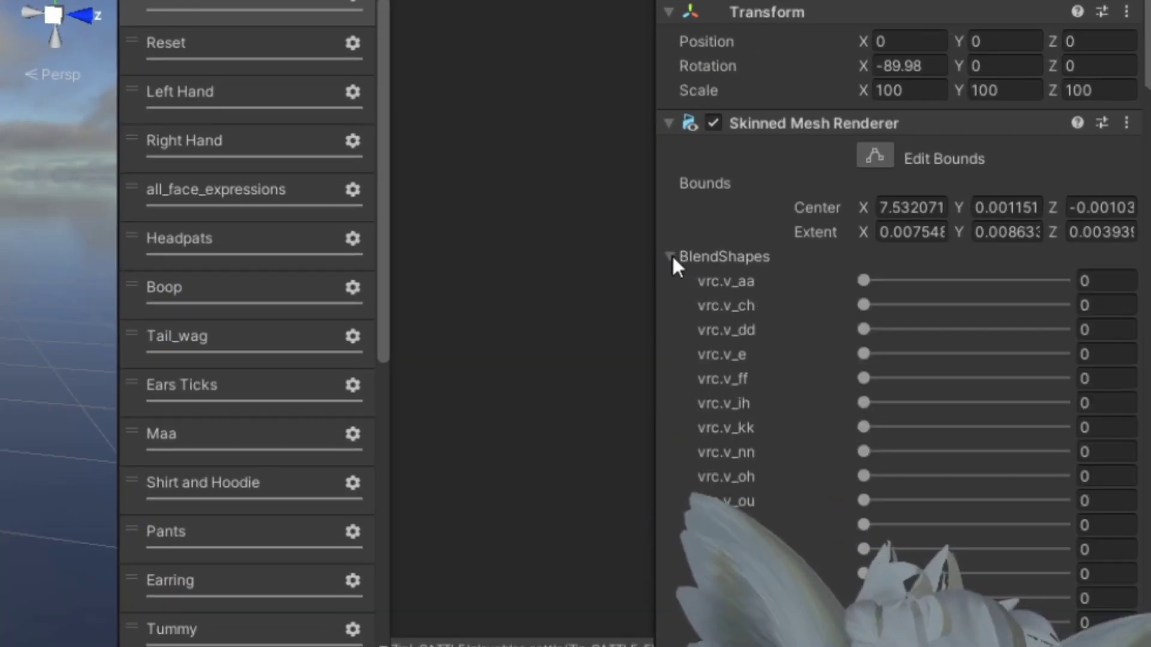
scroll(742, 398, "down", 10)
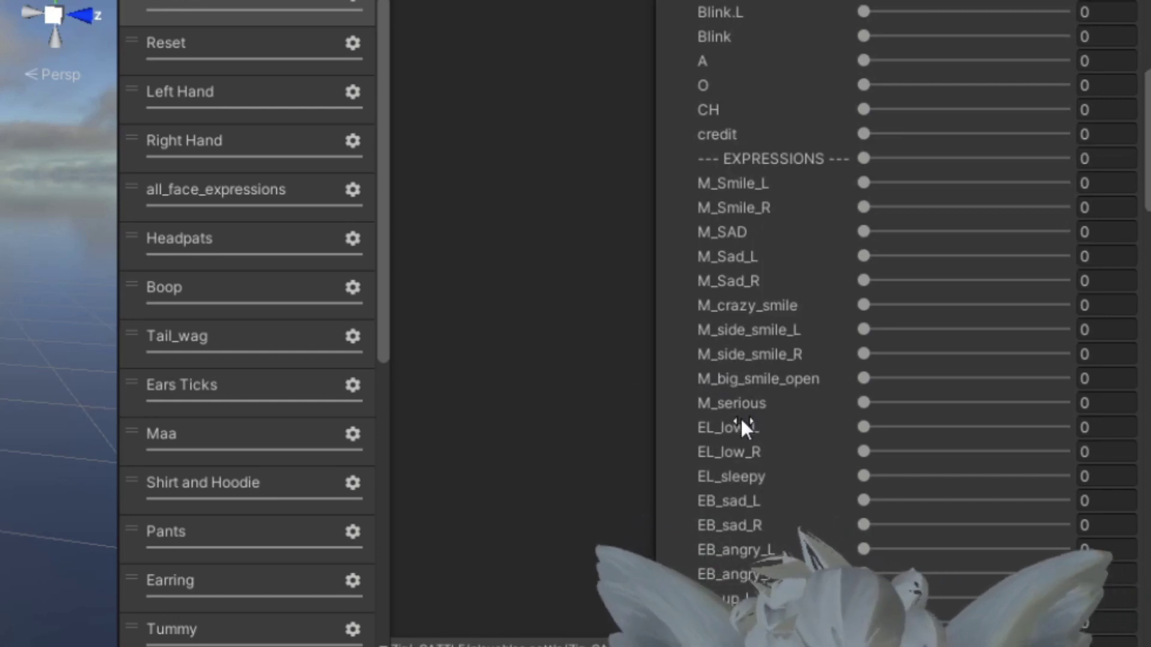
scroll(730, 497, "down", 8)
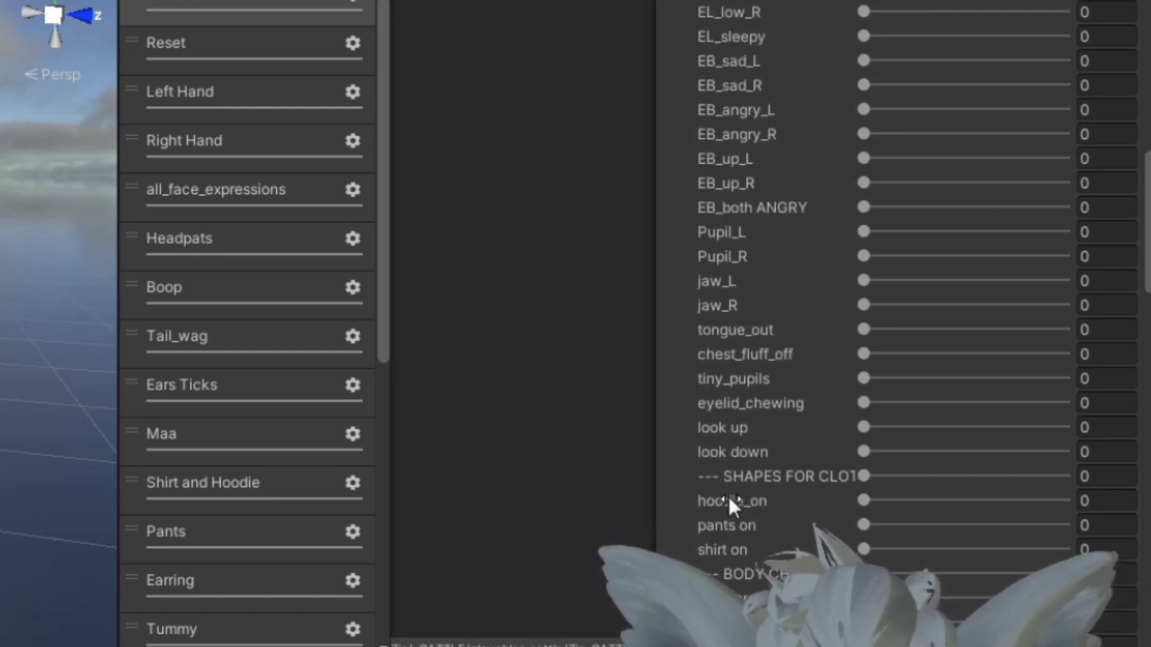
scroll(726, 498, "down", 9)
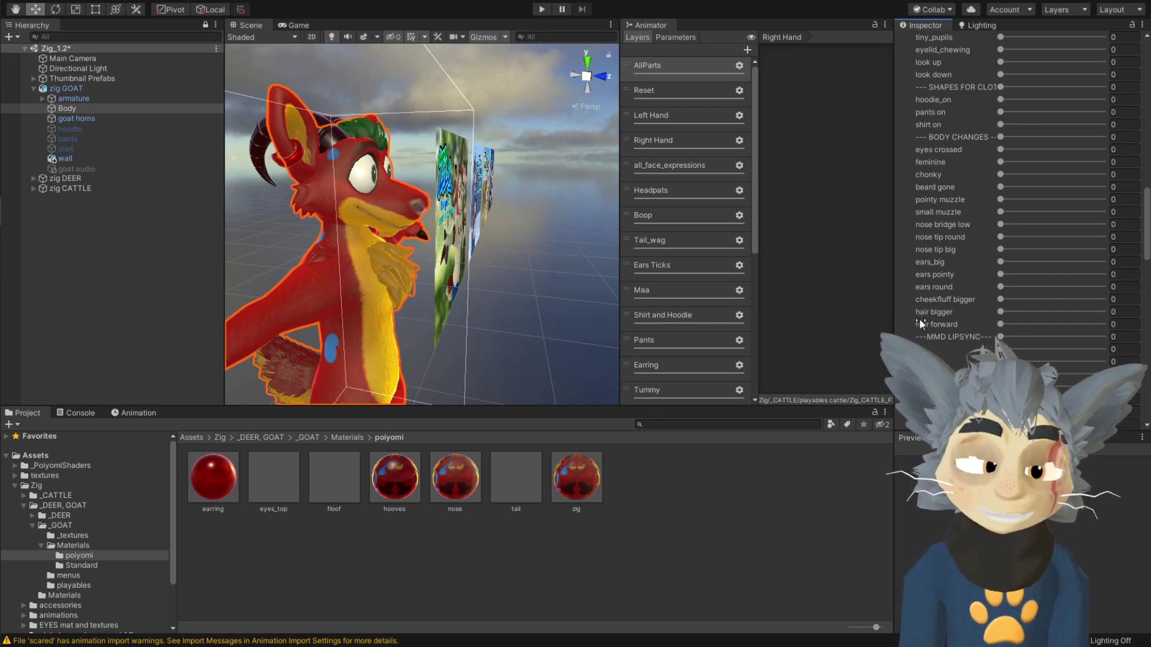
scroll(907, 299, "up", 3)
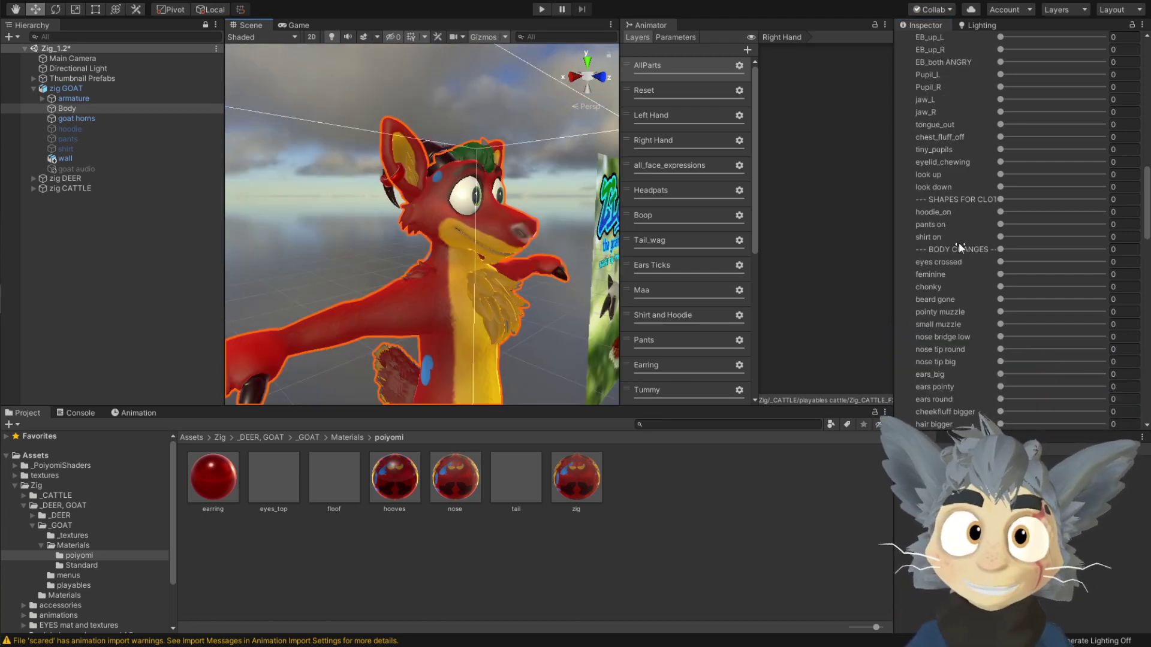
scroll(958, 242, "down", 3)
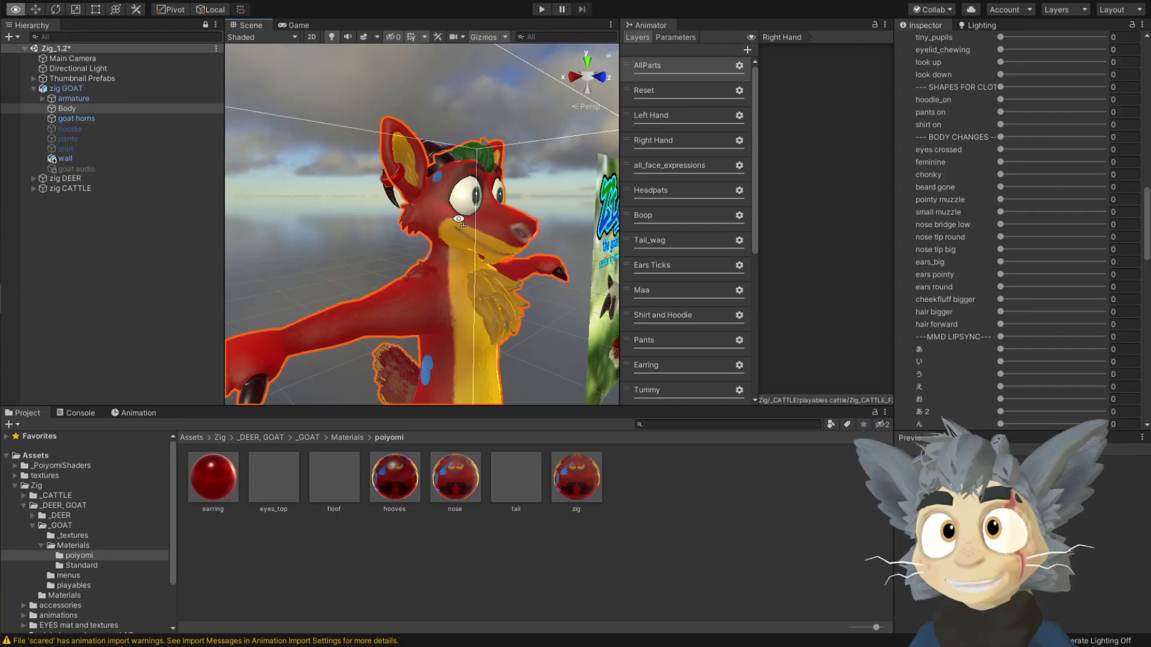
Set the Body blend shapes eyes crossed to 49.5, feminine to 53.5, chonky to 28.7 and beard gone to 100
left_click_drag(502, 228, 474, 252, "alt")
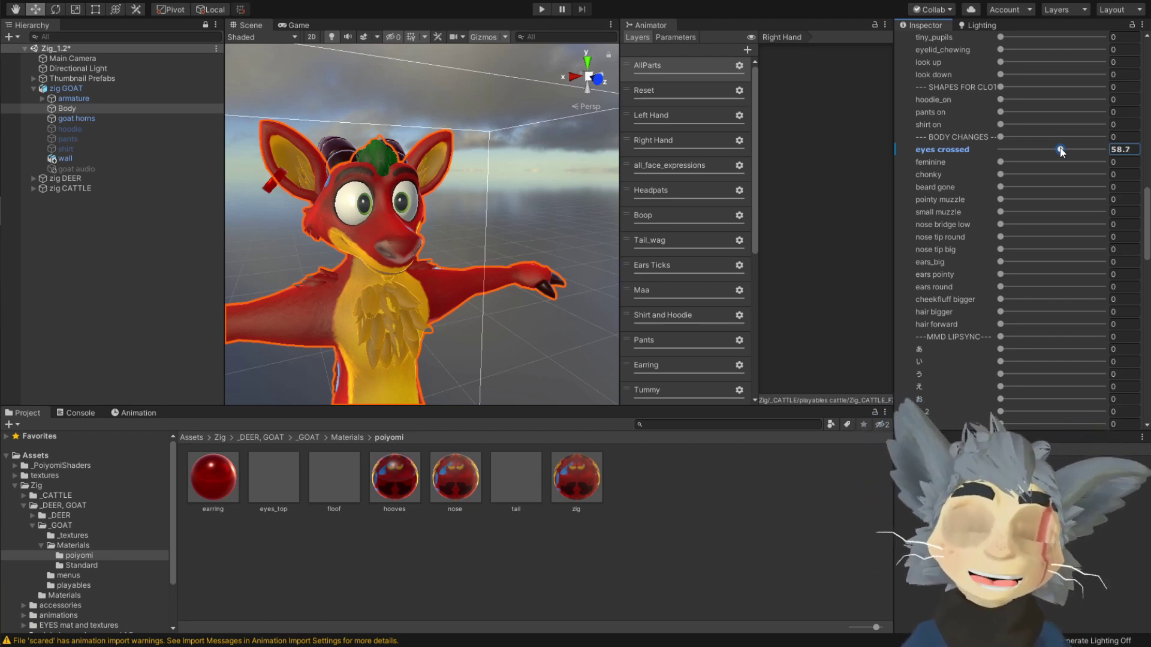
left_click_drag(1062, 150, 1052, 150)
left_click_drag(1038, 162, 1044, 173)
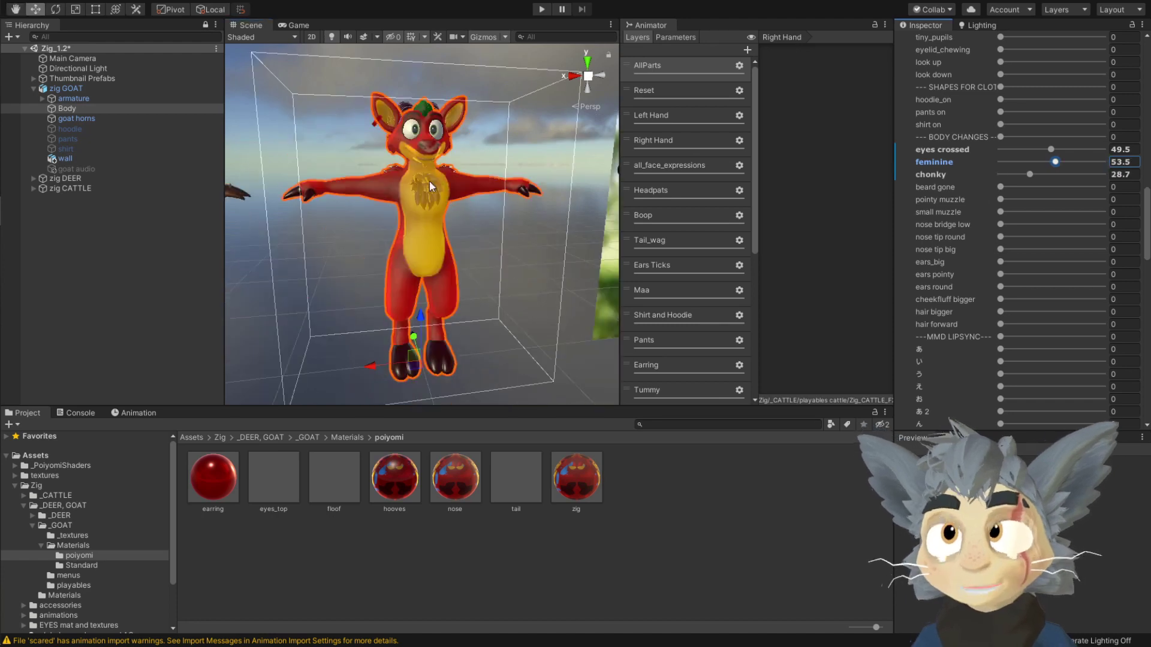
left_click_drag(426, 185, 433, 168, "alt")
left_click_drag(891, 174, 1043, 174, "alt")
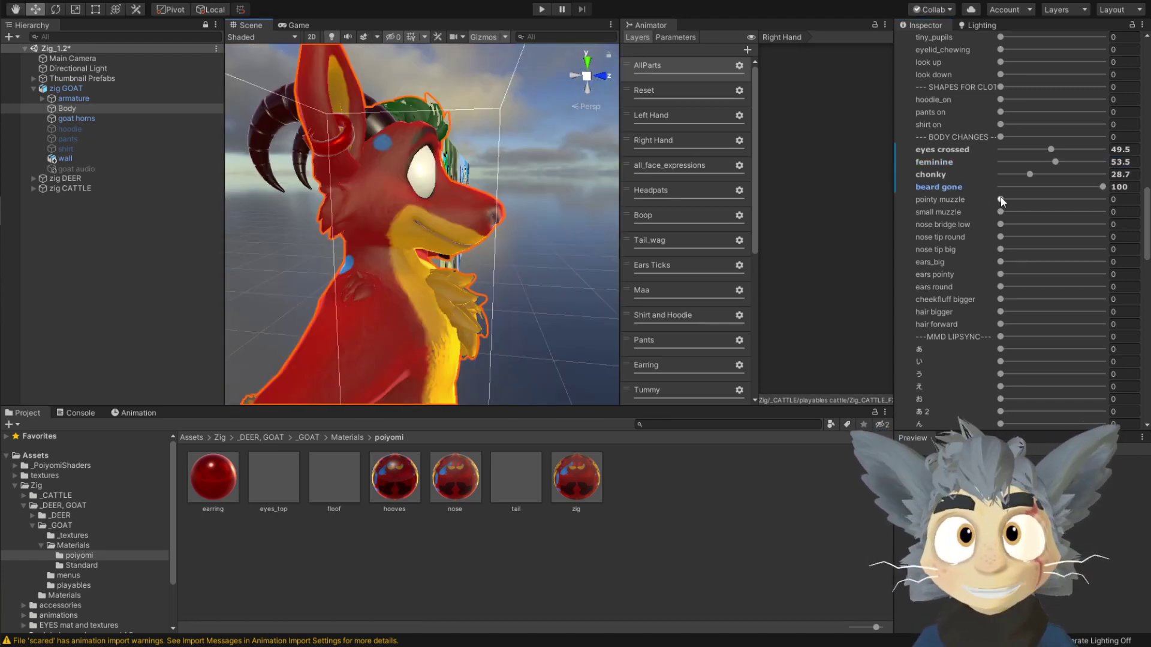
Set the Body blend shapes pointy muzzle to 36.1, small muzzle to 18.3 and nose bridge low to 79.2
left_click_drag(1001, 199, 1141, 214)
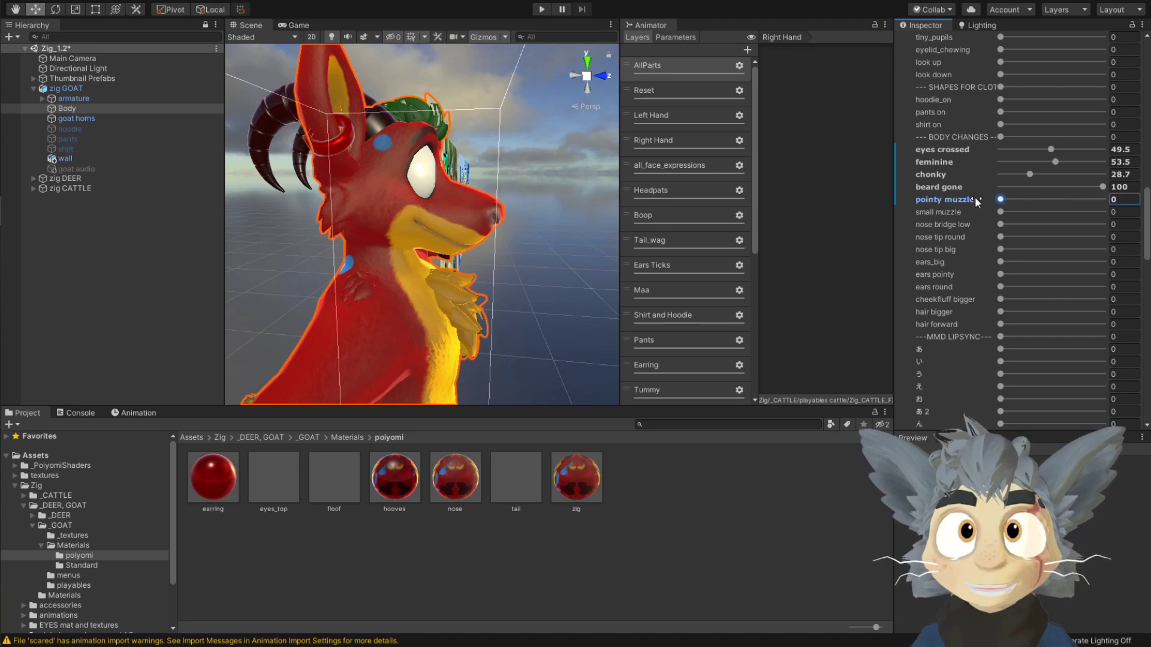
left_click_drag(1002, 211, 1037, 213)
left_click_drag(1033, 220, 1019, 220)
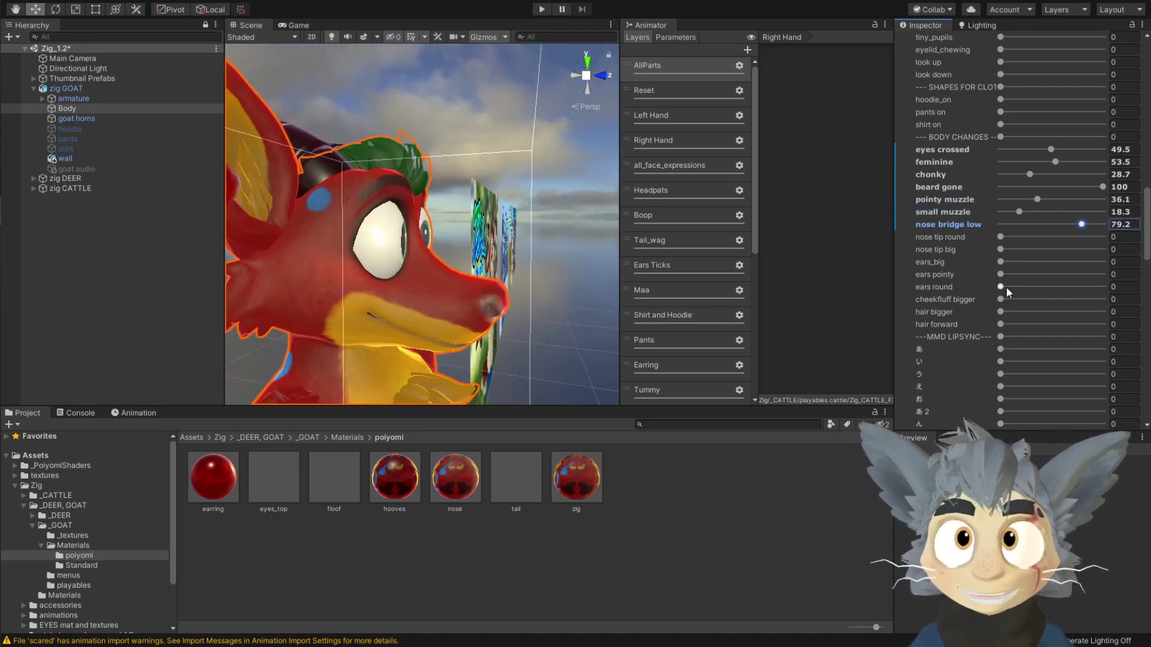
Set the Body's ears round blend shape to 100 and check the ear shape from the front
left_click_drag(1002, 287, 1107, 288)
scroll(432, 234, "down", 4)
middle_click_drag(468, 231, 413, 226)
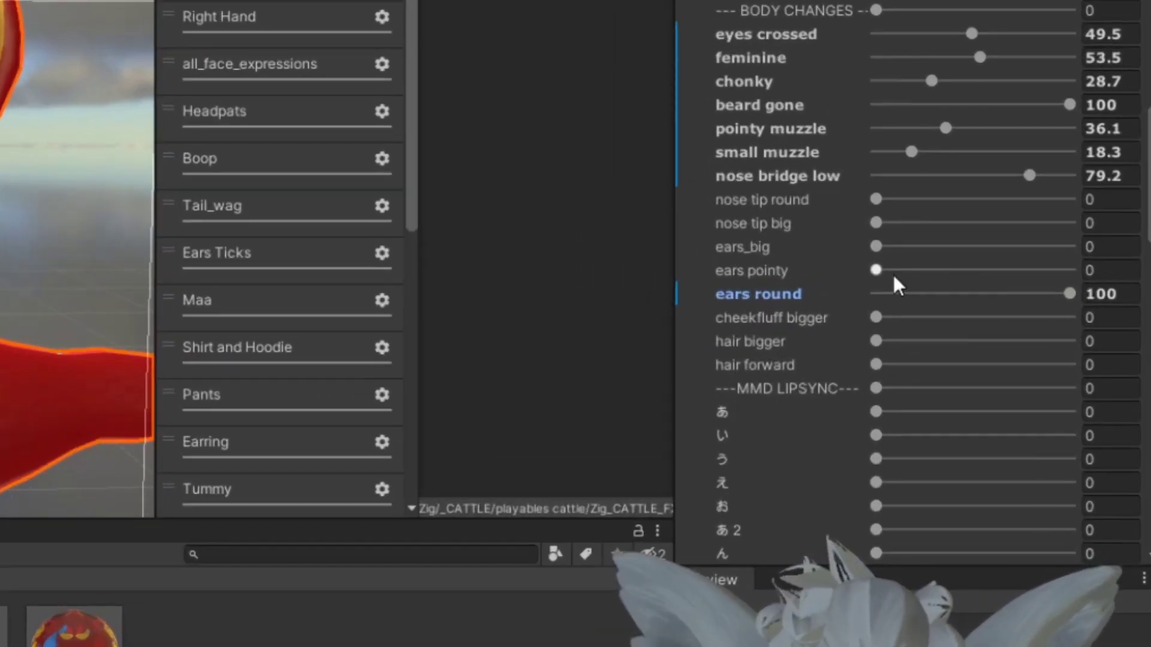
mouse_move(876, 246)
left_mouse_down()
mouse_move(1140, 248)
mouse_move(875, 248)
left_mouse_up()
left_click_drag(910, 293, 1147, 295)
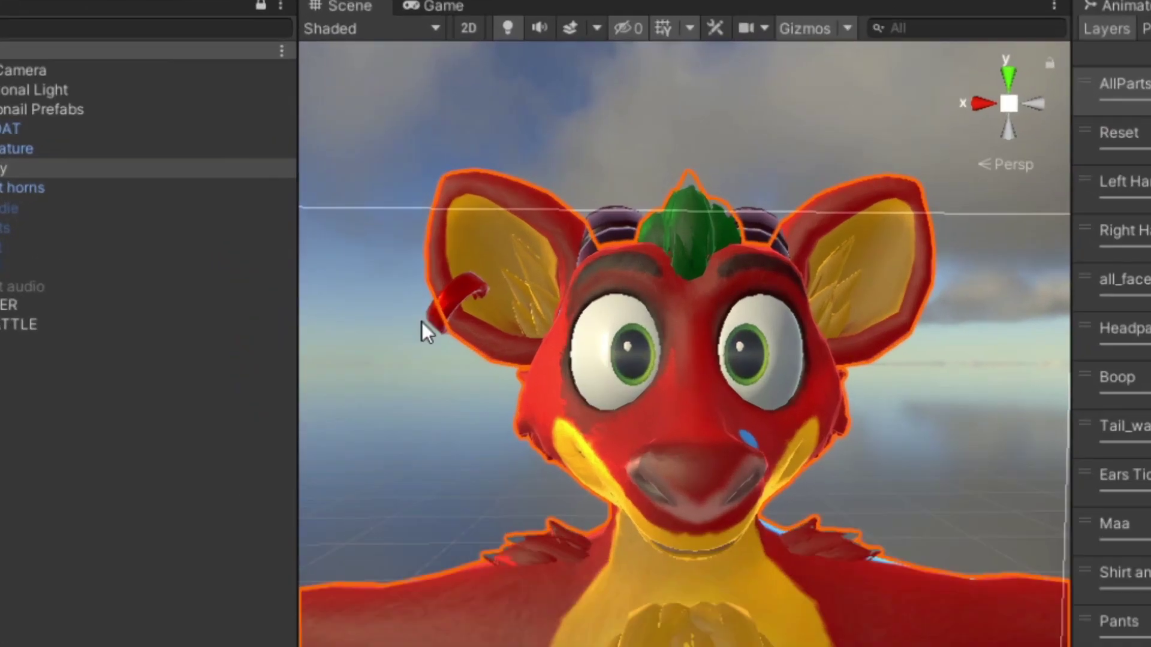
Set the earring mesh's ears_round blend shape to 100 so that it follows the rounded ear
left_click(287, 187)
left_click(433, 321)
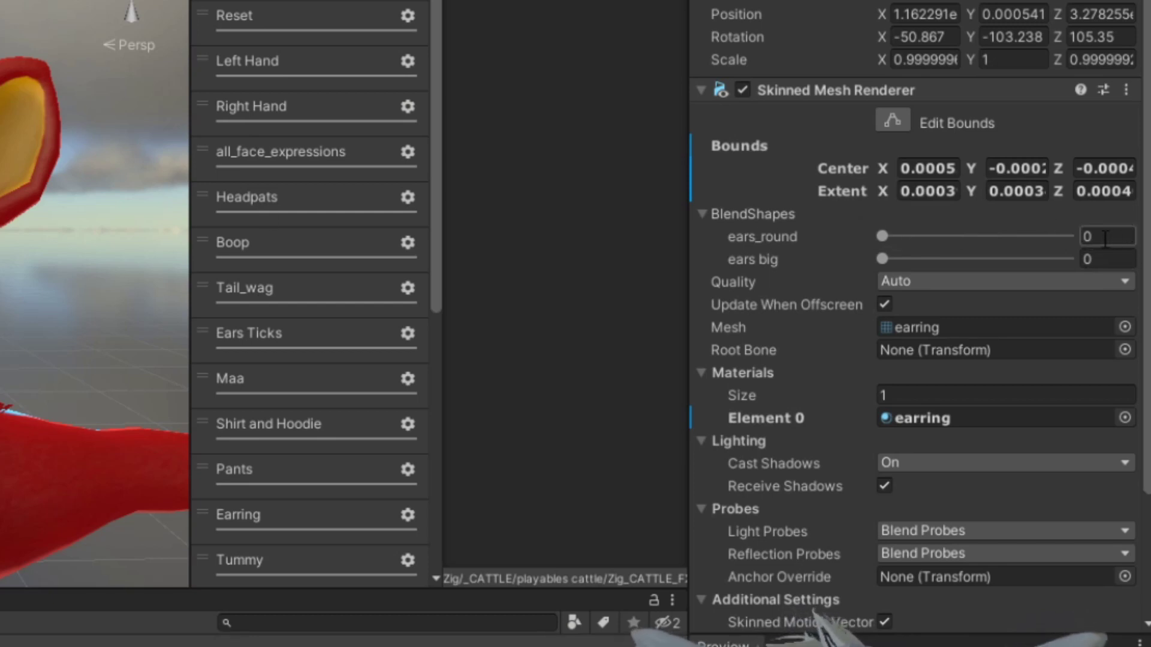
left_click_drag(885, 235, 992, 236)
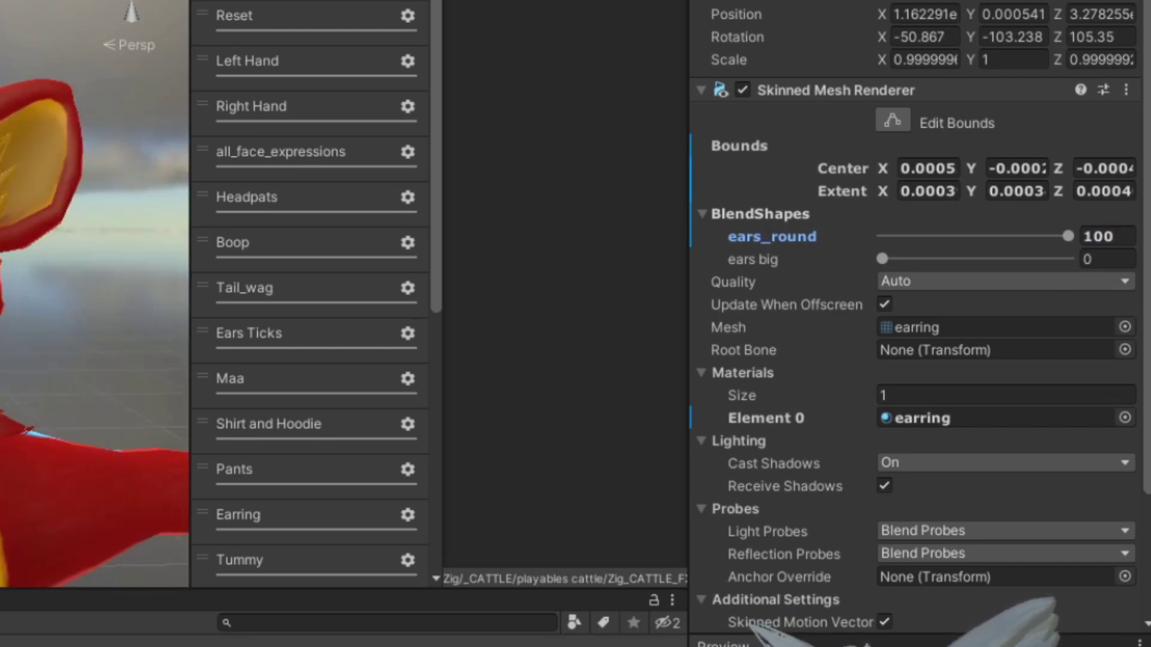
Deactivate the goat horns object of the goat avatar and check its head
left_click(343, 192)
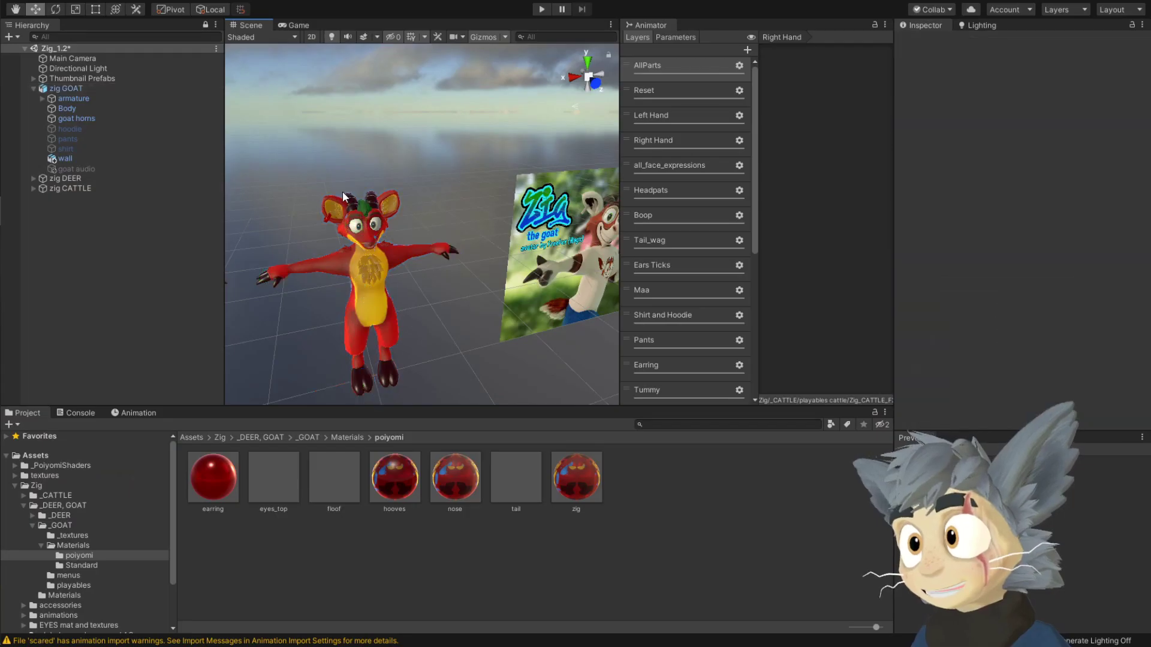
left_click(67, 119)
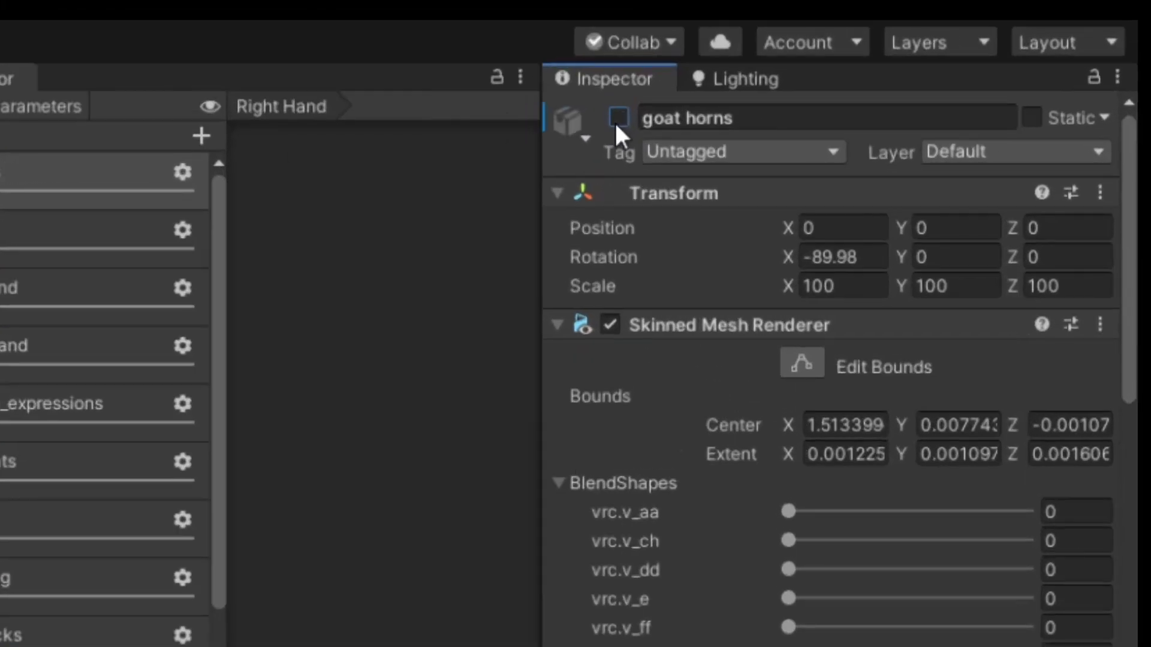
middle_click_drag(482, 287, 482, 229)
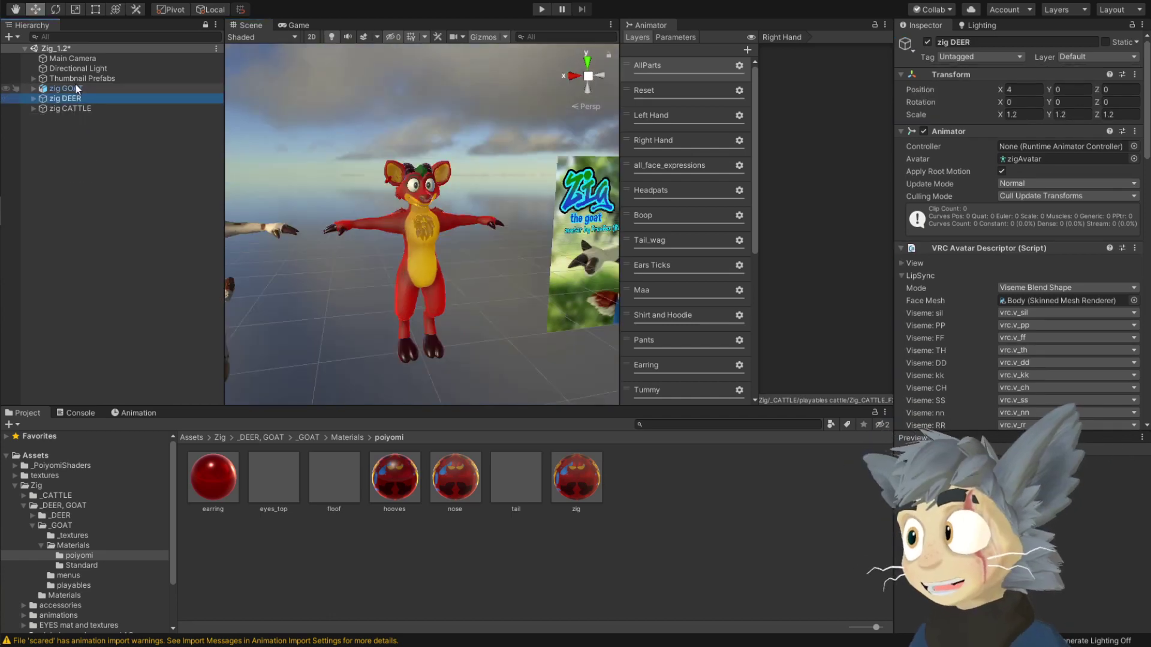
Deactivate the zig DEER and zig CATTLE avatars, keeping only zig GOAT active
left_click(76, 88)
left_click(69, 99)
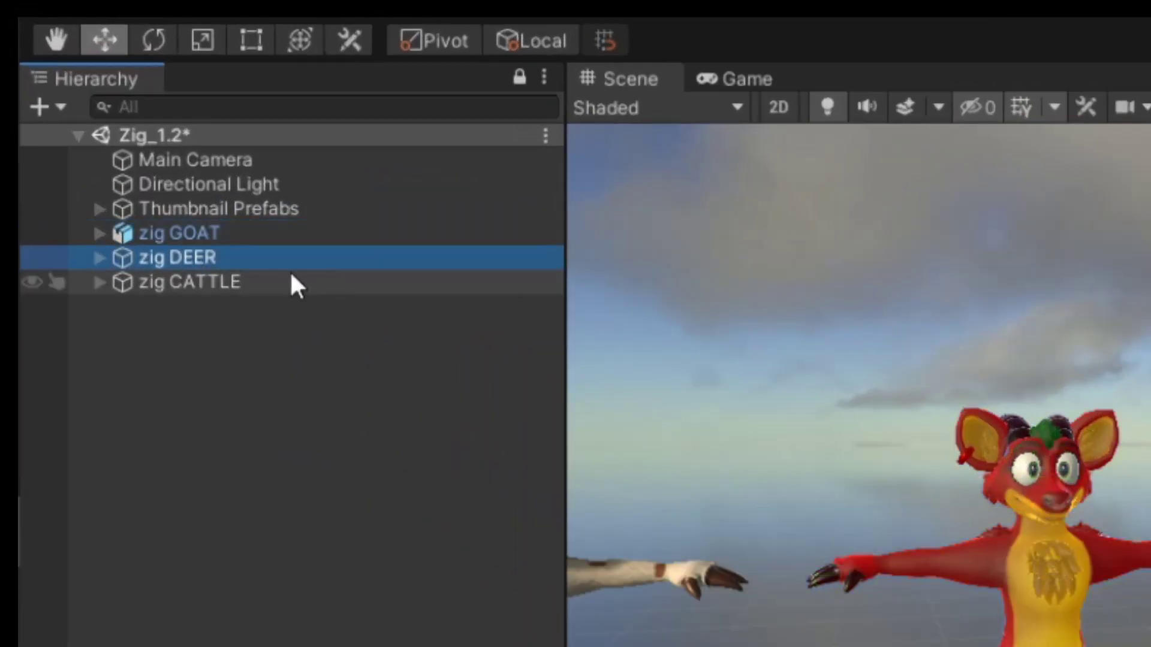
left_click(587, 130)
left_click(275, 291)
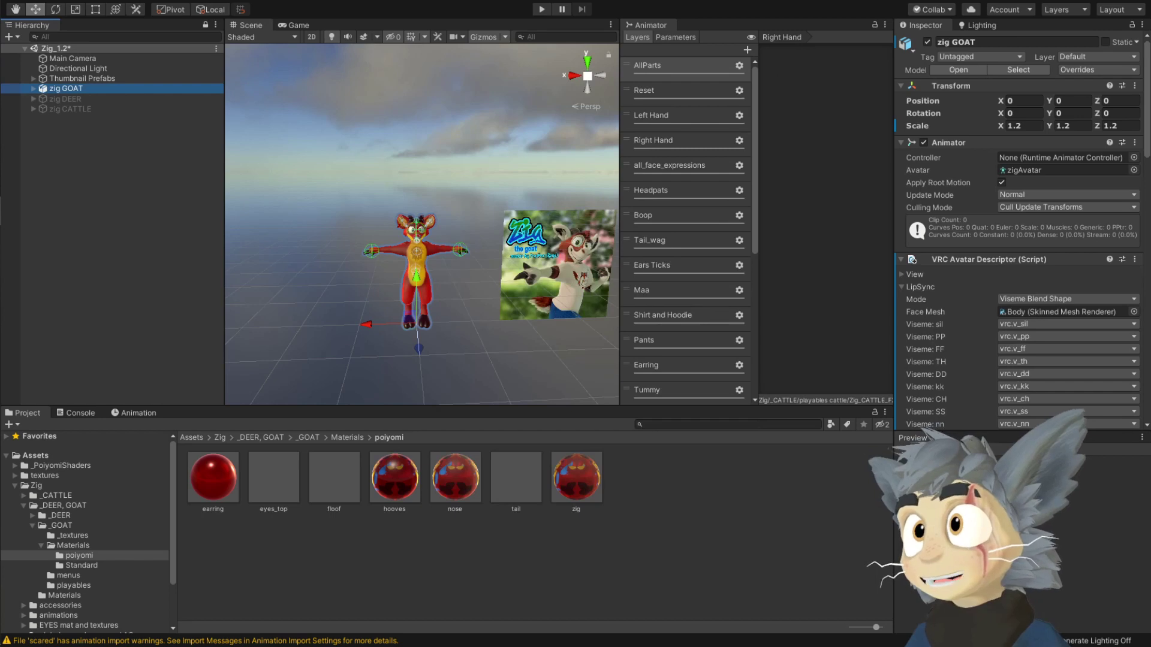
Show the VRChat SDK control panel and sign in with the account's username and password
left_click(198, 1)
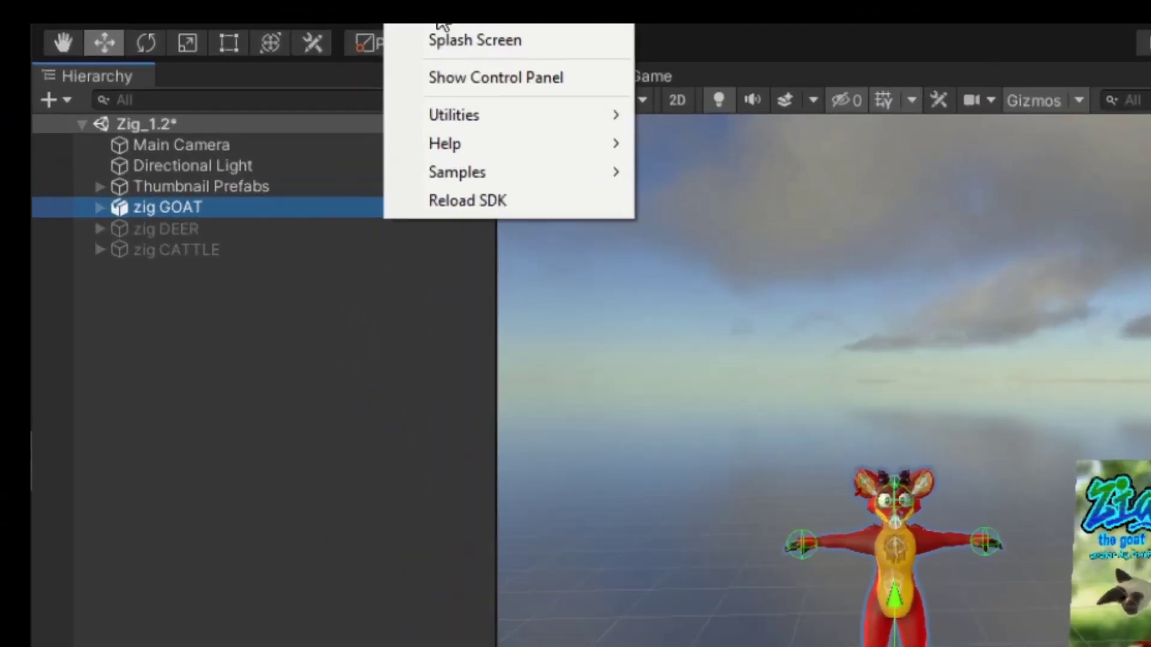
left_click(477, 79)
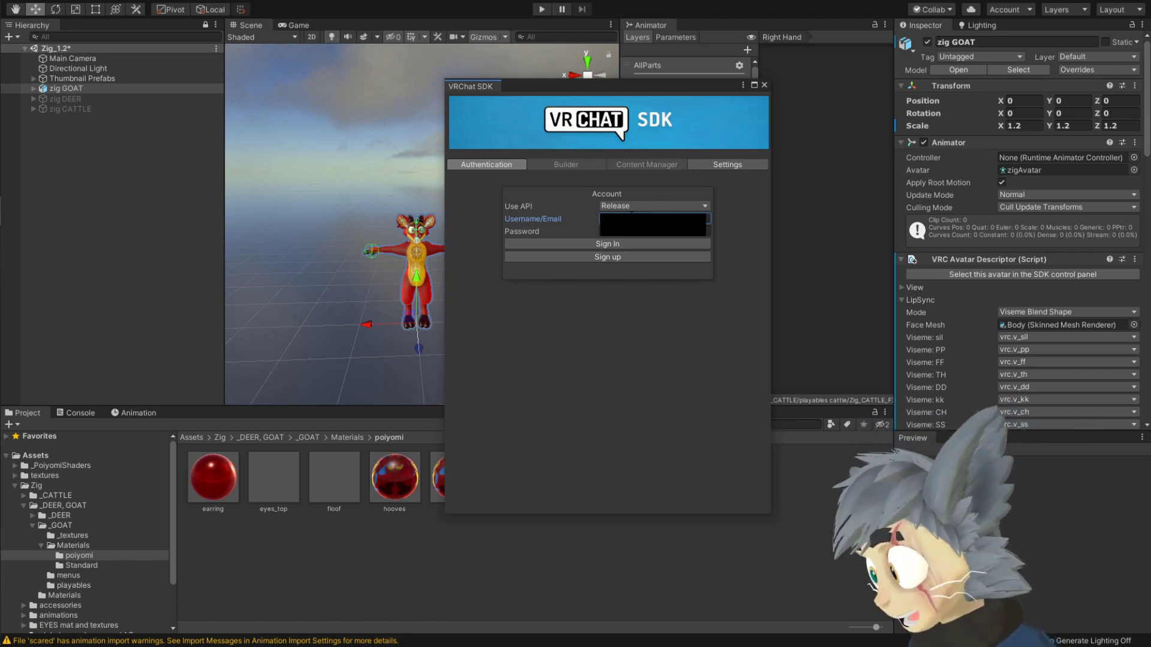
left_click(554, 229)
left_click(577, 246)
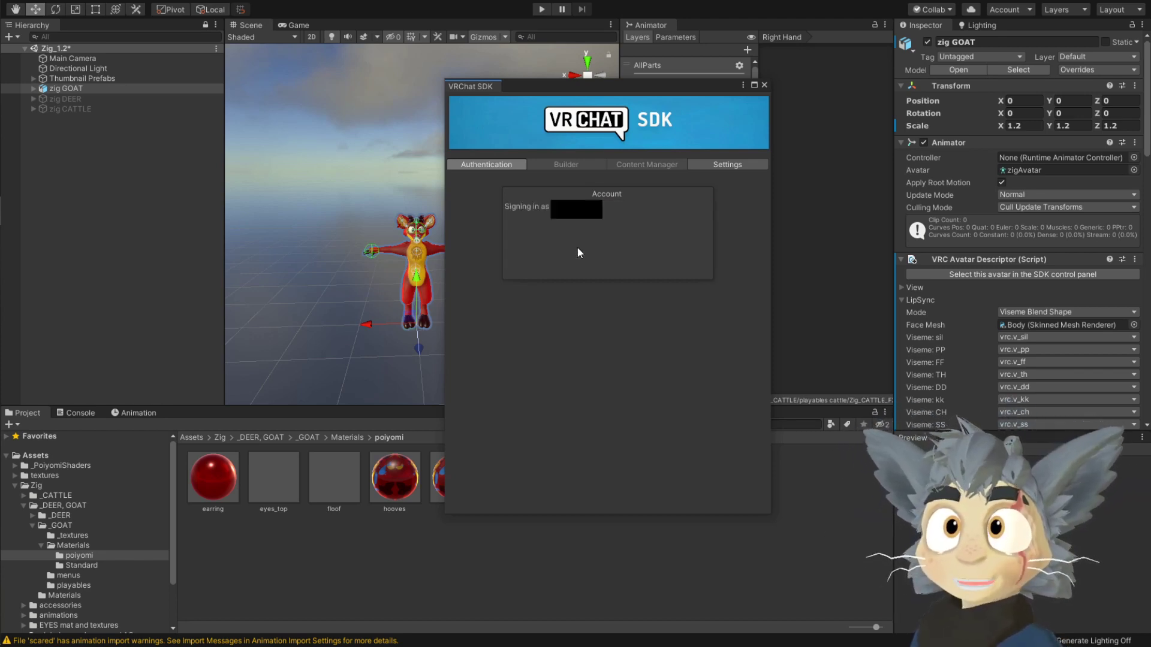
Show the avatar in the SDK Builder and auto-fix its mipmapped textures that lack Streaming Mip Maps
left_click(564, 164)
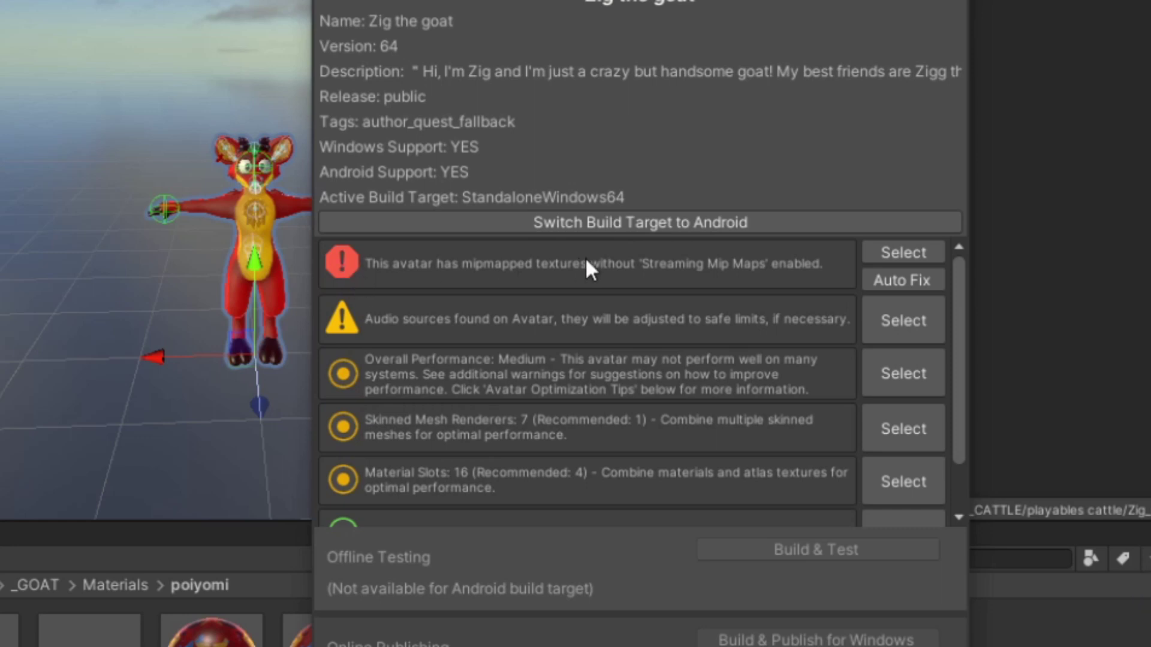
left_click(891, 280)
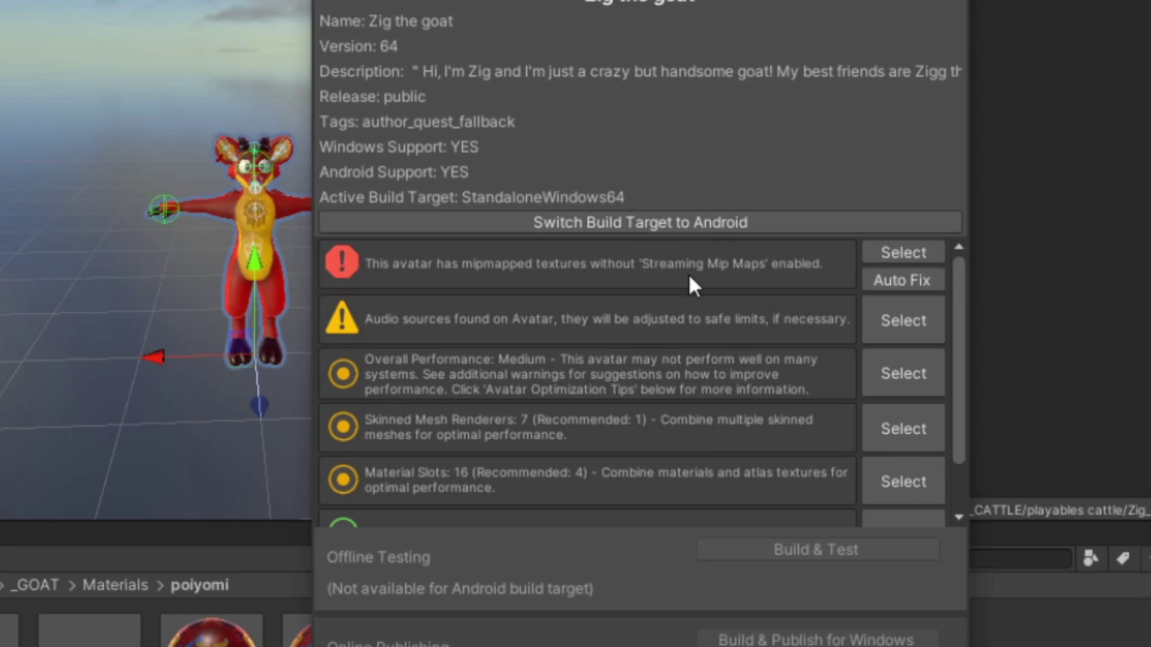
Auto-fix the mipmapped textures, then build and publish the avatar for Windows, accepting Thry's automatic anchor override fix
left_click(892, 279)
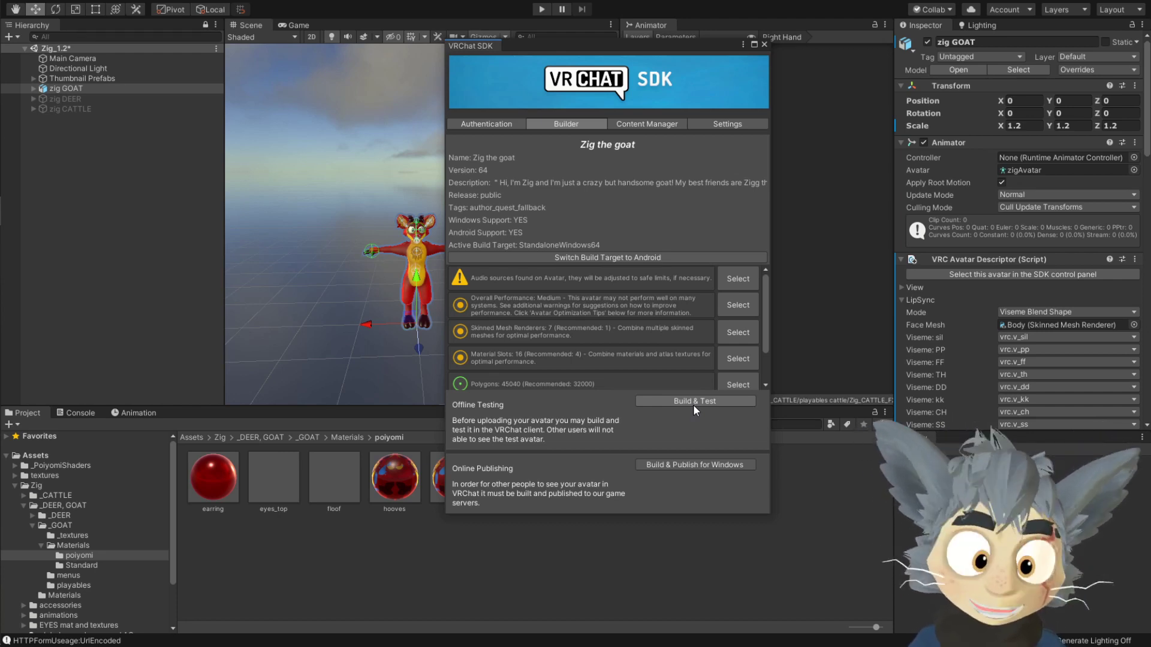
left_click(672, 466)
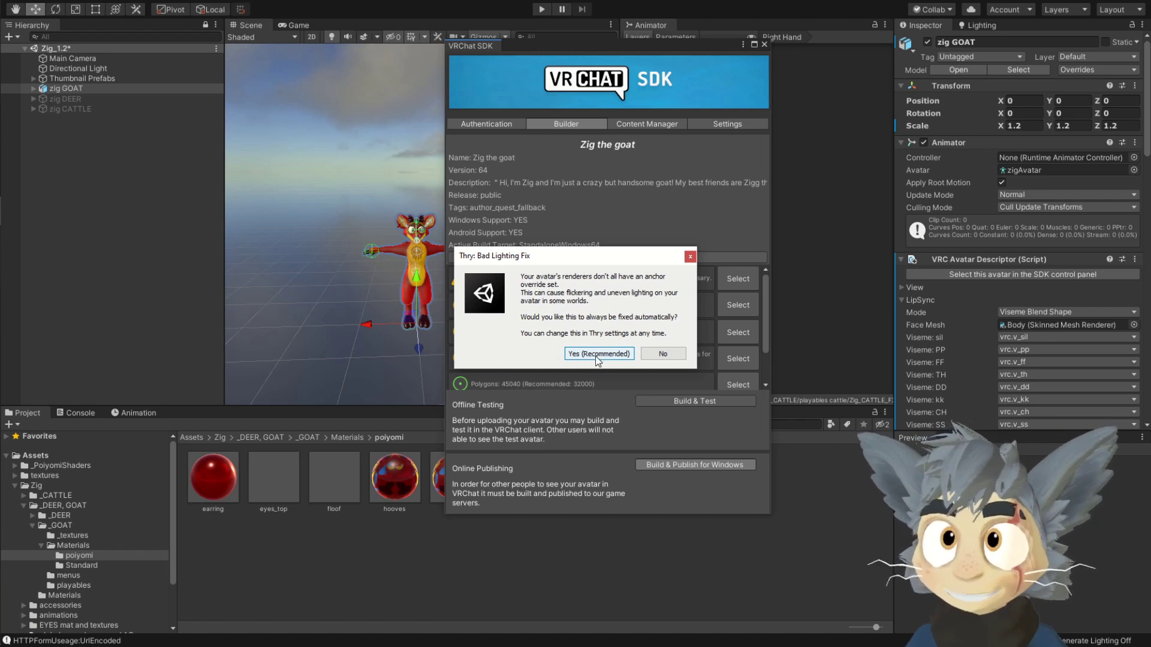
left_click(596, 356)
left_click(664, 345)
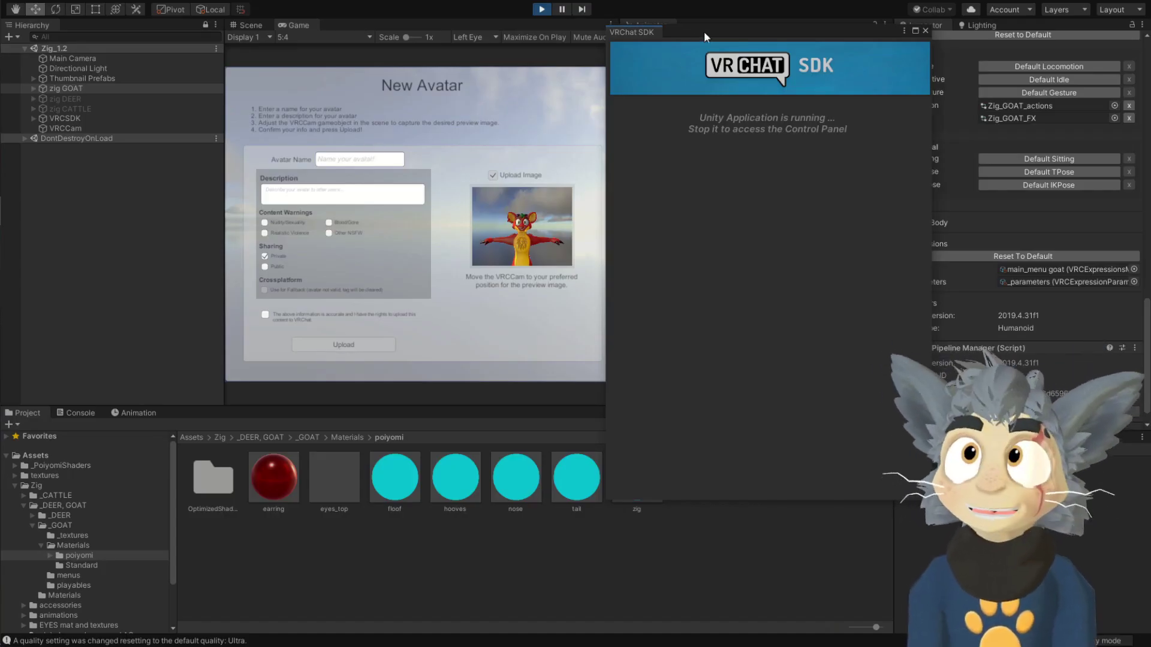
Fill in the New Avatar form with the name Zig Red and description Blablablabla, keep sharing Private and confirm the upload rights
left_click_drag(691, 32, 746, 60)
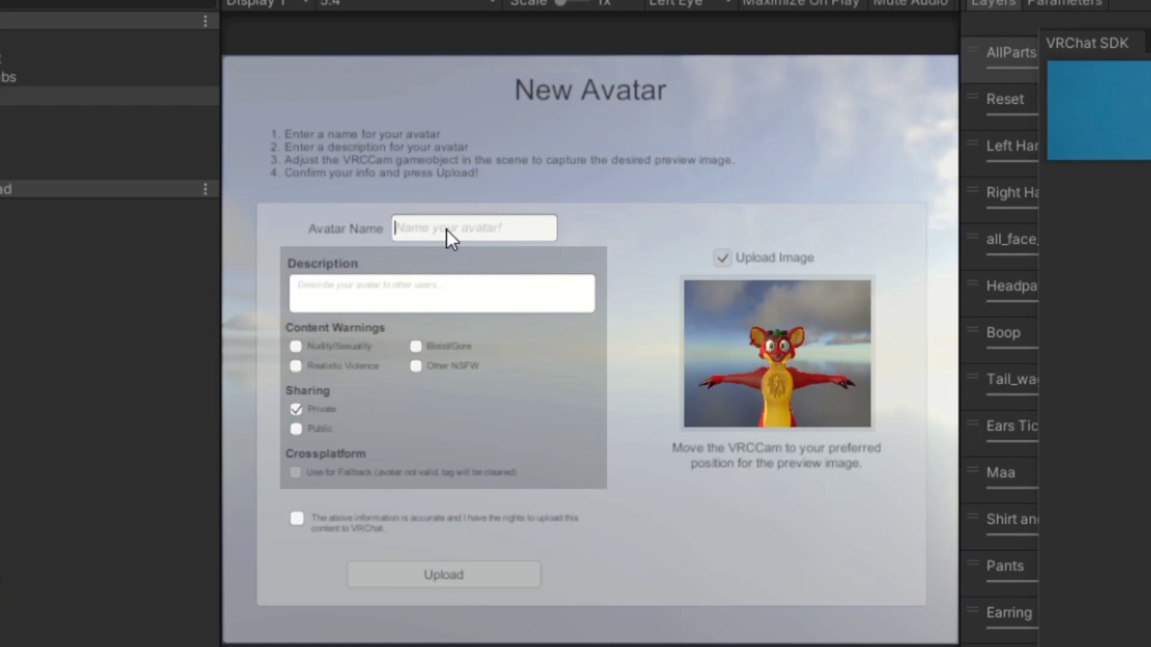
left_click(345, 159)
type("Zig Red")
left_click(397, 284)
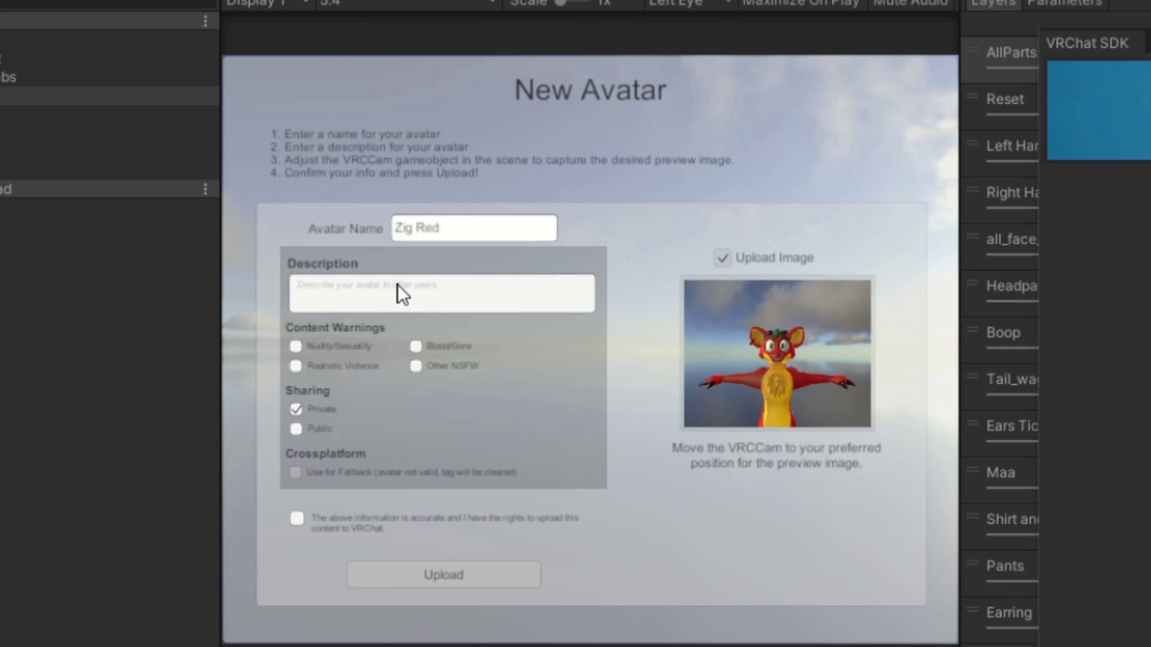
type("Blablablabla")
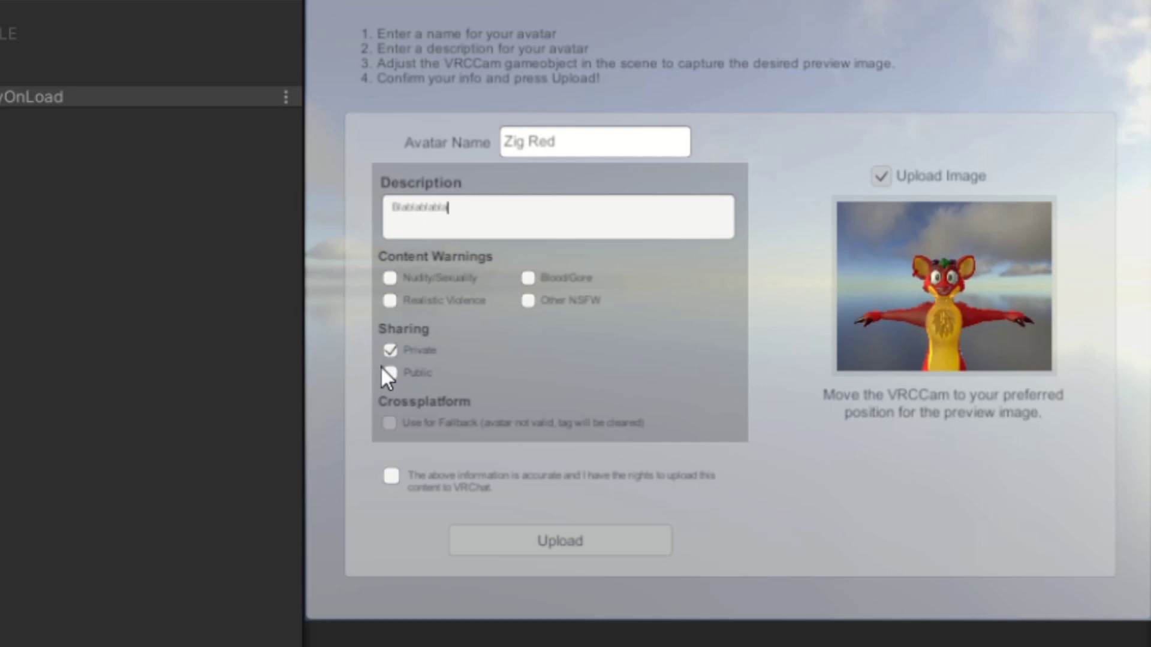
left_click(390, 372)
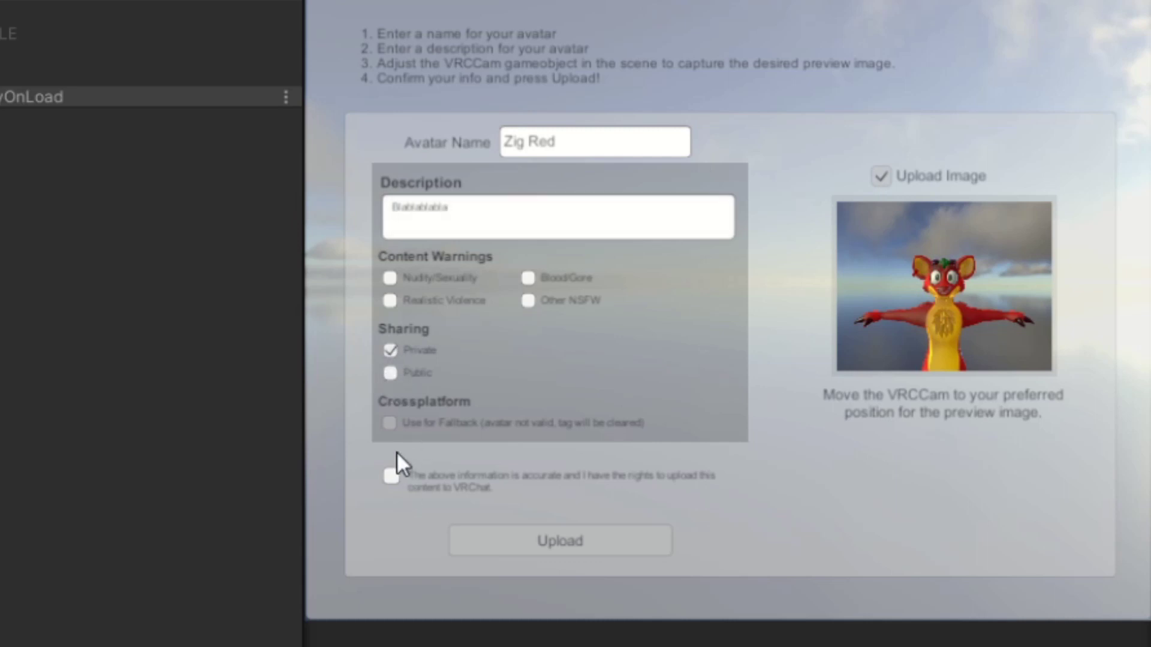
left_click(397, 476)
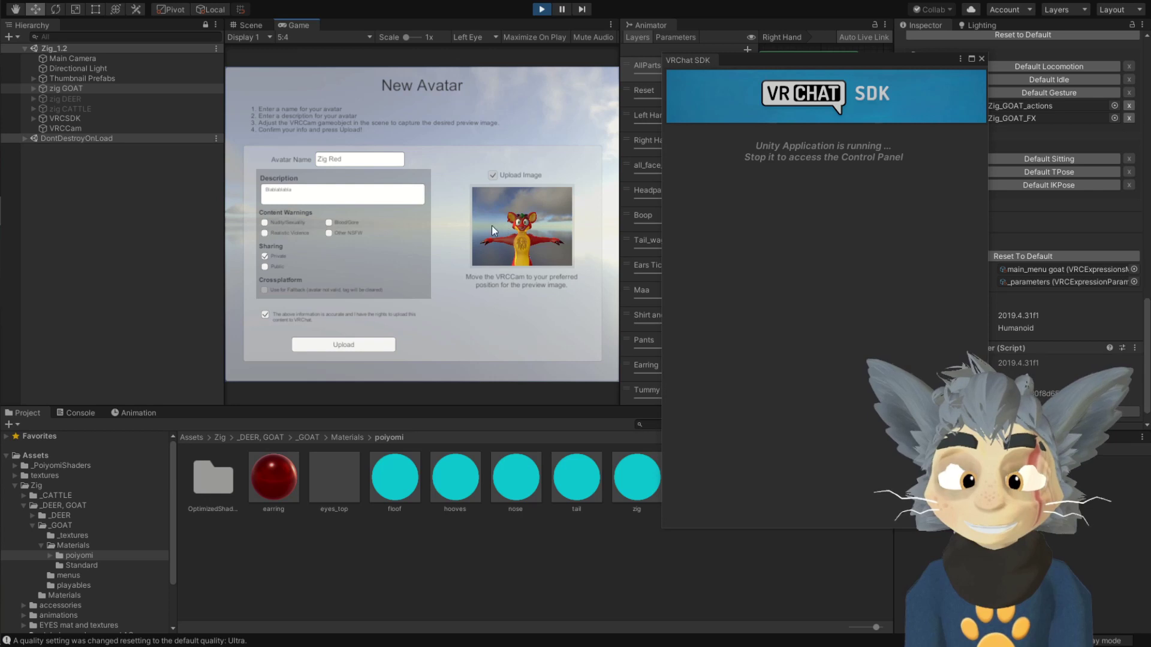
Move the VRCCam in the scene to about X 0.109, Y 1.631, Z 0.84 to frame the avatar's preview image
left_click(249, 26)
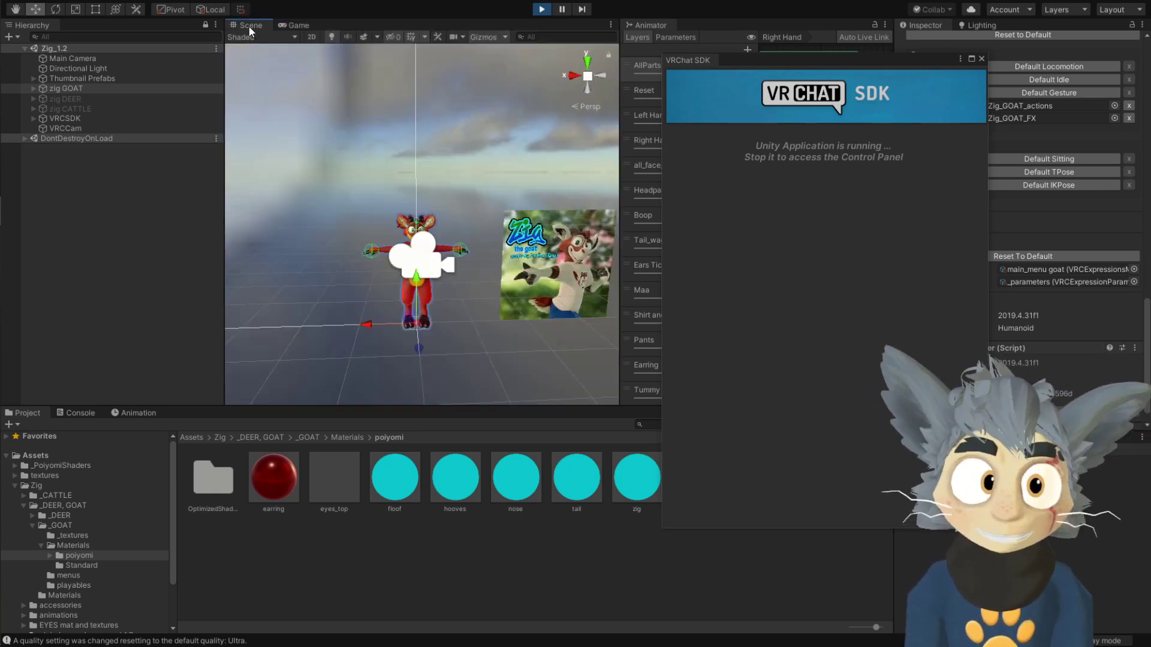
left_click(417, 264)
left_click_drag(417, 264, 417, 313, "alt")
middle_click_drag(418, 313, 355, 329)
left_click_drag(356, 307, 306, 242)
left_click_drag(281, 321, 327, 336, "alt")
middle_click_drag(327, 337, 418, 270)
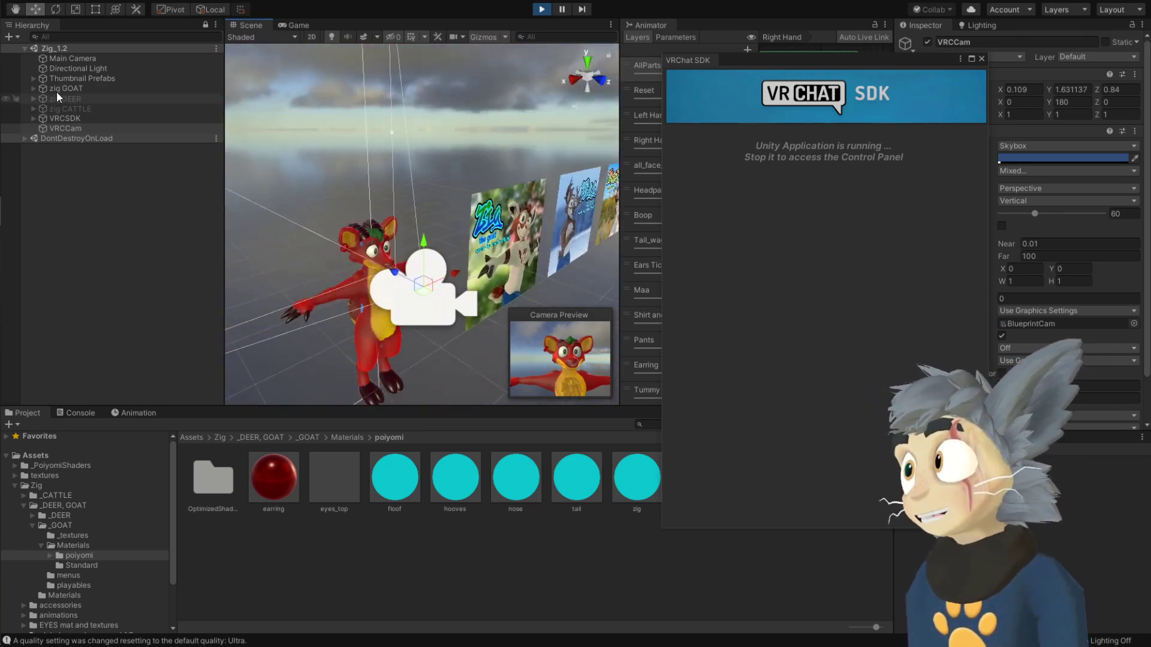
Turn the goat avatar's Head bone, under Chest and Neck, to a rotation of about X -3.7, Y 23.6, Z -1.6
left_click(33, 89)
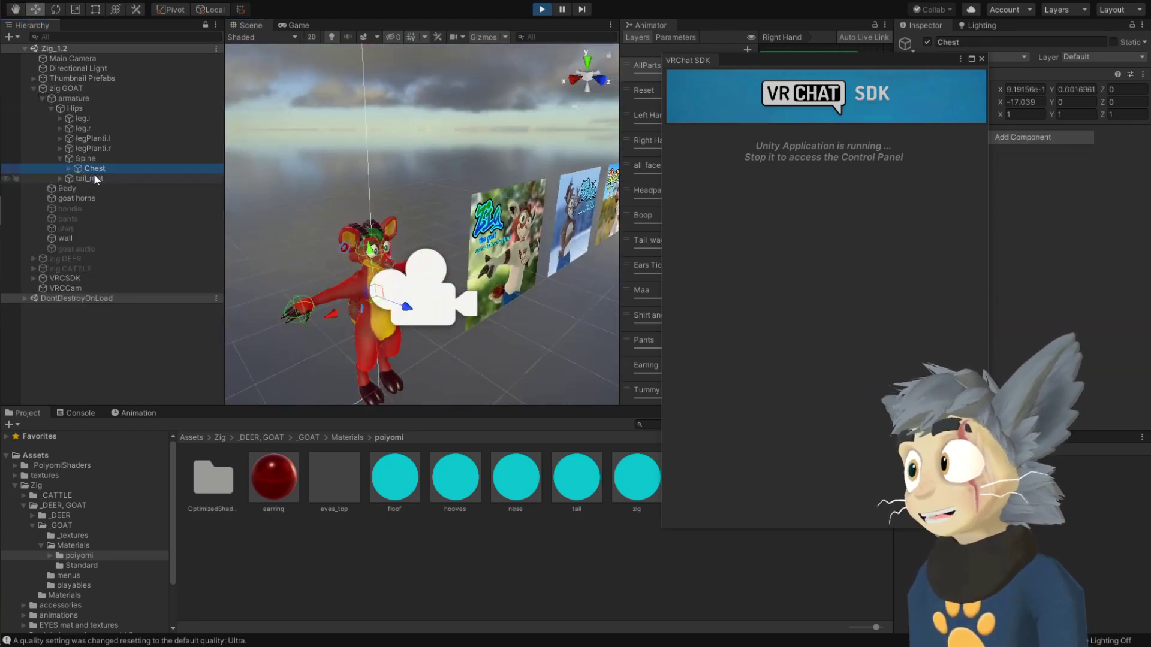
left_click(69, 170)
left_click(80, 190)
left_click(77, 188)
left_click(109, 197)
scroll(377, 326, "up", 5)
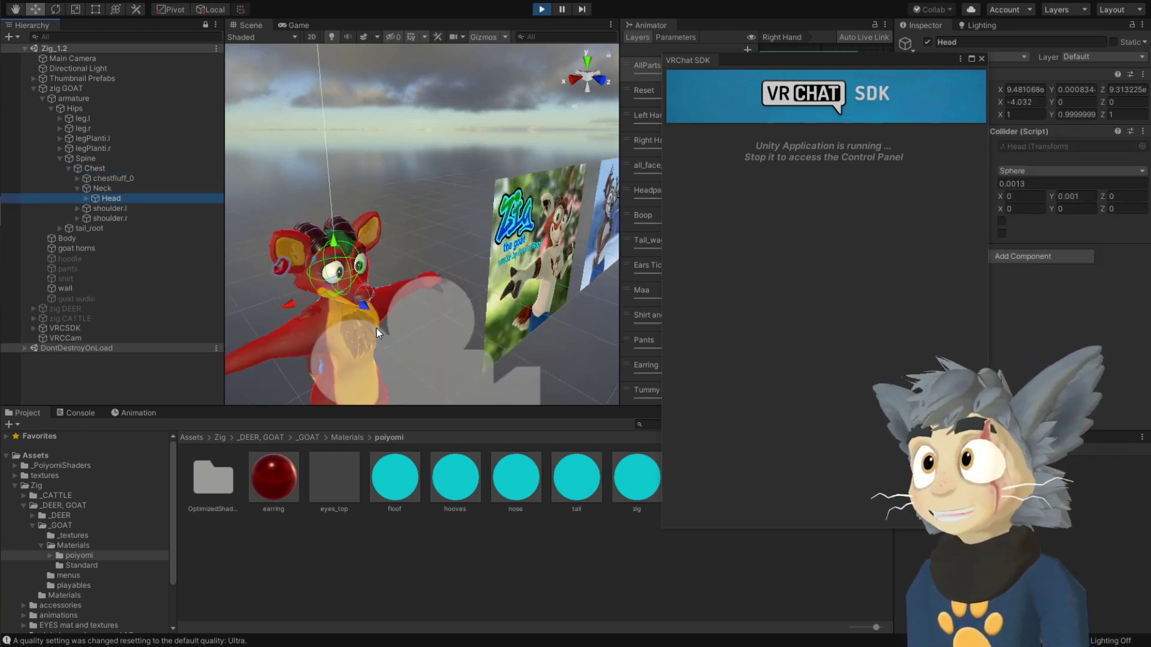
left_click_drag(378, 325, 497, 288, "alt")
middle_click_drag(497, 288, 436, 320)
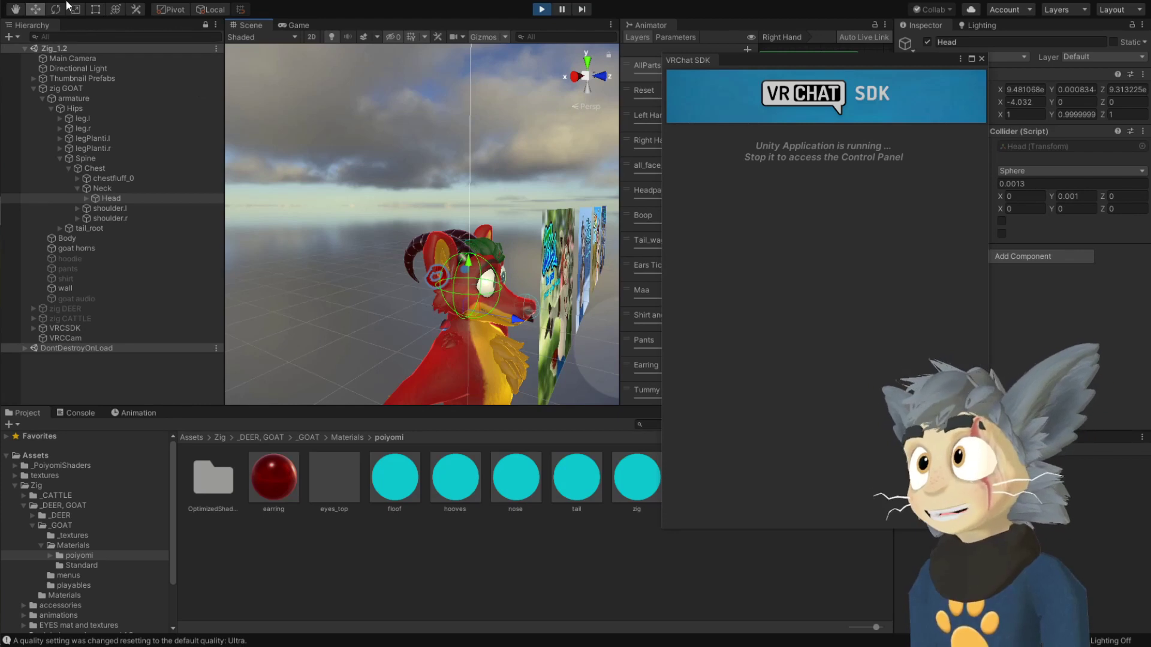
key("e")
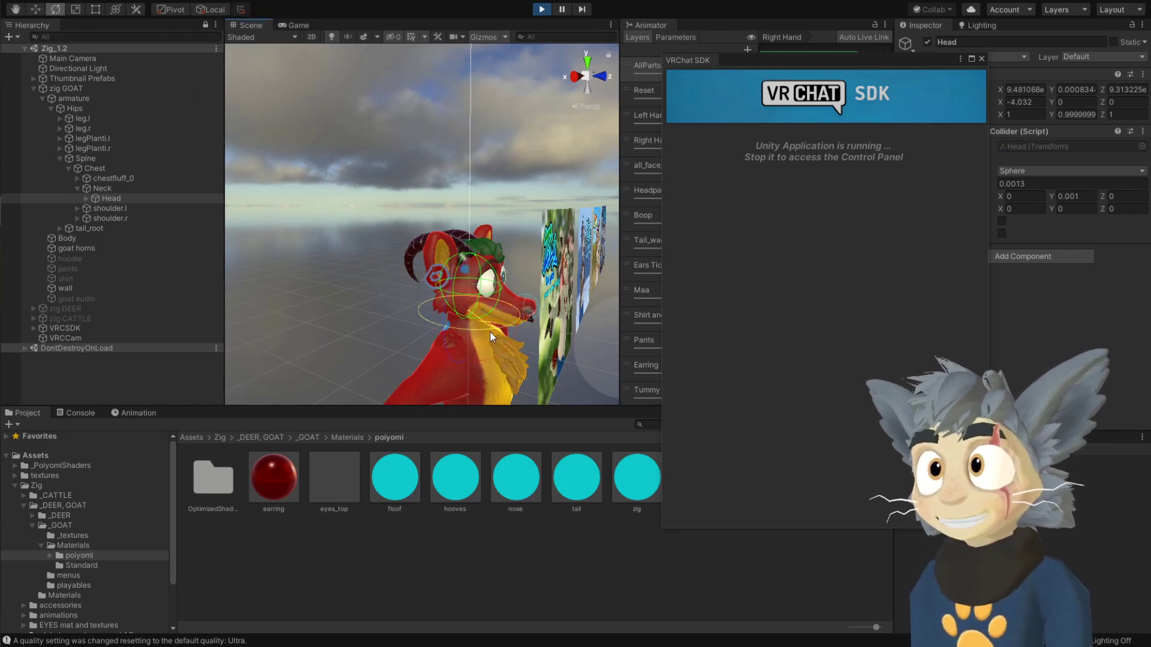
left_click_drag(486, 332, 459, 338)
right_click_drag(495, 354, 251, 294)
left_click_drag(406, 190, 390, 231, "alt")
scroll(324, 222, "up", 3)
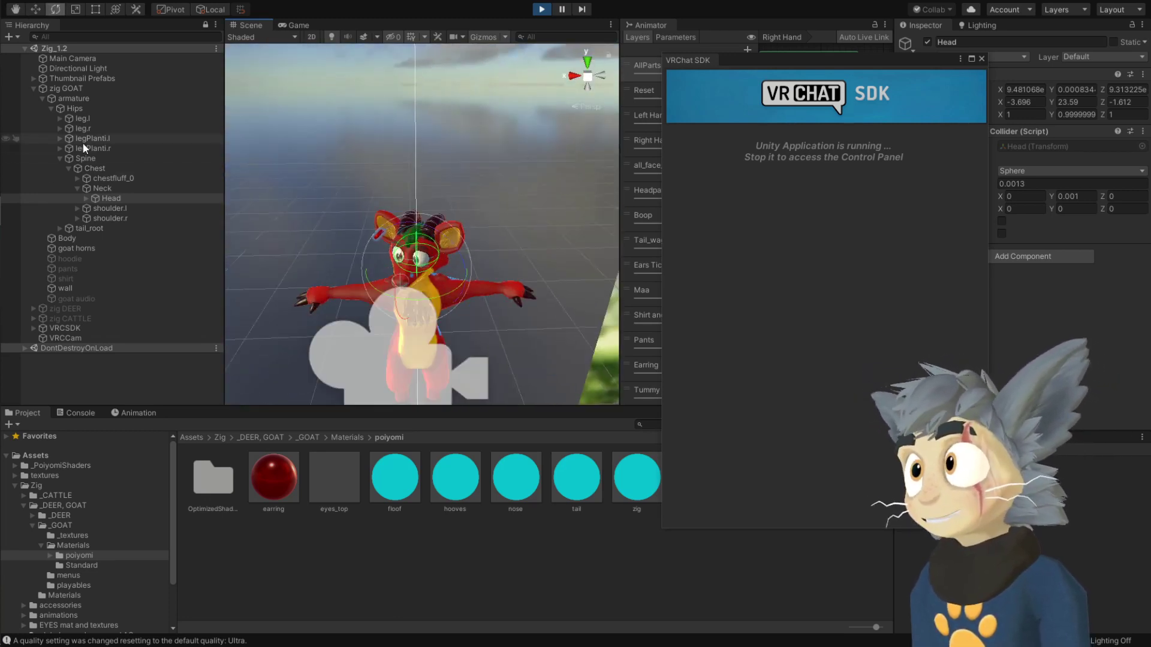
Pose the avatar's shoulder bones and move the VRCCam to about X -0.029, Y 1.671, Z 0.572 for a close-up
left_click(84, 208)
left_click(110, 218)
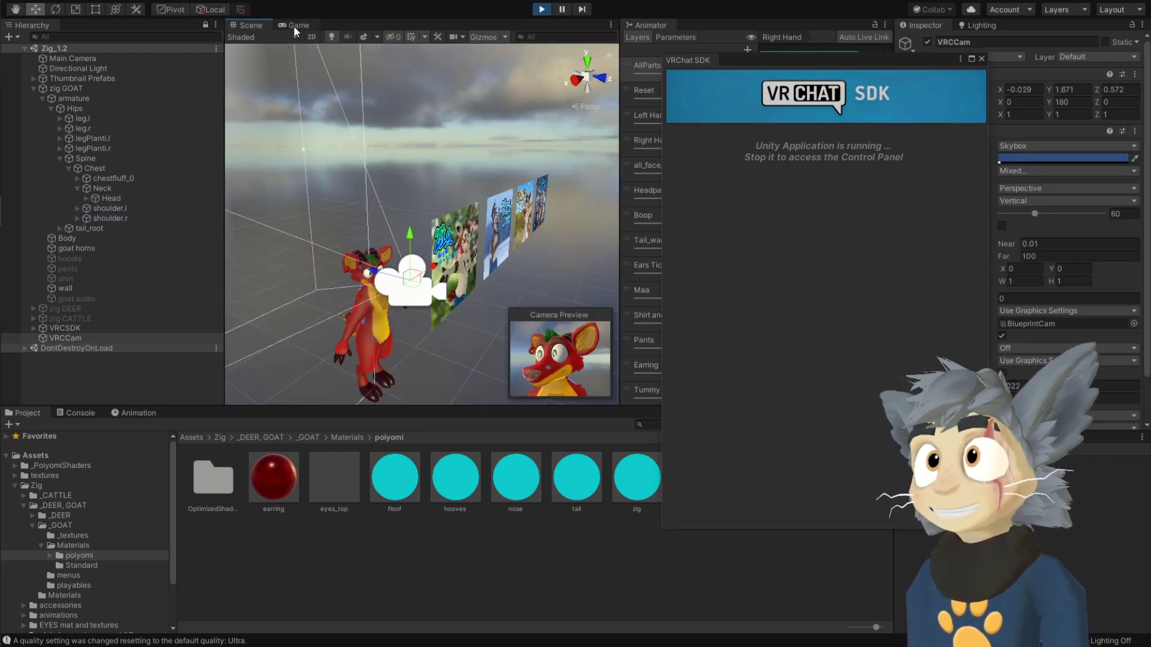
Check the preview image in the New Avatar form, upload the avatar and close the upload confirmation
left_click(294, 26)
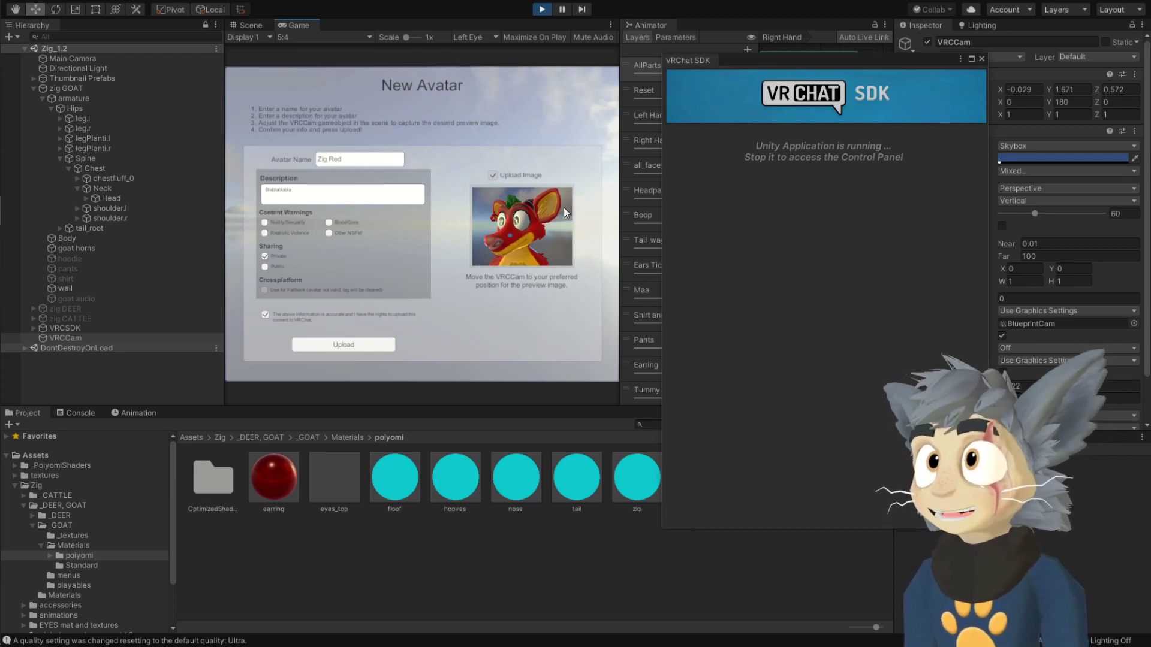
left_click(339, 347)
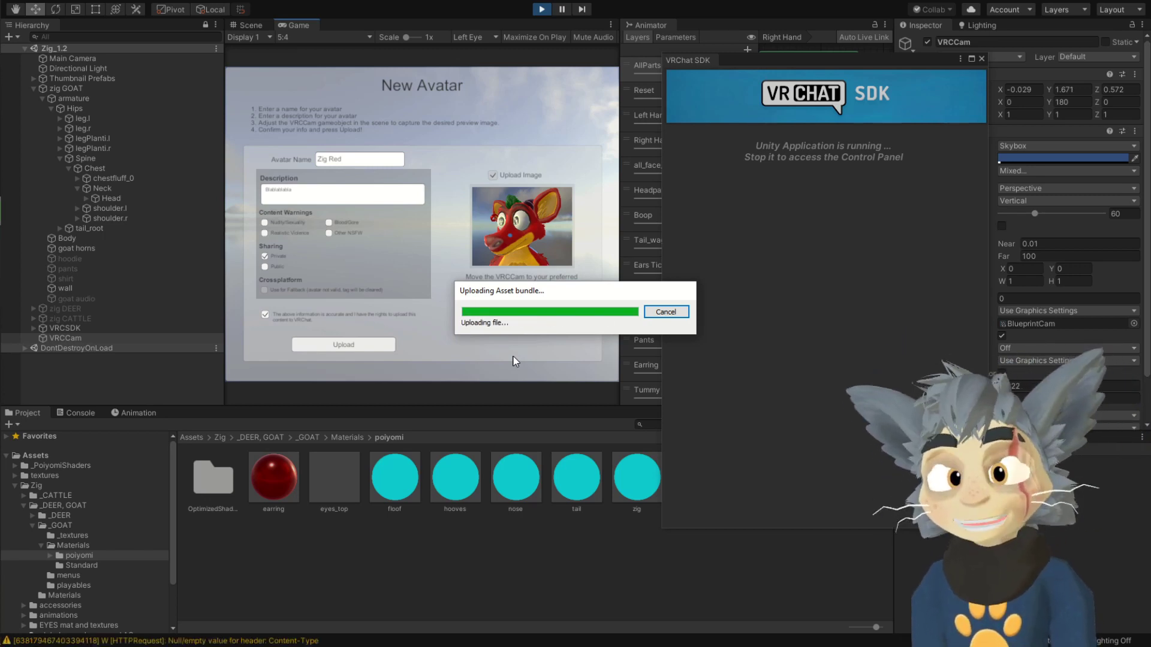
left_click(683, 340)
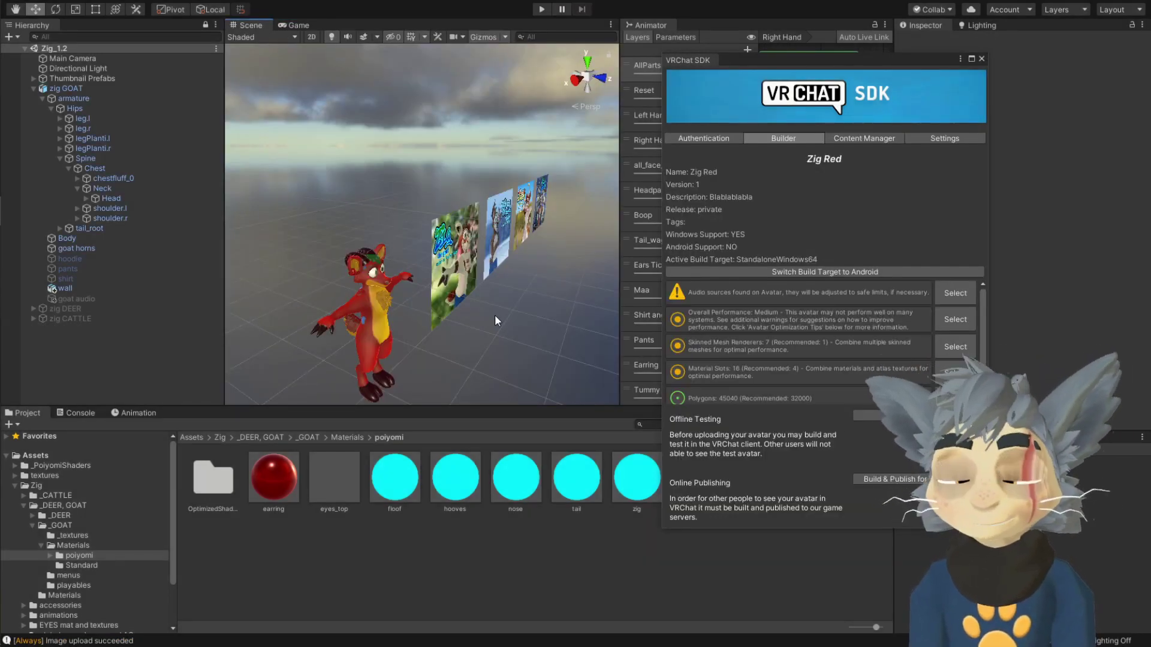
Reactivate the zig DEER and zig CATTLE avatars beside zig GOAT
double_click(64, 88)
left_click_drag(867, 60, 771, 68)
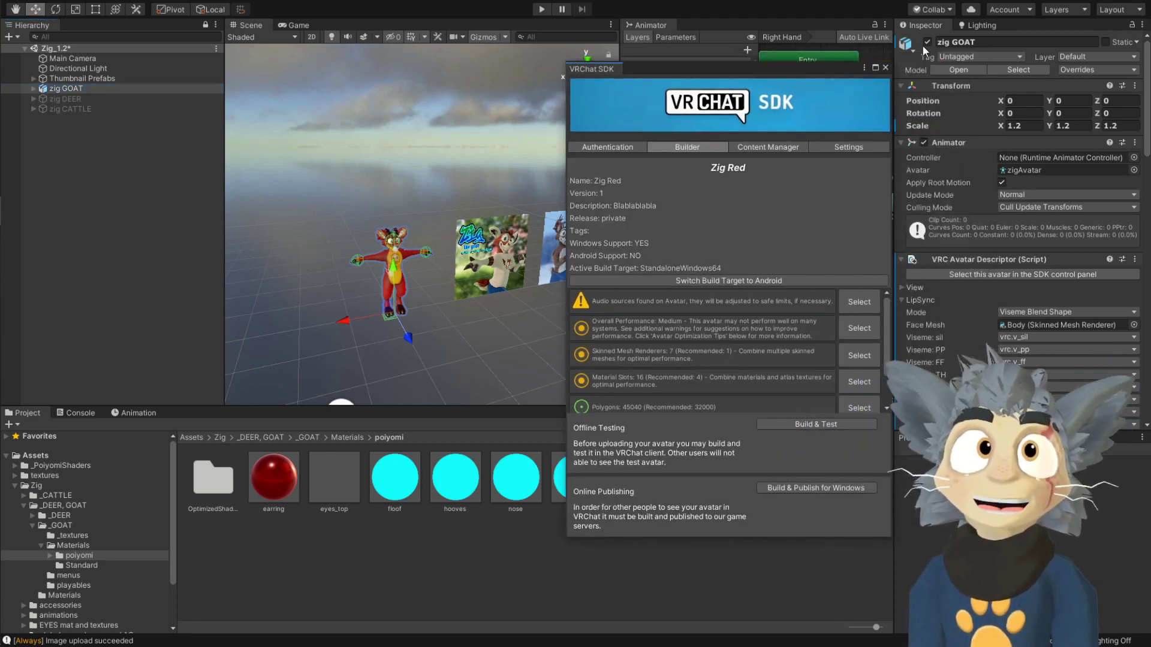
left_click(85, 100)
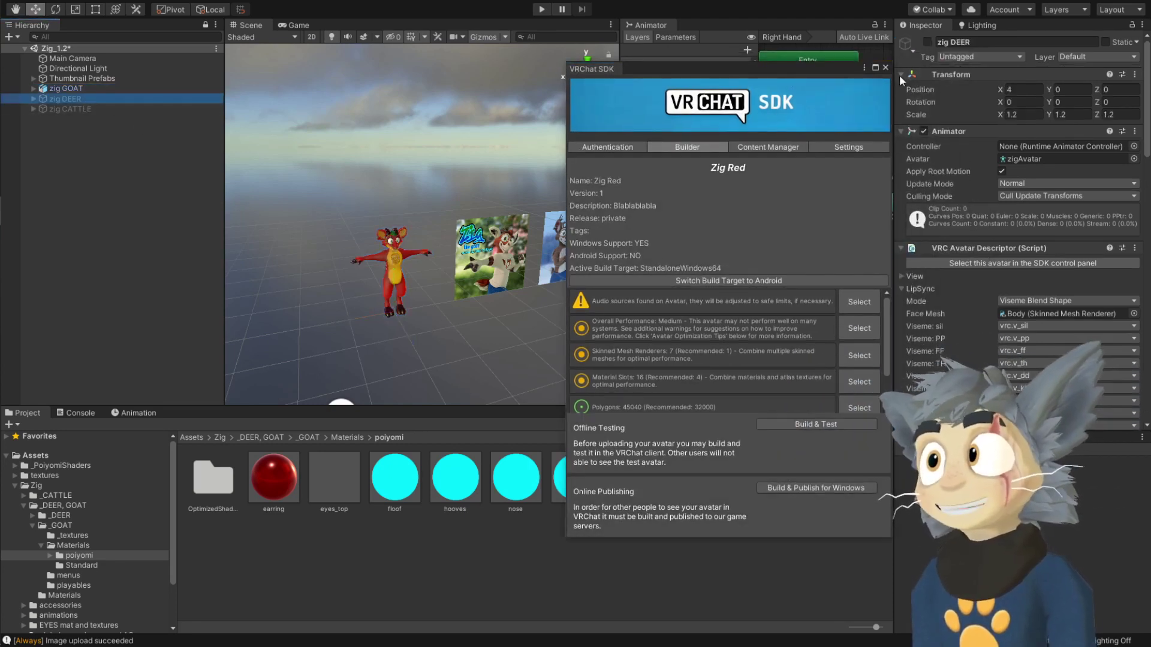
left_click(927, 42)
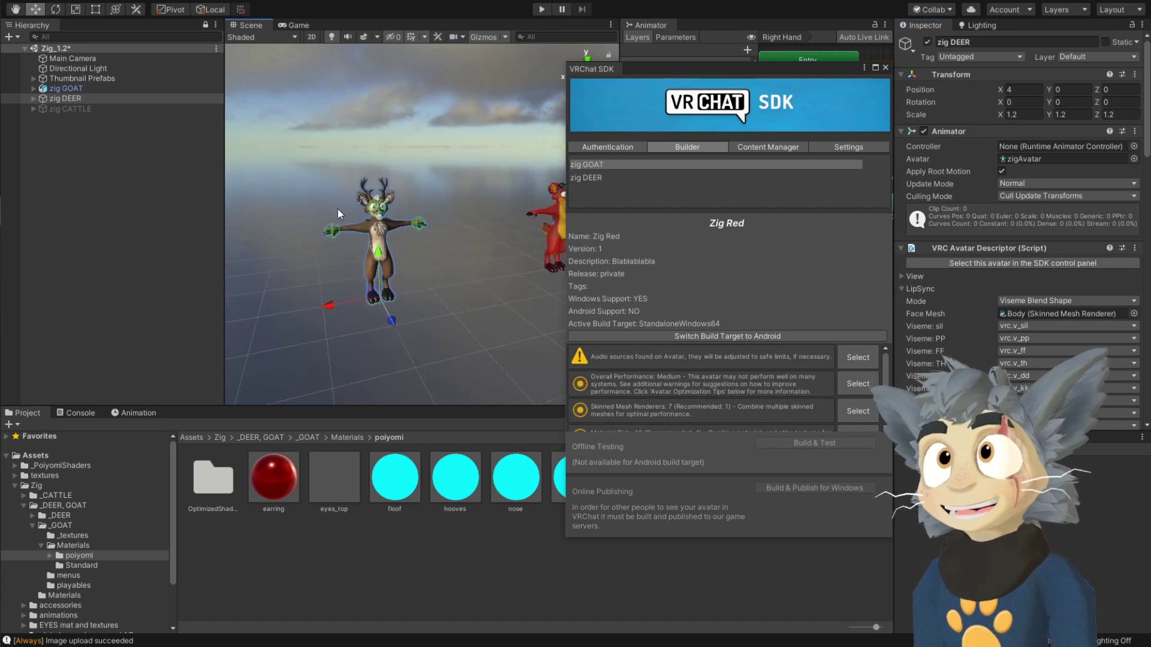
left_click(66, 109)
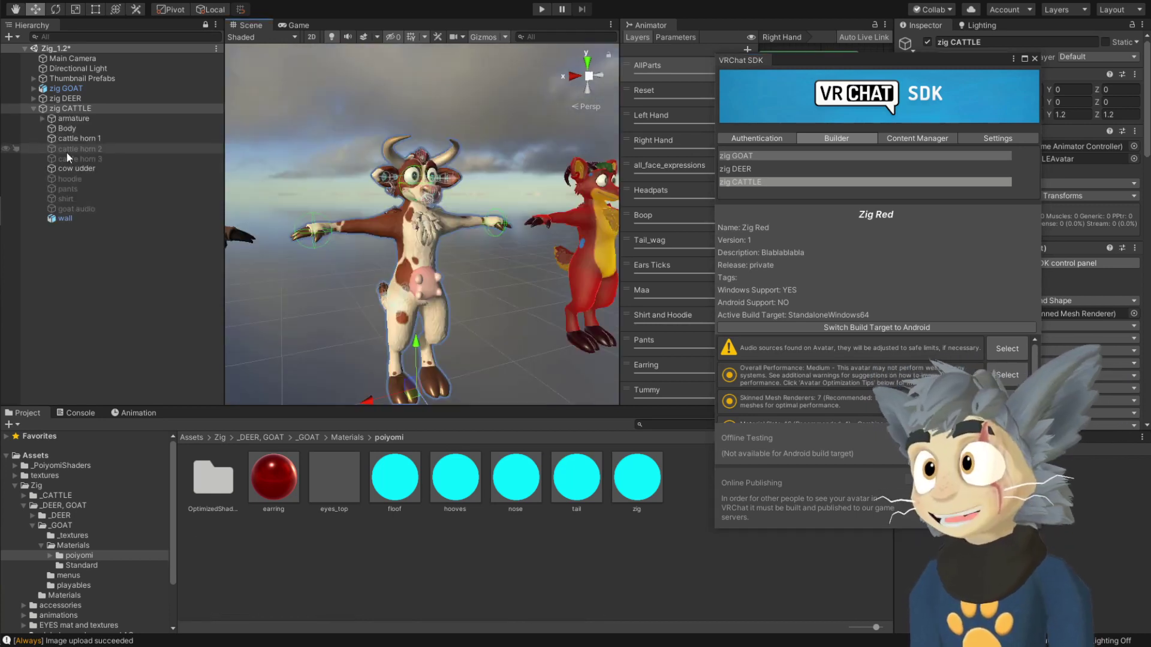
Swap the horns of the zig CATTLE avatar by activating cattle horn 3 and deactivating cattle horn 2
left_click(75, 150)
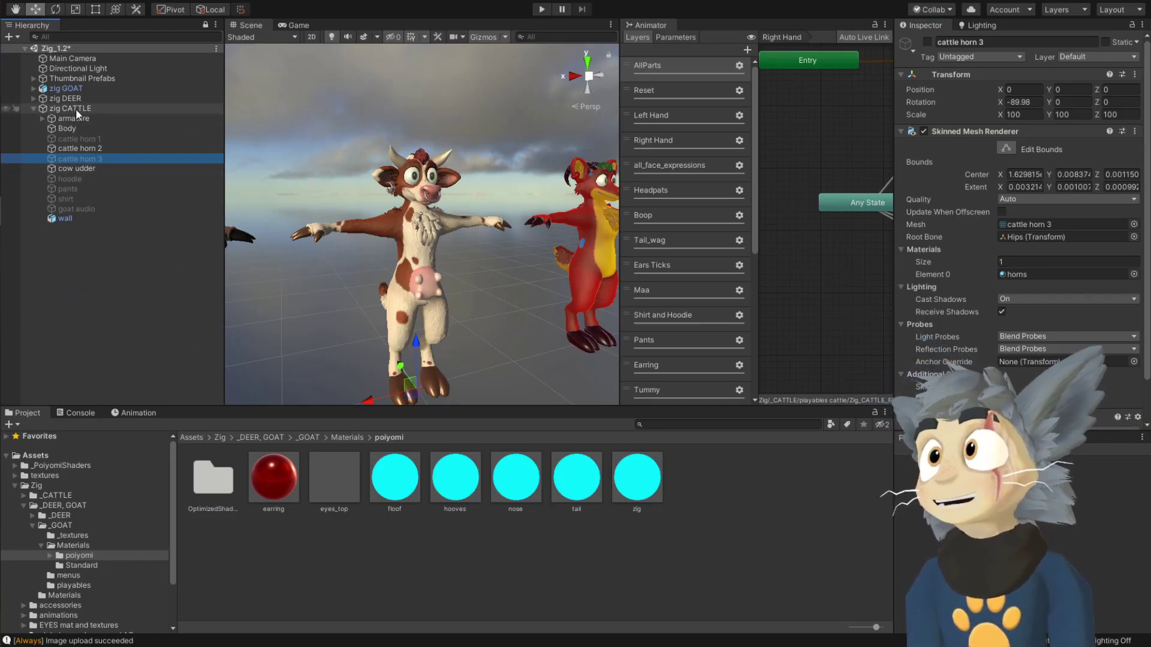
left_click(32, 109)
left_click(31, 109)
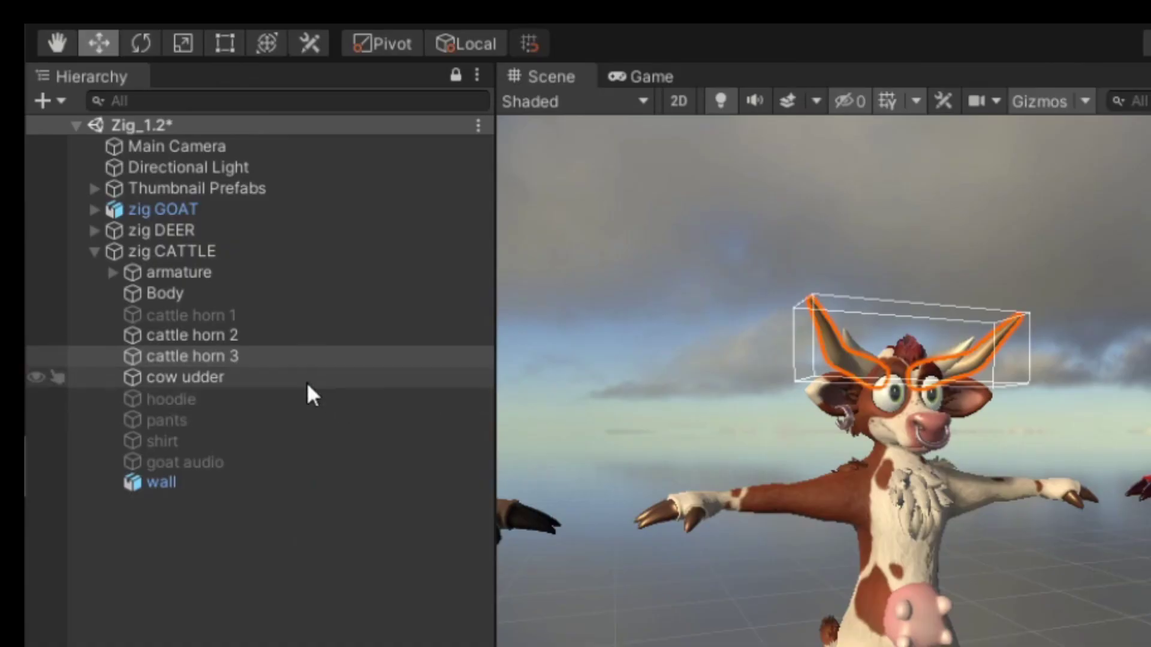
left_click(289, 336)
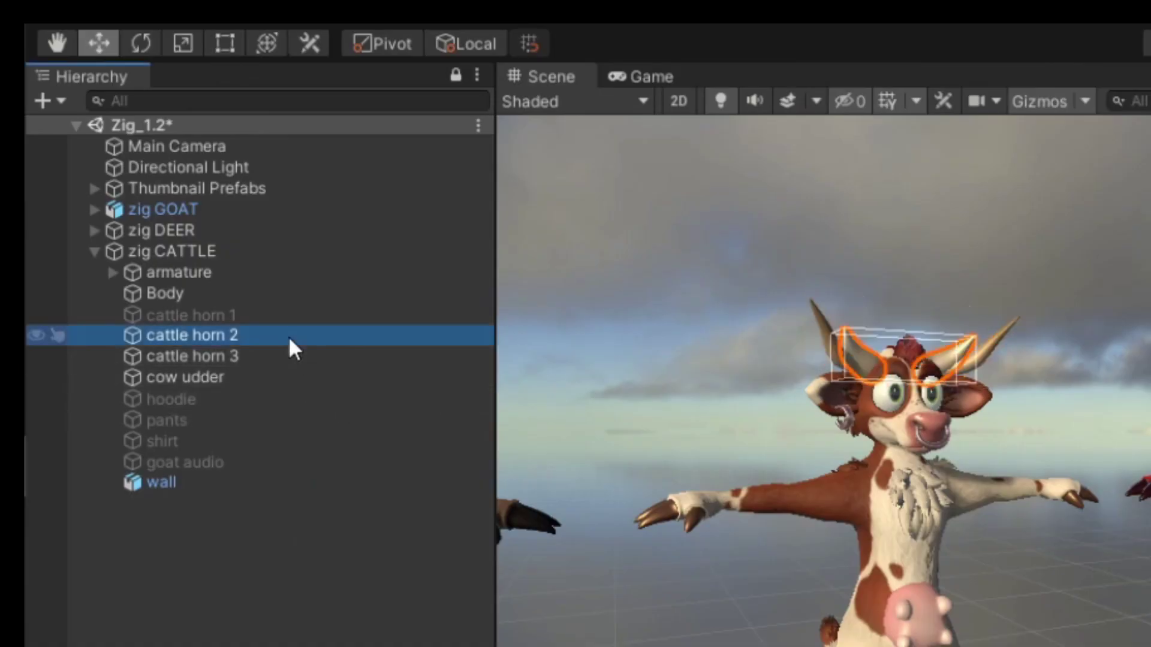
left_click(635, 112)
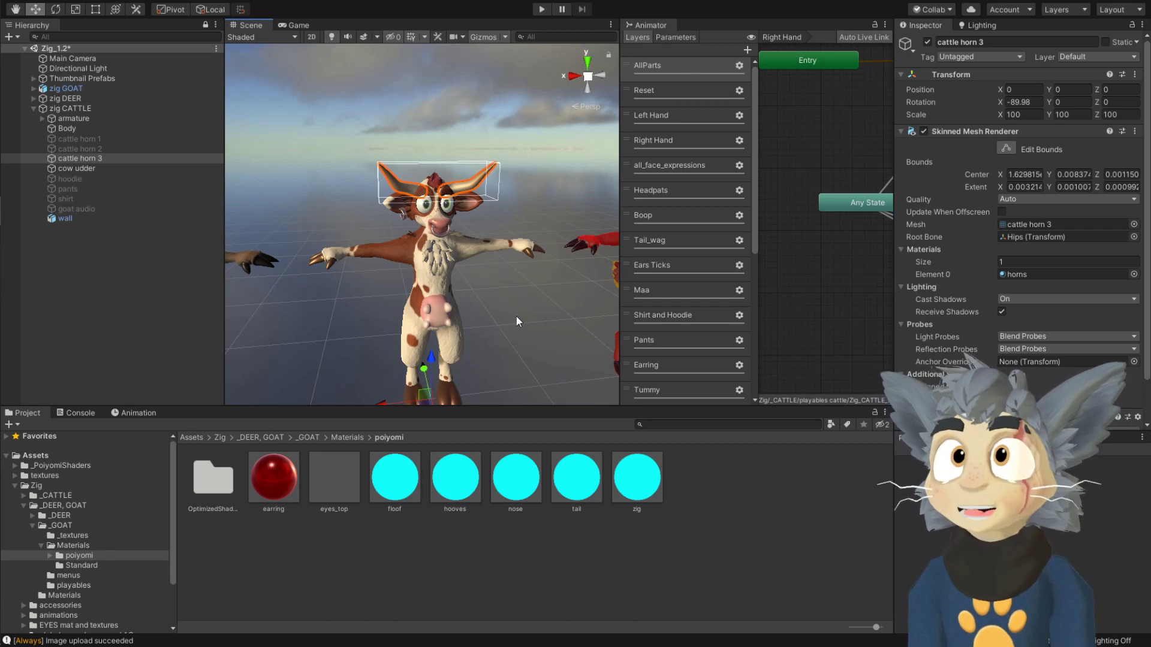
left_click(516, 317)
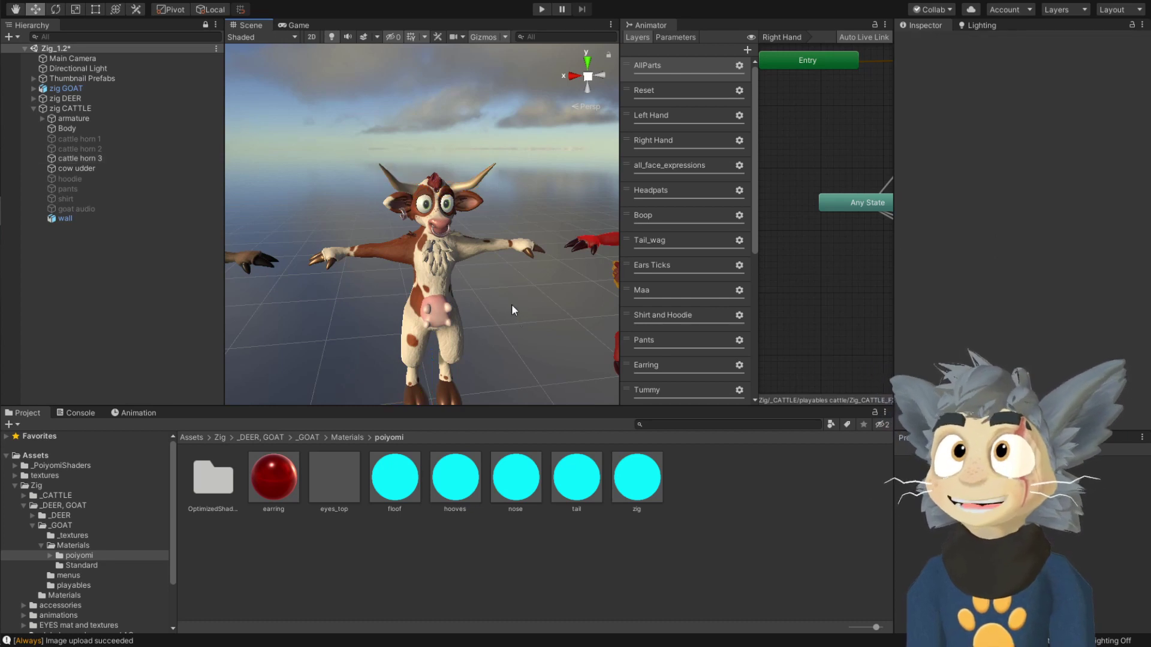
right_click_drag(495, 294, 501, 302)
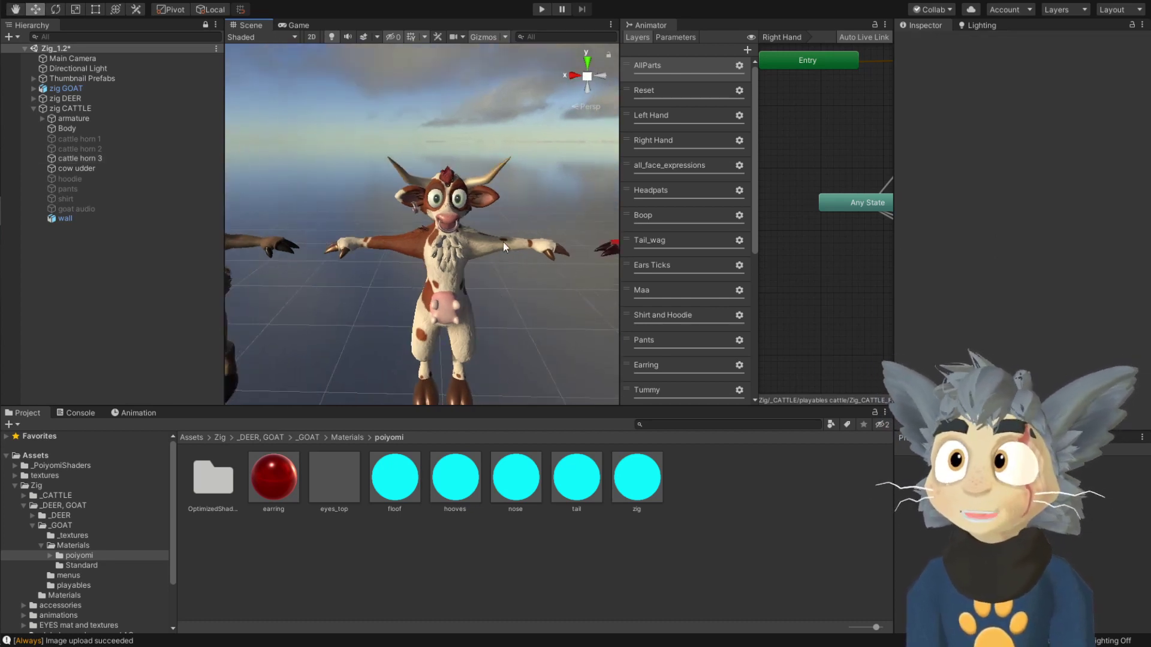
Expand the zig DEER avatar's hierarchy down to the child bones of Hips
right_click_drag(380, 337, 413, 330)
mouse_move(413, 330)
middle_mouse_down()
mouse_move(432, 327)
mouse_move(409, 339)
middle_mouse_up()
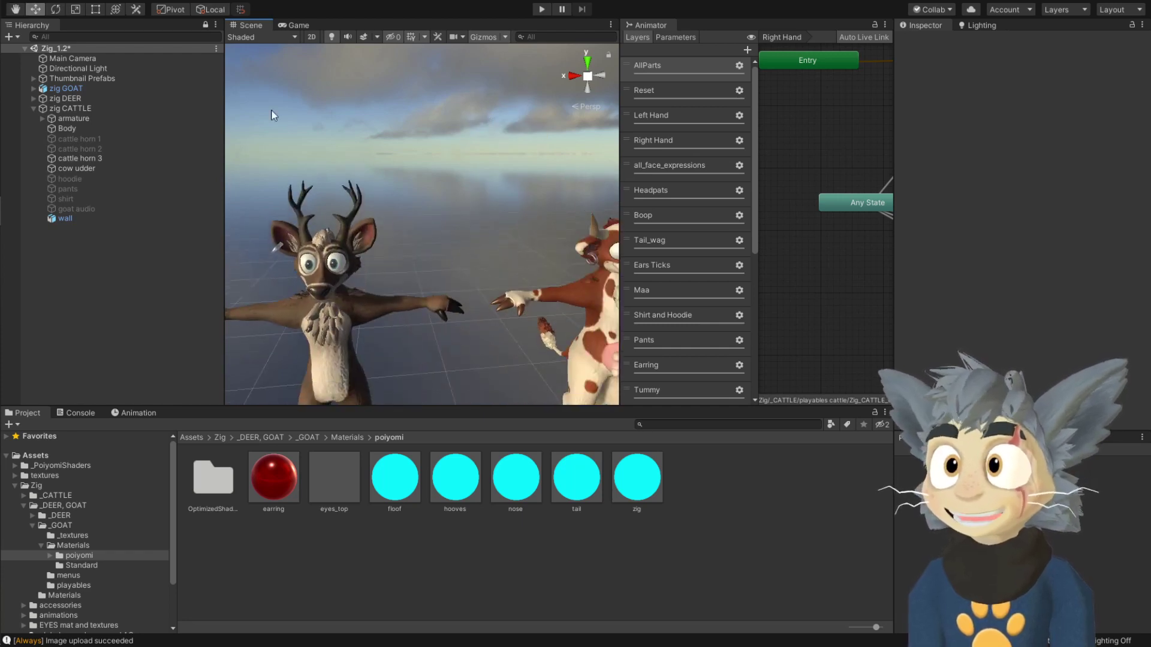
left_click(33, 99)
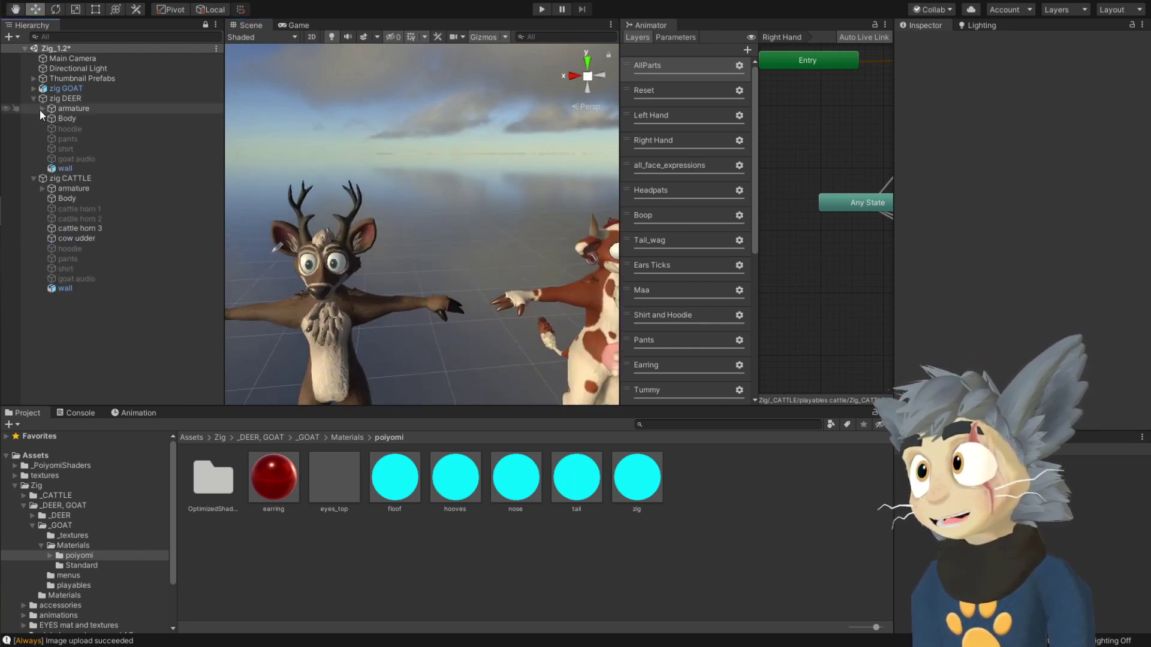
right_click_drag(342, 258, 362, 246)
middle_click_drag(307, 277, 334, 268)
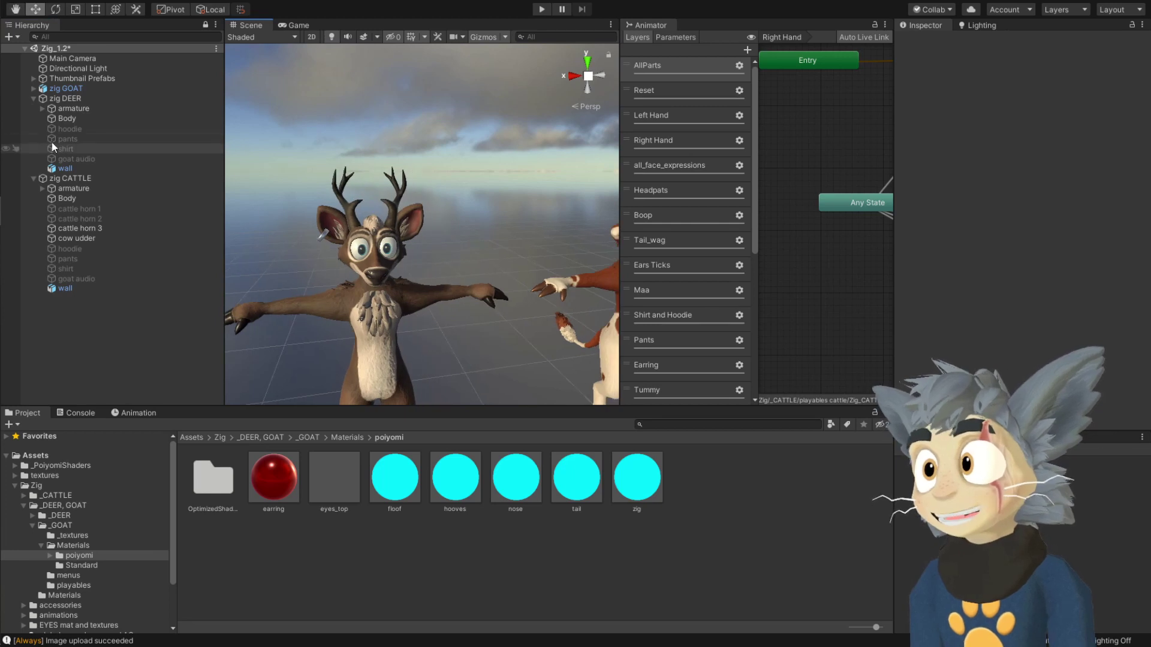
left_click(42, 107)
left_click(50, 118)
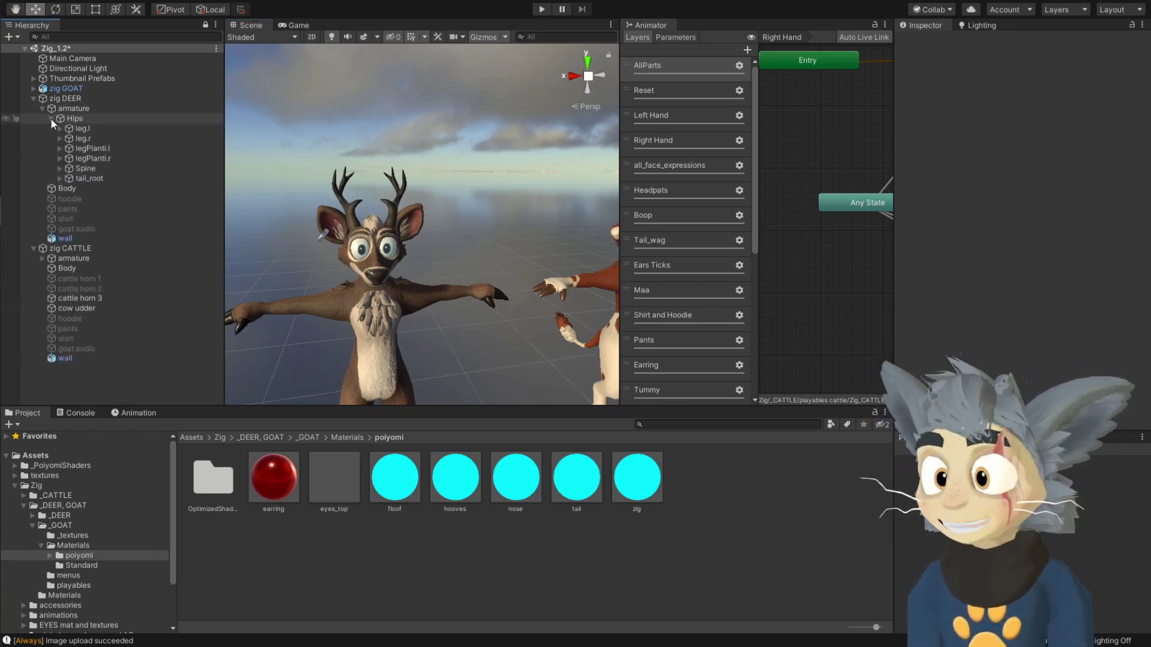
left_click(33, 99)
left_click(34, 99)
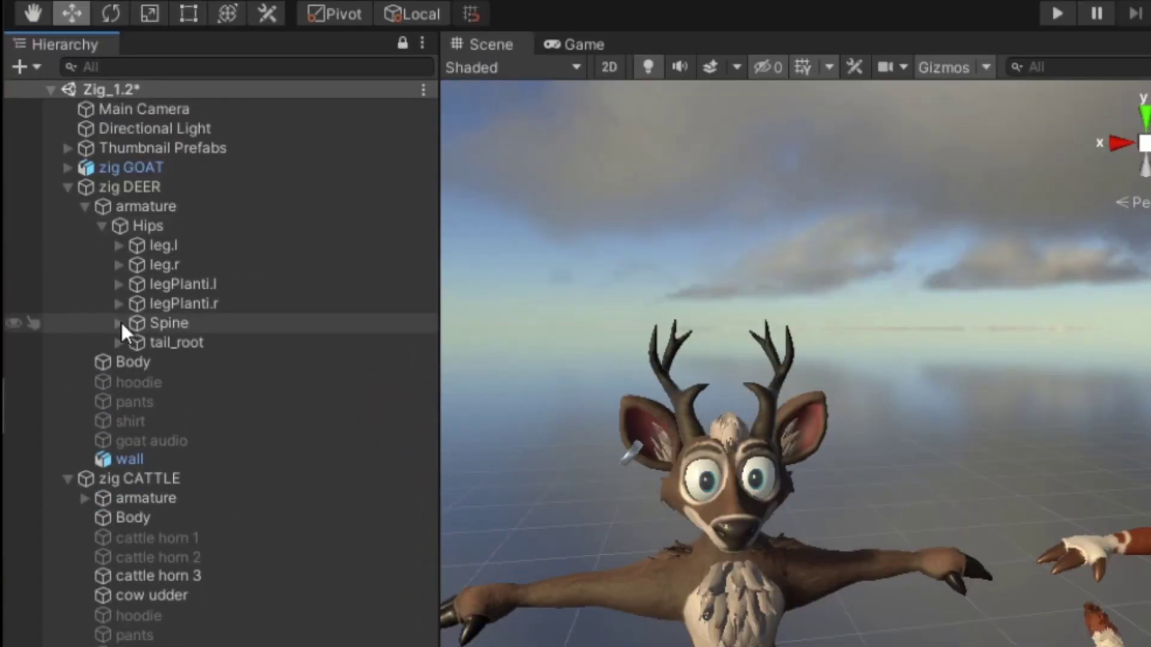
Expand the deer's Spine, Chest, Neck and Head bones and open the ANTLERS group to list its antler objects
left_click(118, 323)
left_click(136, 342)
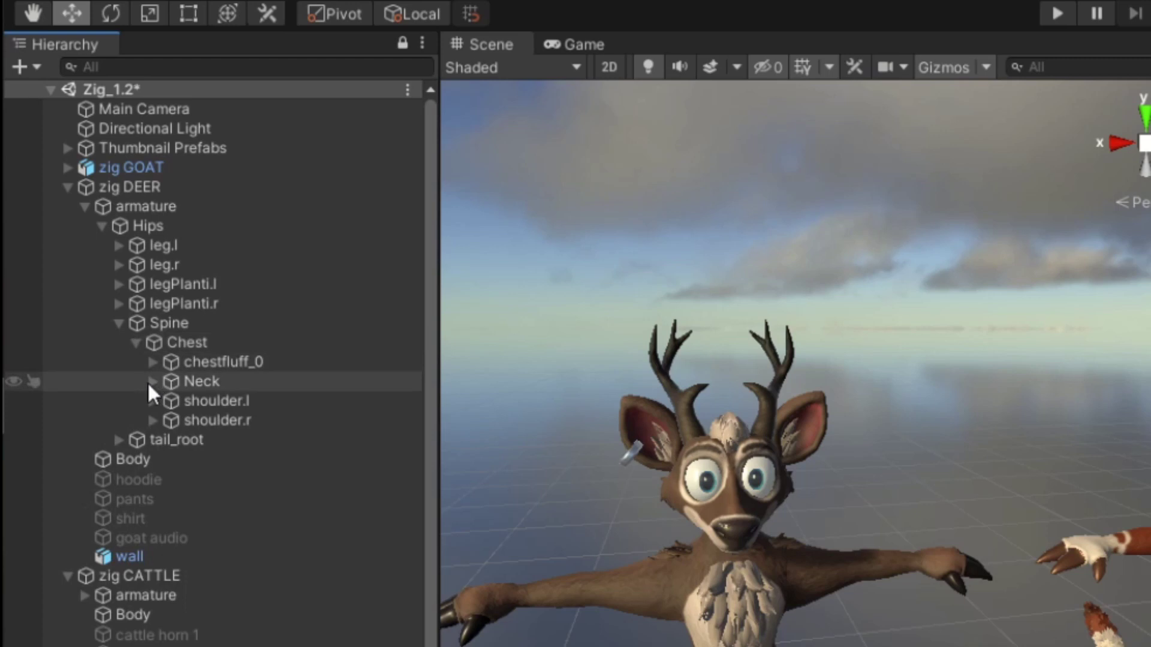
left_click(152, 382)
left_click(170, 401)
scroll(276, 467, "down", 3)
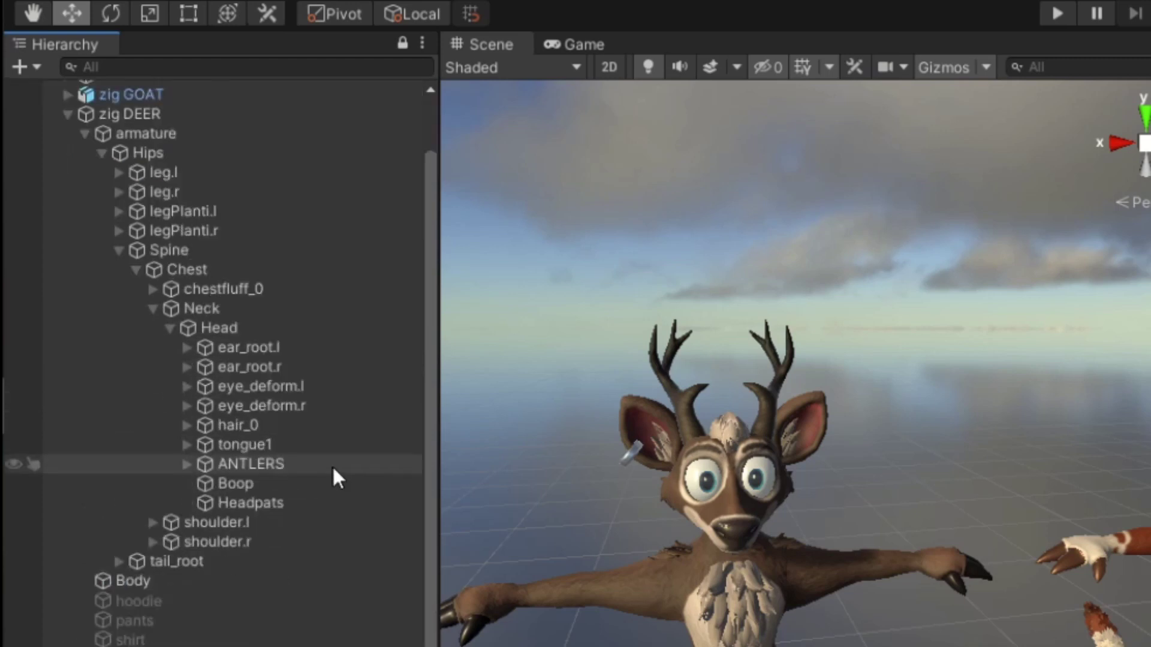
left_click(246, 468)
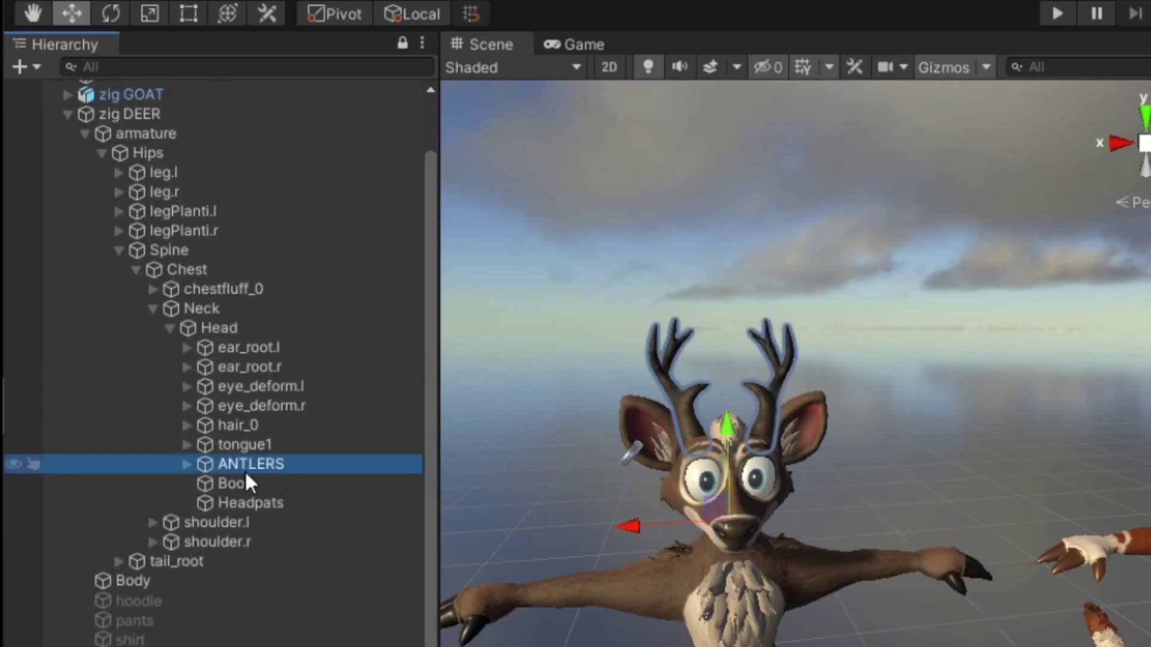
left_click(185, 466)
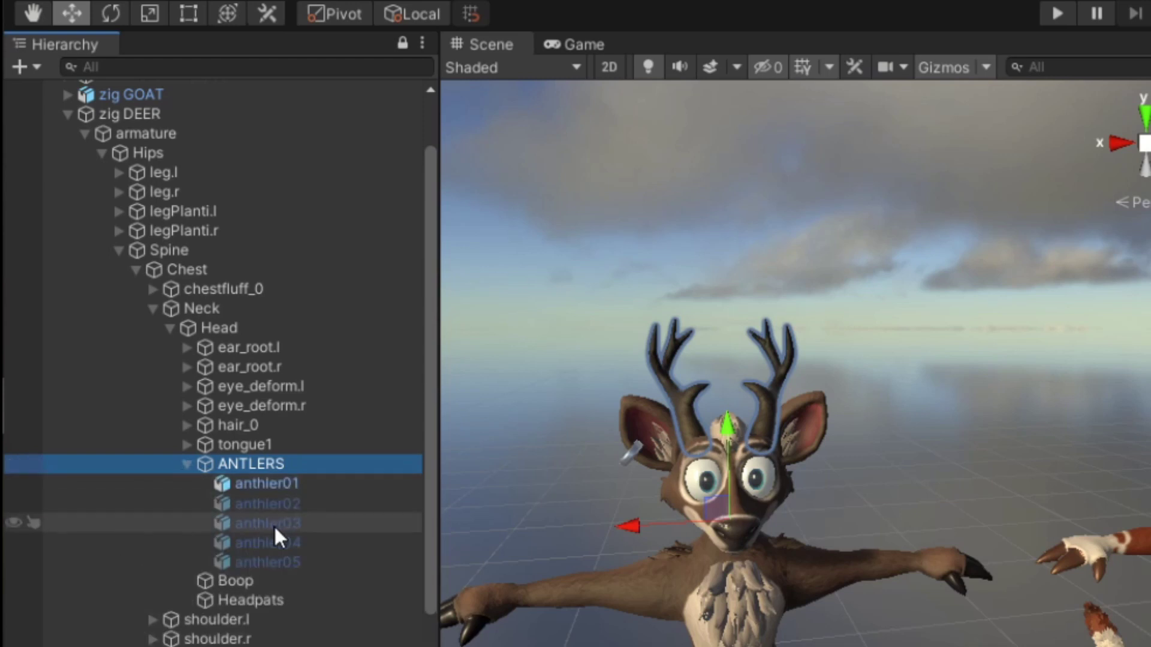
Swap the deer's antlers by deactivating anthler01 and activating anthler03, and frame them in the scene
left_click(315, 485)
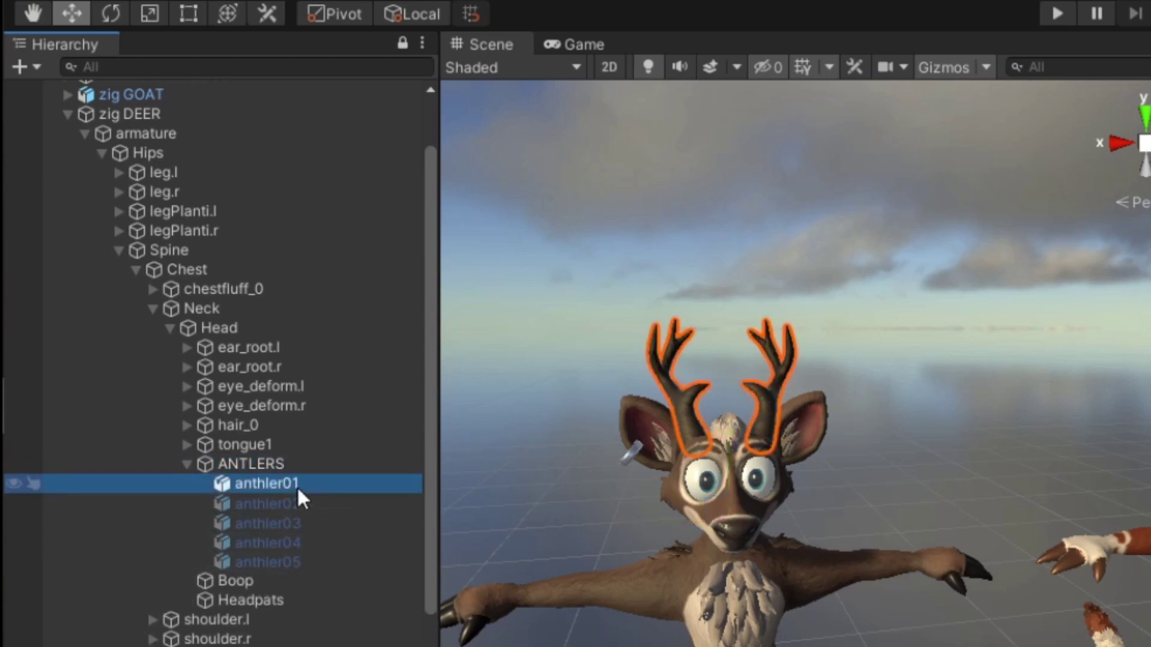
middle_click_drag(1097, 493, 1006, 463)
scroll(839, 522, "up", 2)
scroll(1051, 432, "up", 3)
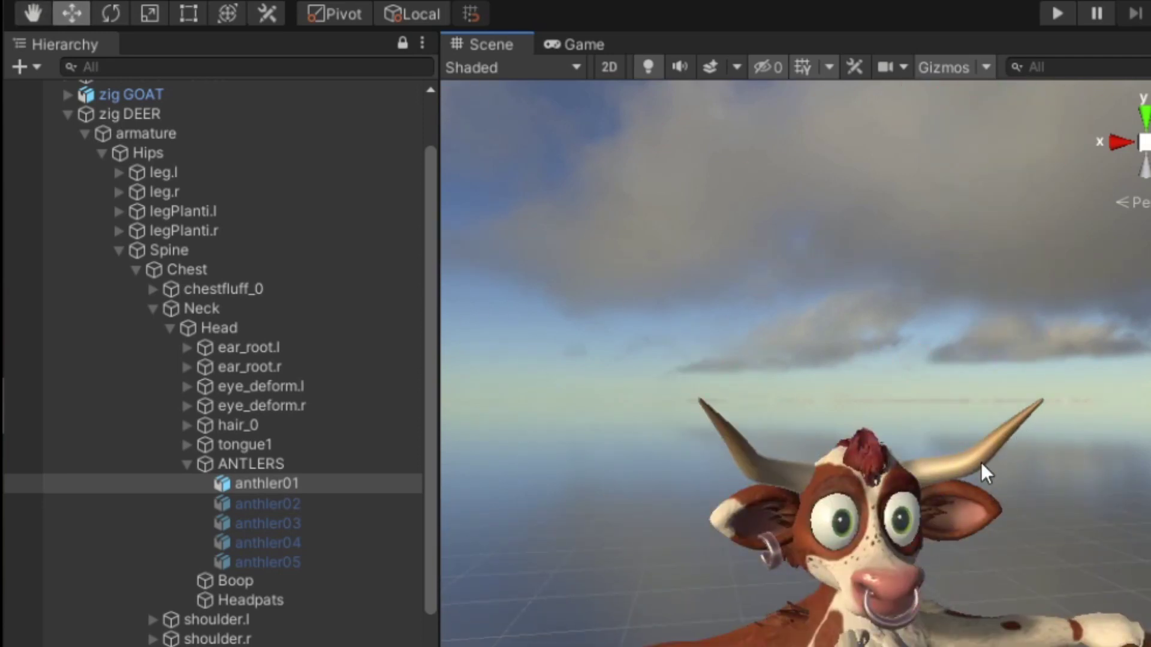
key("f")
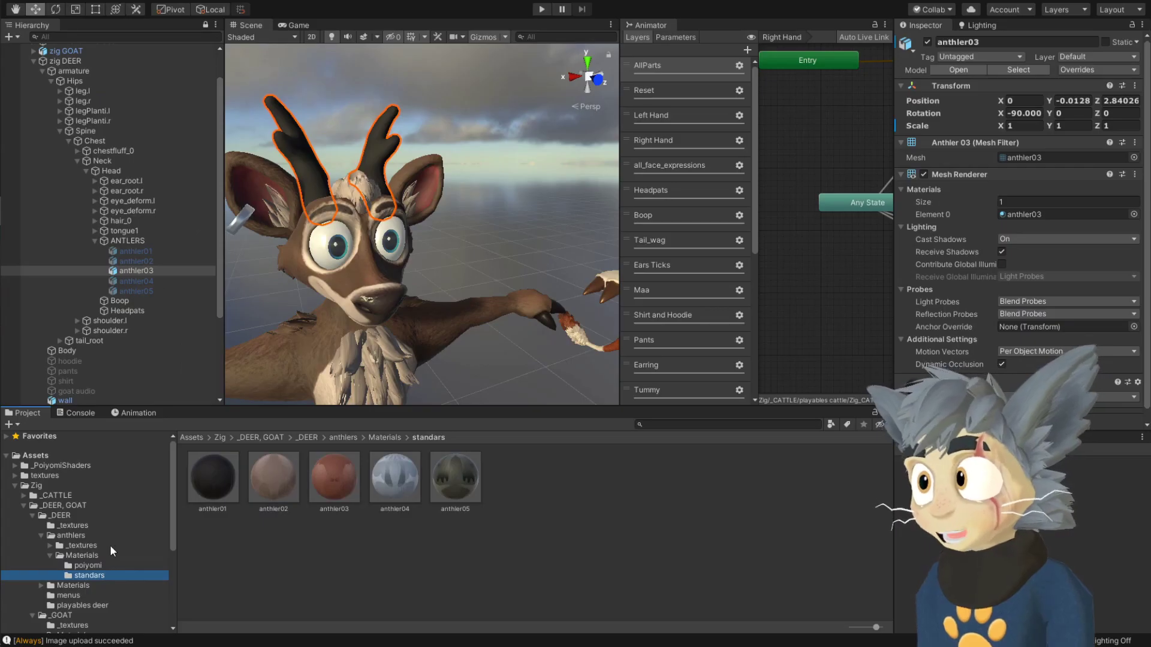
Apply the anthler03 material from the antlers' standars materials folder to the deer's anthler03 antlers
left_click(96, 564)
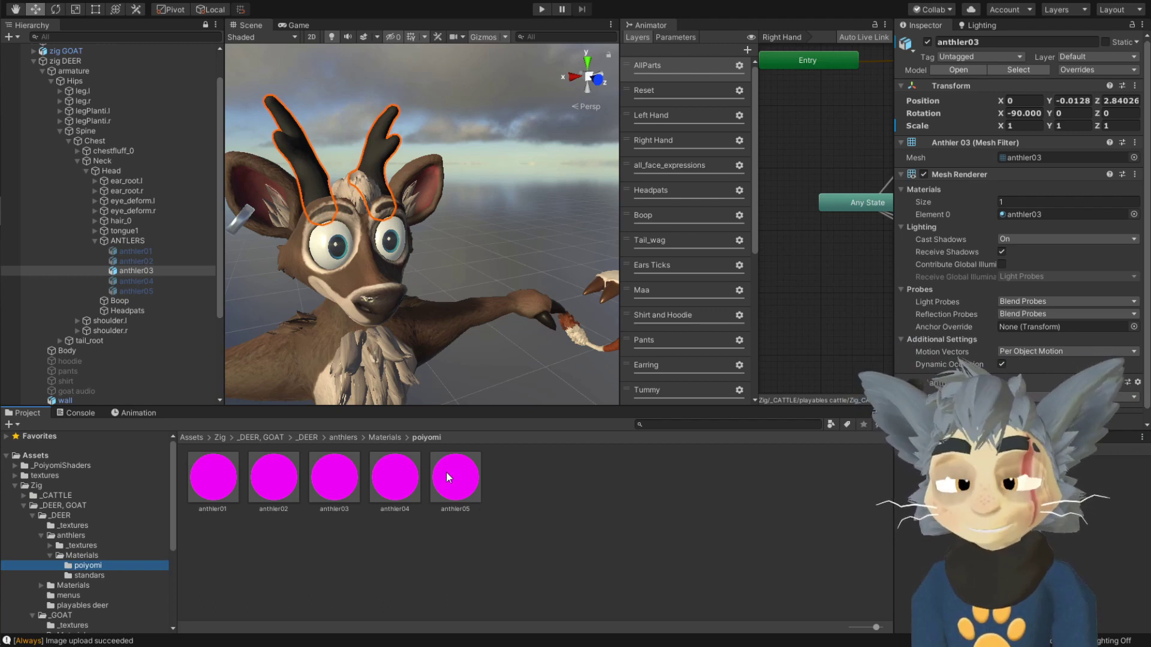
left_click(89, 575)
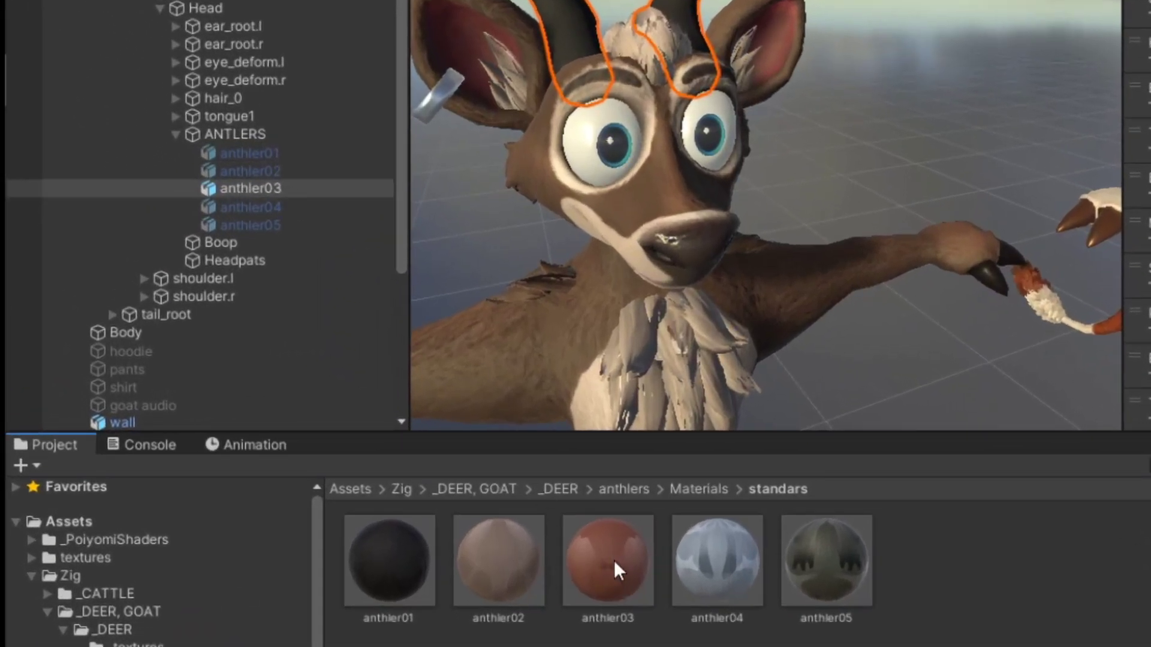
left_click_drag(611, 566, 543, 0)
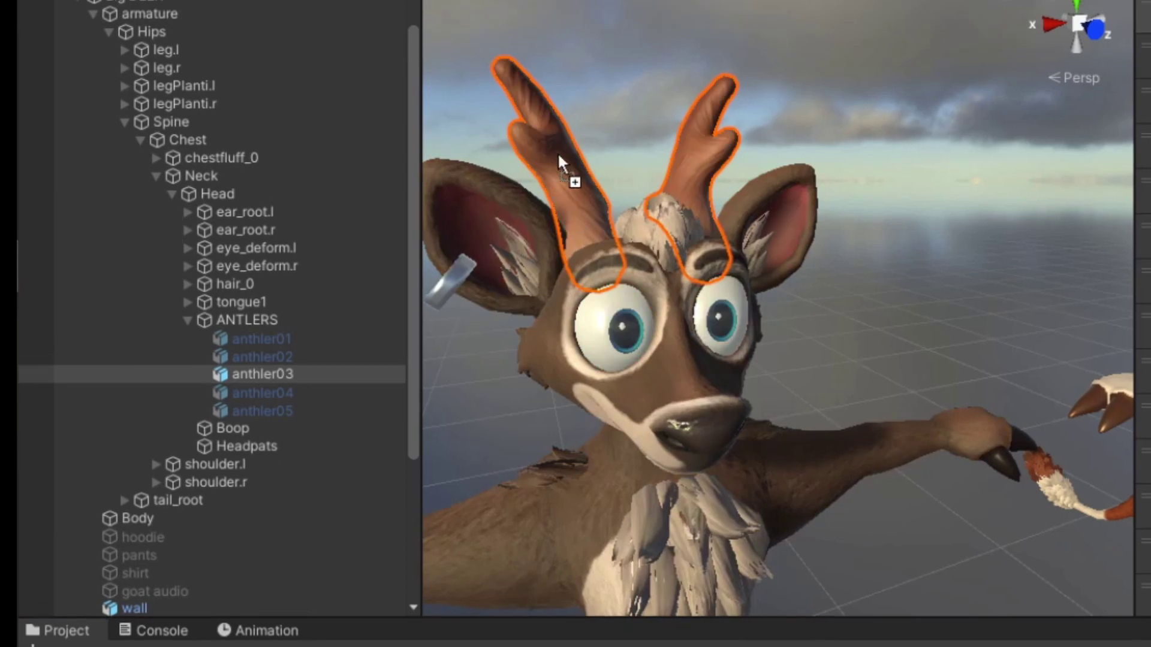
left_click_drag(566, 174, 577, 186)
right_click_drag(893, 467, 801, 454)
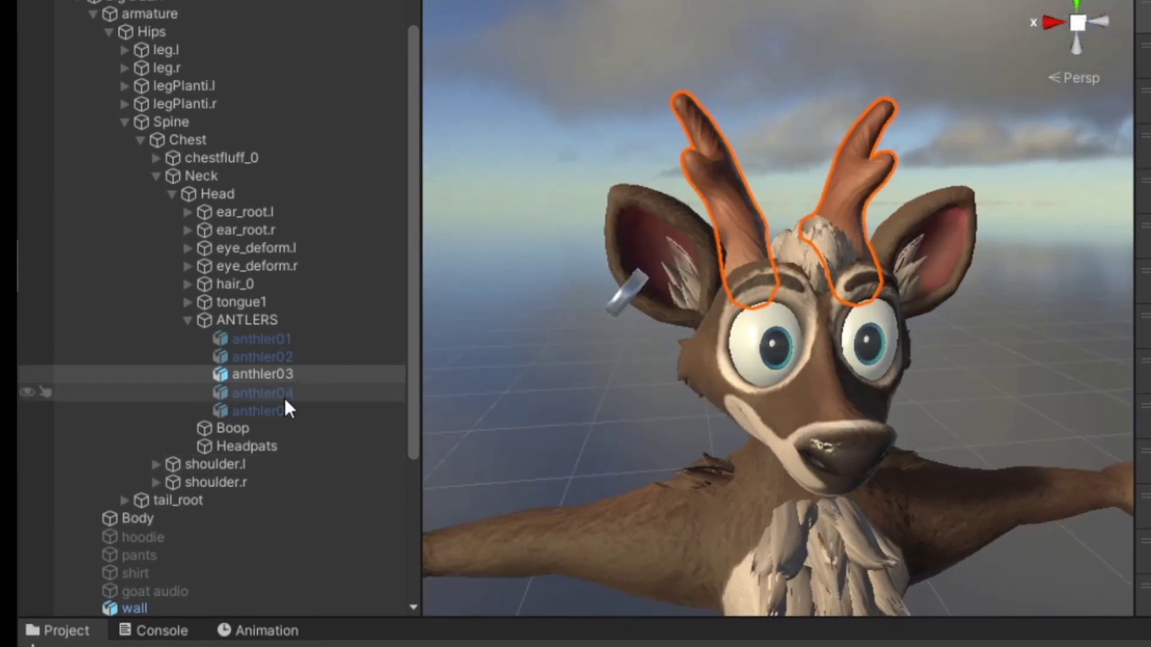
Switch the deer back to anthler01 and delete the unused anthler02 to anthler05 from the ANTLERS group
left_click(296, 389)
left_click(285, 338)
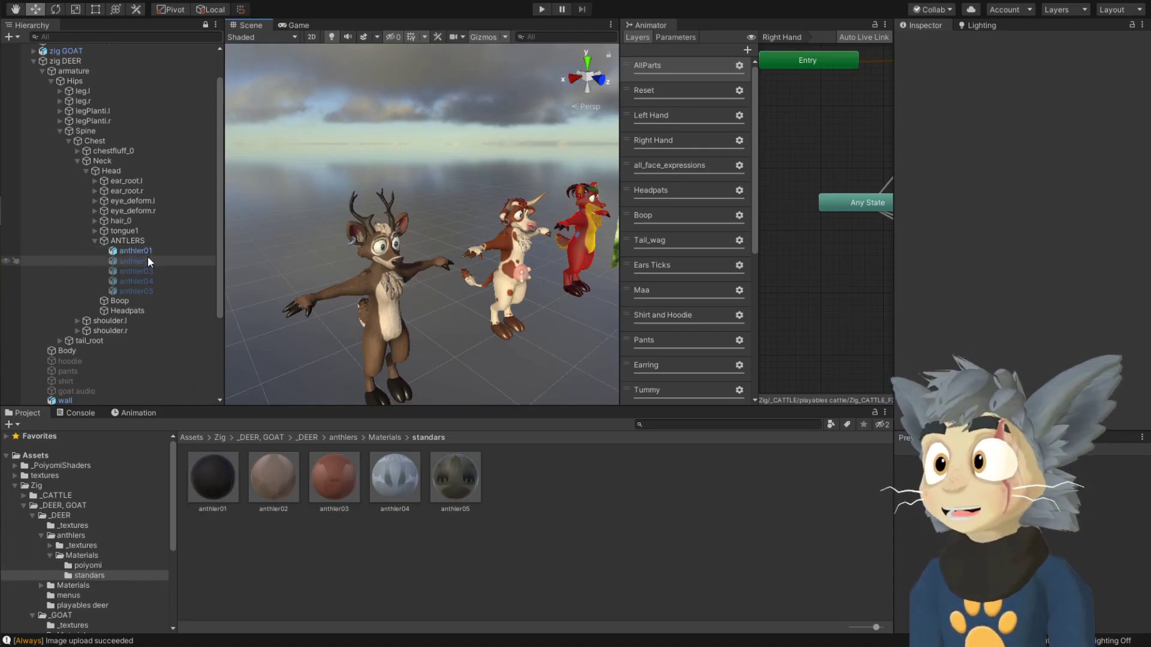
left_click(150, 261)
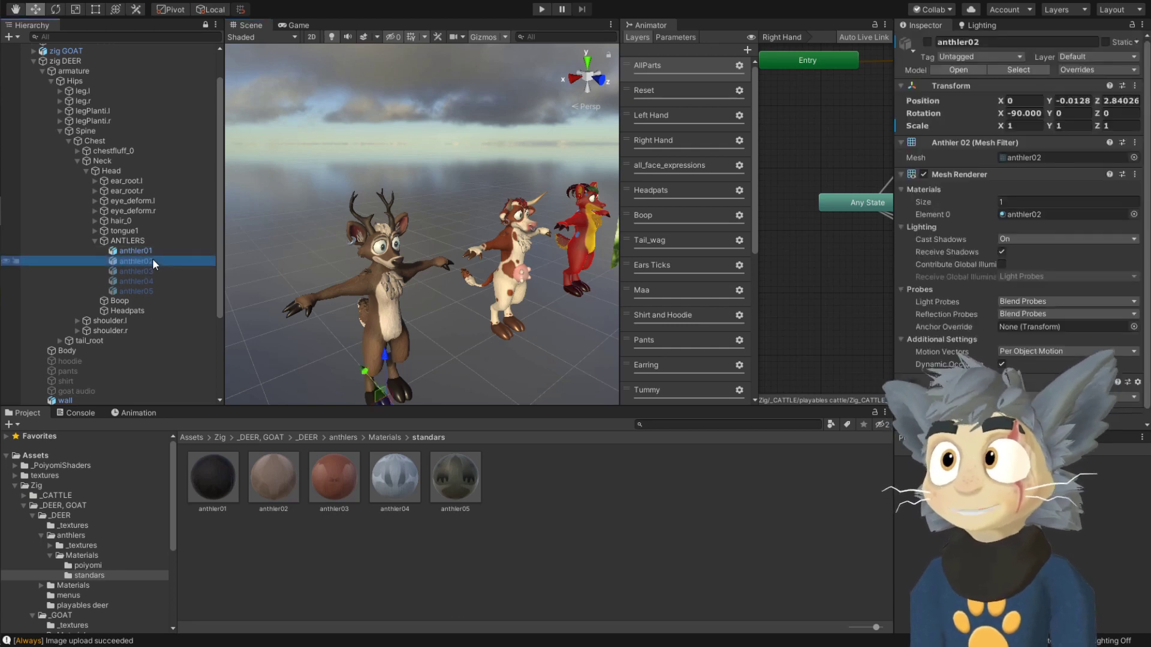
left_click(160, 288, "shift")
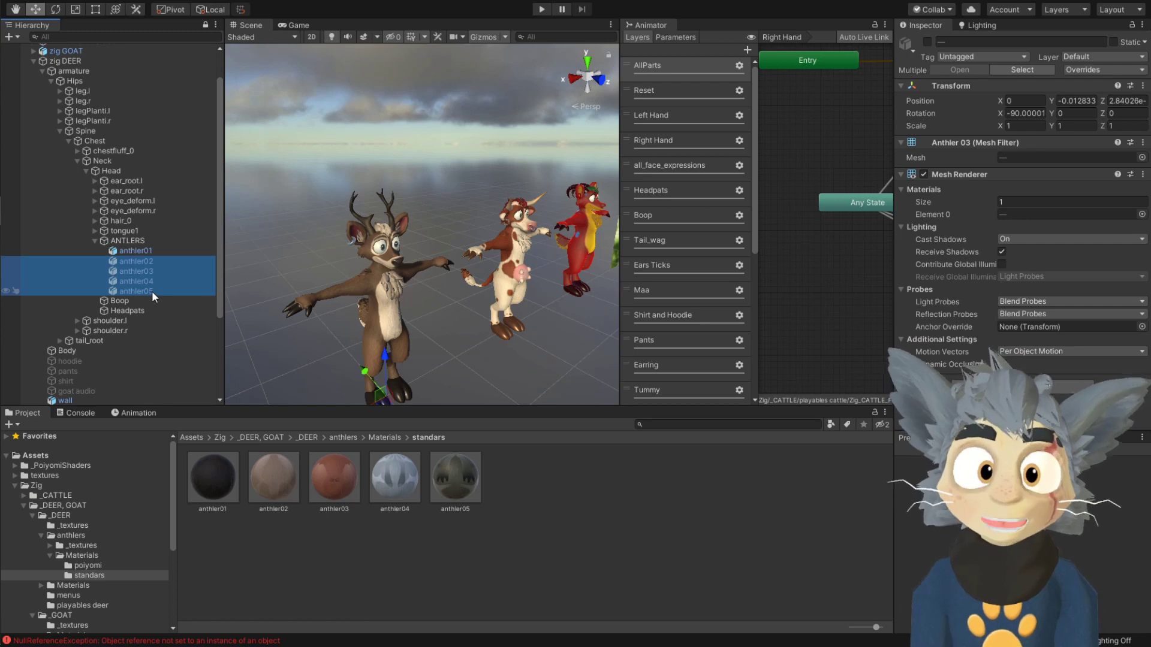
right_click(150, 271)
left_click(181, 338)
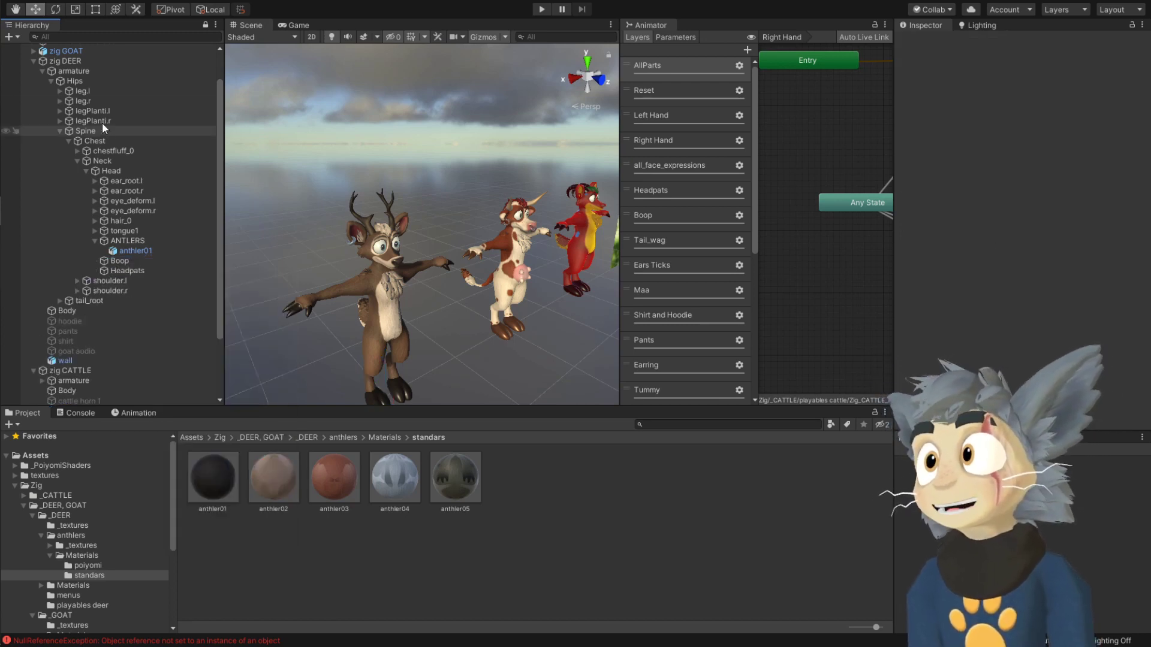
Select the zig DEER avatar and review its performance warnings in the VRChat SDK build window
left_click(73, 60)
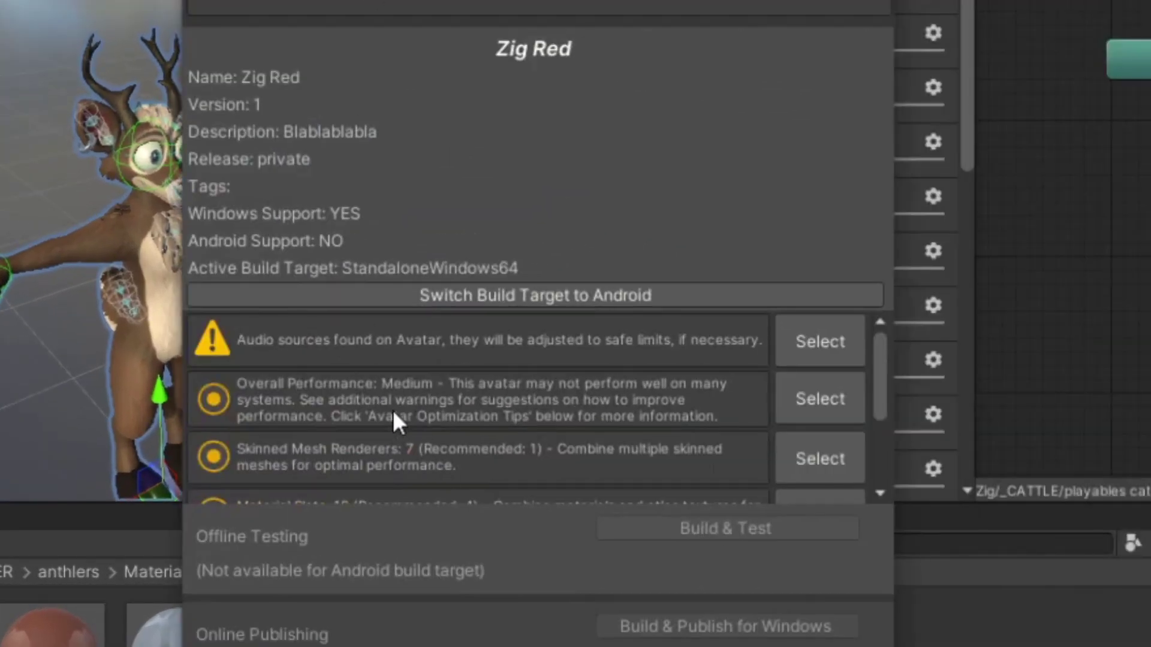
scroll(396, 414, "down", 3)
scroll(359, 413, "up", 3)
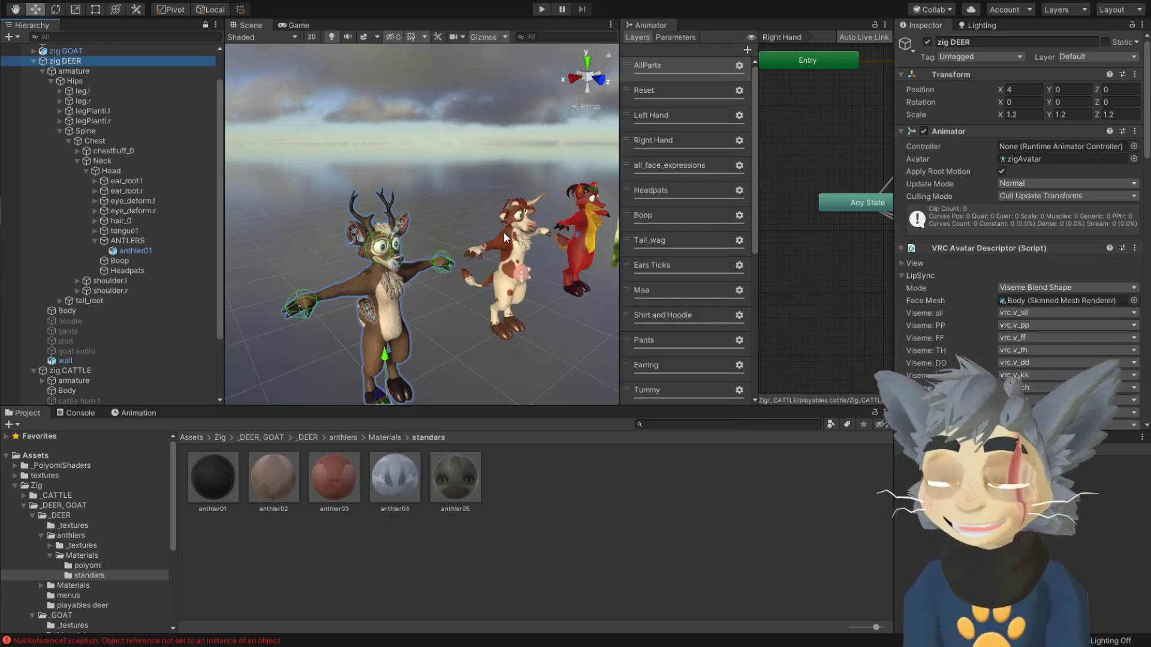
Add the anthler04 model from the anthlers folder to zig DEER and parent it to ANTLERS under the Head bone
middle_click_drag(503, 232, 449, 258)
scroll(449, 253, "up", 4)
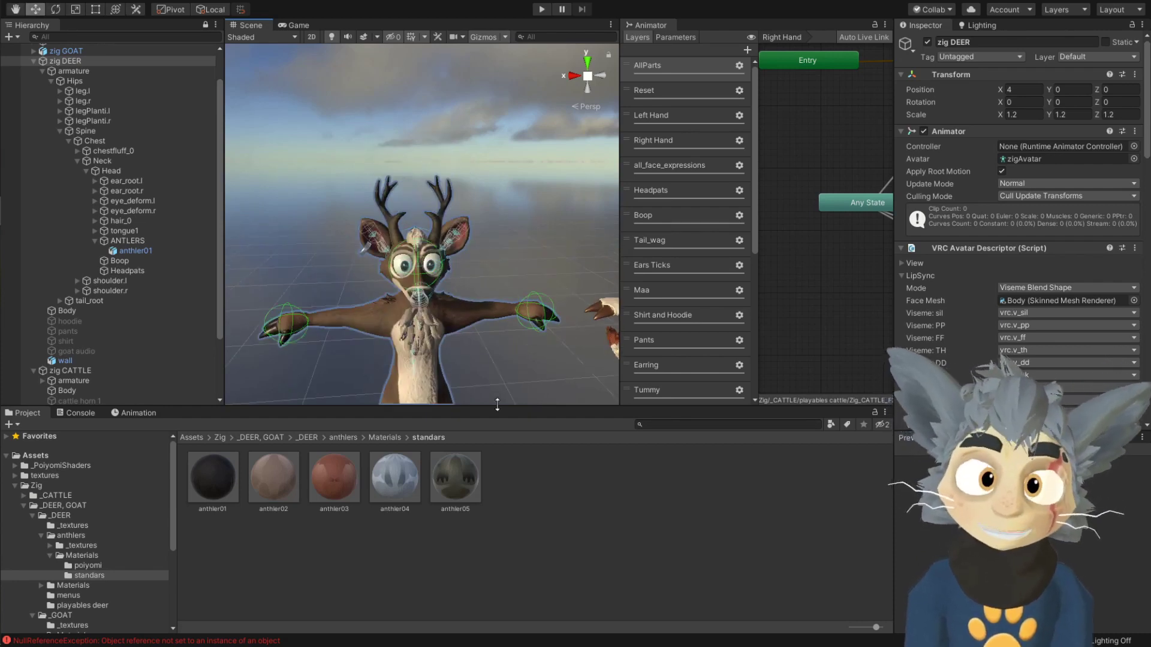
left_click(343, 438)
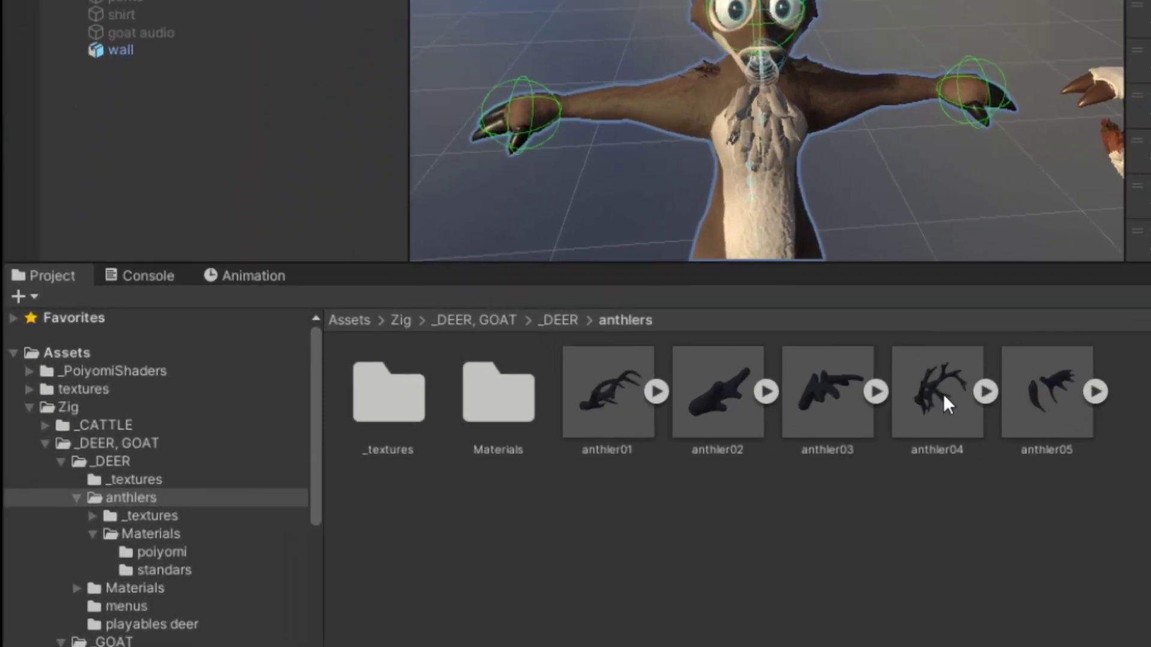
left_click_drag(946, 409, 131, 188)
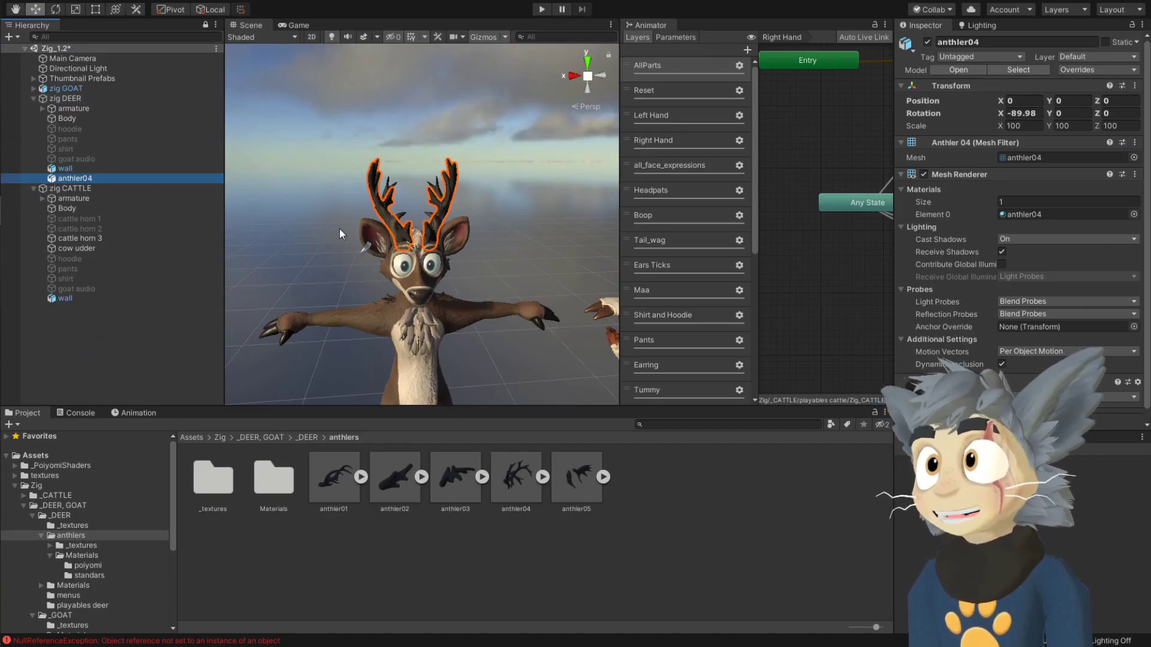
left_click(42, 108)
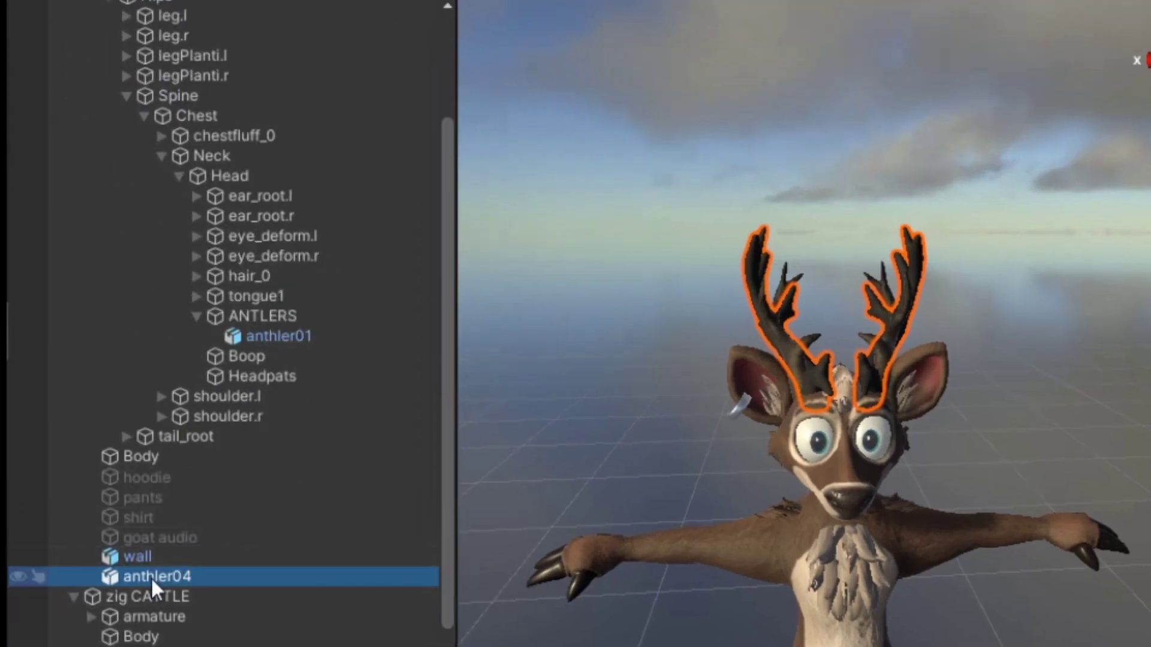
left_click_drag(150, 577, 263, 317)
Deactivate and delete anthler01 from the deer's ANTLERS group
left_click(300, 337)
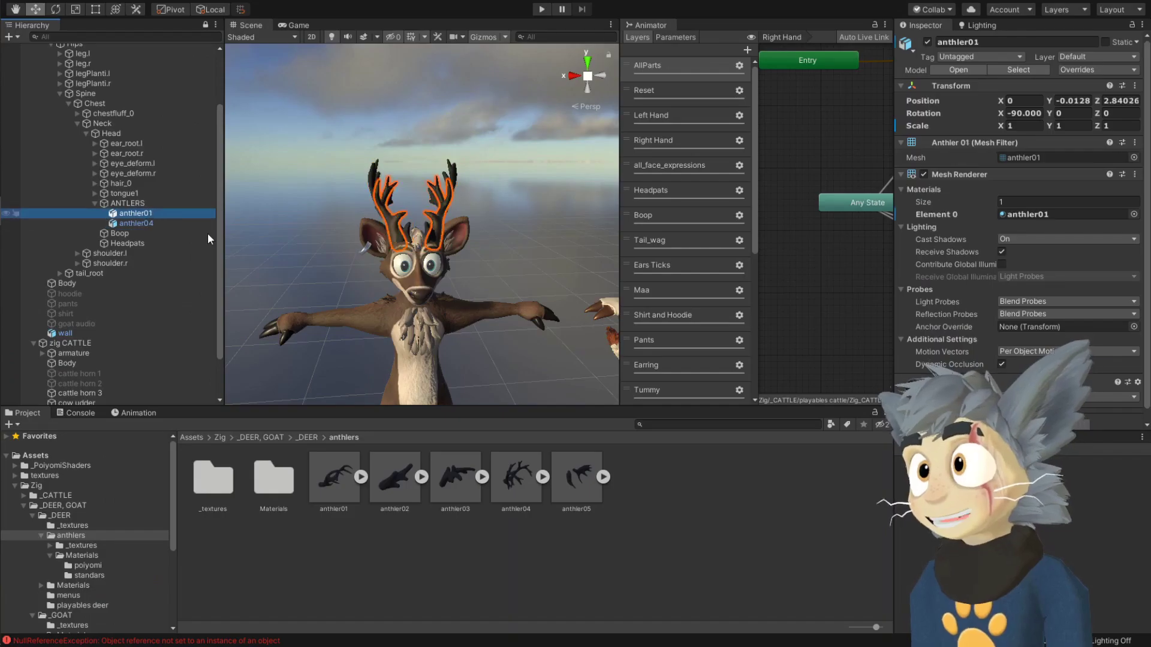
left_click(927, 42)
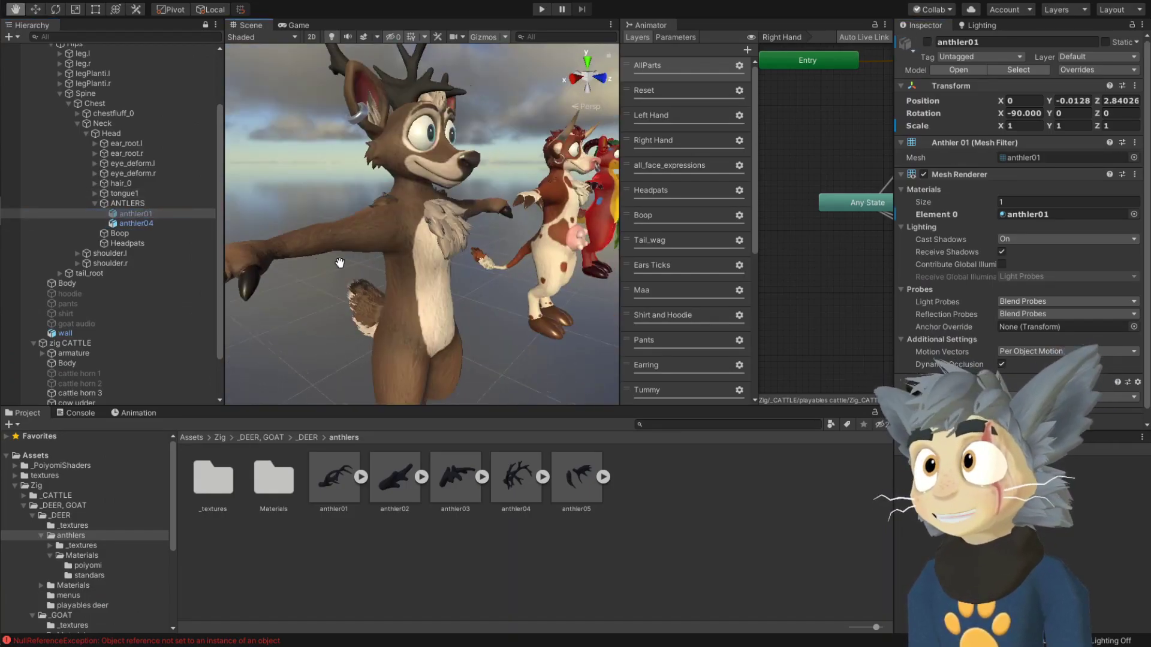
right_click_drag(340, 262, 340, 274)
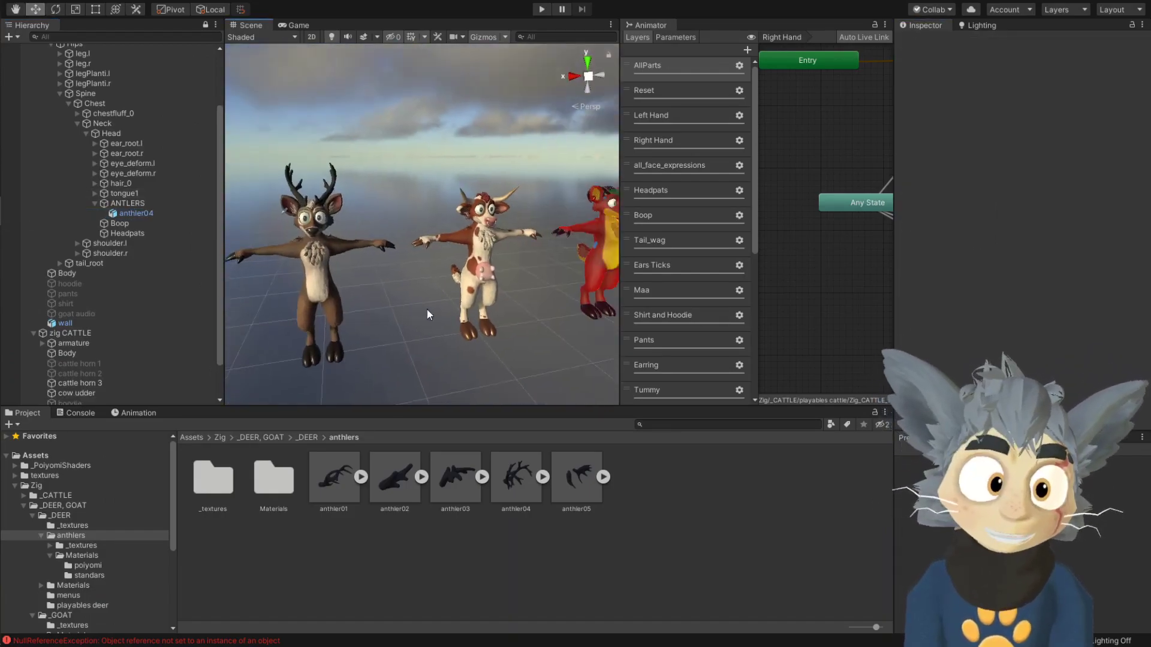
Collapse the zig DEER and zig CATTLE hierarchies and bring all three avatars into view
middle_click_drag(325, 275, 422, 314)
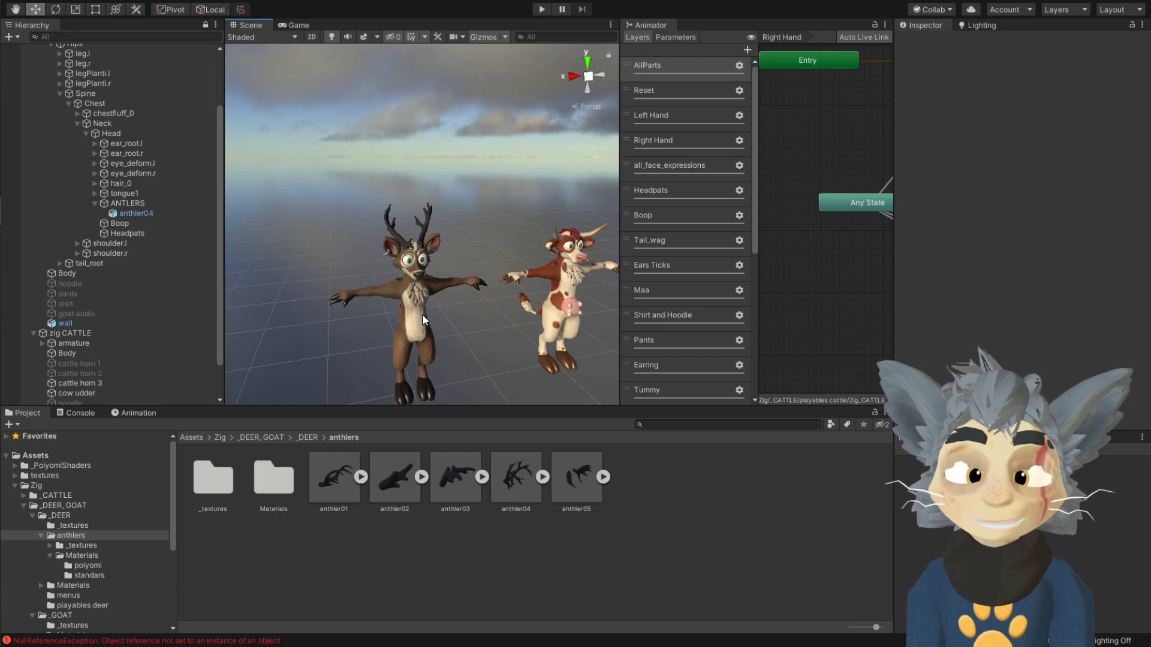
mouse_move(429, 322)
left_mouse_down("alt")
mouse_move(457, 332)
mouse_move(445, 358)
mouse_move(462, 328)
mouse_move(442, 326)
left_mouse_up("alt")
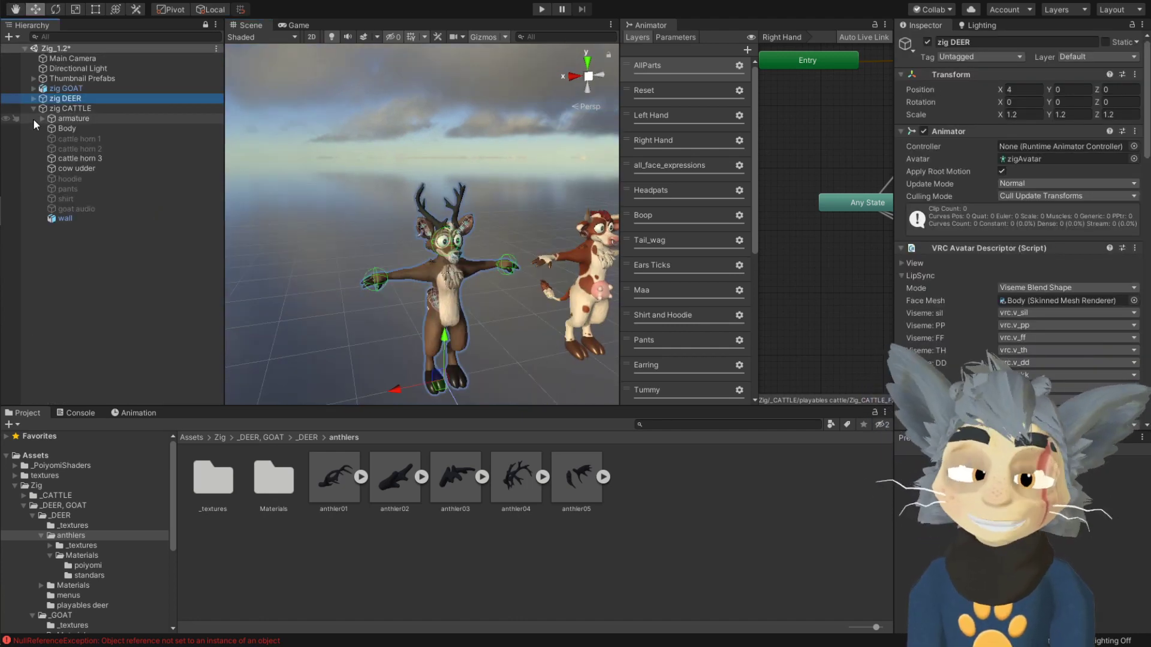
left_click(34, 109)
middle_click_drag(600, 223, 469, 229)
scroll(469, 229, "down", 3)
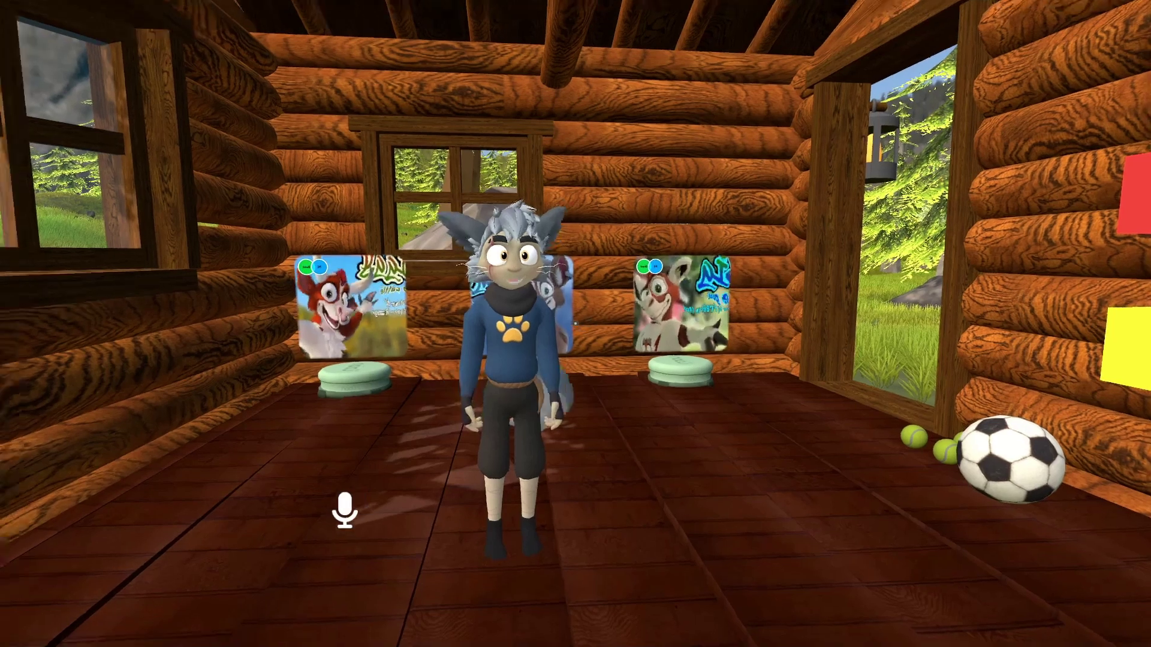
Switch to VRChat, browse the Other and Uploaded avatar categories, and change into the Zig Red avatar
key("Escape")
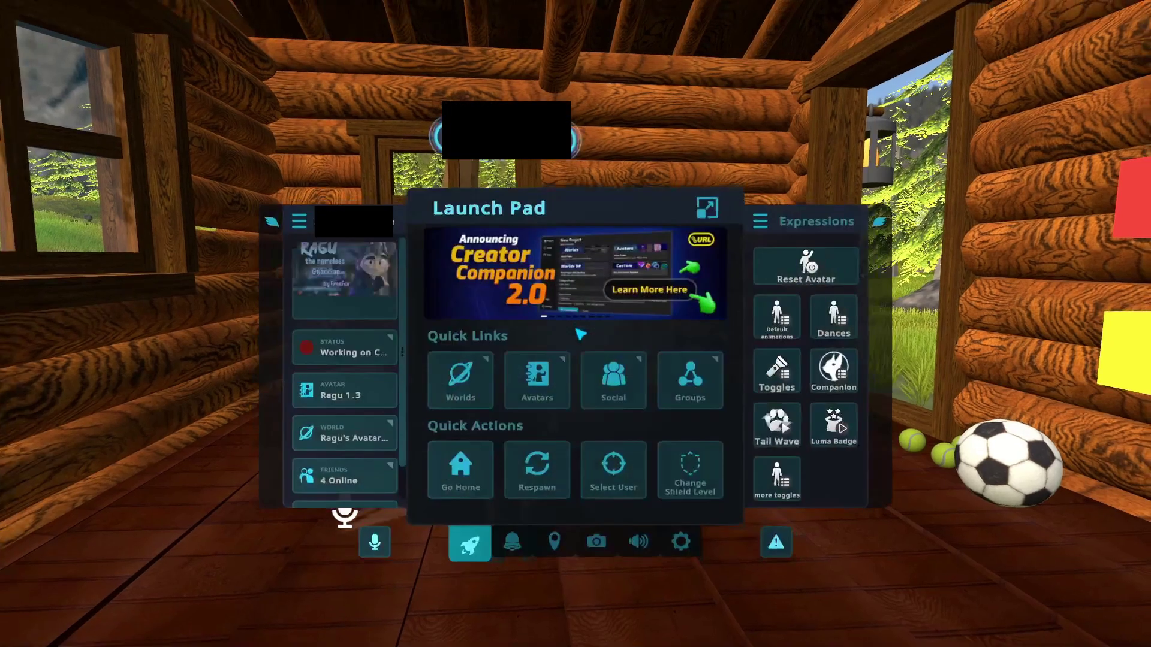
left_click(550, 384)
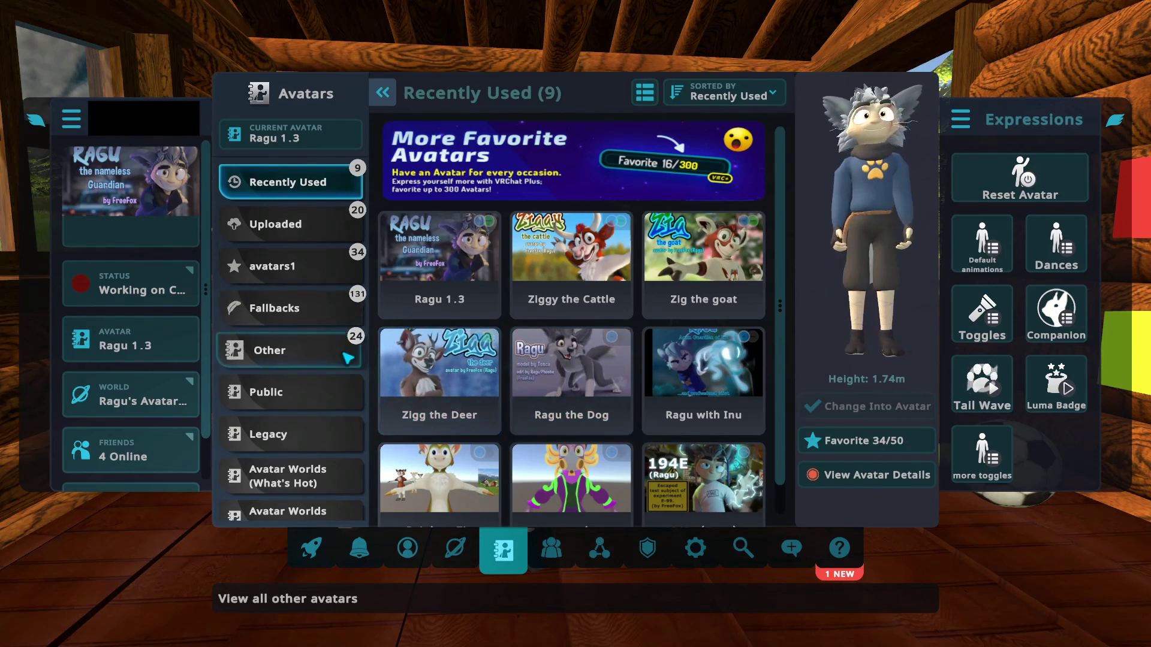
left_click(311, 357)
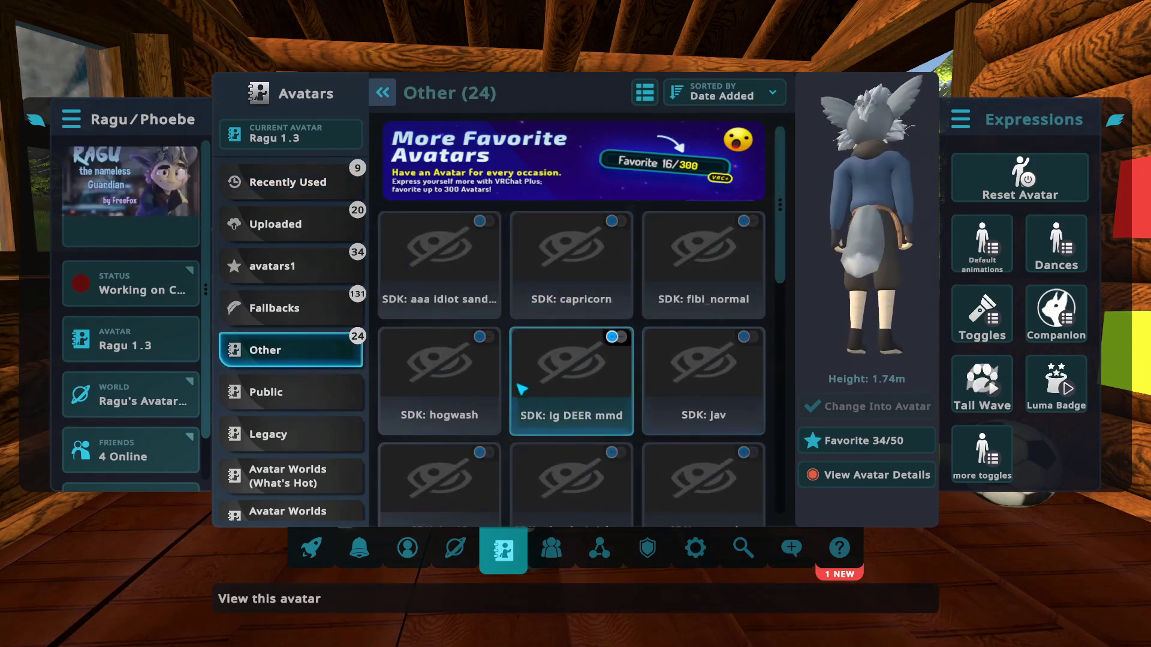
scroll(586, 395, "down", 10)
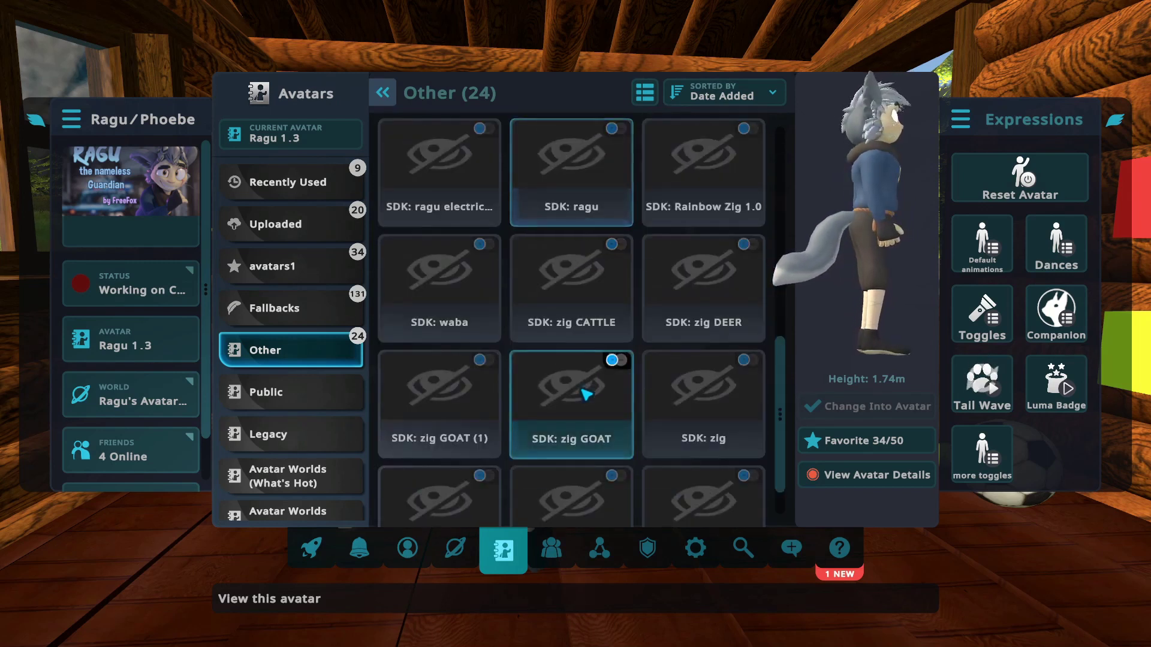
left_click(437, 282)
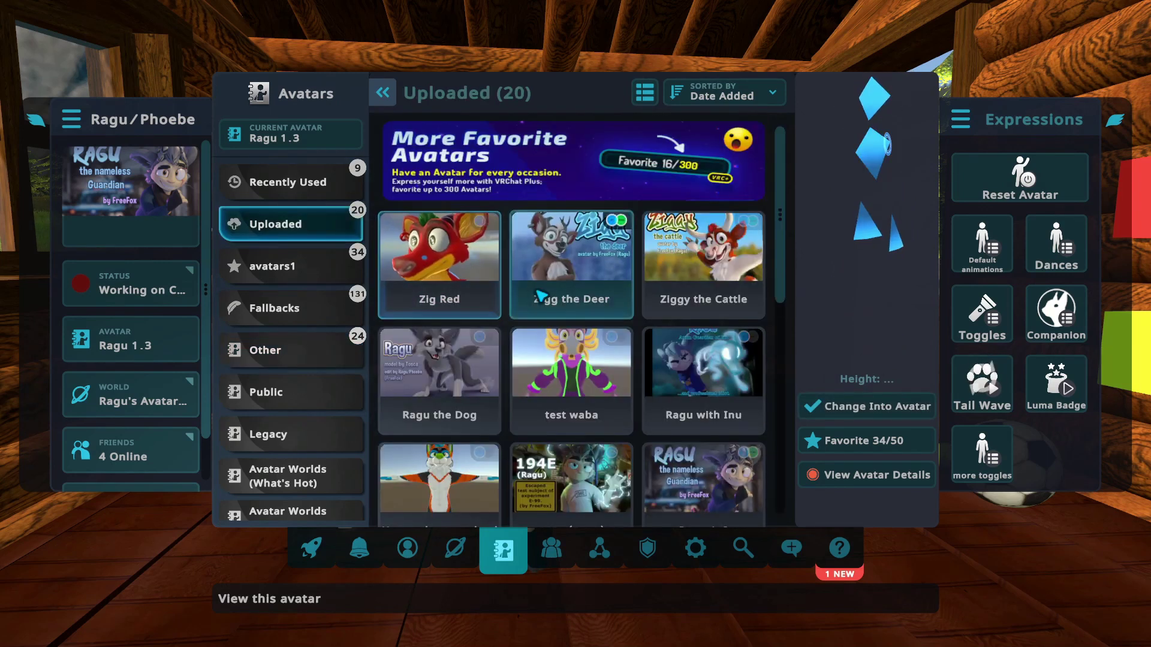
left_click(845, 412)
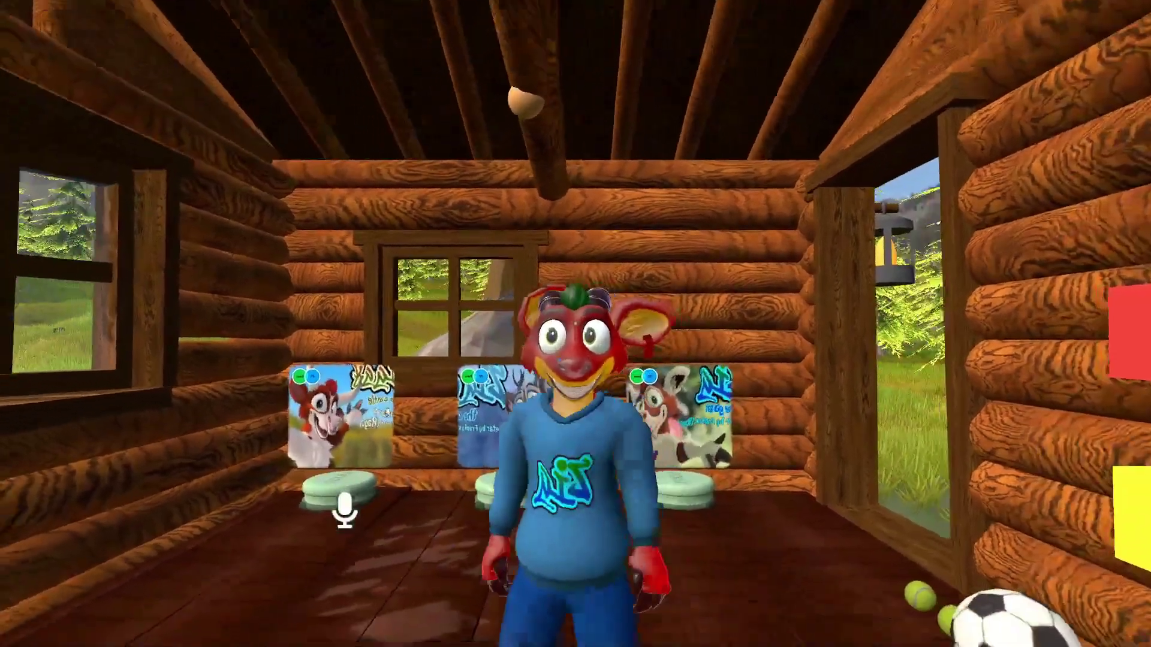
Walk the Zig Red avatar around the log cabin to try out its look and movement
key("a")
key("d")
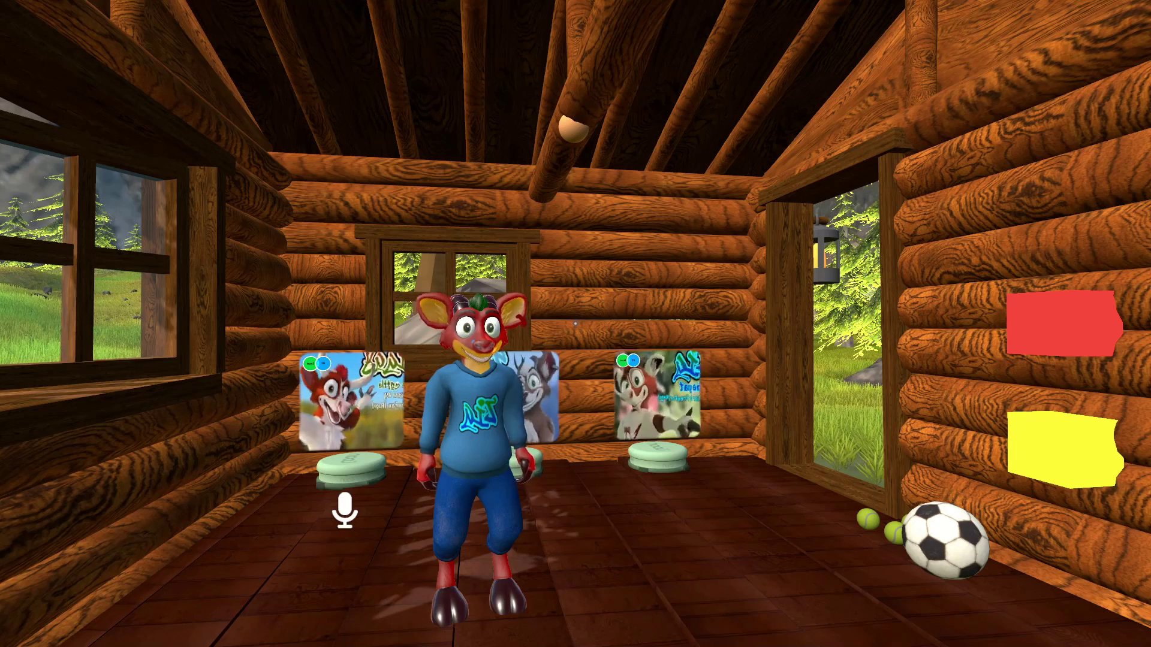
key("d")
key("s")
key("a")
key("w")
key("d")
key("s")
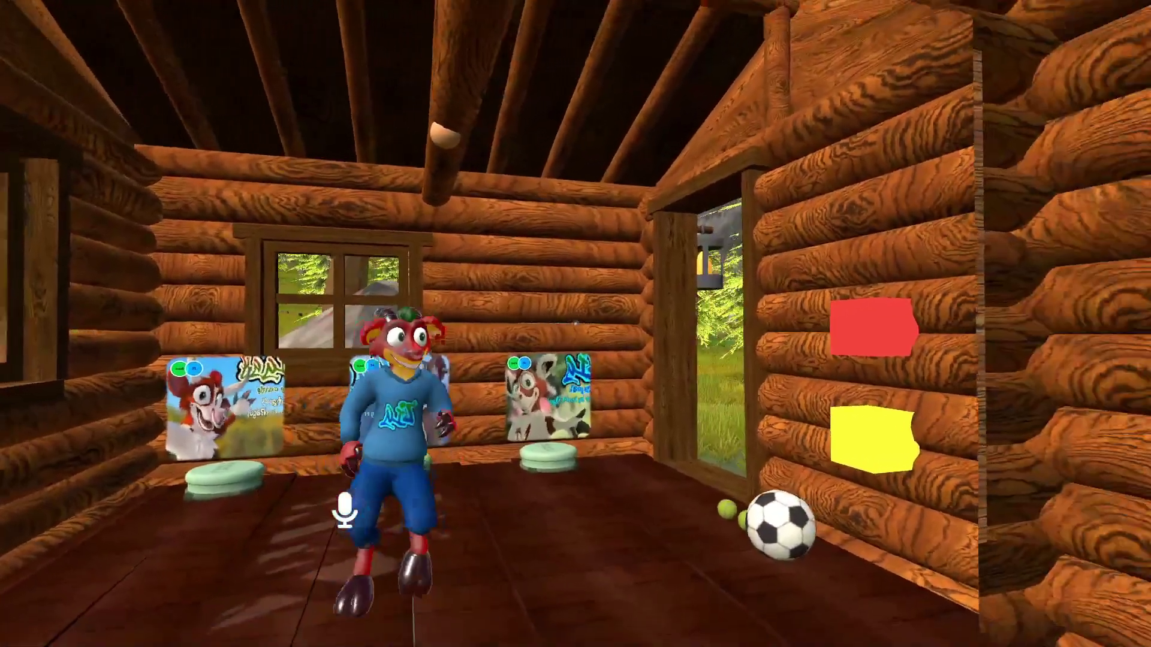
key("a")
key("w")
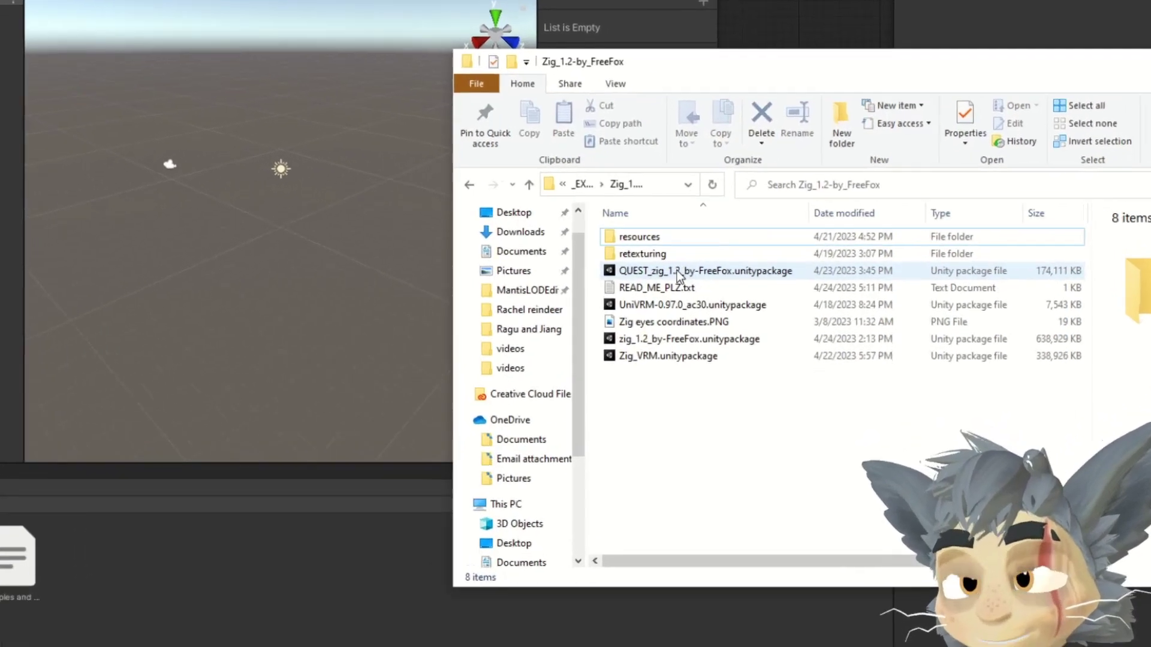
In the new Unity project, import the QUEST_zig_1.2_by-FreeFox.unitypackage file into Assets
left_click_drag(677, 271, 412, 640)
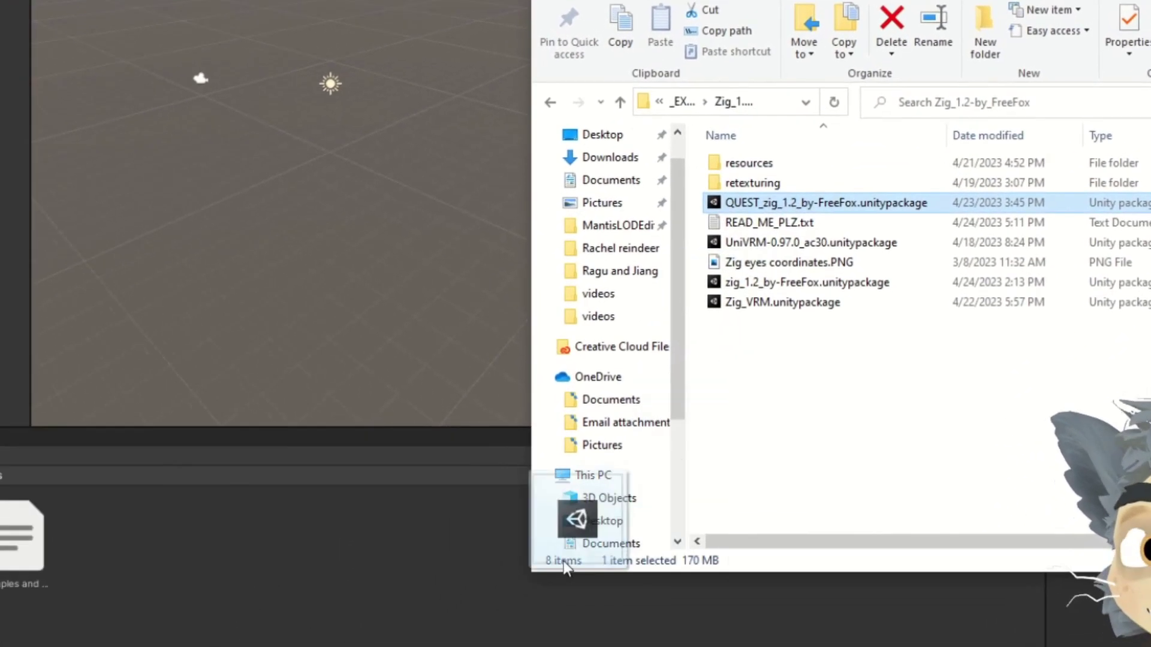
left_click_drag(563, 566, 274, 592)
left_click_drag(488, 485, 480, 493)
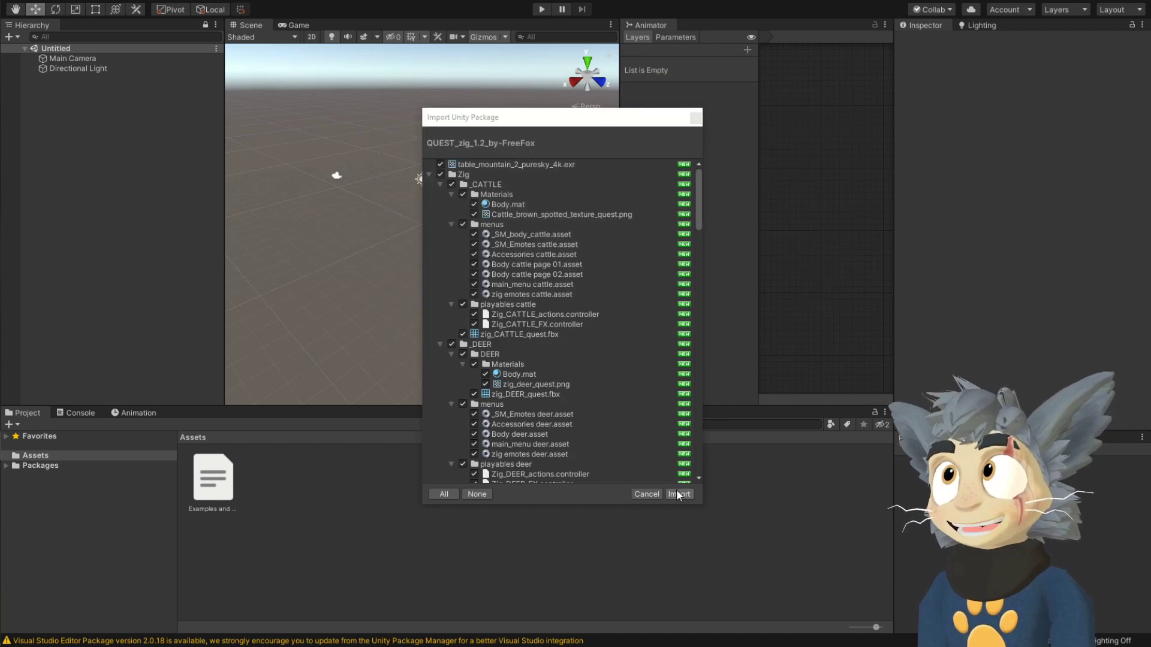
left_click(678, 495)
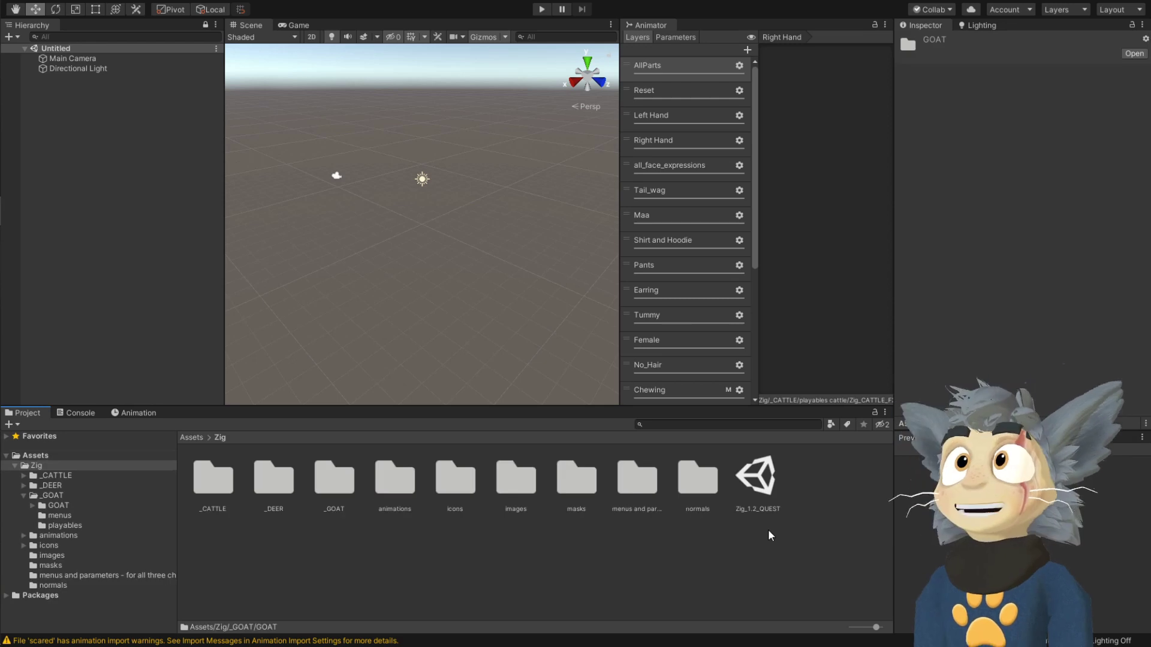
Open the Zig_1.2_QUEST scene from the Zig folder and bring its three avatars into view
double_click(757, 483)
scroll(439, 205, "up", 5)
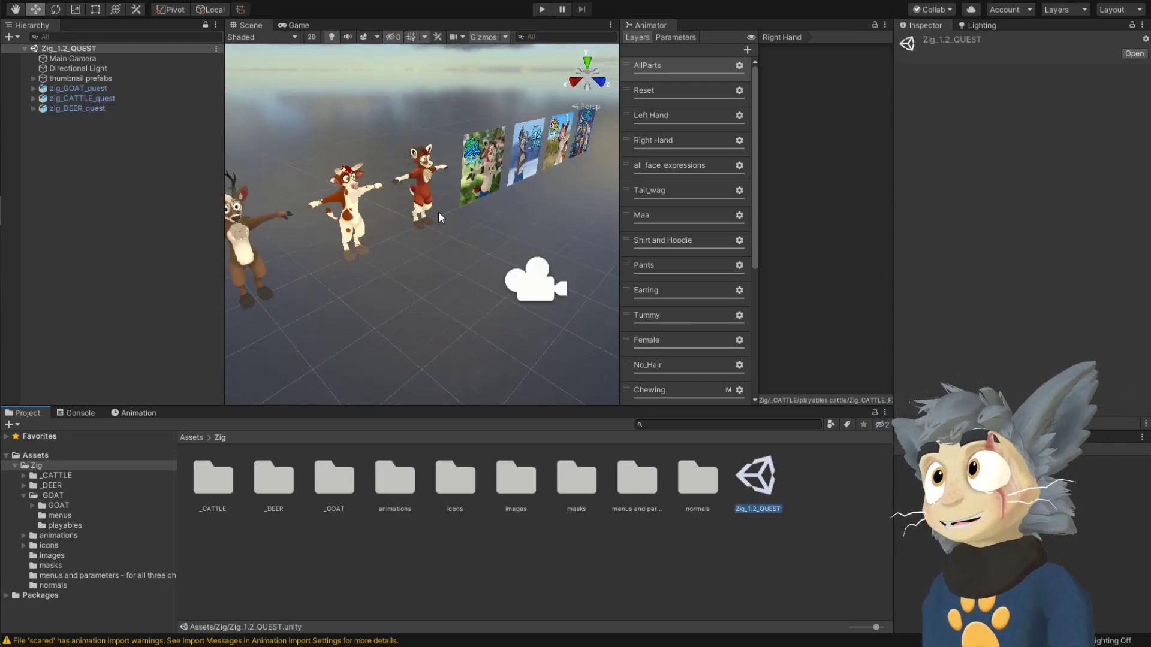
right_click_drag(438, 212, 487, 304)
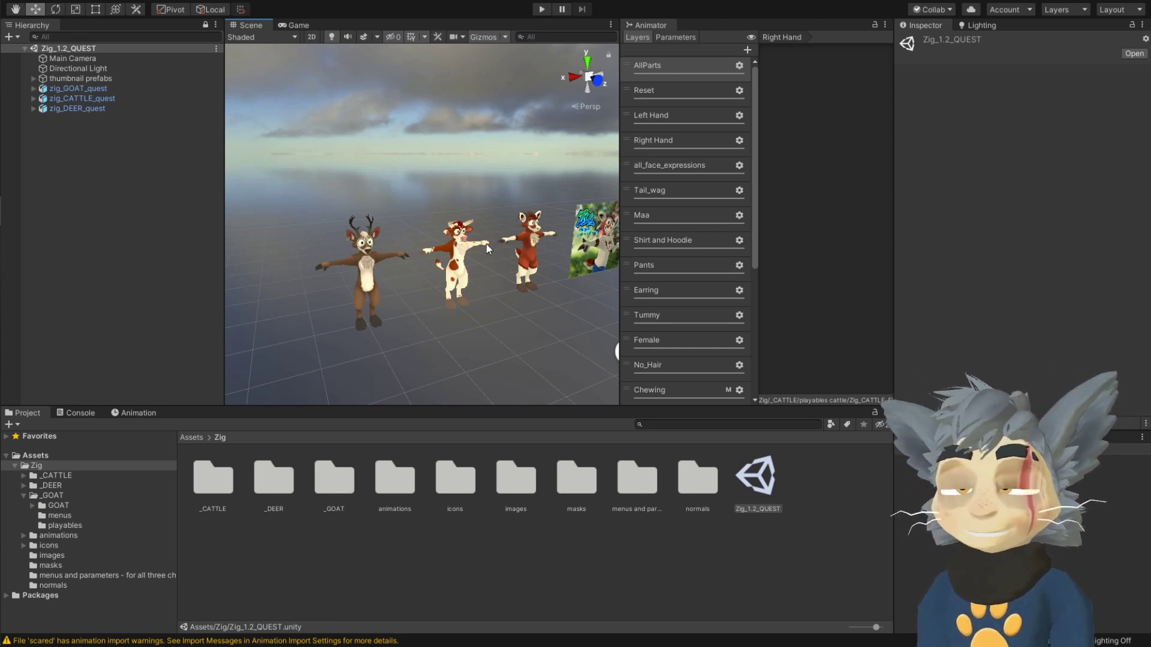
Place the zig_GOAT_quest model from the GOAT folder in the scene hierarchy and delete the added copy
double_click(335, 478)
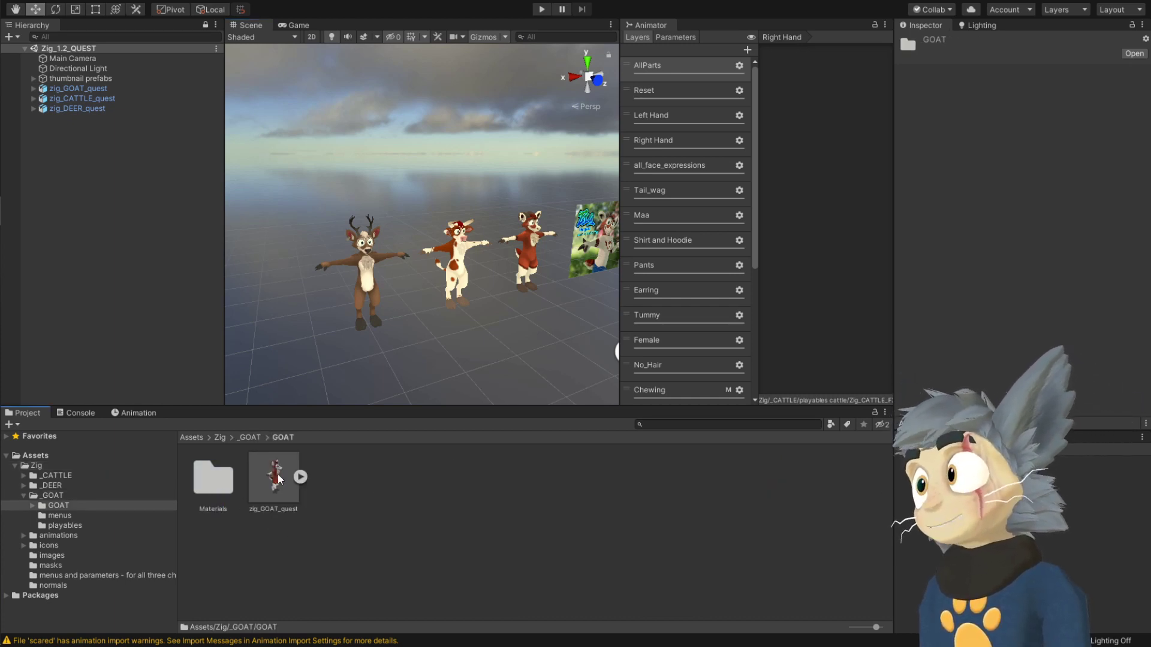
left_click_drag(275, 490, 240, 328)
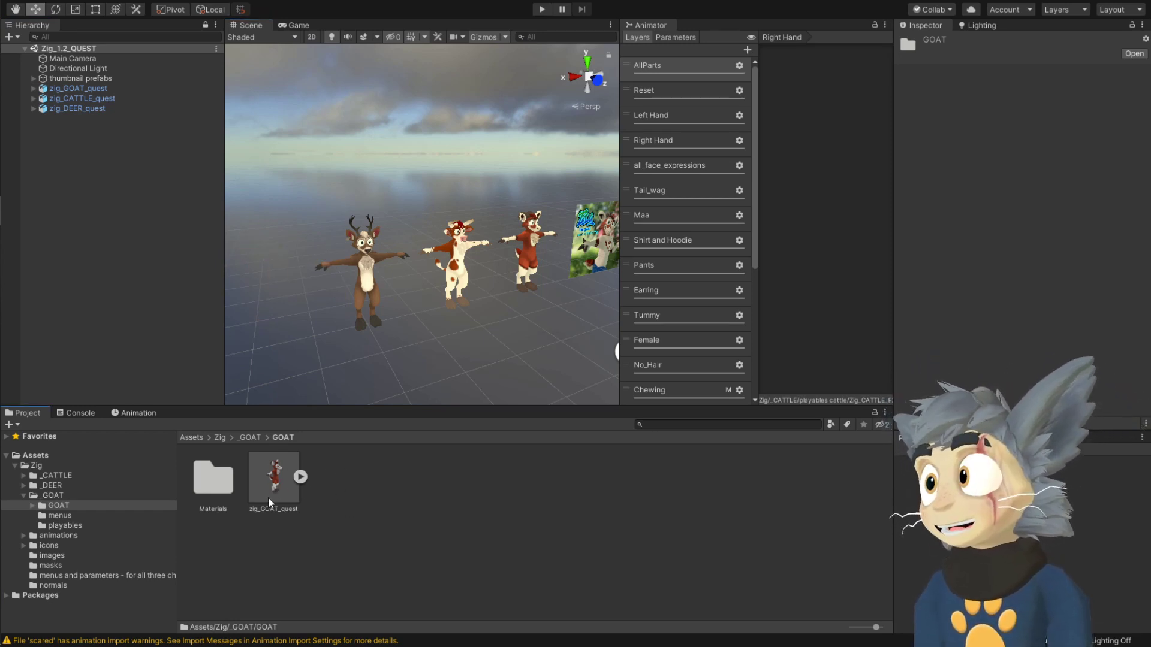
left_click_drag(280, 481, 101, 289)
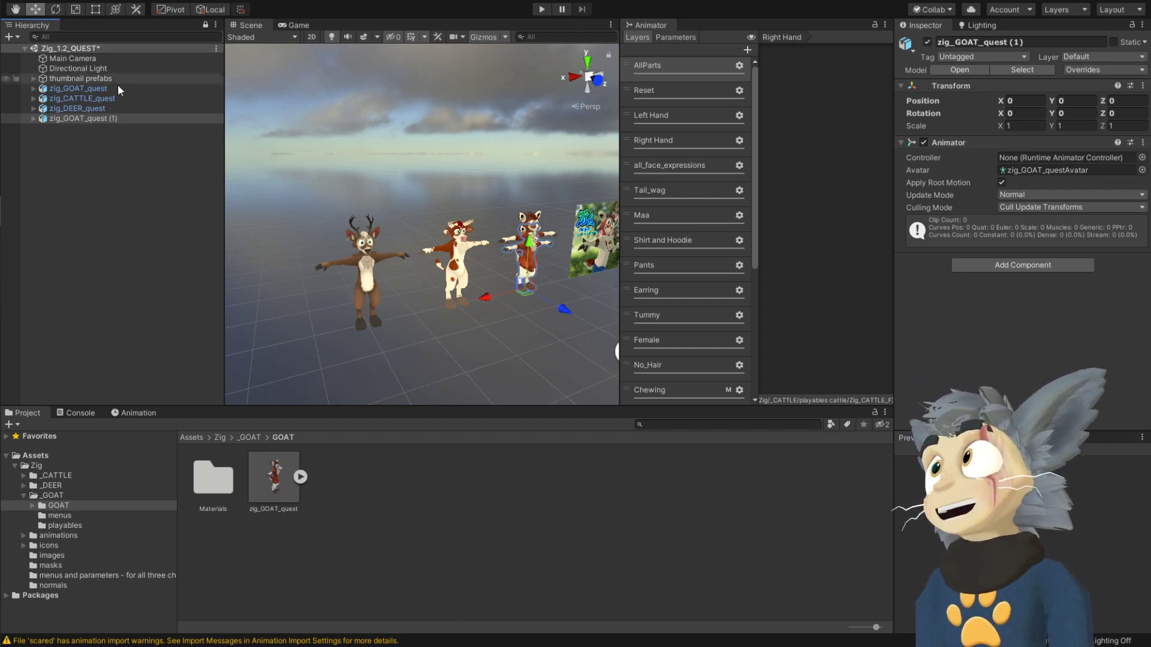
key("Delete")
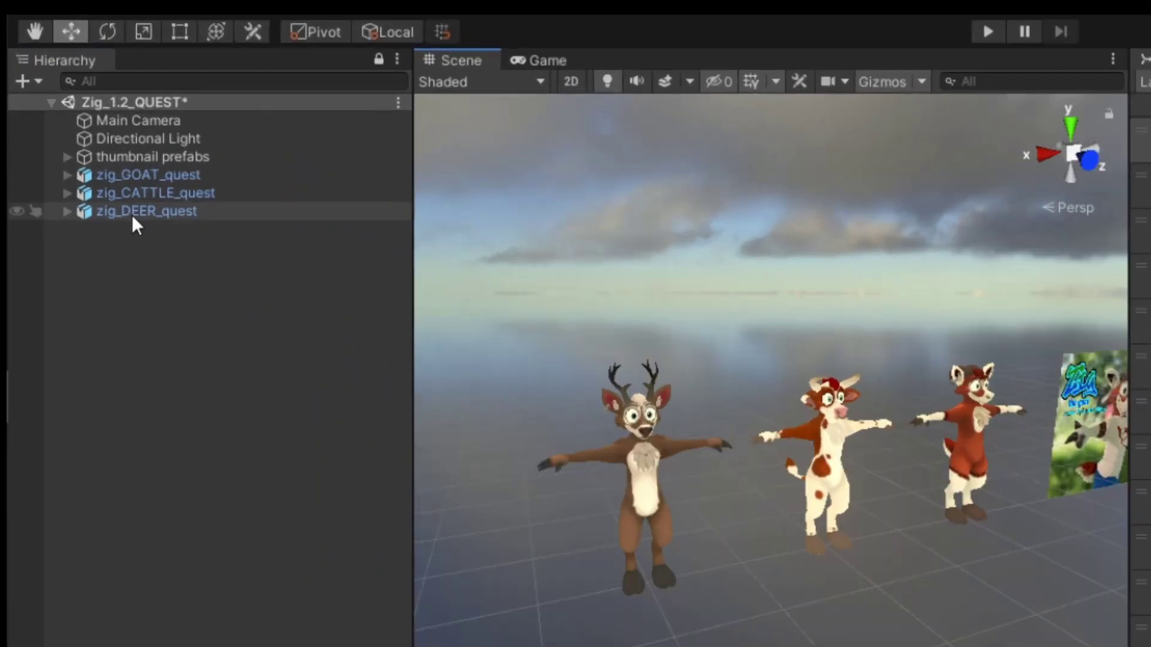
Select zig_DEER_quest, open the VRChat SDK control panel, and sign in to the VRChat account
left_click(69, 110)
left_click(384, 3)
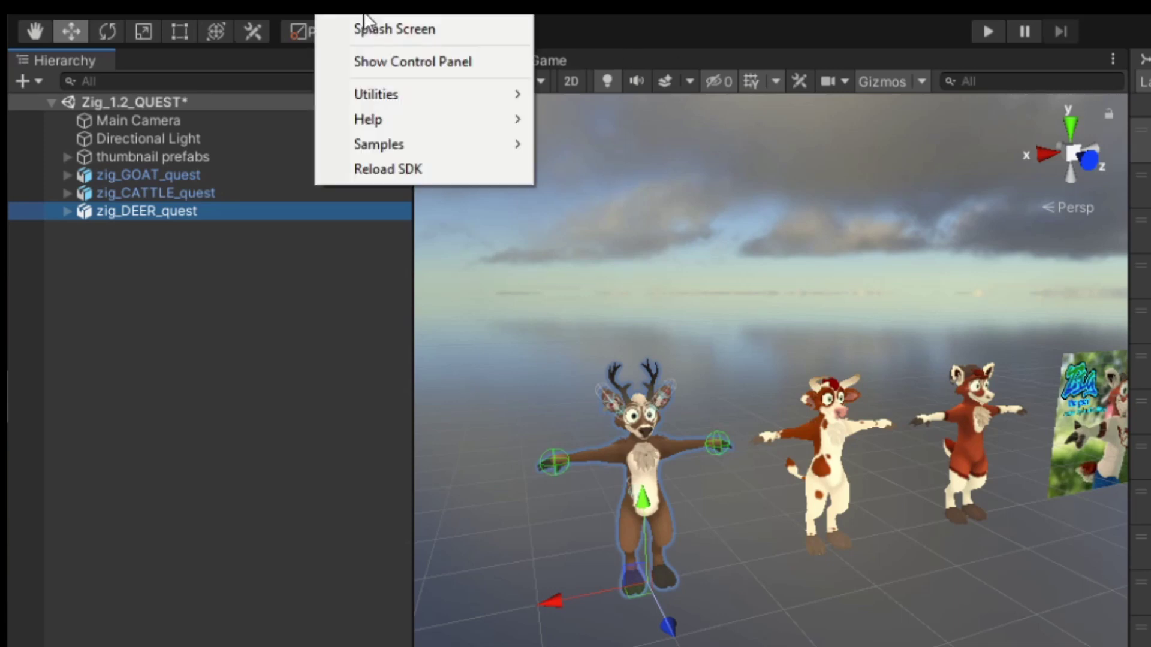
left_click(398, 62)
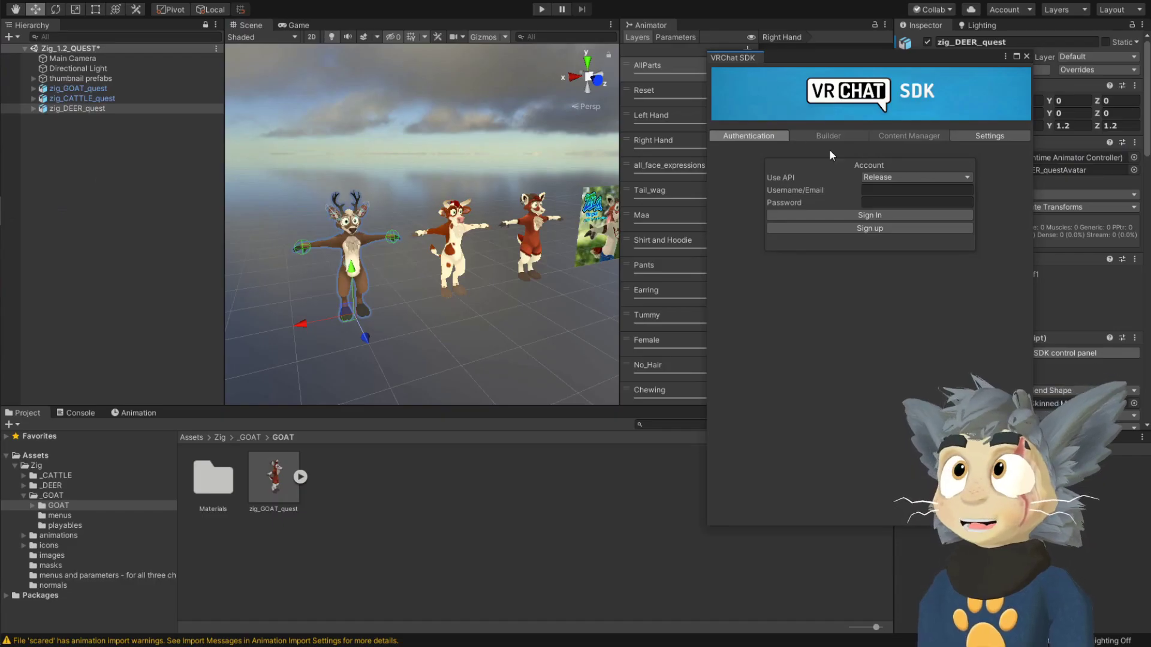
left_click(901, 189)
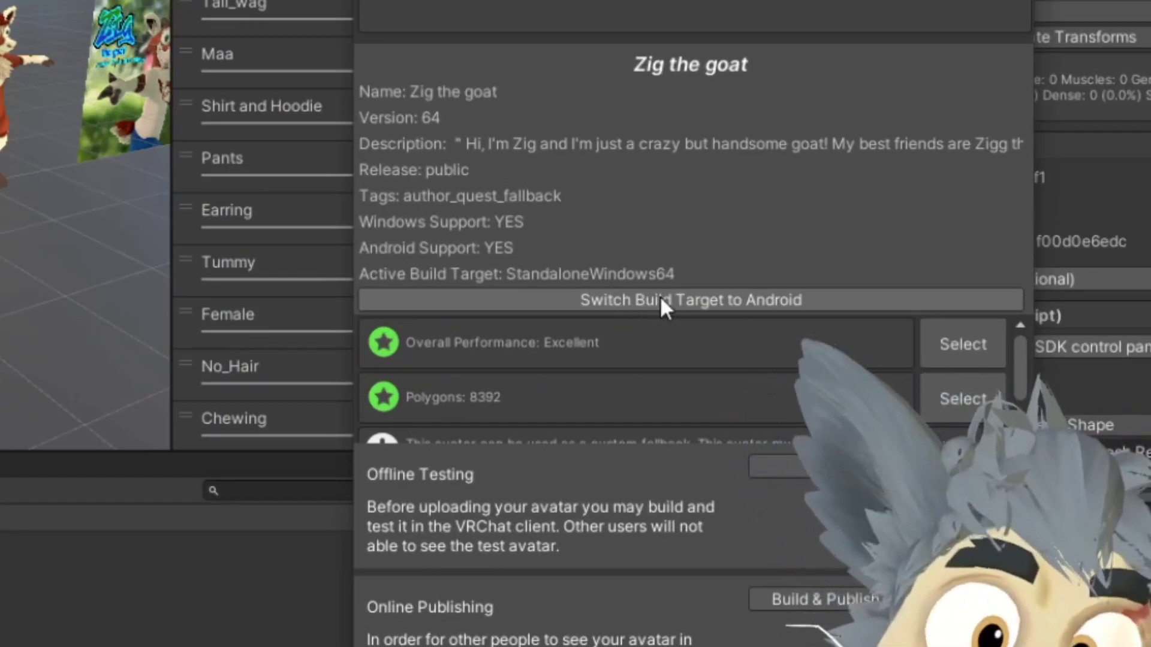
Switch the project's build target to Android from the VRChat SDK Builder and confirm the switch
left_click(660, 300)
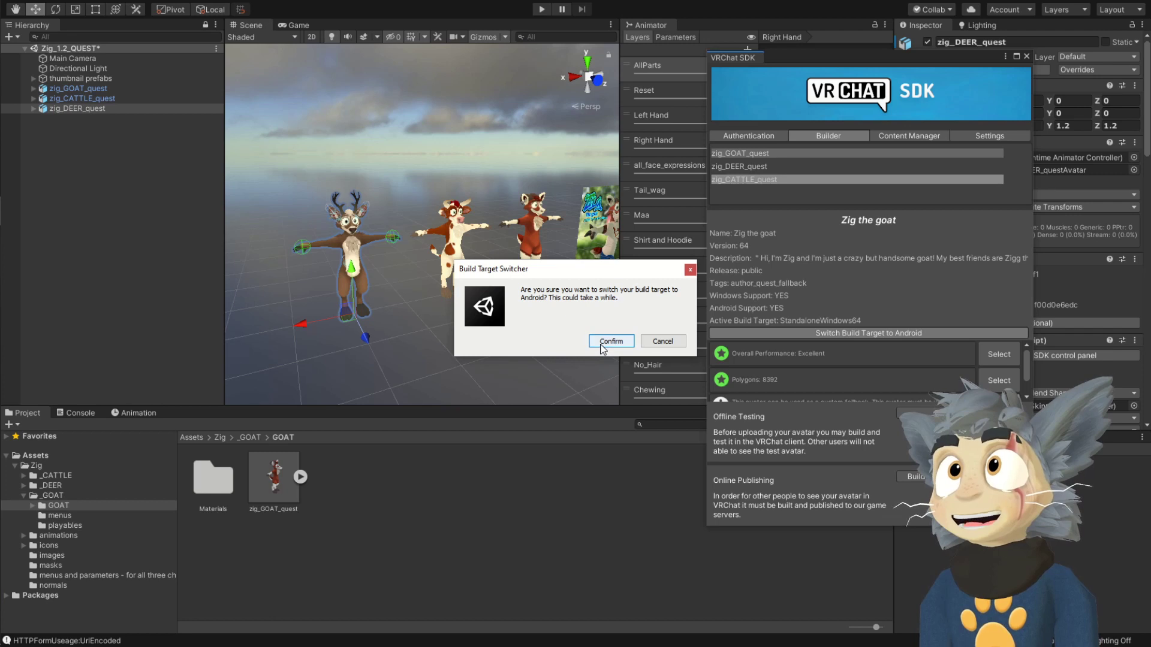
left_click(607, 341)
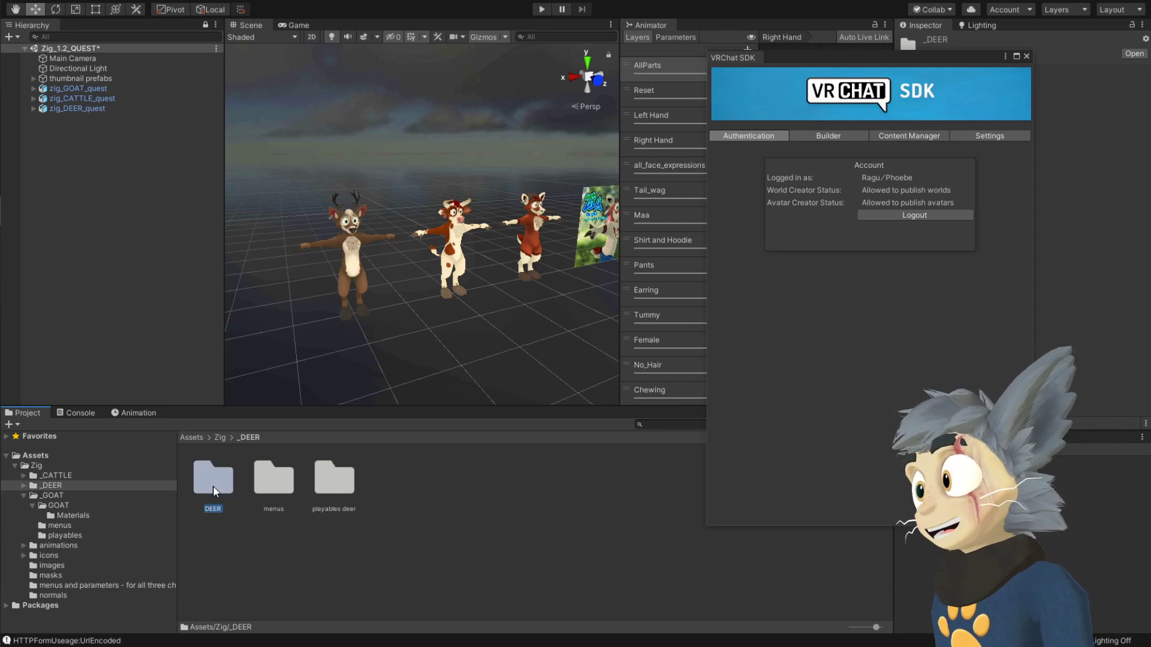
Add the Rachel_Quest texture to the deer's Materials folder and assign it as the Body material's texture
double_click(213, 482)
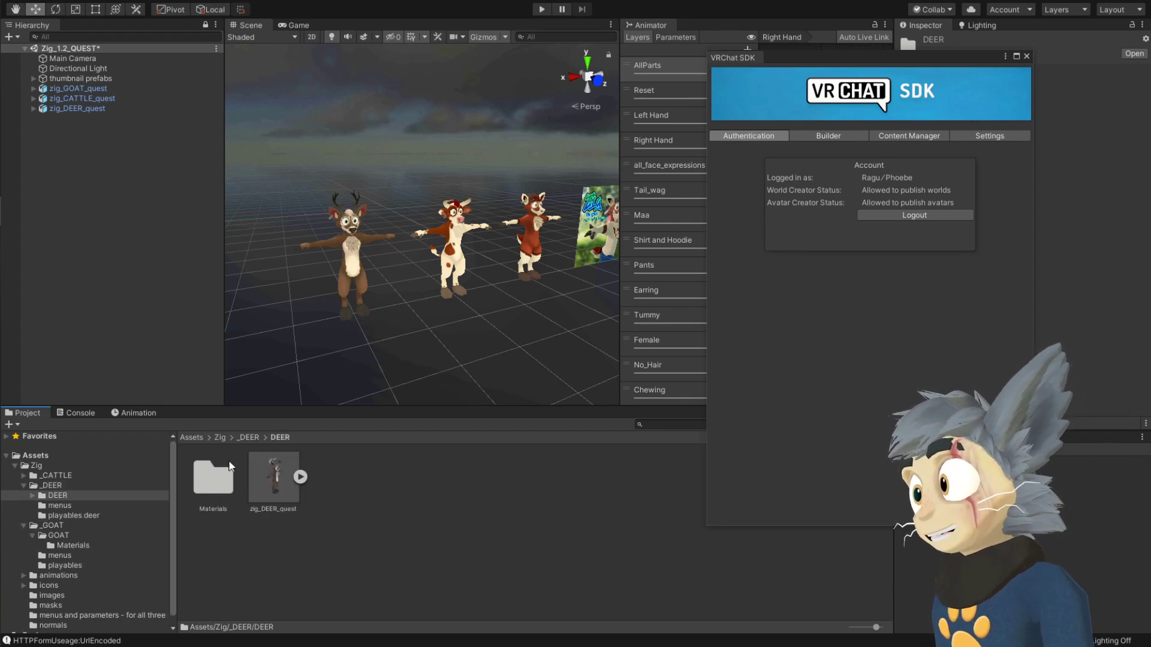
double_click(223, 490)
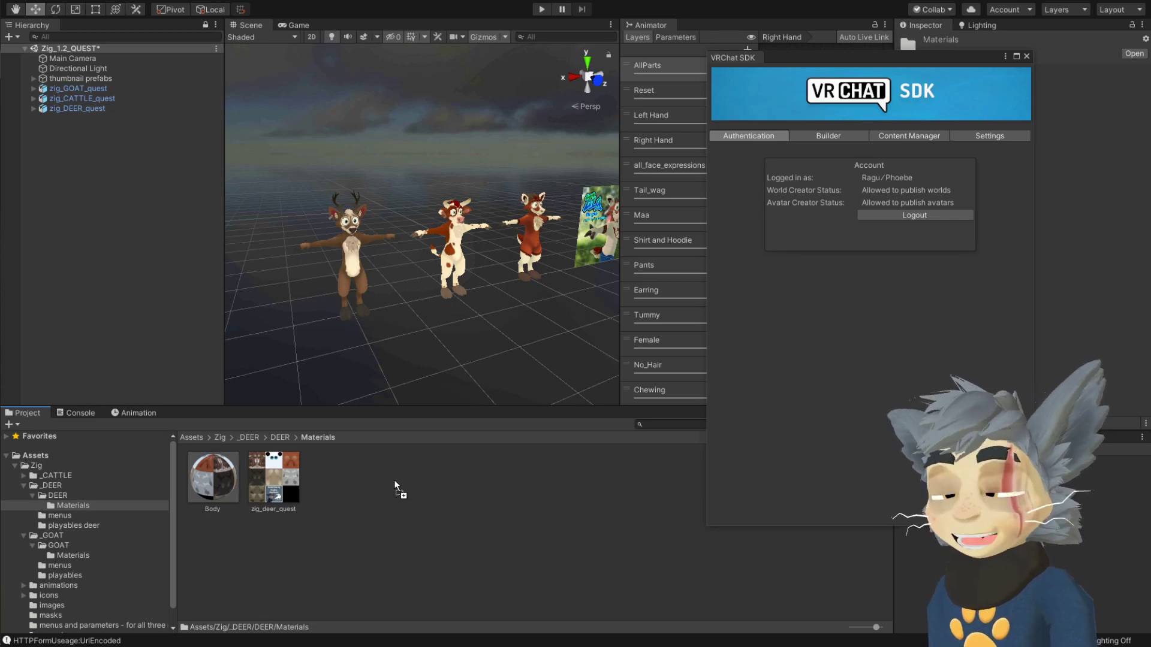
left_click_drag(394, 480, 390, 488)
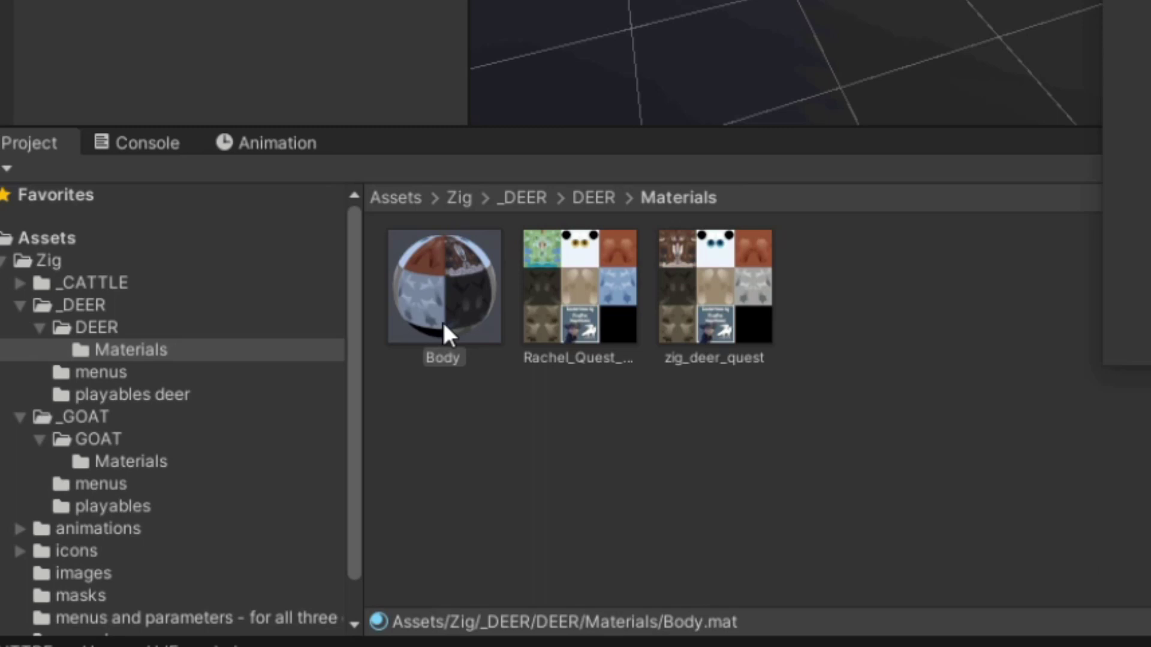
left_click_drag(556, 301, 1016, 251)
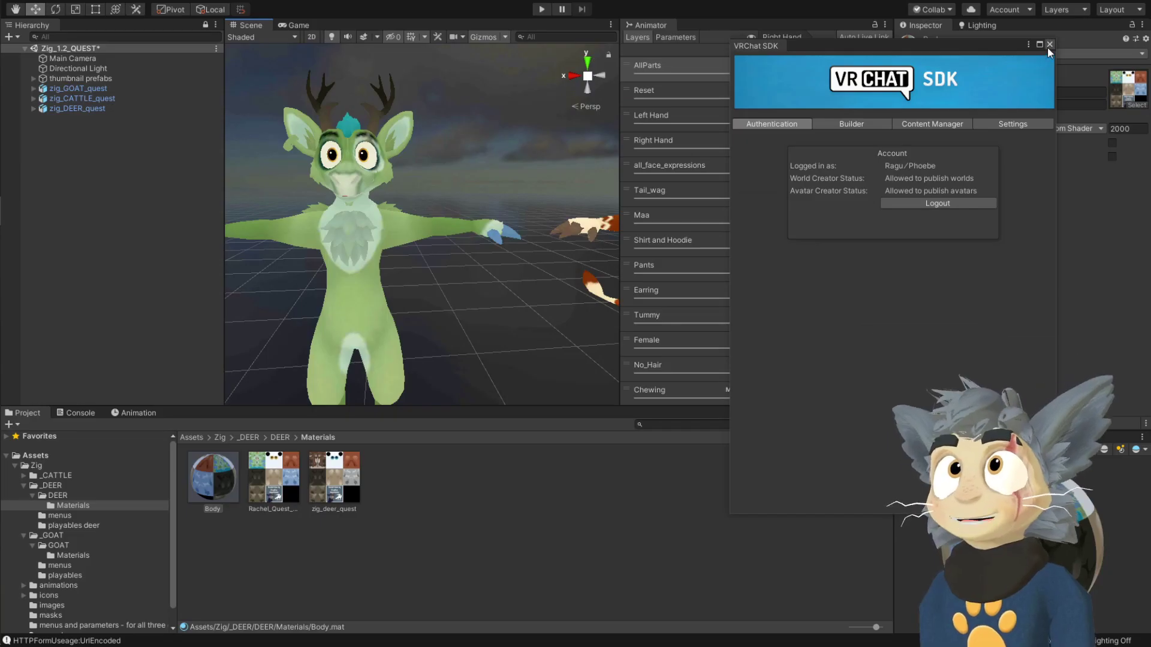
left_click(1048, 46)
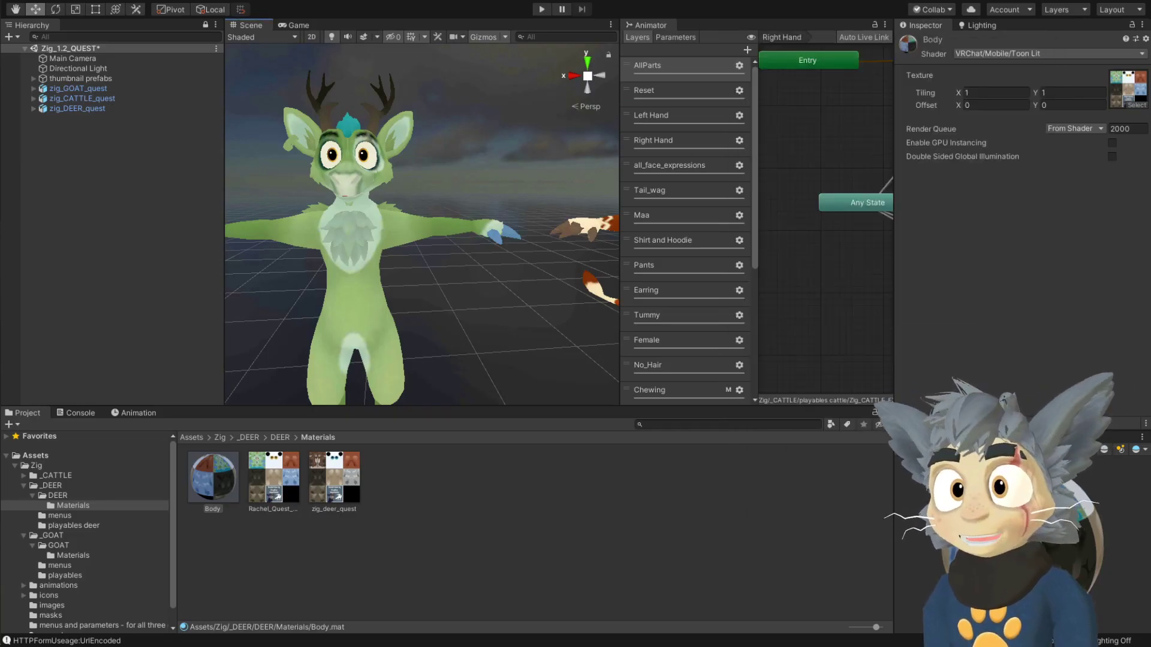
Frame zig_DEER_quest in the scene, expand it in the hierarchy, and select its Body mesh
double_click(77, 108)
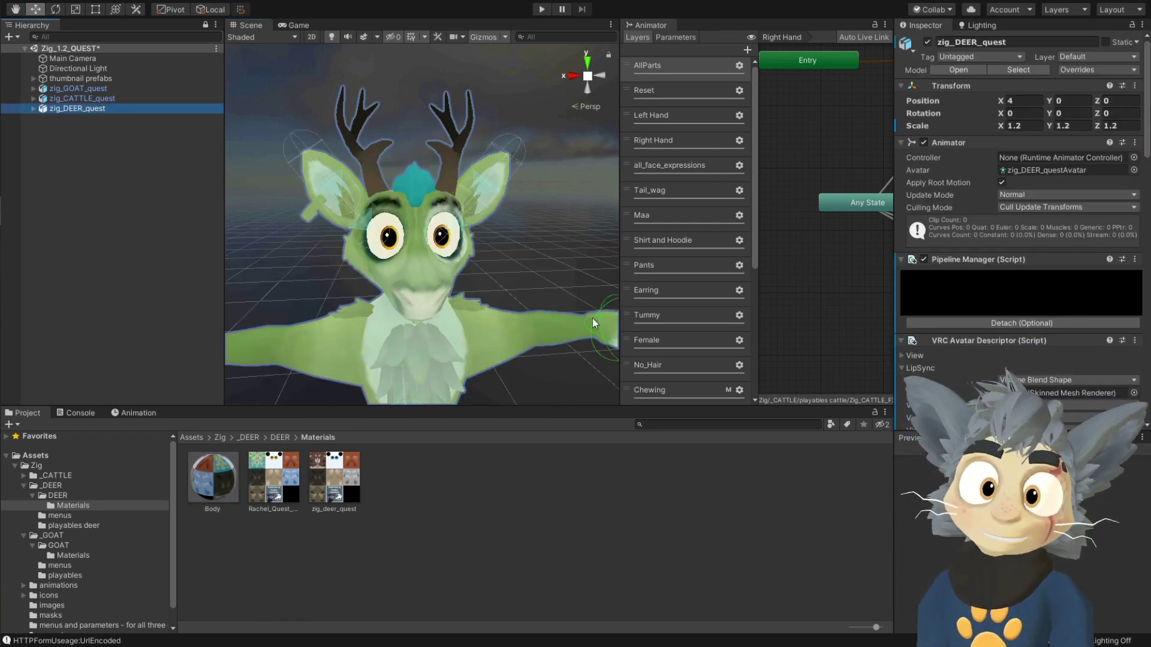
scroll(954, 373, "down", 6)
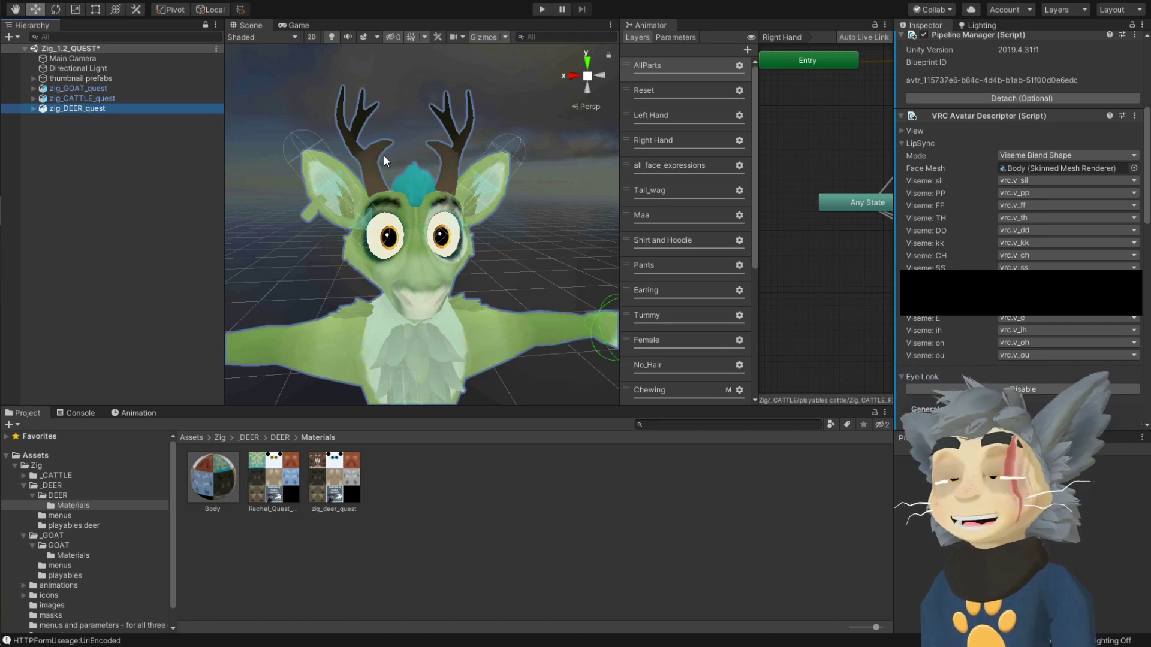
scroll(387, 180, "down", 5)
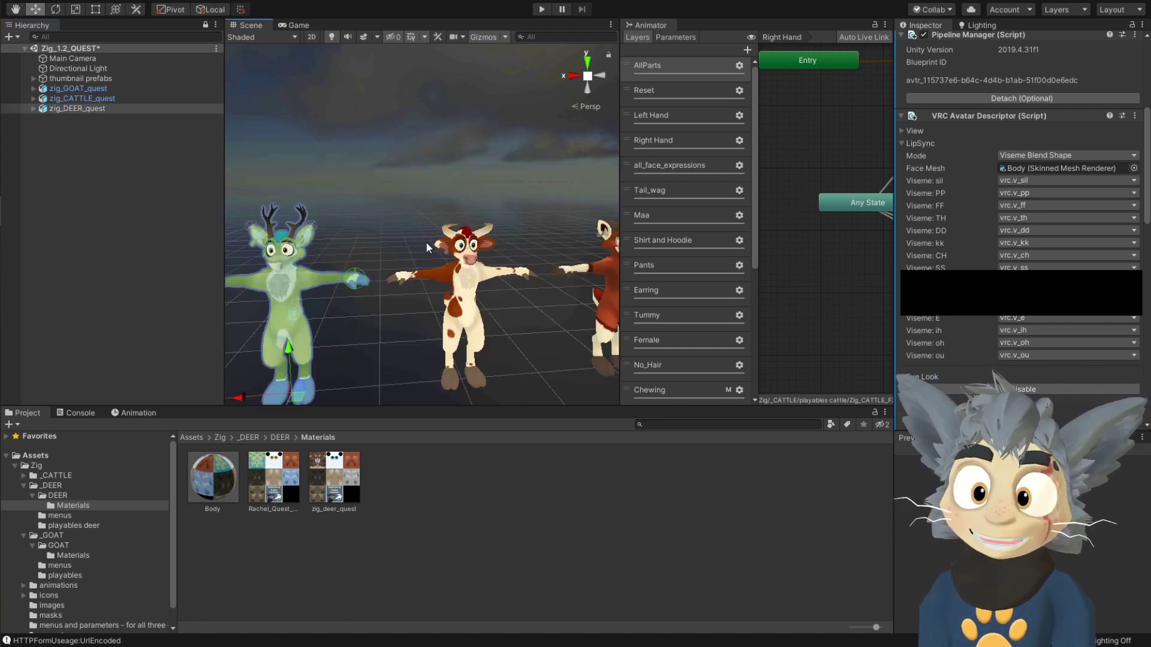
middle_click_drag(424, 242, 492, 242)
scroll(492, 241, "up", 5)
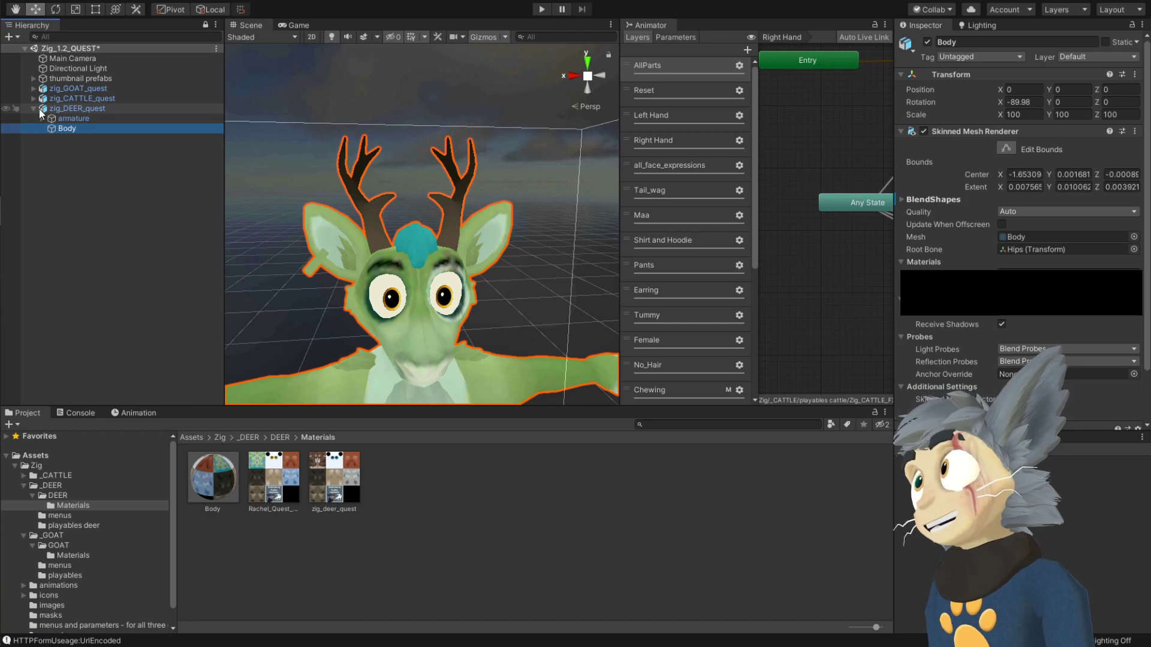
left_click(38, 110)
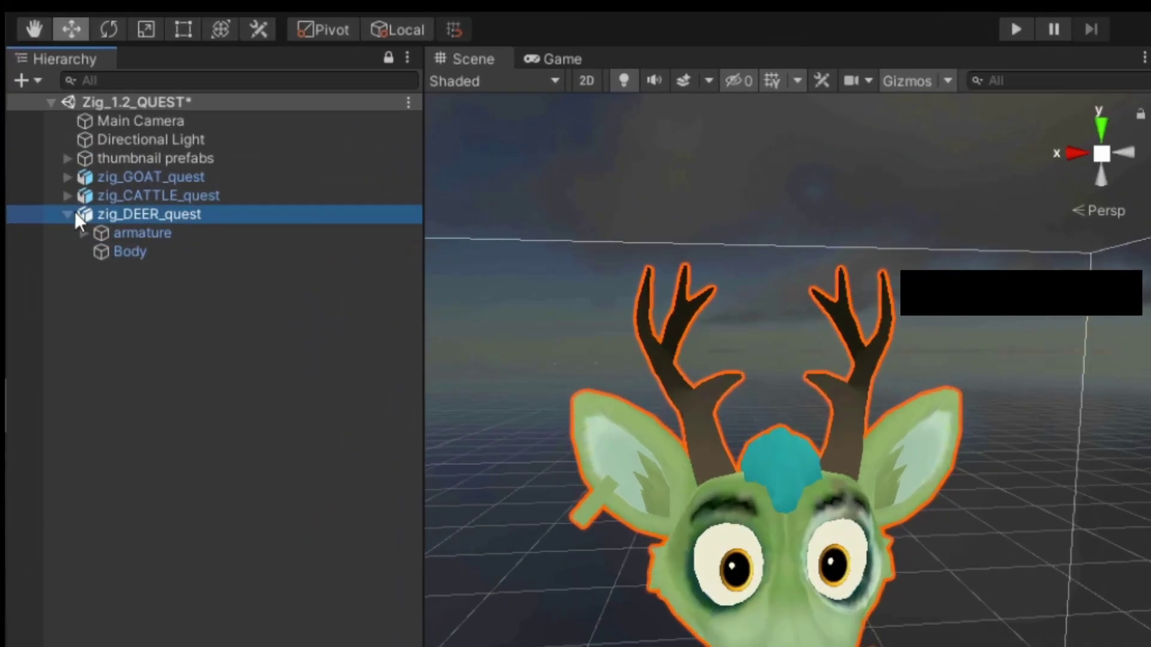
left_click(35, 107)
left_click(72, 213)
left_click(123, 250)
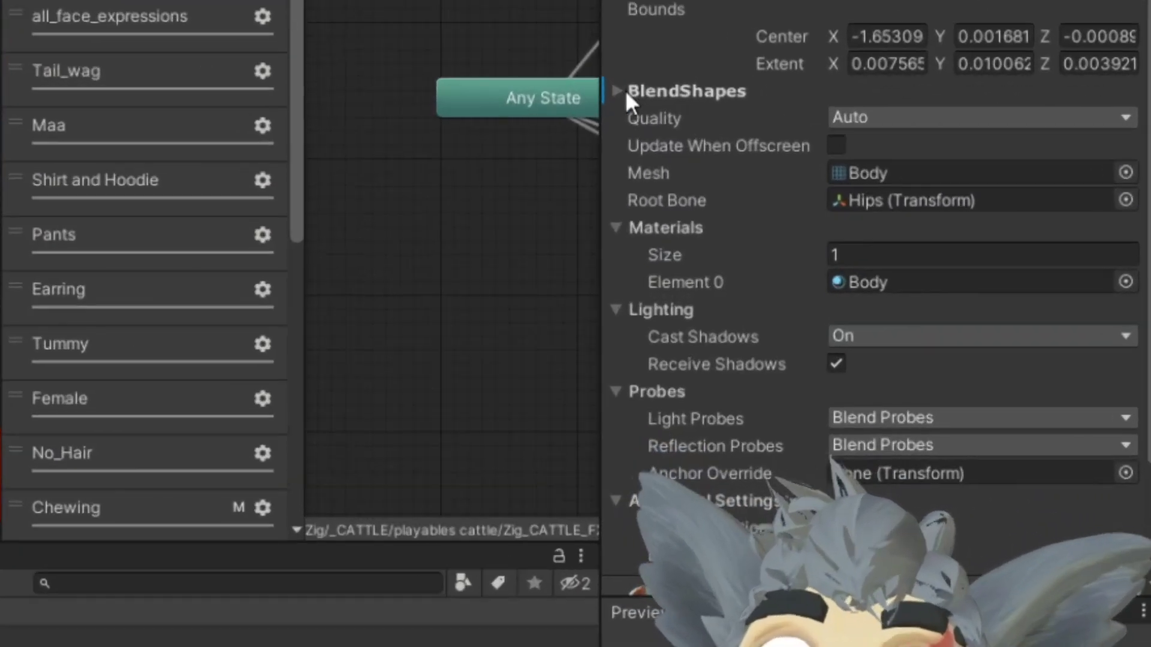
In the deer Body's BlendShapes, set antler 04 off to 0, and antler 01 off and earrings off to 100
left_click(623, 91)
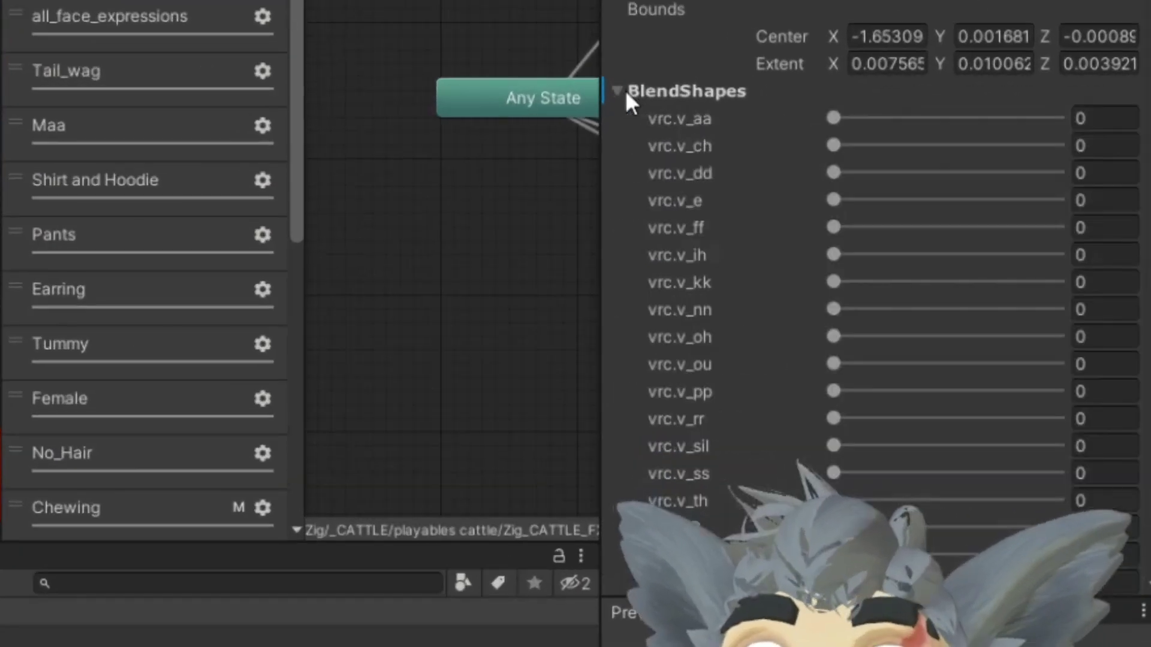
scroll(670, 275, "down", 20)
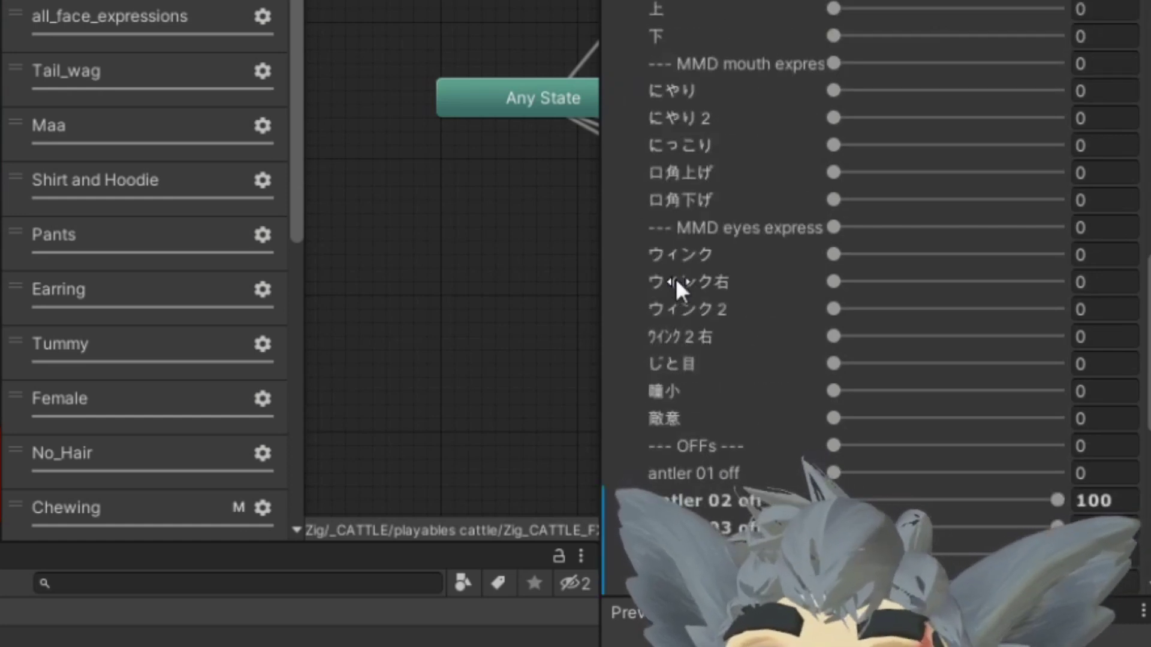
scroll(680, 277, "down", 5)
scroll(786, 210, "up", 7)
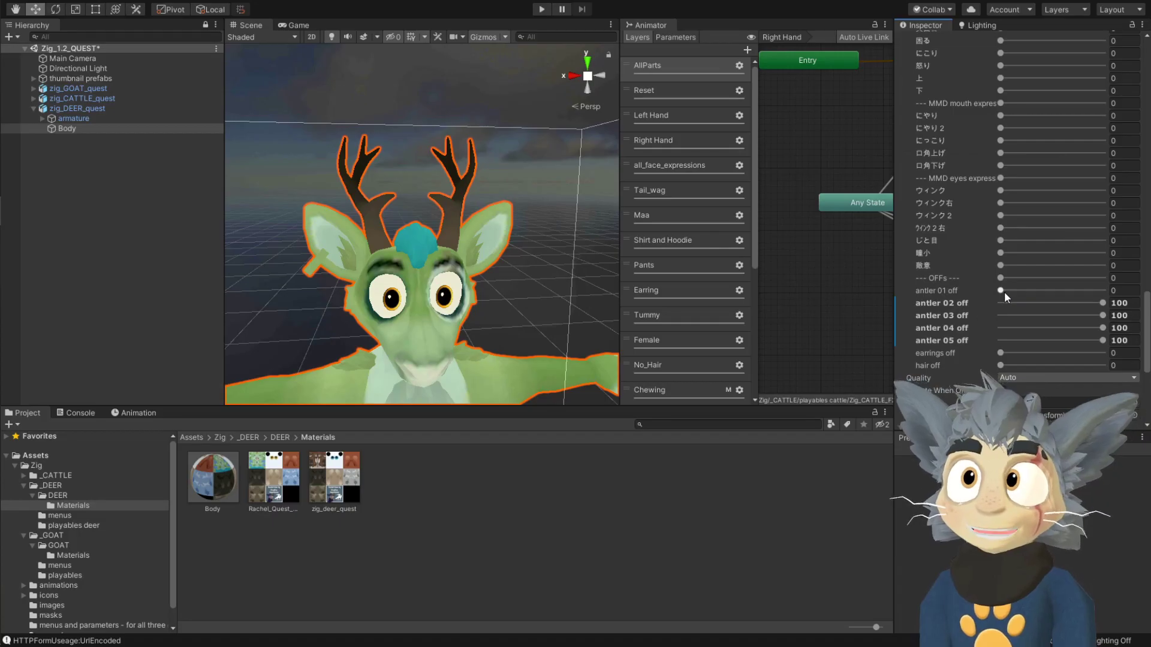
scroll(528, 265, "down", 3)
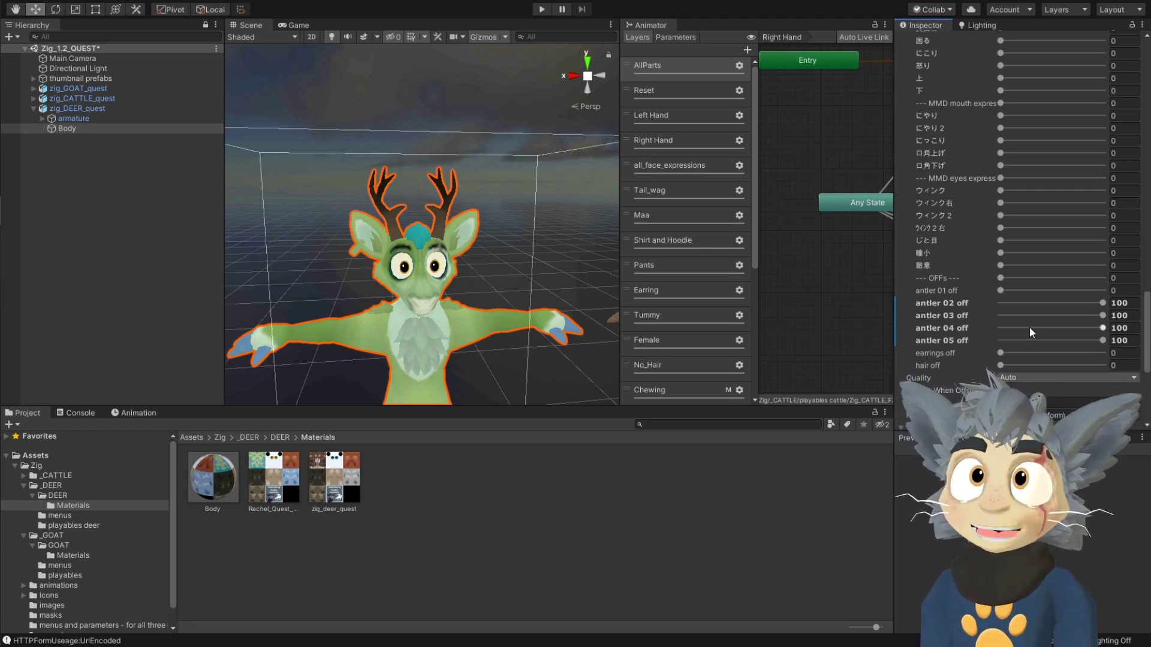
left_click_drag(1030, 327, 912, 318)
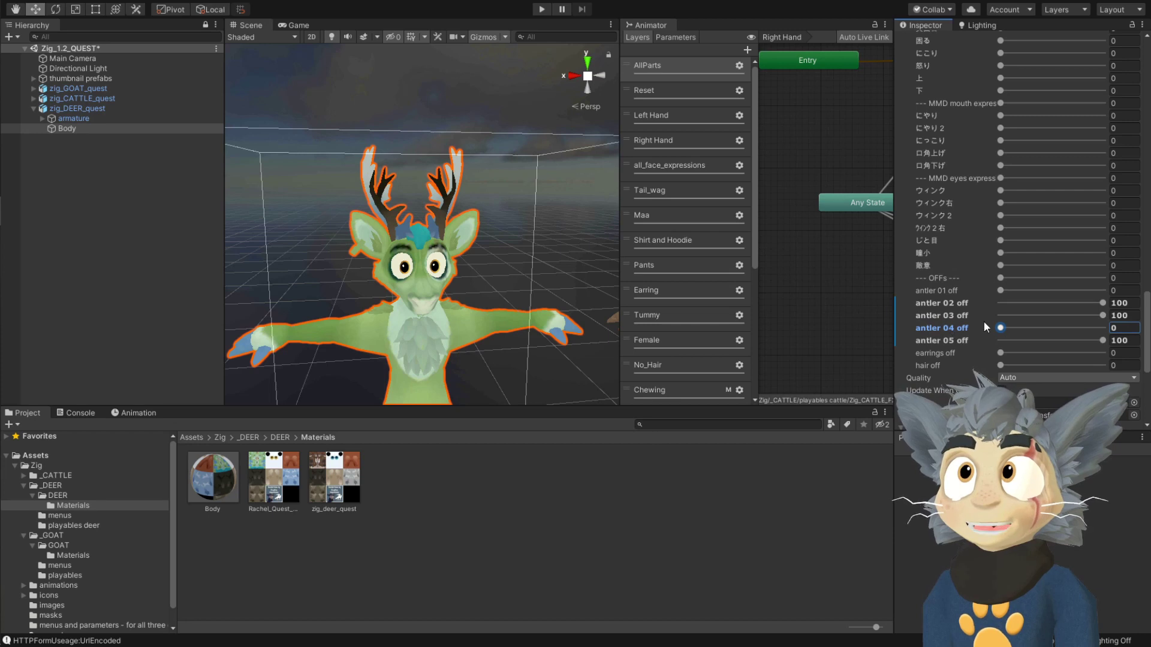
left_click_drag(1000, 291, 1122, 303)
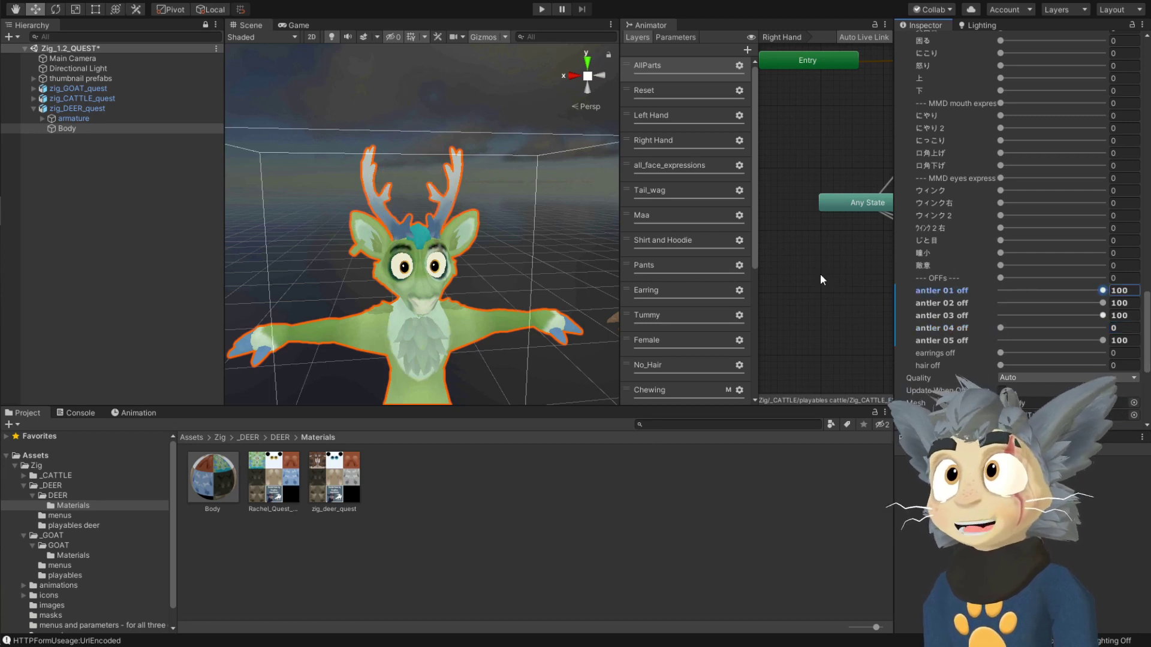
middle_click_drag(520, 252, 525, 221)
left_click_drag(1000, 353, 1109, 353)
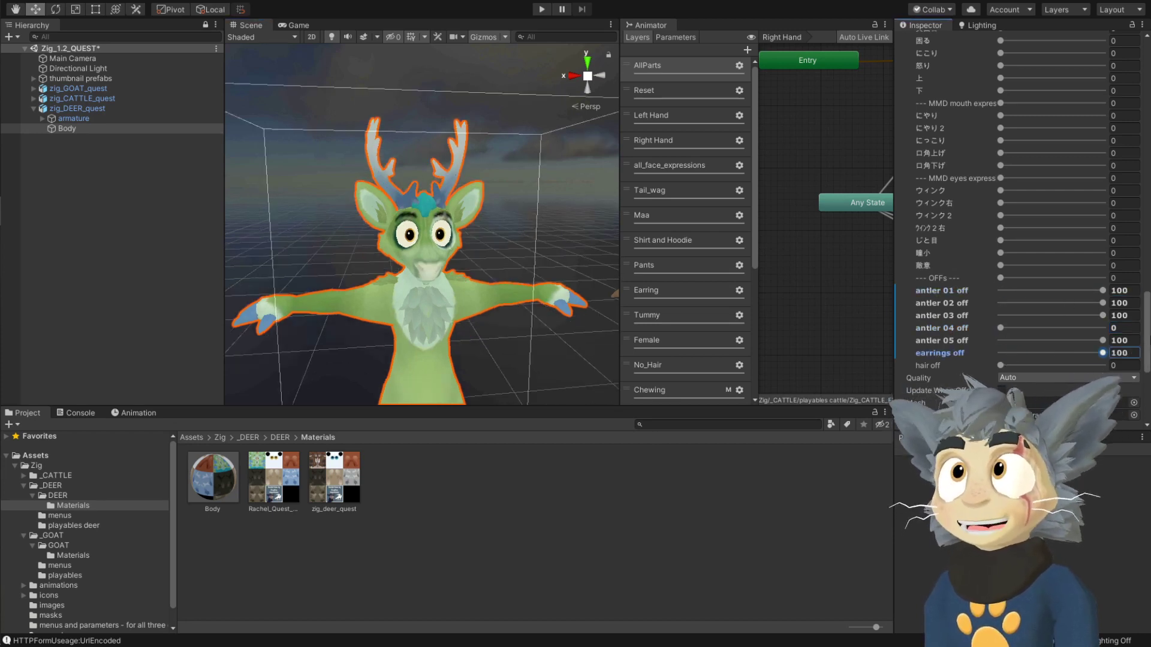
Deactivate zig_GOAT_quest and zig_CATTLE_quest, and set zig_DEER_quest's X position to 0
left_click(102, 108)
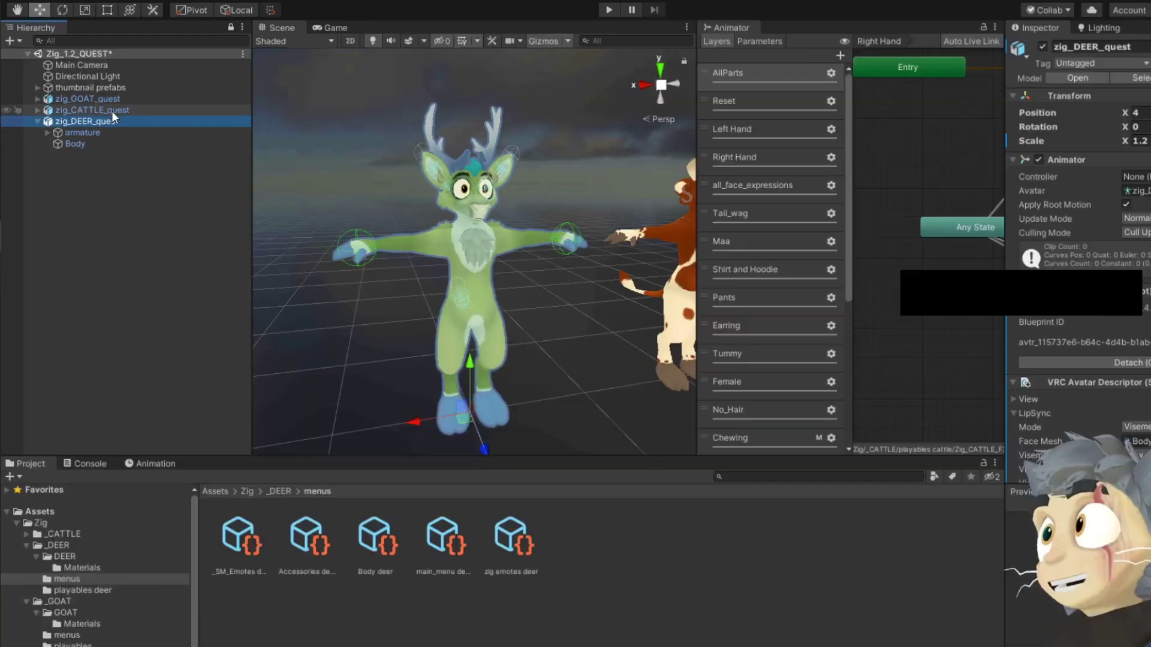
left_click(101, 99)
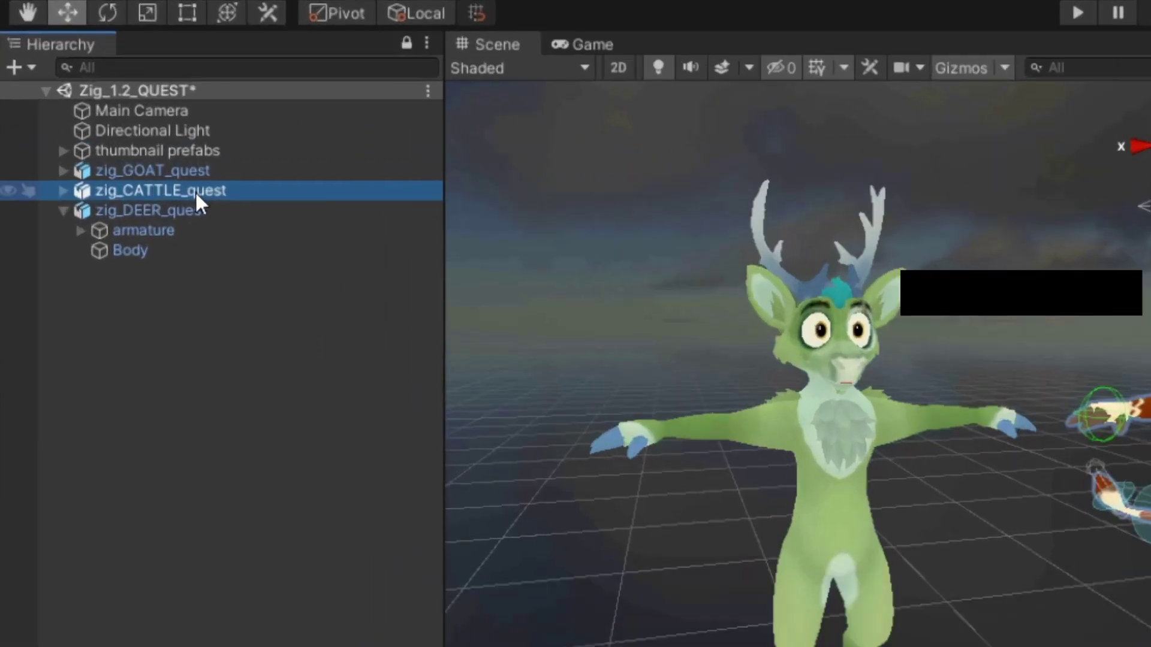
middle_click_drag(959, 360, 689, 422)
left_click(684, 141)
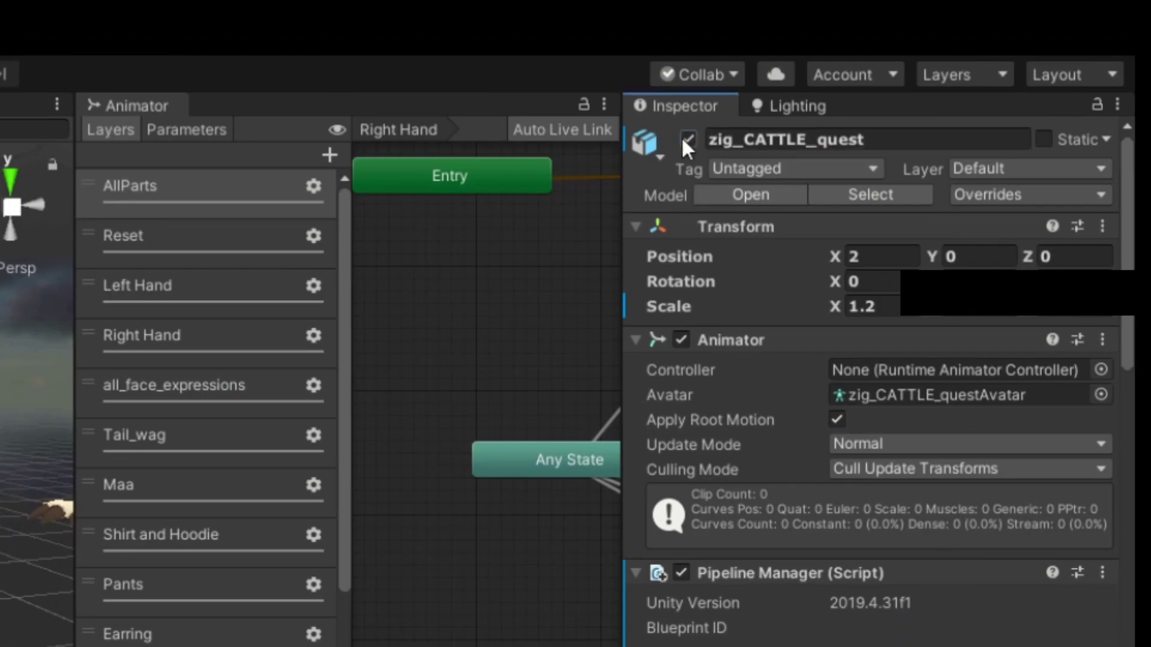
key("Up")
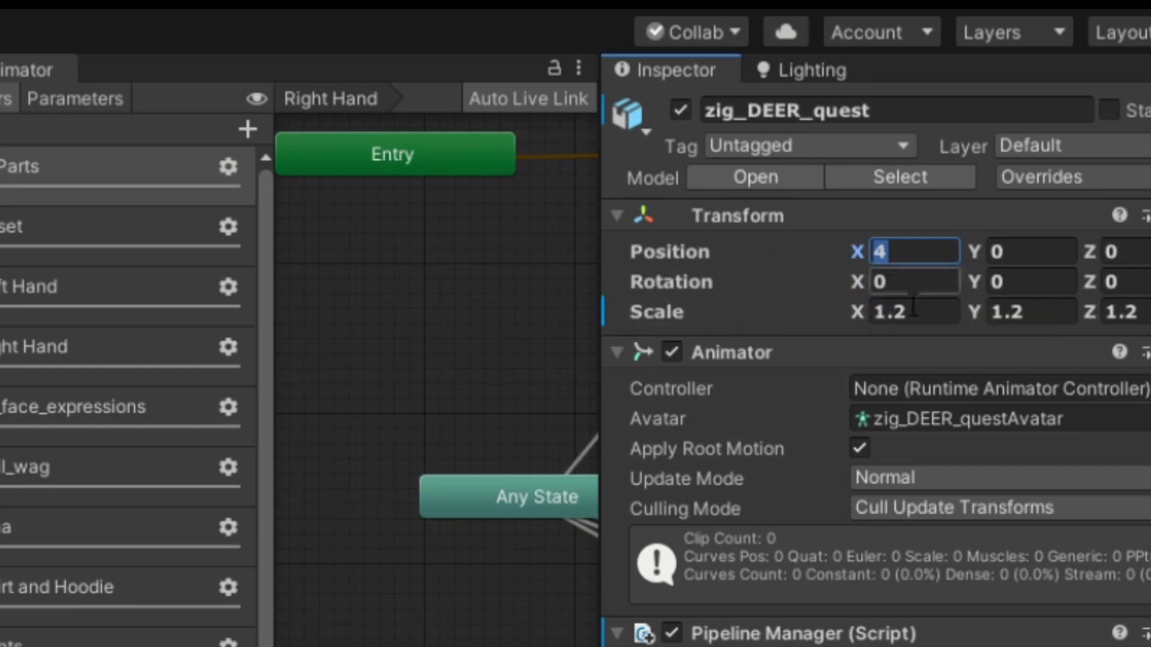
type("0")
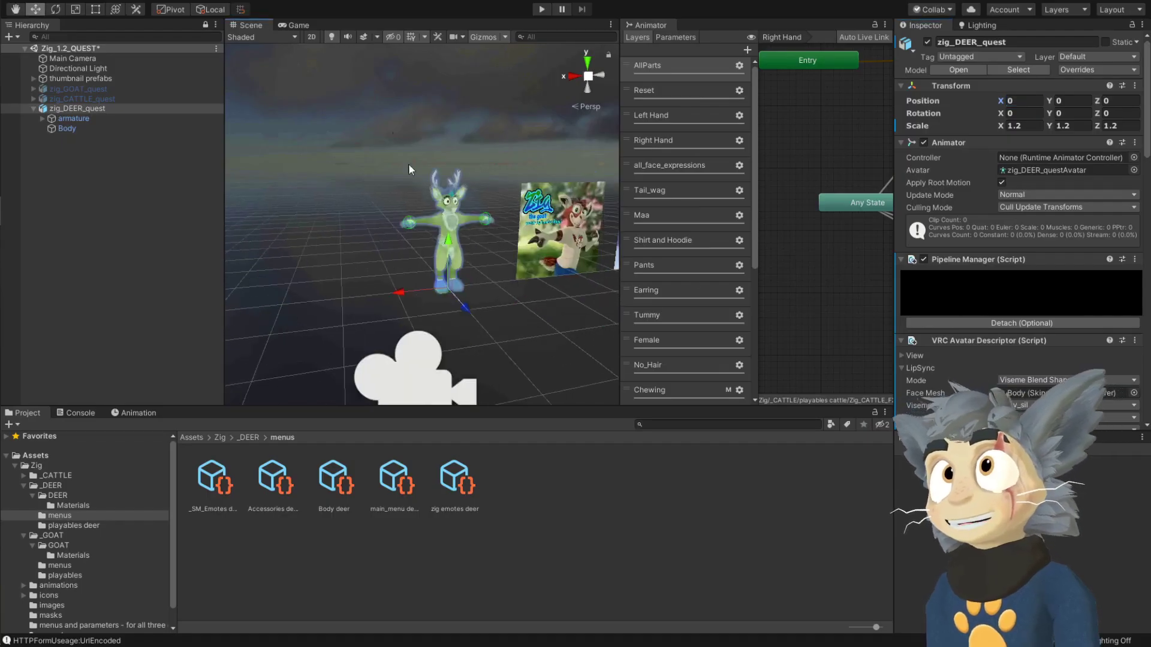
Open the VRChat SDK control panel's Builder and auto-fix the Streaming Mip Maps error on the deer avatar
left_click(189, 0)
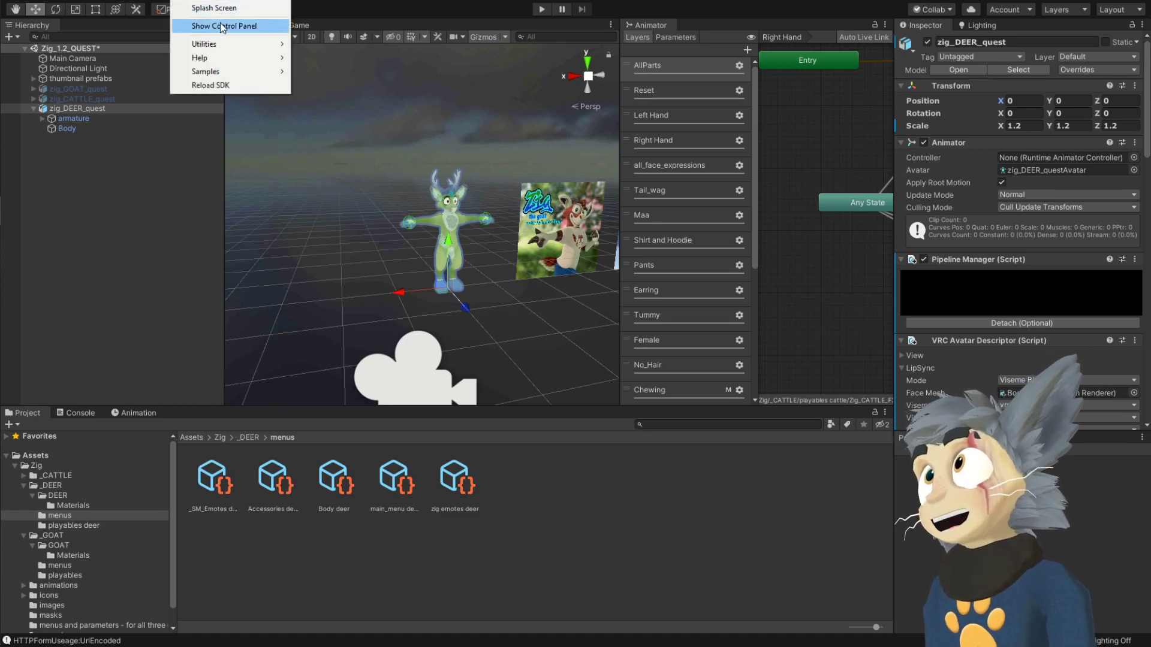
left_click(220, 26)
left_click(869, 124)
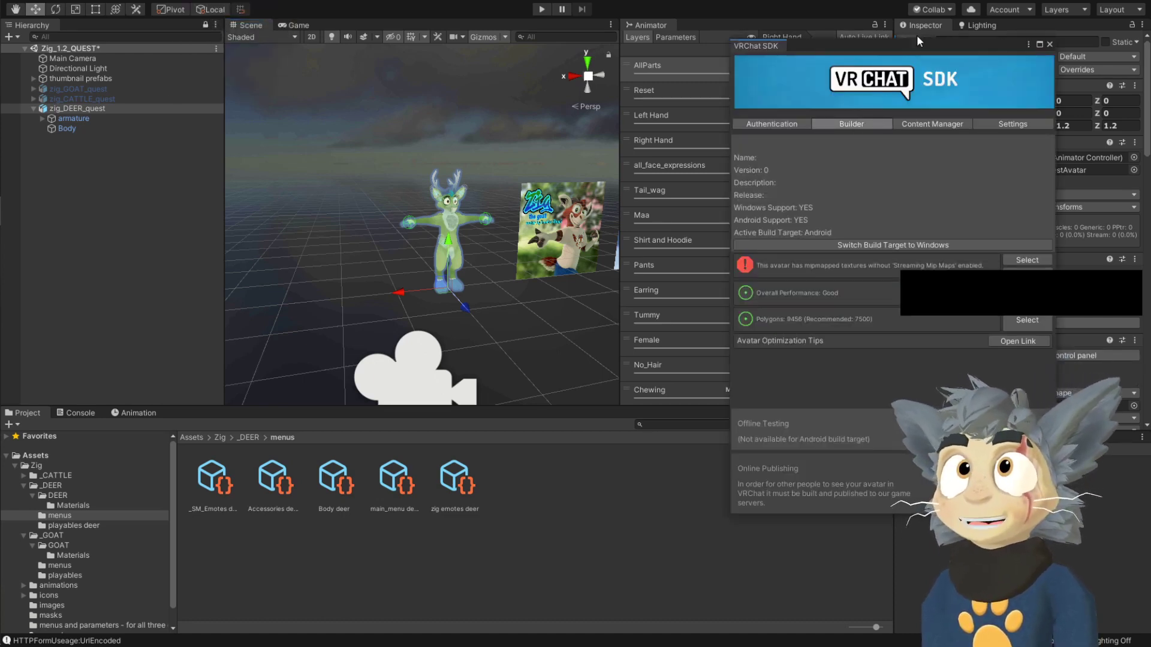
left_click_drag(921, 44, 691, 45)
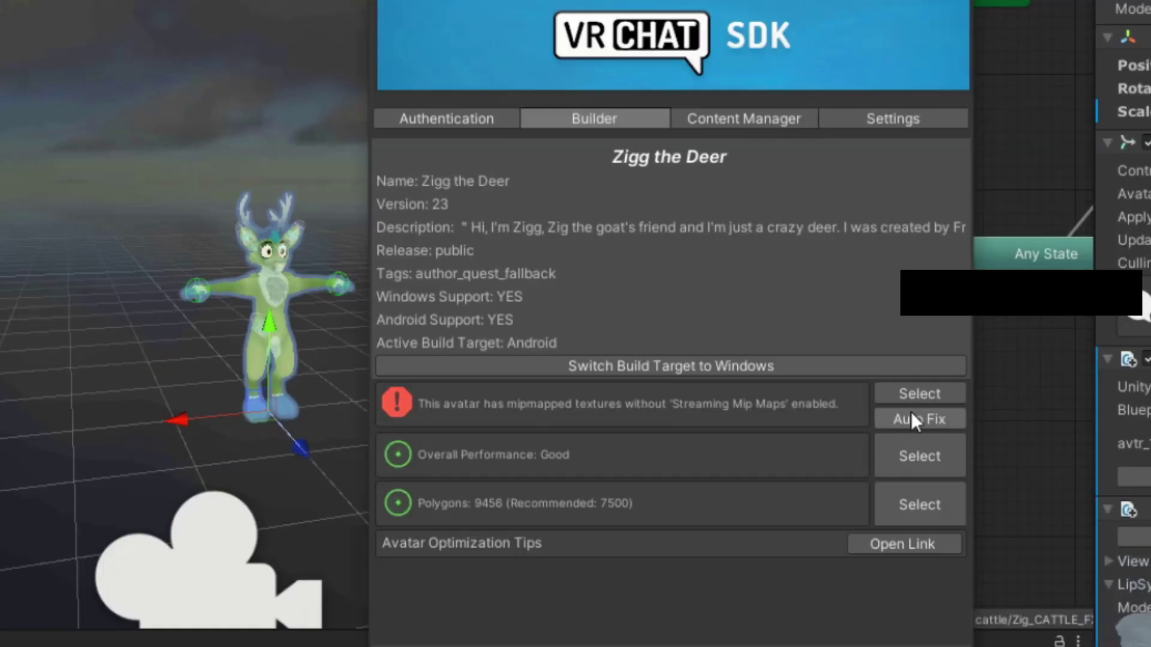
left_click(911, 412)
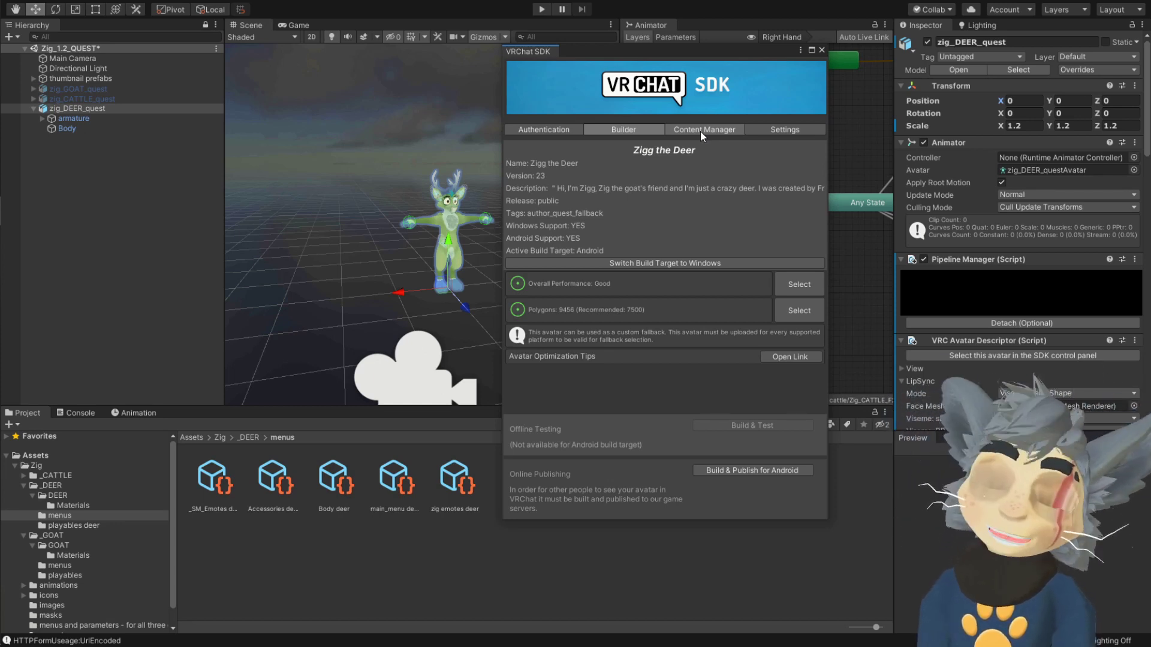
Search the uploaded avatars for "rache" and attach the Rachel avatar's blueprint ID to zig_DEER_quest in the Pipeline Manager
left_click(701, 131)
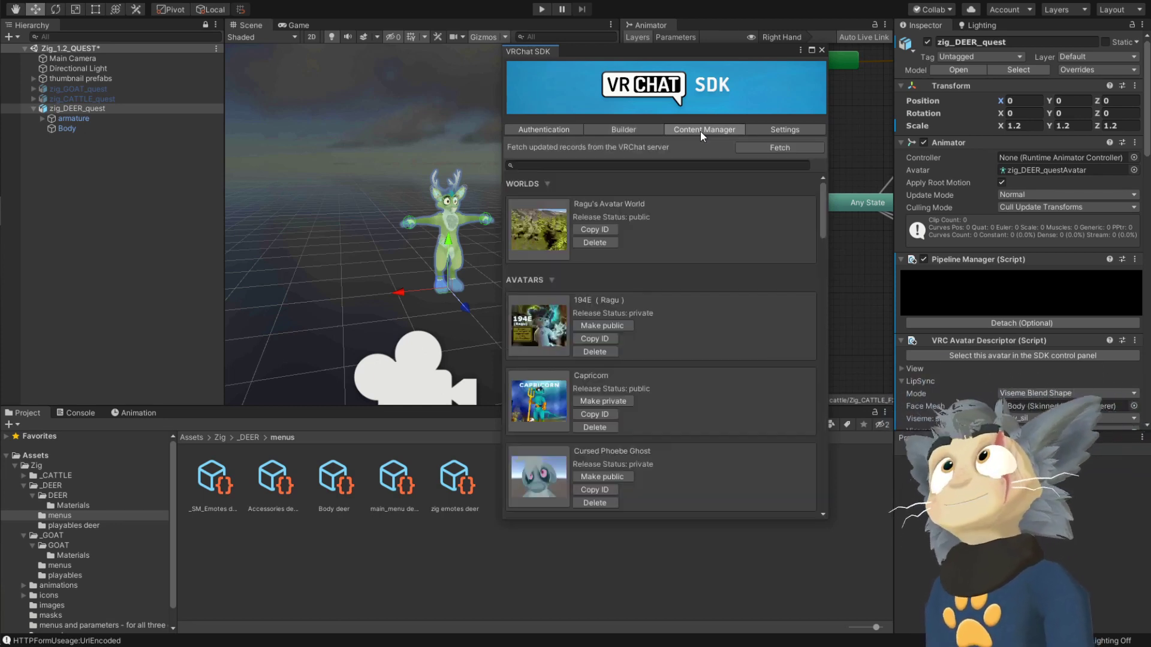
left_click(574, 165)
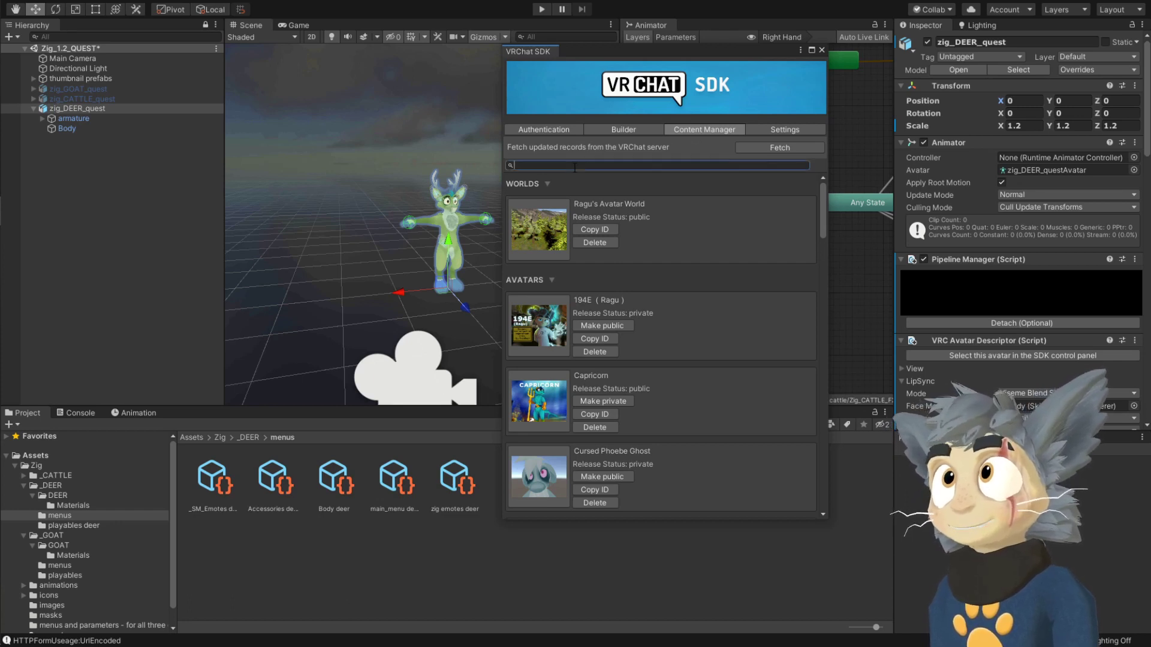
type("rache")
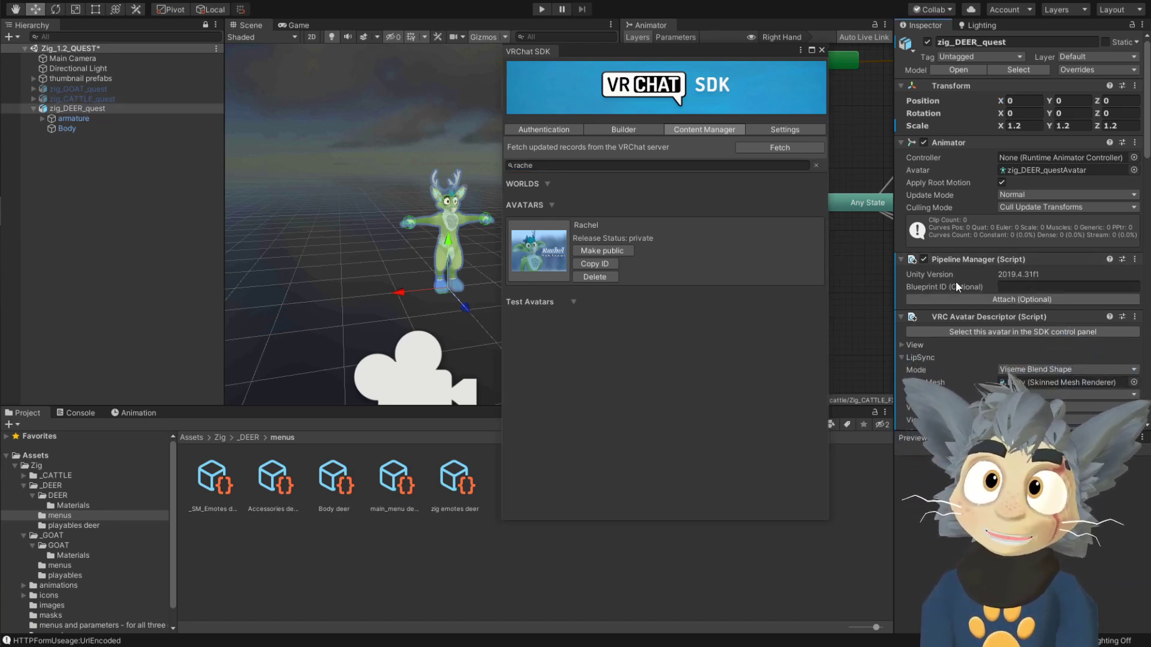
left_click(1021, 288)
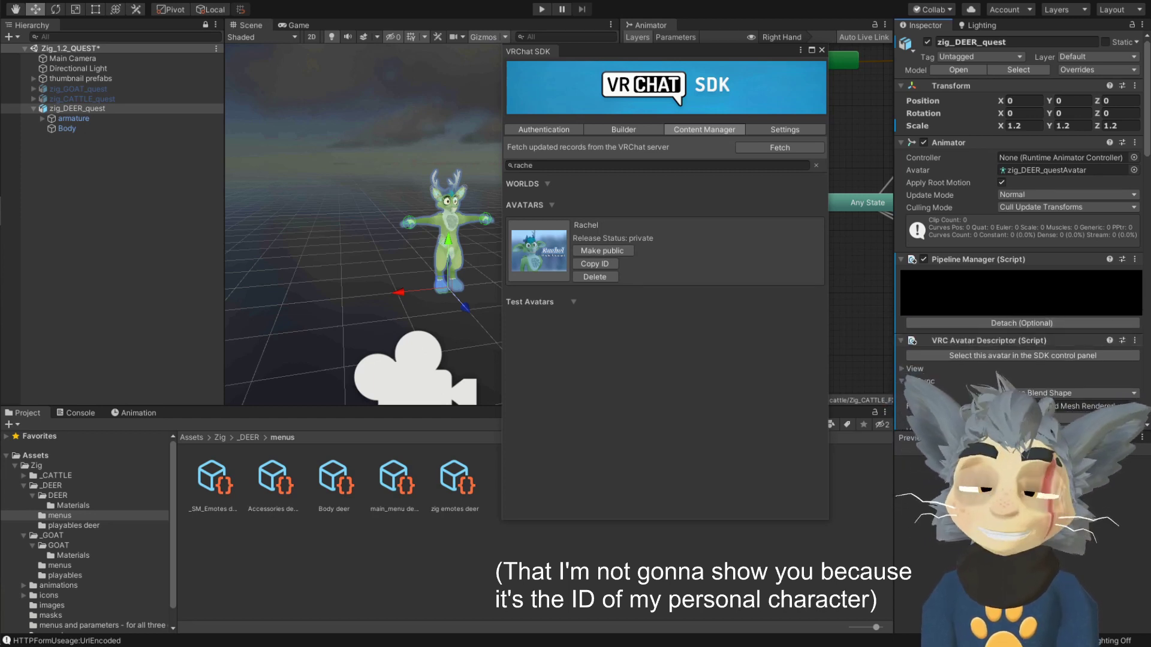
Build and publish zig_DEER_quest for Android from the SDK Builder, and uncover the Update Avatar form
left_click(631, 129)
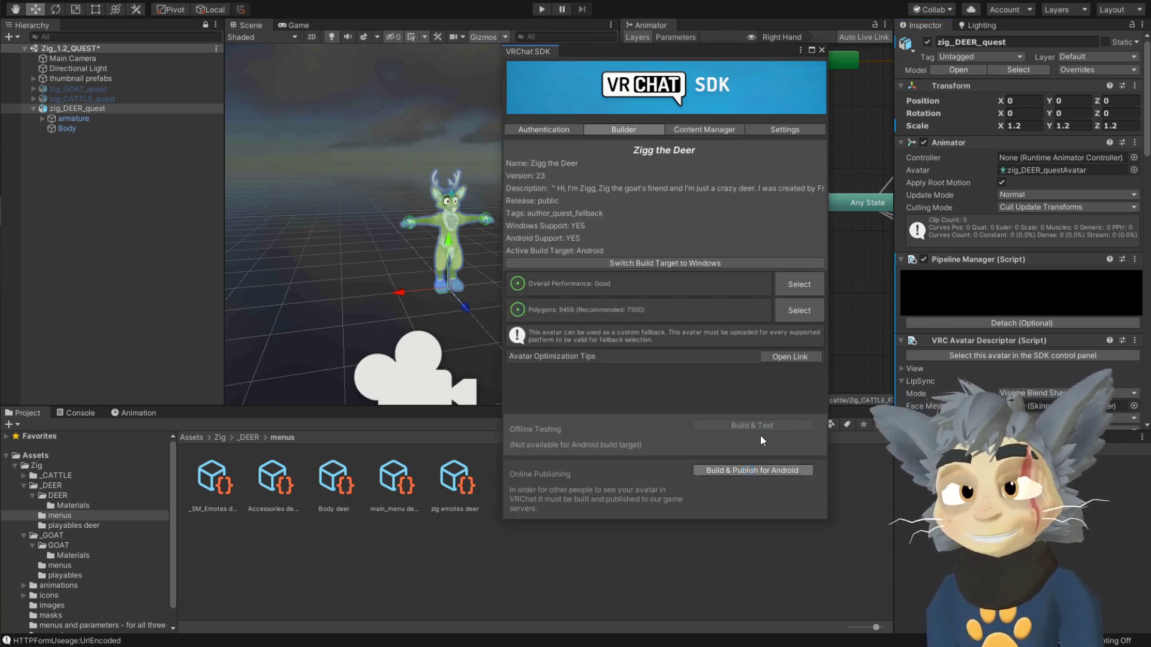
left_click(753, 471)
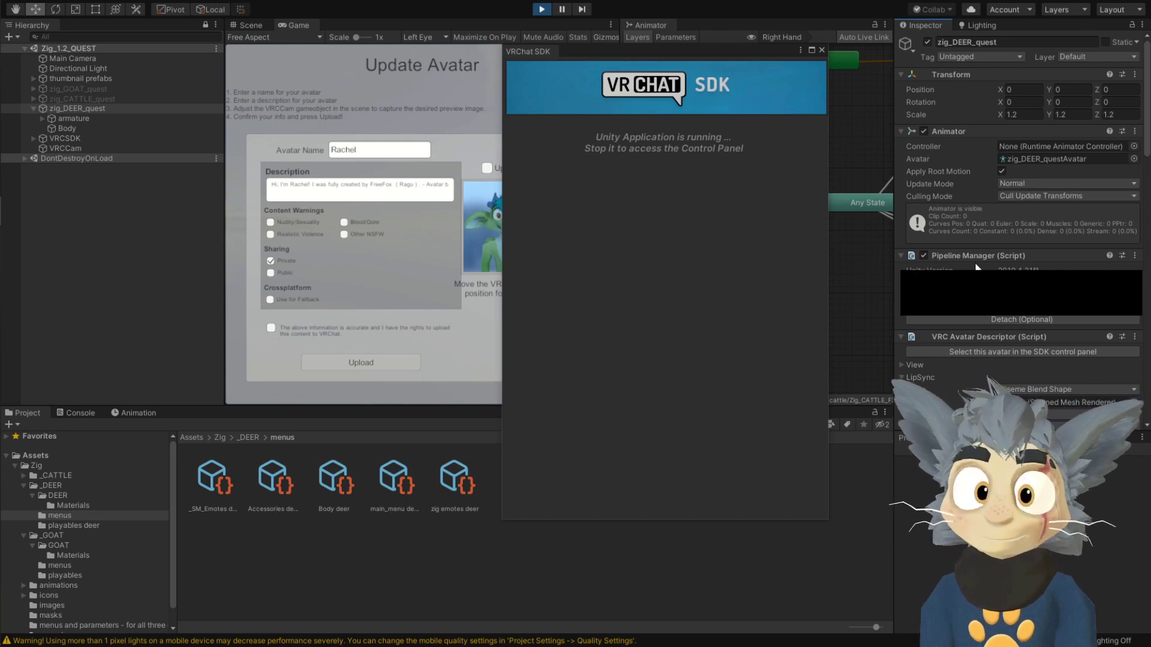
left_click_drag(671, 52, 772, 53)
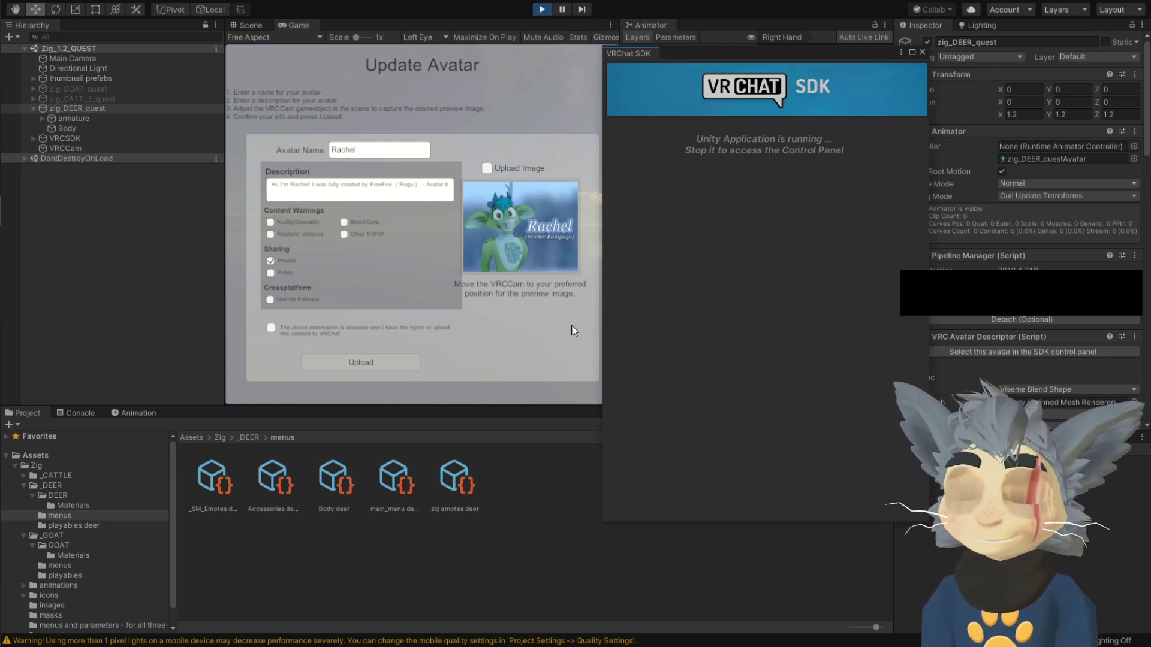
Enable Use for Fallback, confirm the content rights statement, and upload the Rachel avatar
left_click(307, 299)
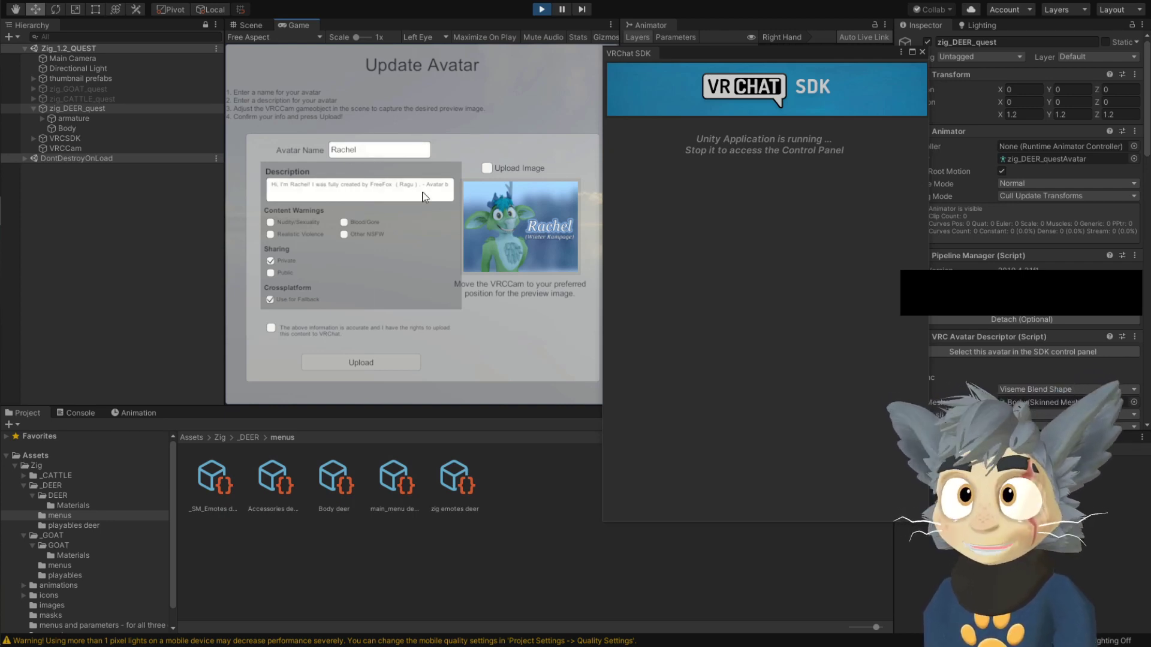
left_click(271, 329)
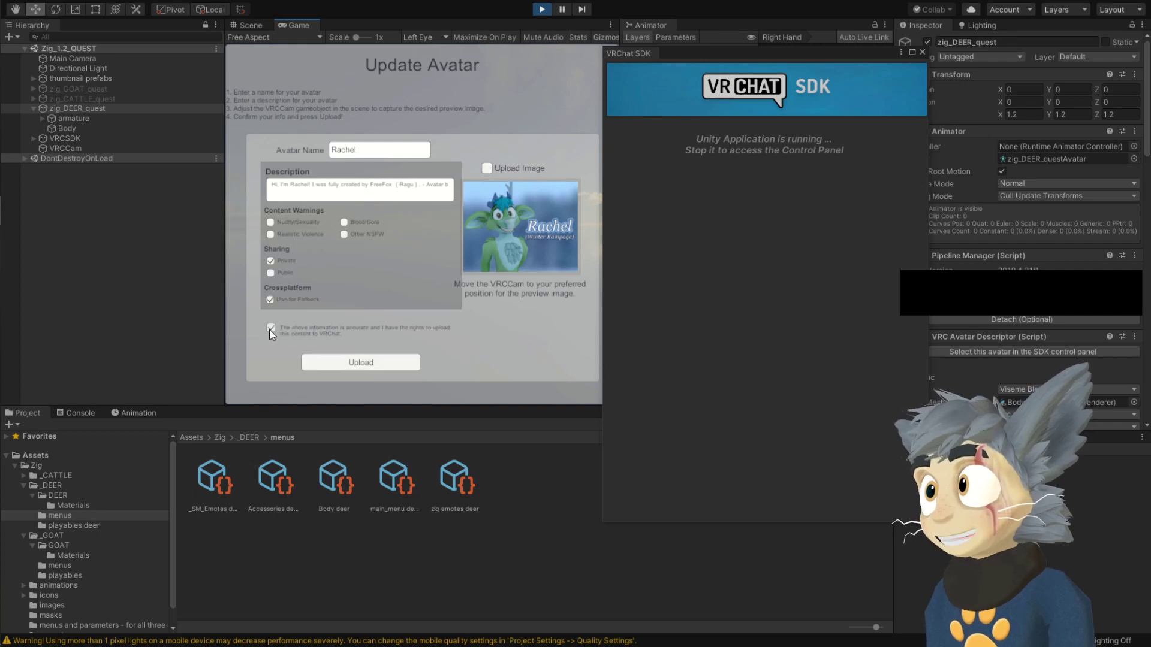
left_click(360, 363)
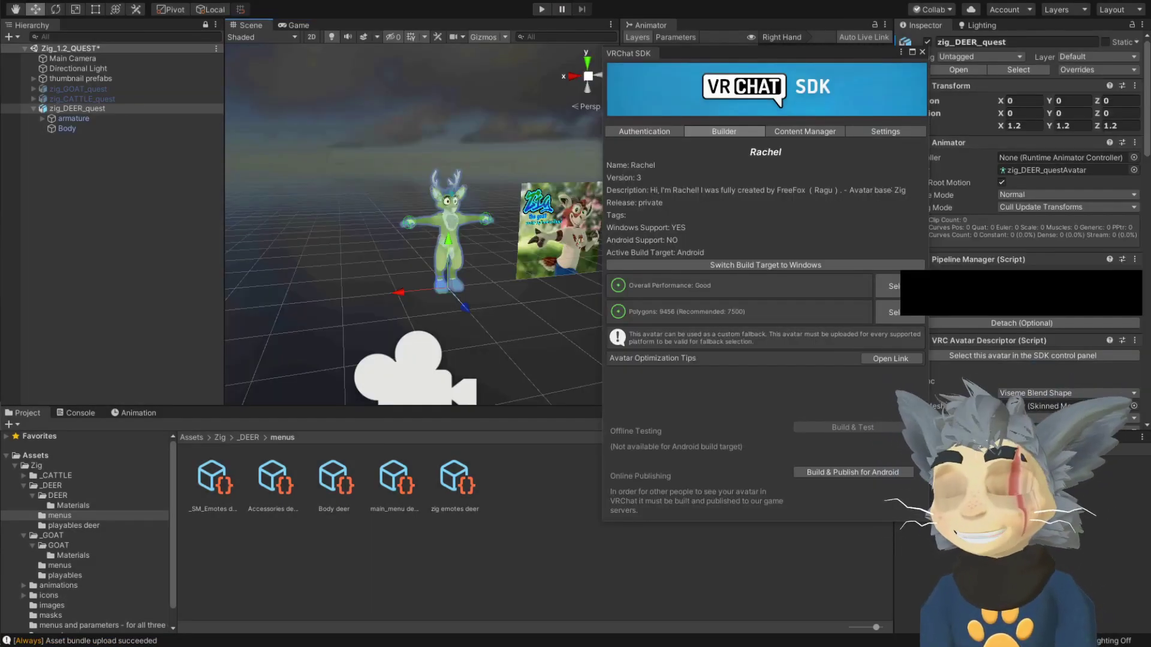